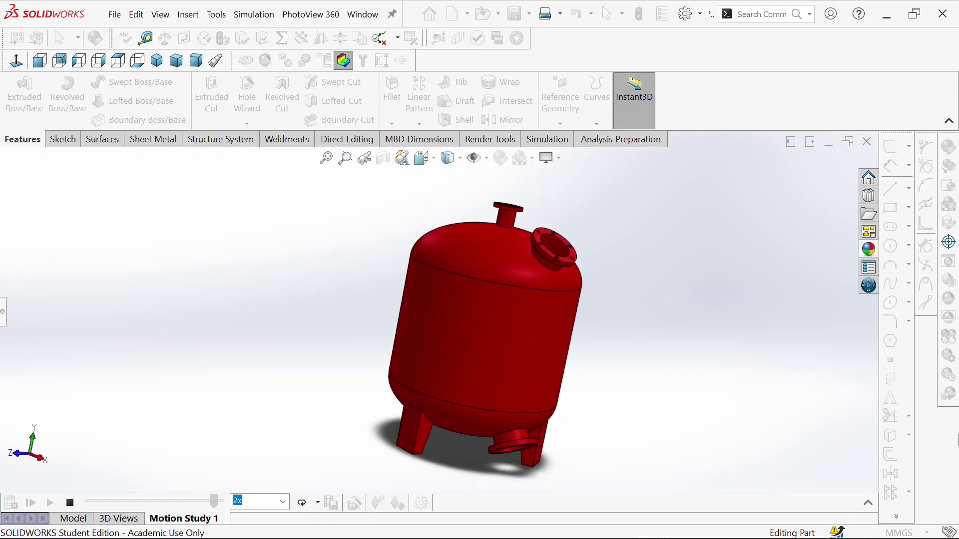
# Start a sketch on the Front Plane with a vertical centerline about 49 mm up and a horizontal one about 60 mm left of the origin.
pyautogui.click(71, 293)
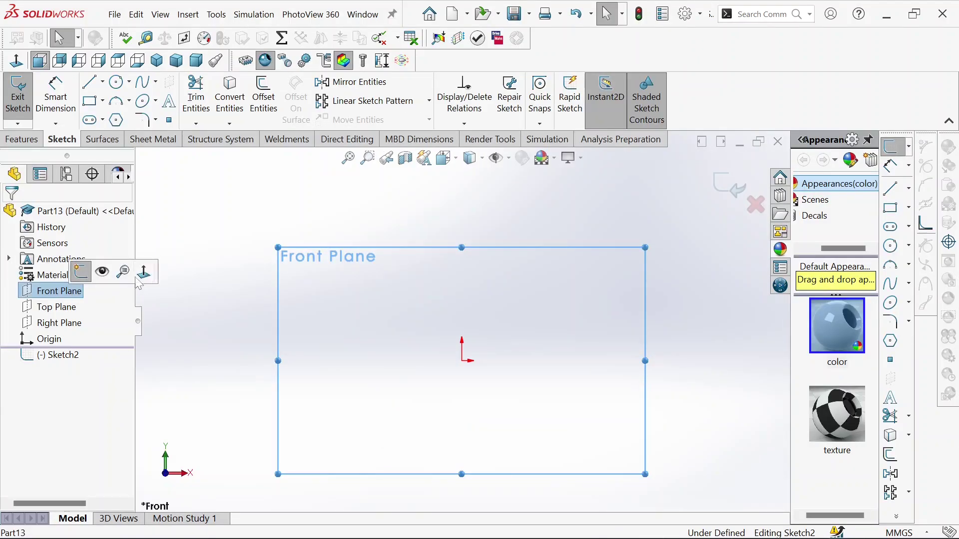
pyautogui.click(103, 83)
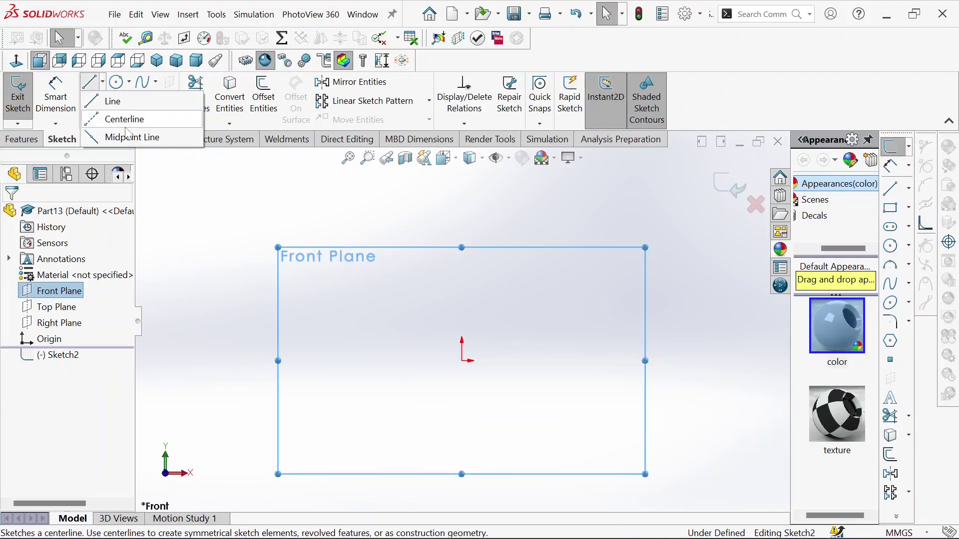
pyautogui.click(131, 118)
pyautogui.click(459, 256)
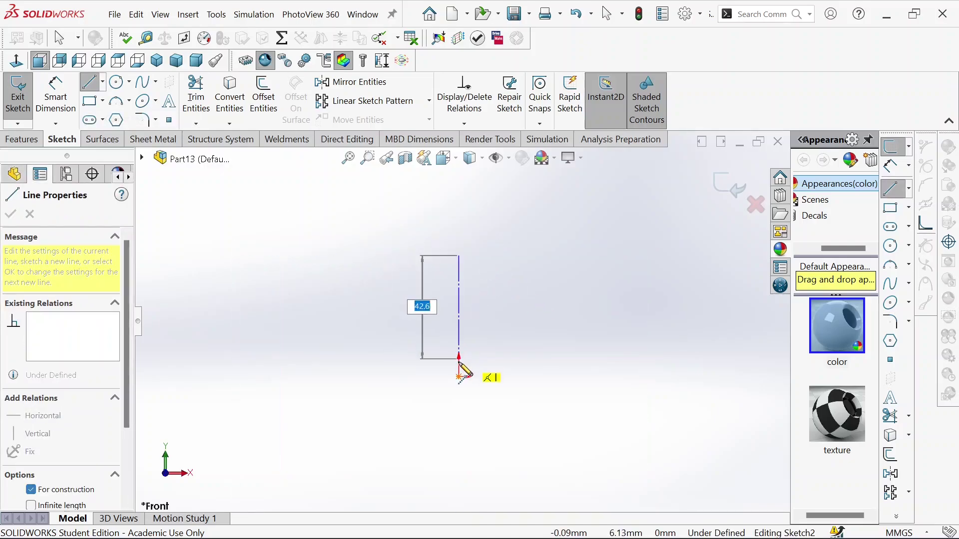
pyautogui.click(459, 377)
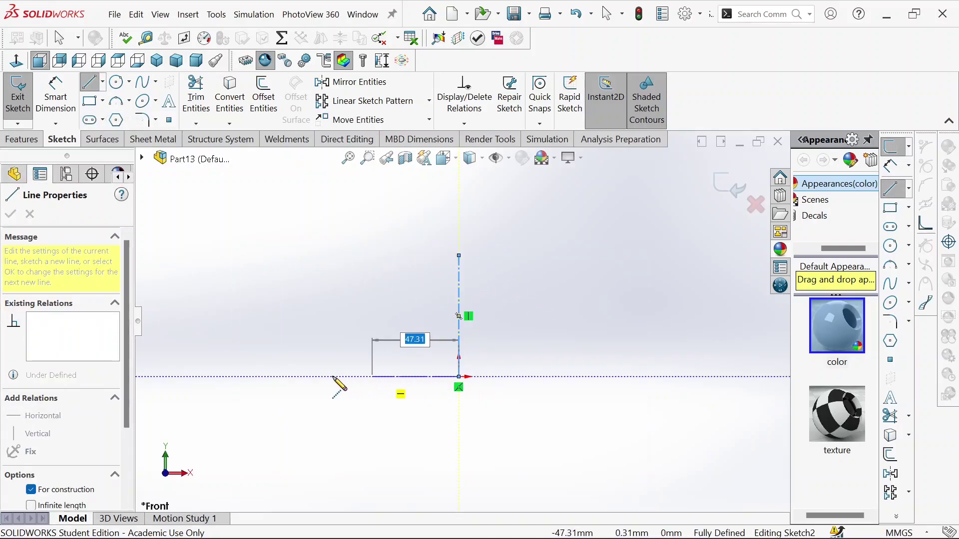
pyautogui.doubleClick(309, 377)
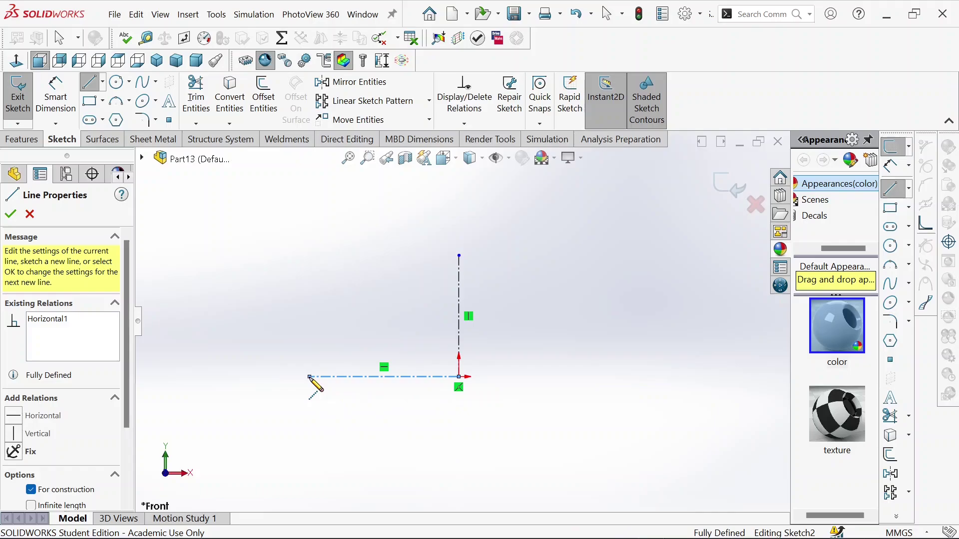
pyautogui.press('Escape')
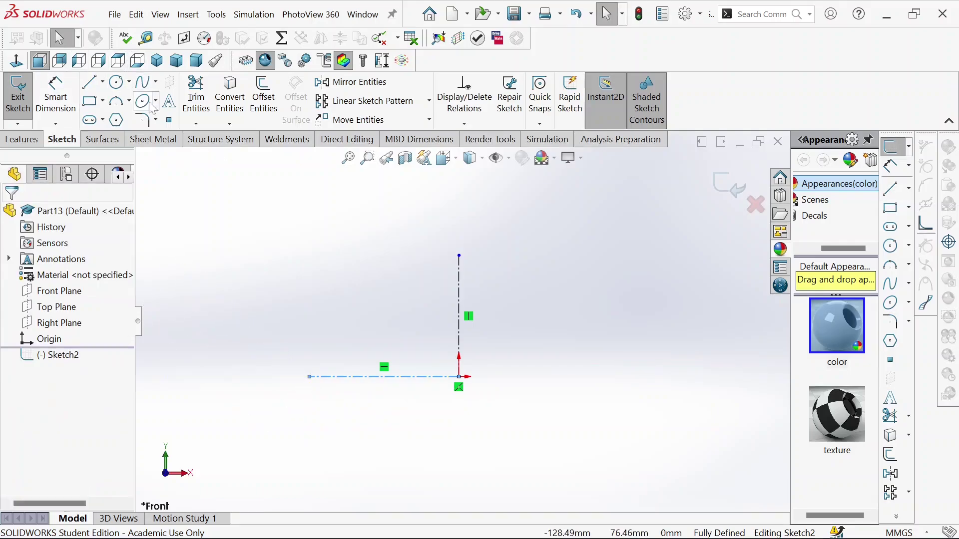
# Draw an ellipse centred on the origin through both centerline ends and trim it to its upper-left quarter.
pyautogui.click(145, 103)
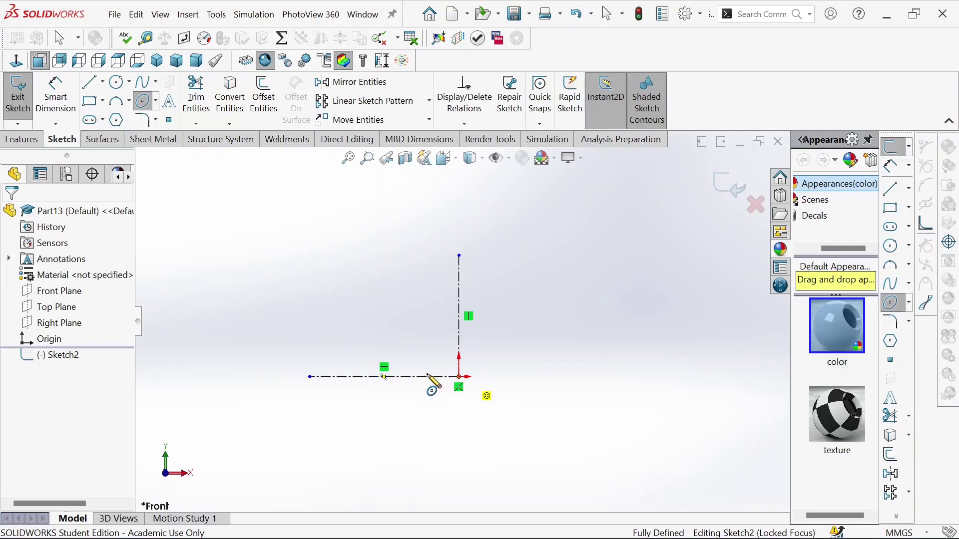
pyautogui.click(459, 377)
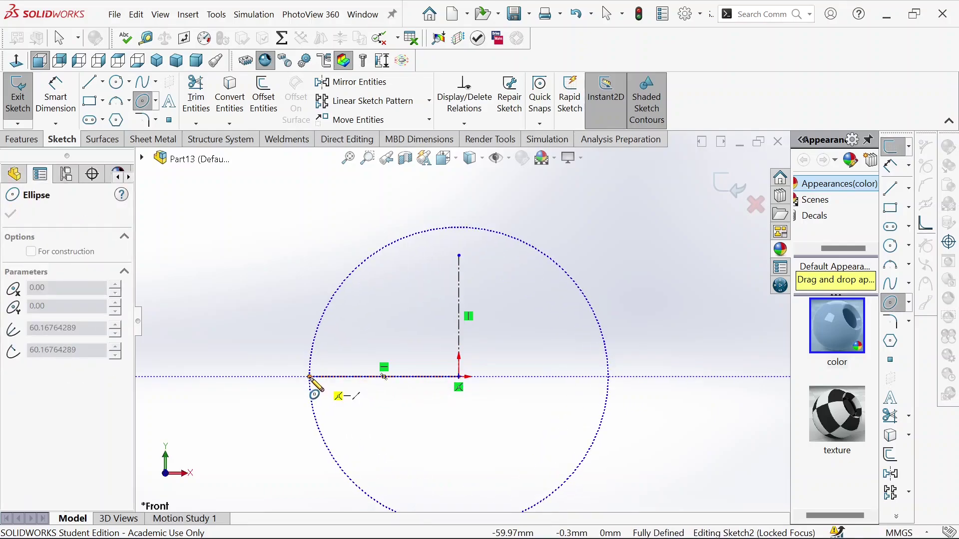
pyautogui.click(310, 377)
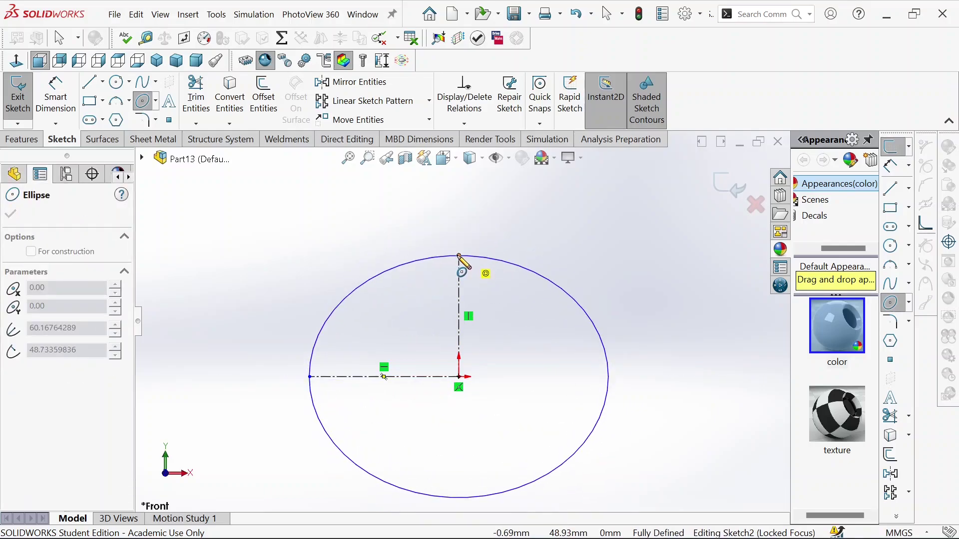
pyautogui.click(458, 256)
pyautogui.press('Escape')
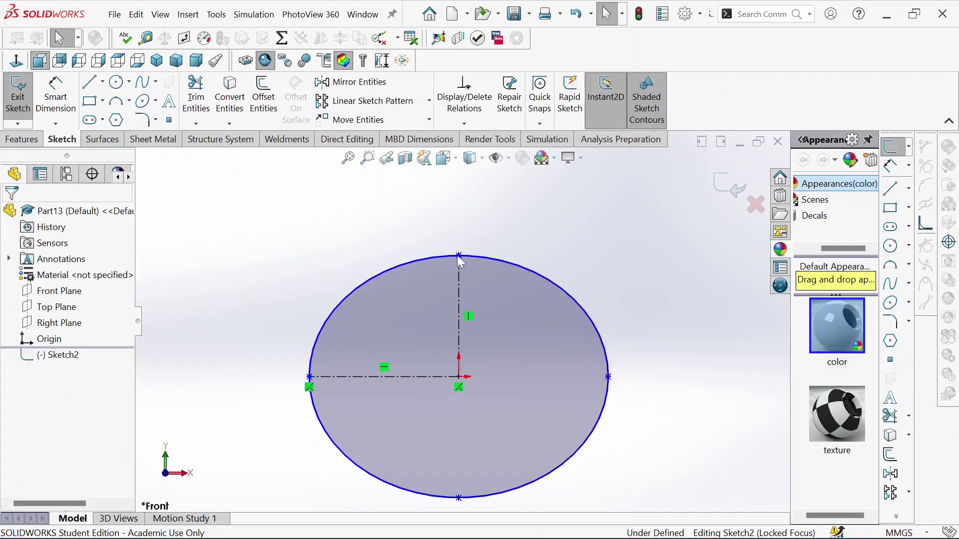
pyautogui.click(196, 96)
pyautogui.moveTo(603, 274); pyautogui.dragTo(524, 426)
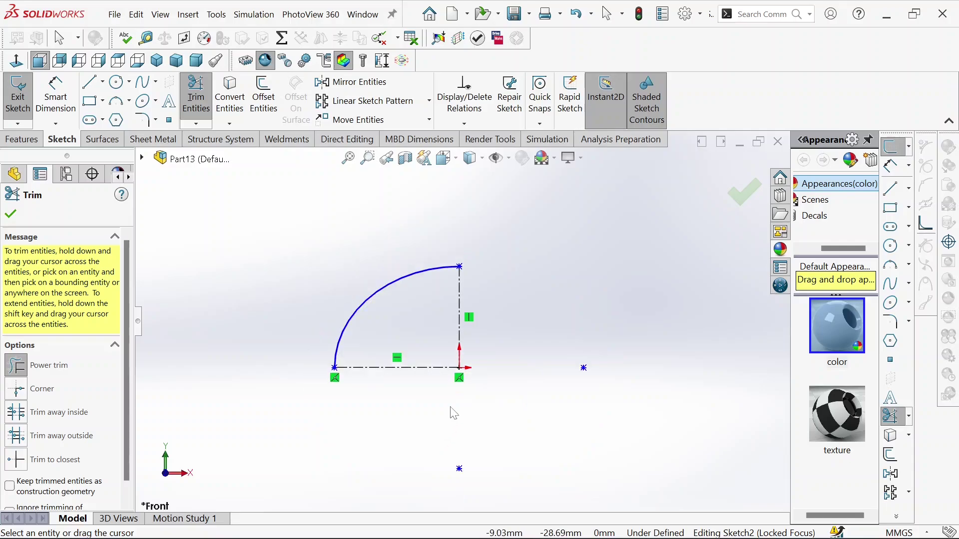
# Dimension the vertical centerline to 260 mm.
pyautogui.rightClick(468, 307)
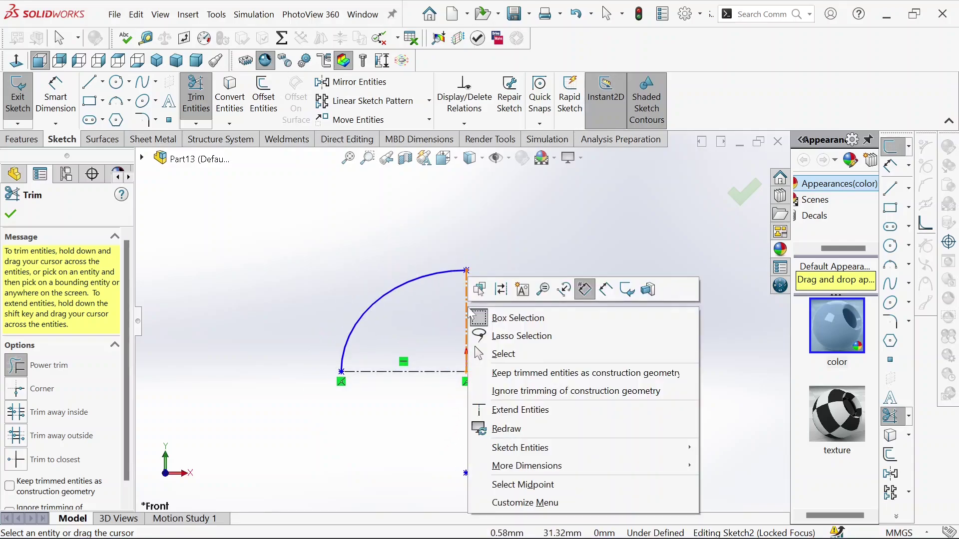
pyautogui.click(606, 290)
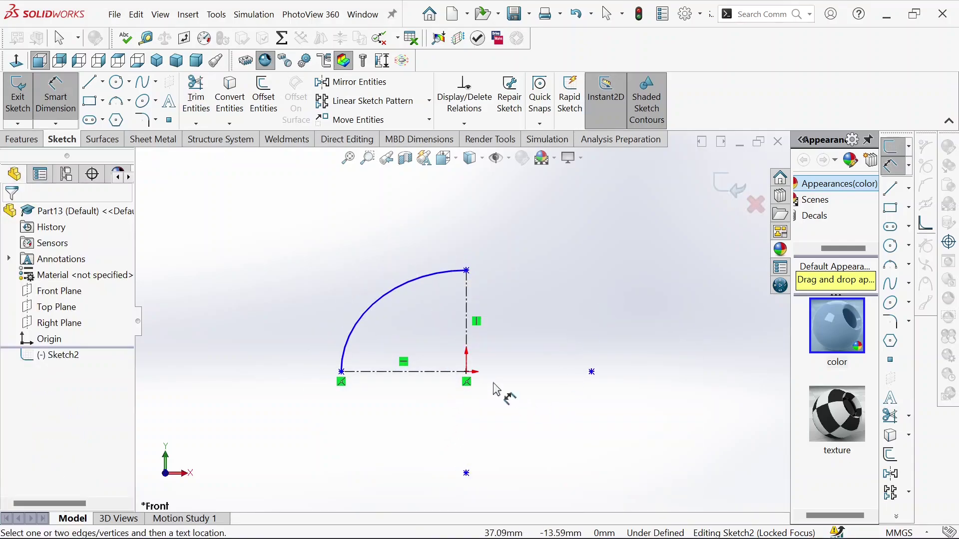
pyautogui.click(467, 318)
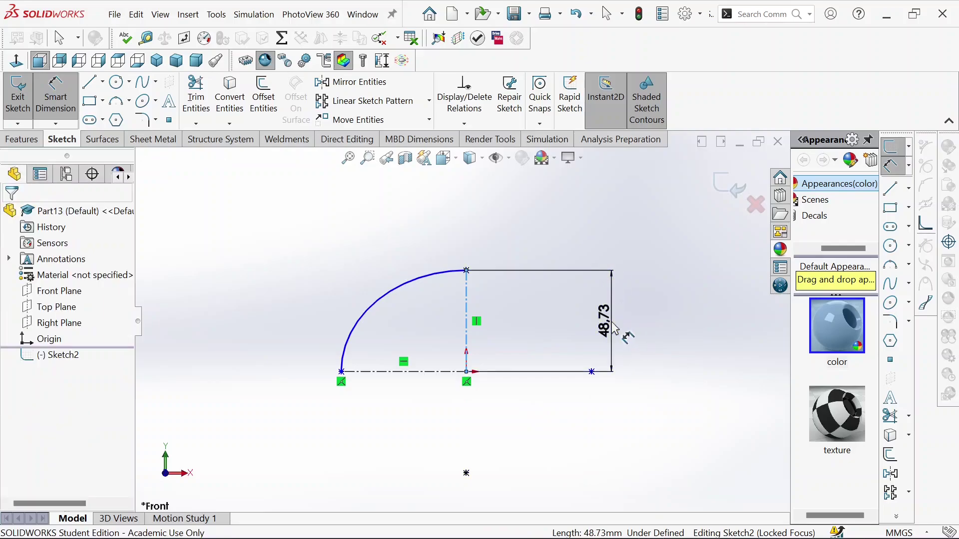
pyautogui.click(616, 328)
pyautogui.write('260')
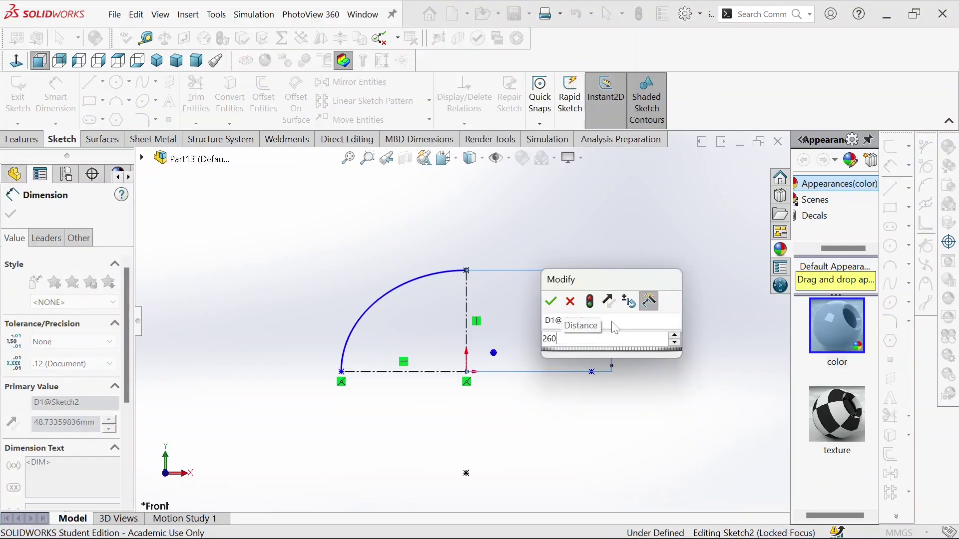
pyautogui.press('Return')
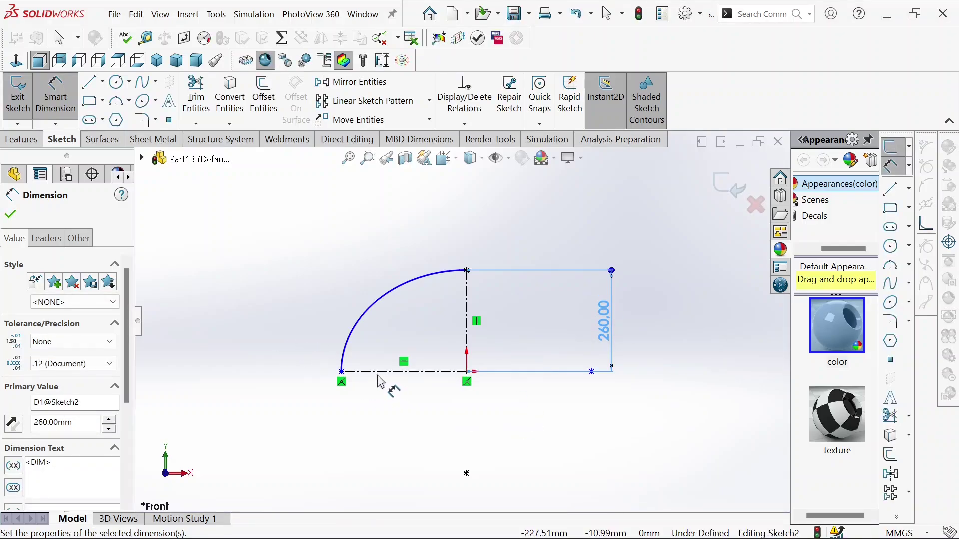
# Dimension the horizontal centerline to 500 mm.
pyautogui.click(380, 378)
pyautogui.click(370, 260)
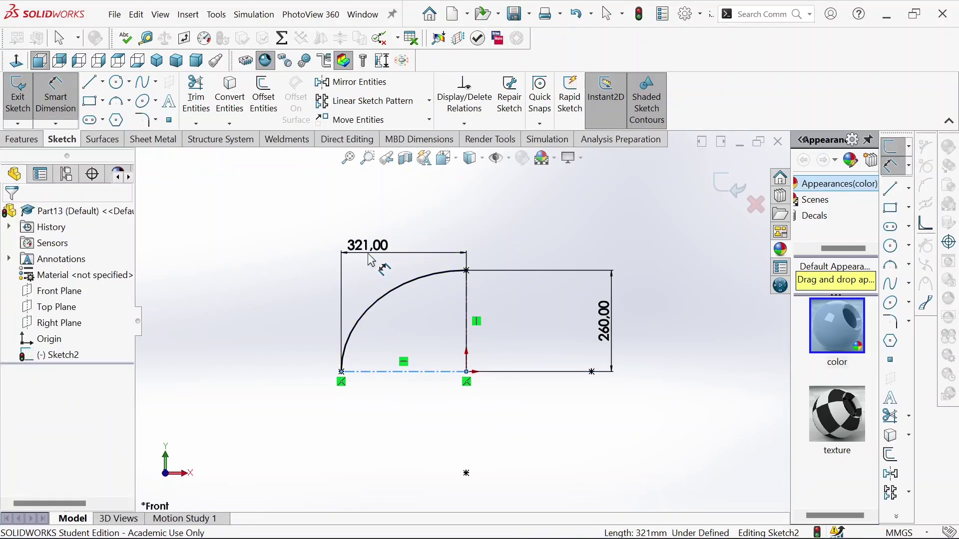
pyautogui.write('500')
pyautogui.press('Return')
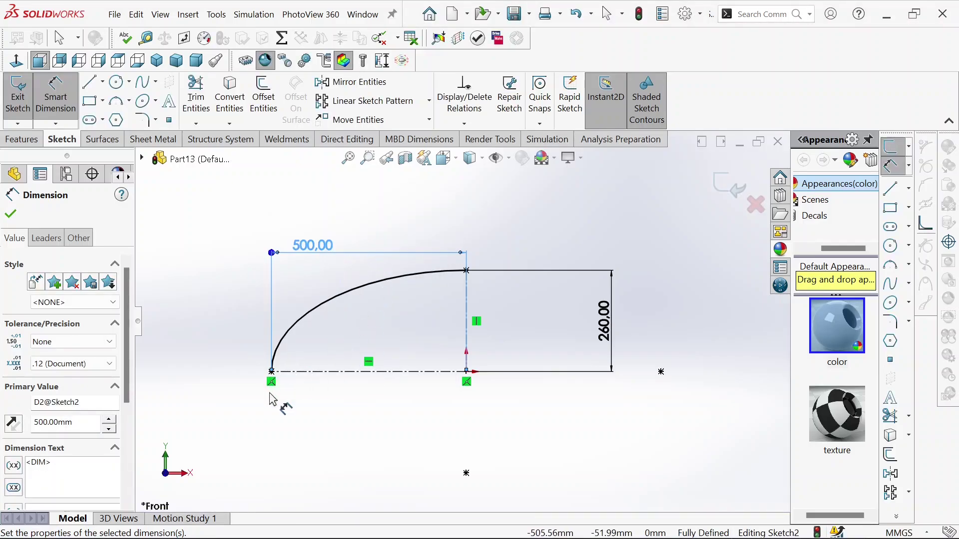
# Draw a vertical line about 158 mm long downward from the lower end of the elliptical arc.
pyautogui.click(89, 83)
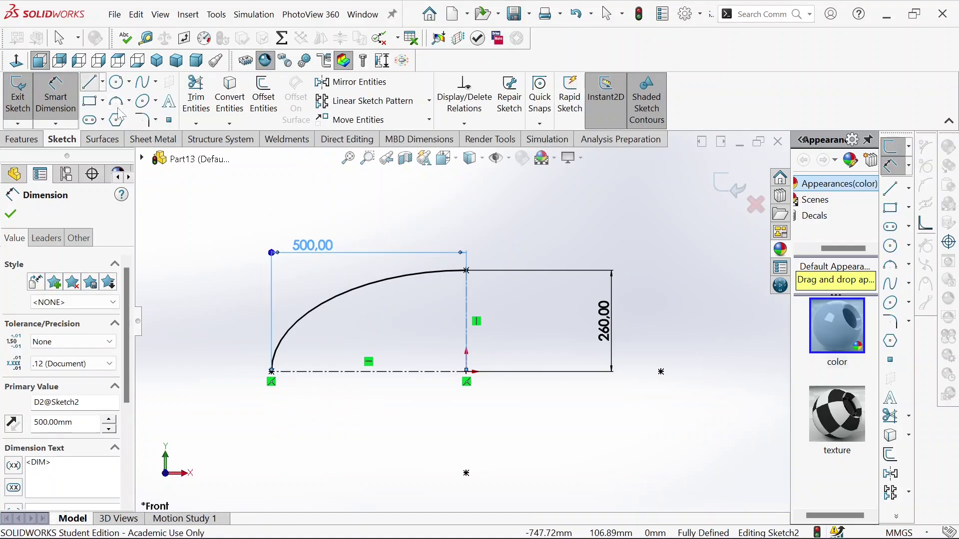
pyautogui.click(271, 372)
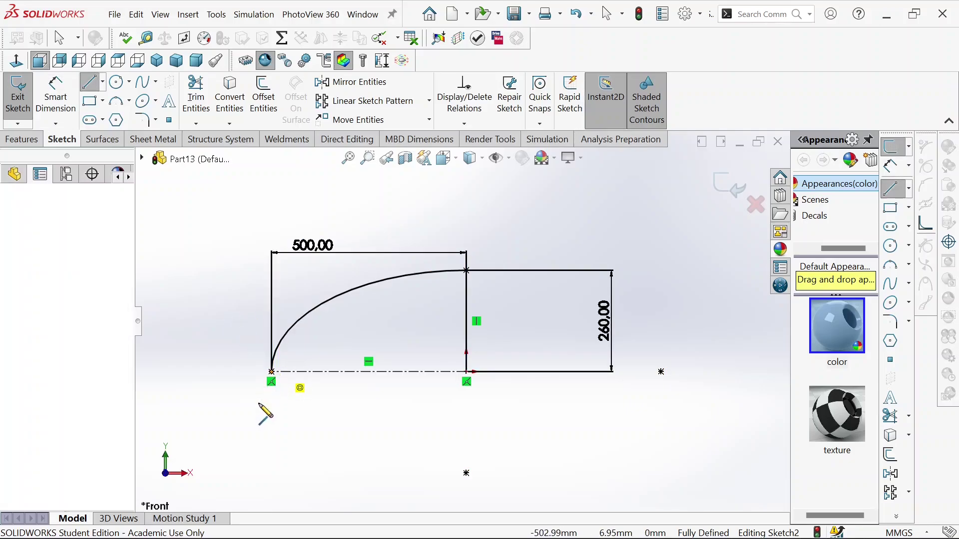
pyautogui.click(272, 431)
# Dimension the vertical line below the elliptical arc to 100 mm.
pyautogui.rightClick(272, 430)
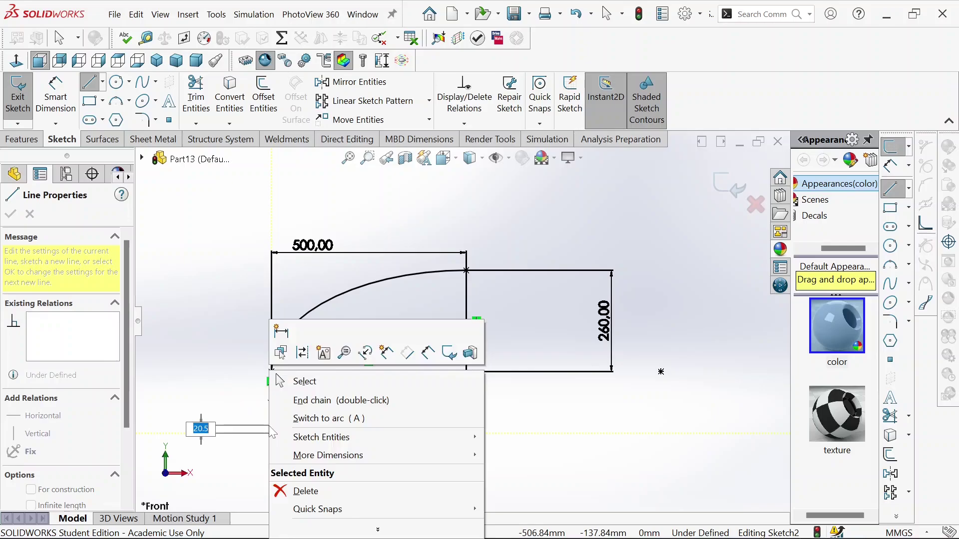
pyautogui.click(281, 332)
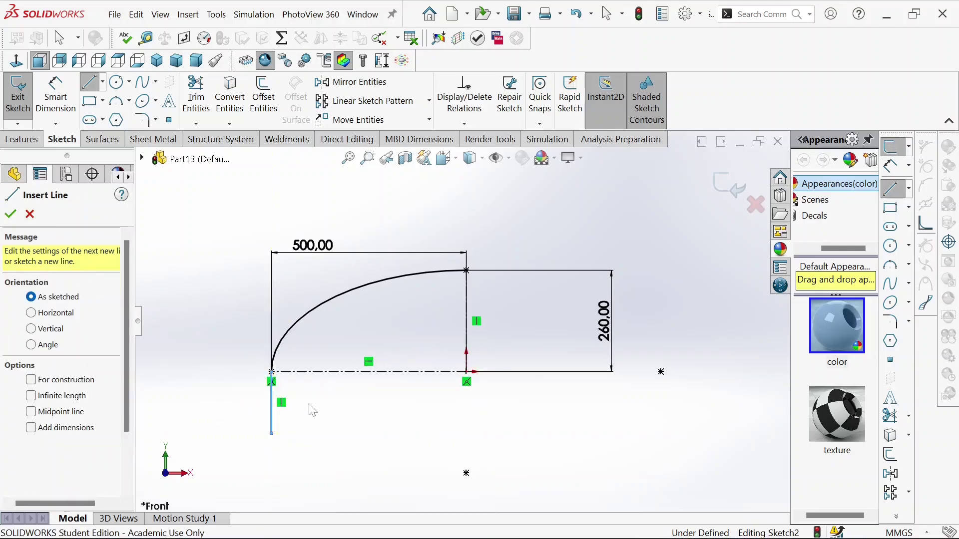
pyautogui.click(275, 410)
pyautogui.click(220, 405)
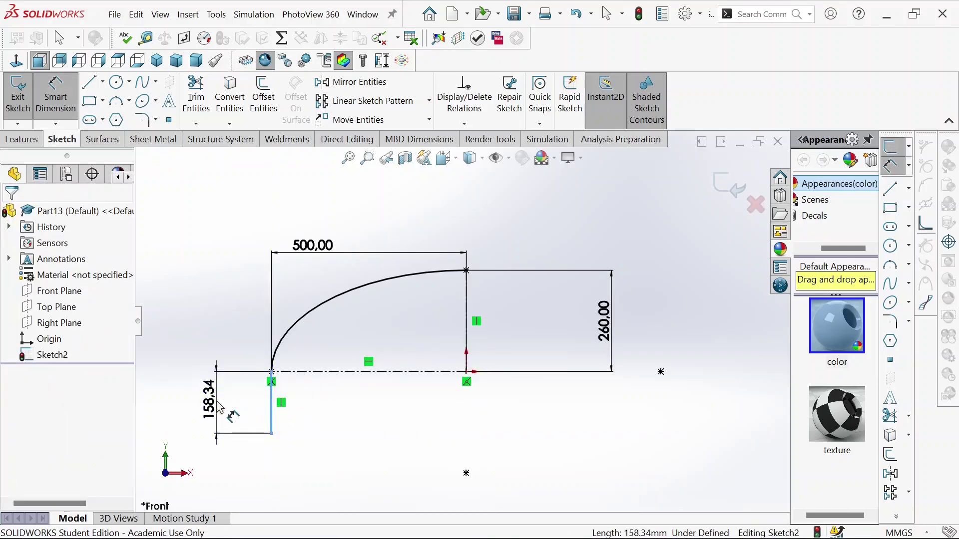
pyautogui.write('100')
pyautogui.press('Return')
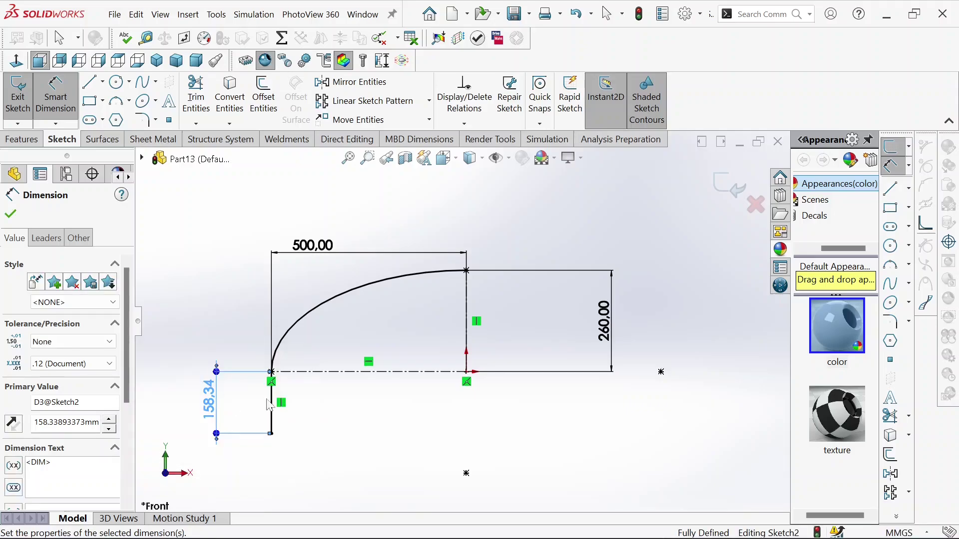
pyautogui.press('f')
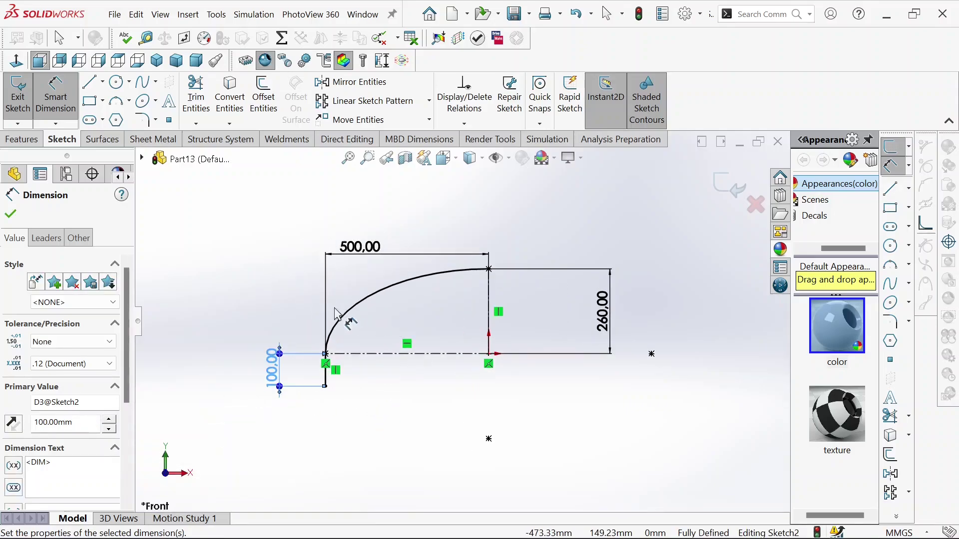
# Offset the arc and its connected straight line 6 mm toward the inside using the reversed direction.
pyautogui.click(262, 108)
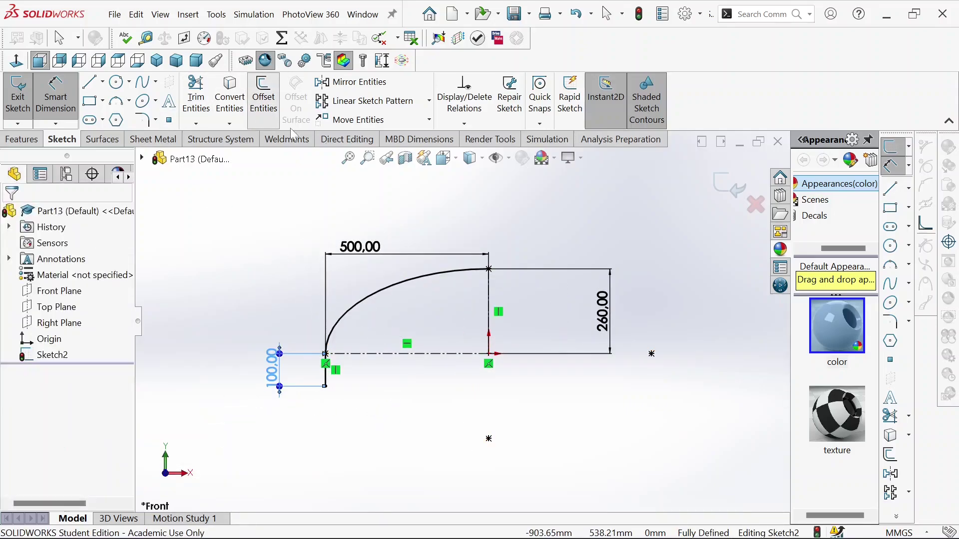
pyautogui.click(376, 300)
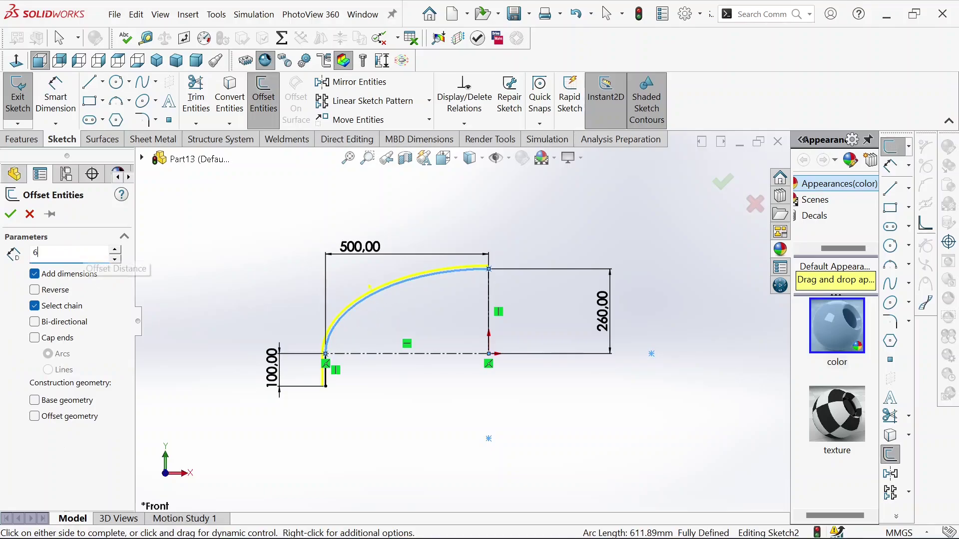
pyautogui.write('6')
pyautogui.press('Return')
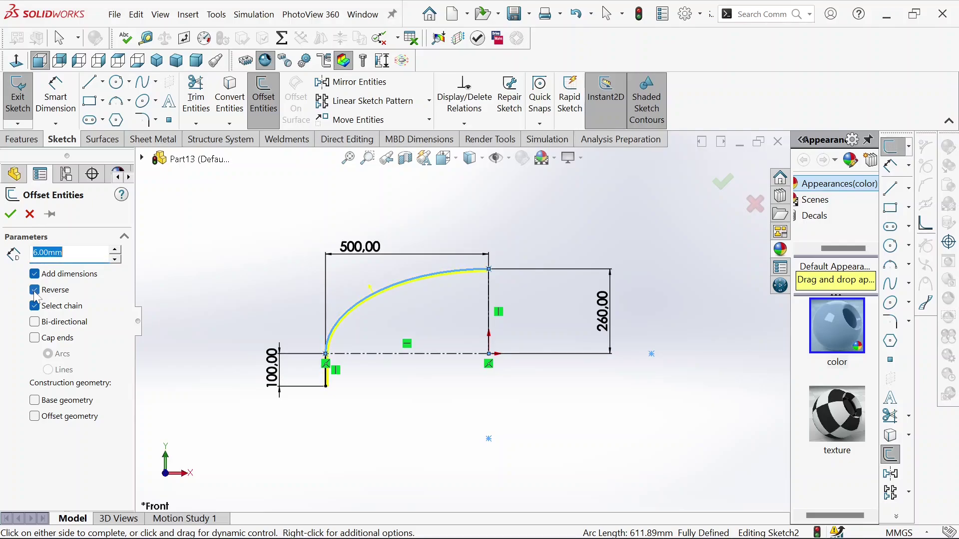
pyautogui.click(10, 216)
# Close the wall profile with short lines joining the inner and outer outlines at its lower and upper ends.
pyautogui.scroll(-2, 379, 324)
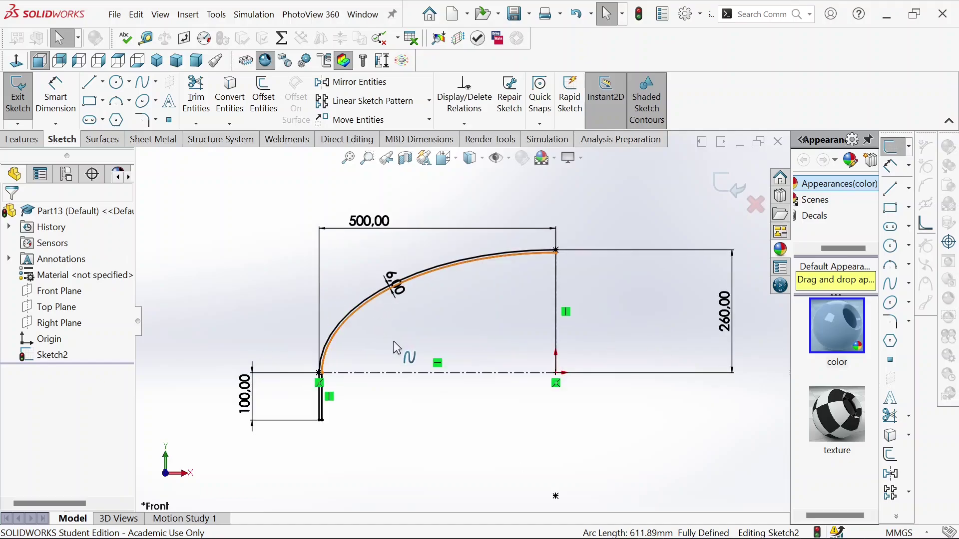
pyautogui.scroll(-5, 308, 430)
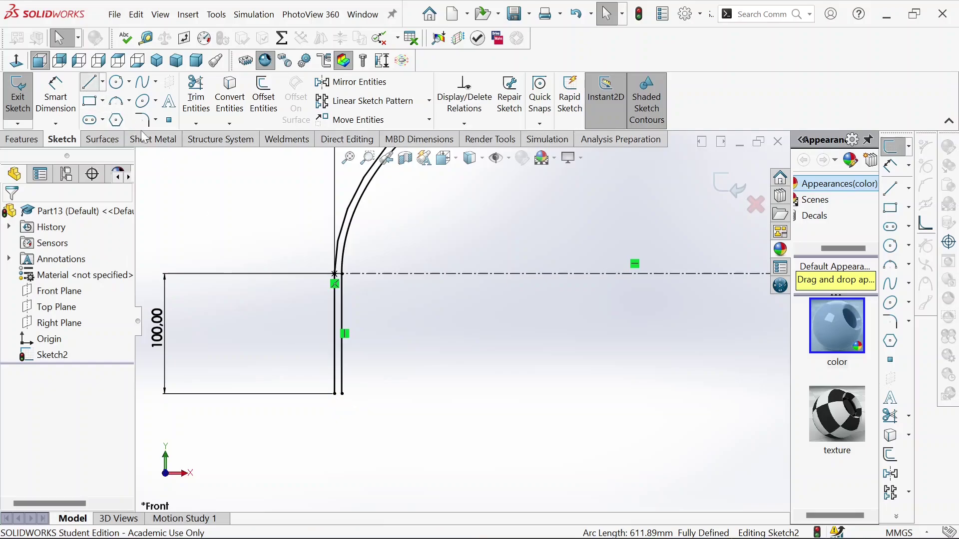
pyautogui.click(343, 394)
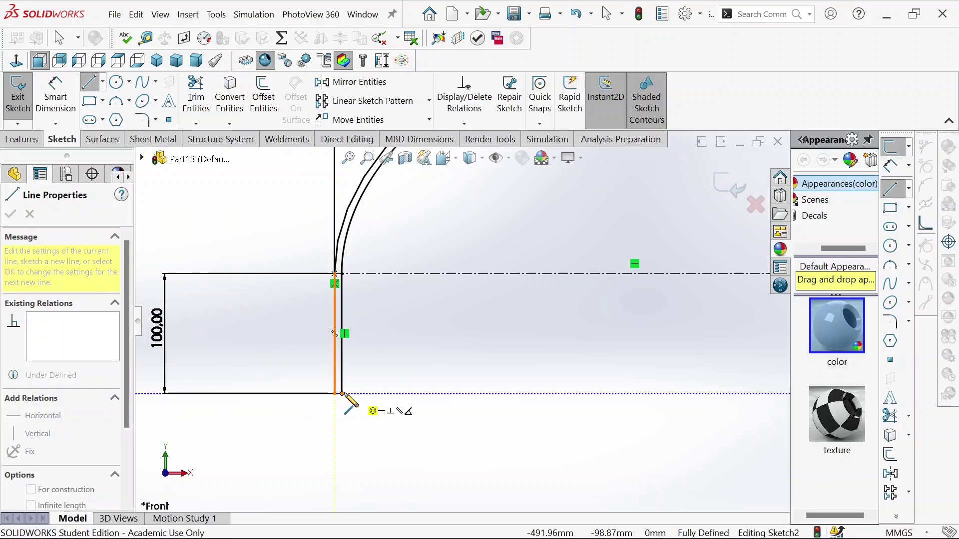
pyautogui.scroll(3, 577, 321)
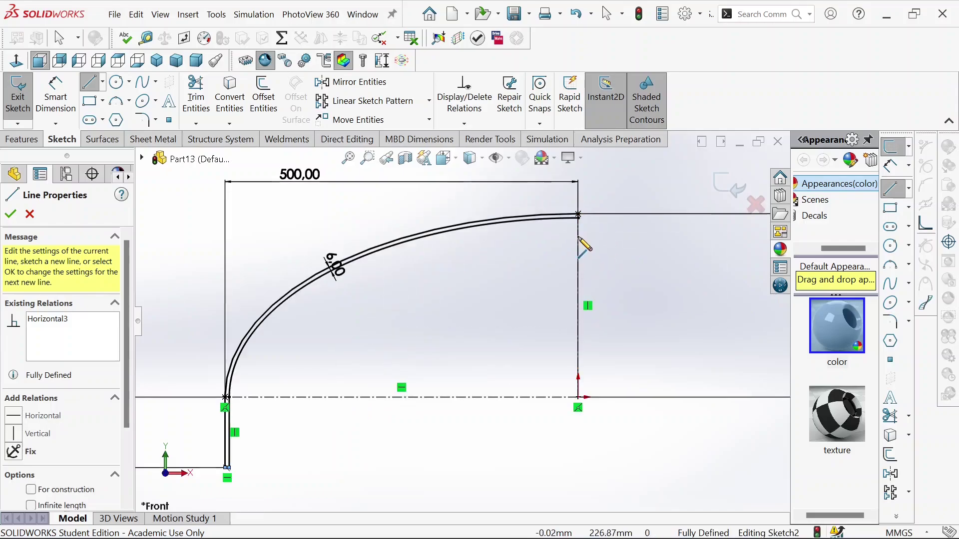
pyautogui.scroll(-5, 579, 240)
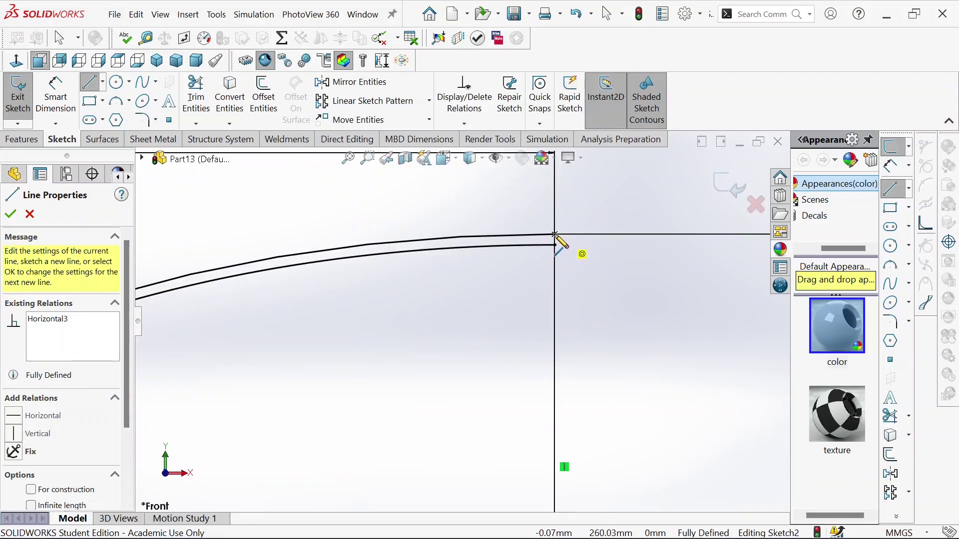
pyautogui.click(555, 235)
pyautogui.click(554, 245)
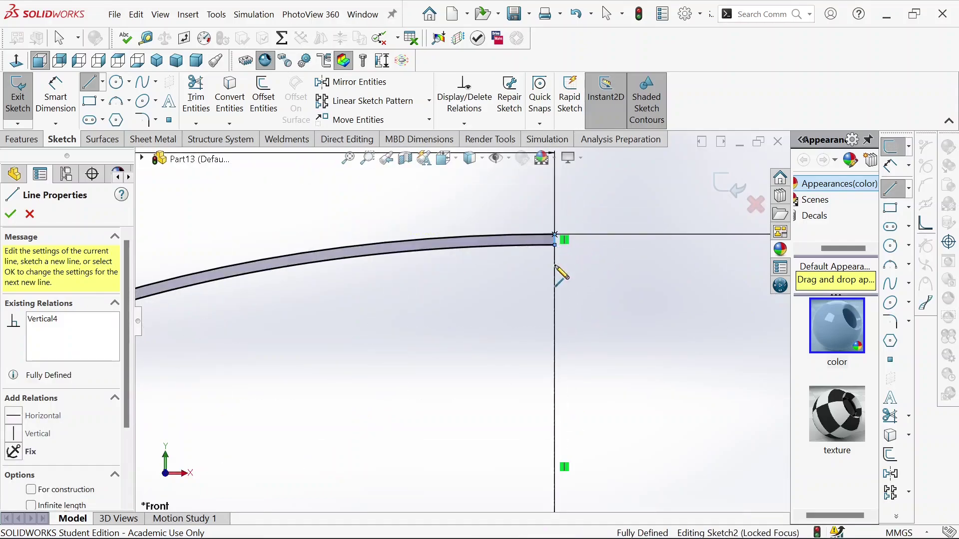
pyautogui.scroll(1, 523, 302)
pyautogui.scroll(3, 400, 370)
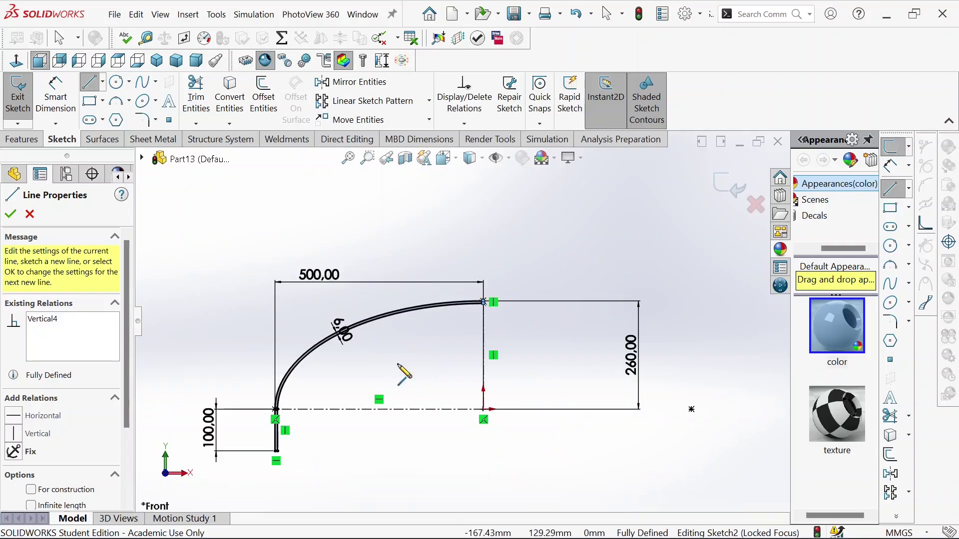
# Revolve the closed wall profile 360 degrees about the vertical centerline to form the elliptical head.
pyautogui.click(19, 140)
pyautogui.click(405, 338)
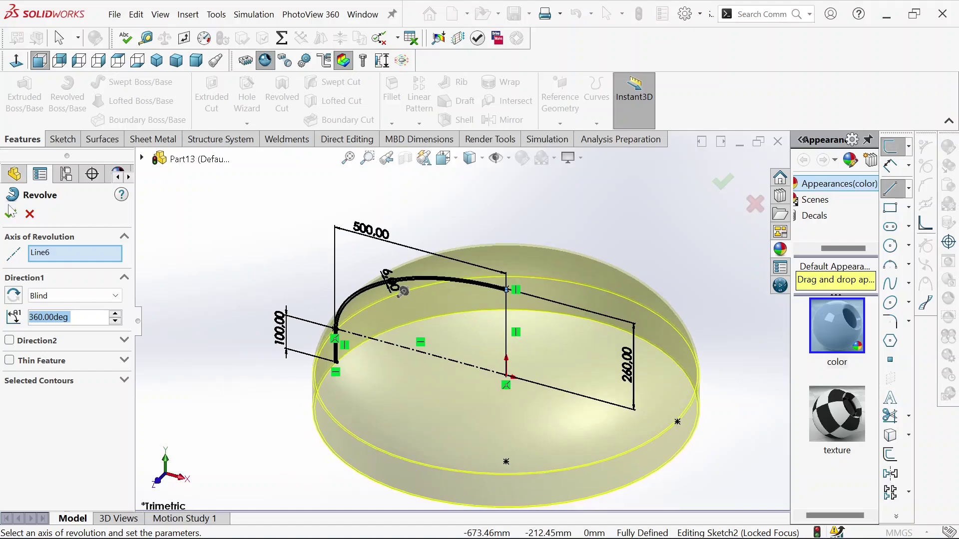
pyautogui.click(11, 215)
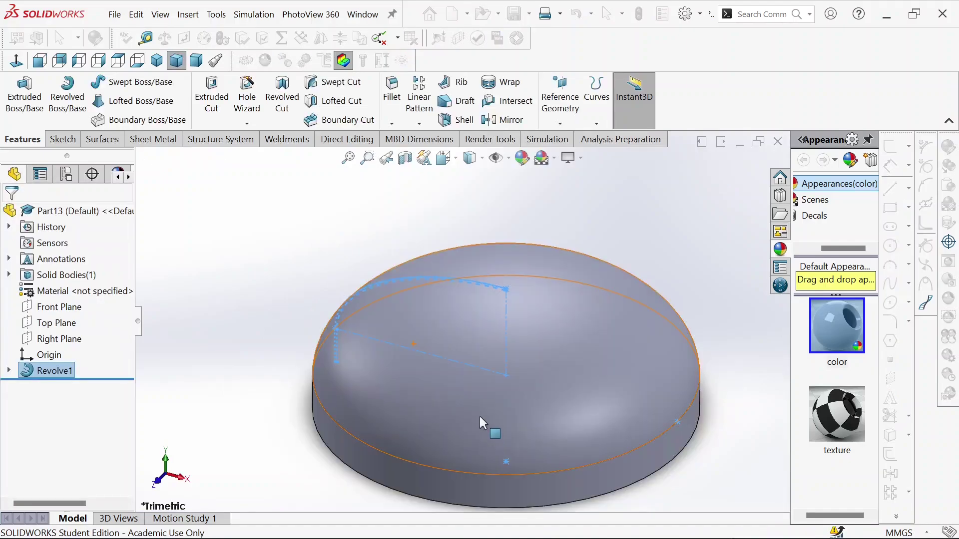
# Start a sketch on the head's annular rim face and convert its inner and outer circular edges into sketch entities.
pyautogui.moveTo(468, 362); pyautogui.dragTo(441, 295, button='middle')
pyautogui.scroll(-6, 439, 295)
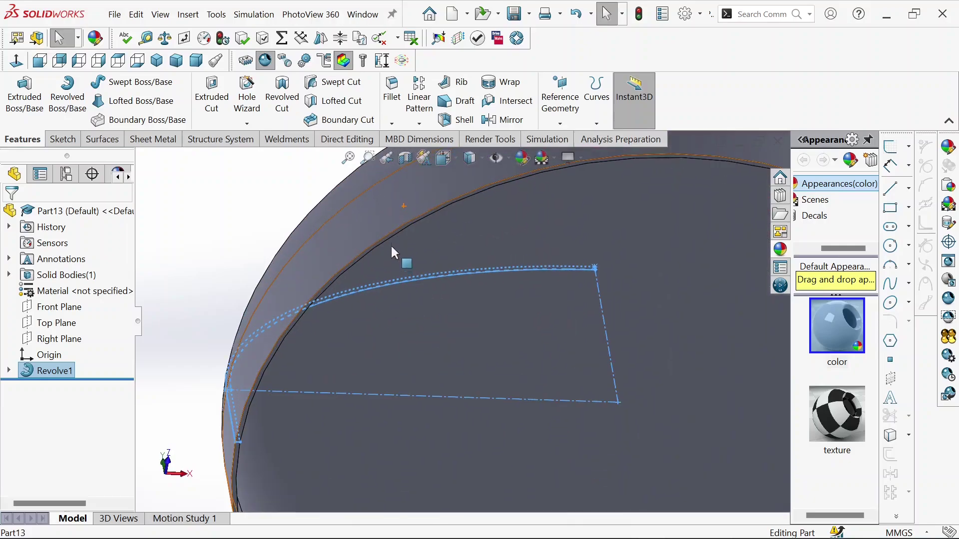
pyautogui.scroll(-3, 406, 250)
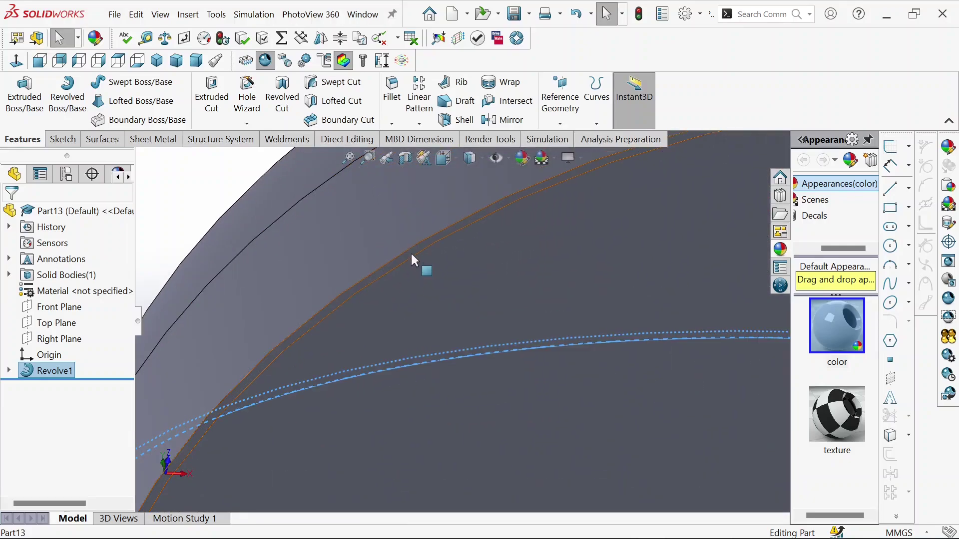
pyautogui.click(411, 250)
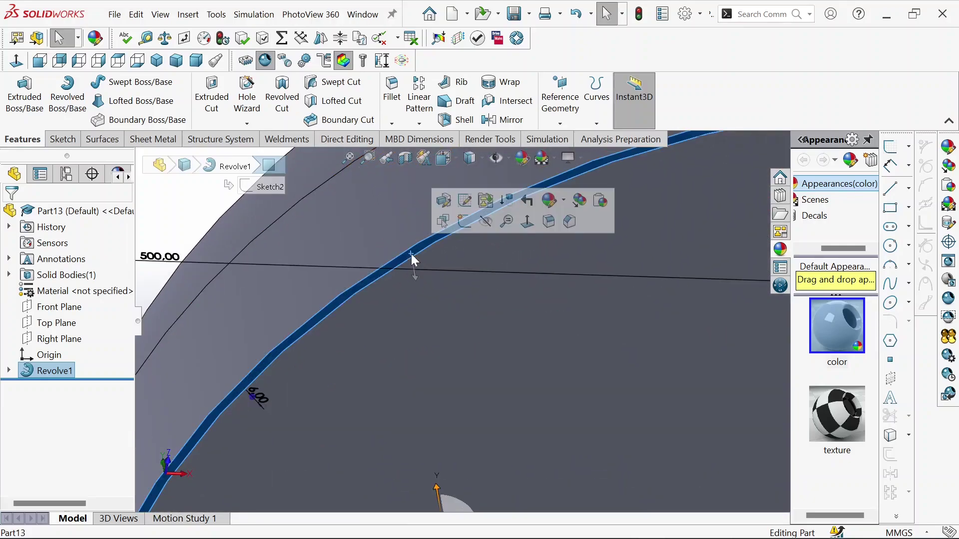
pyautogui.click(466, 221)
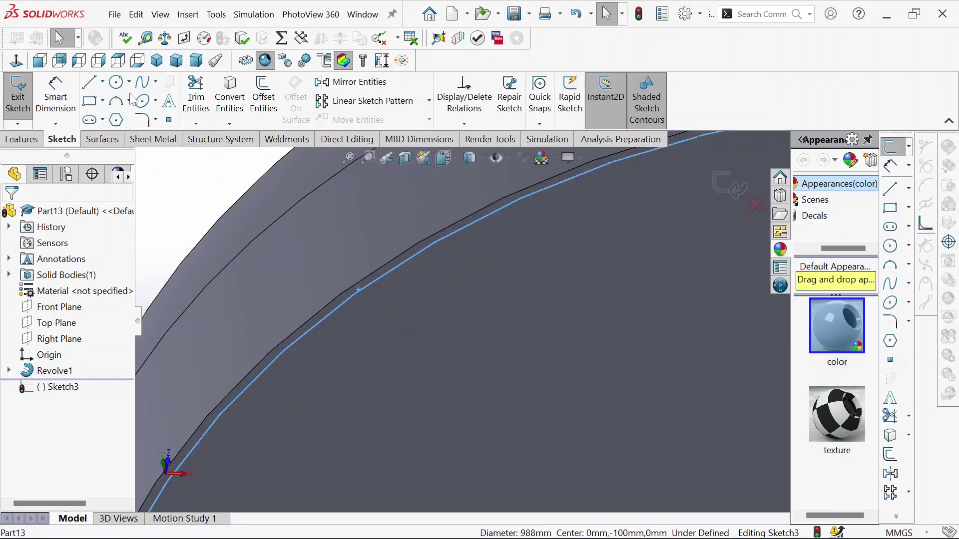
pyautogui.click(229, 98)
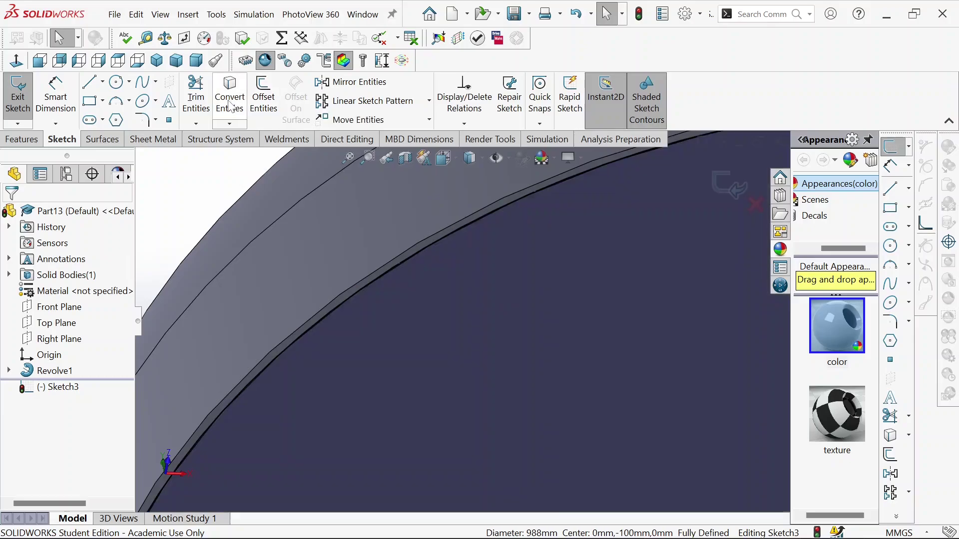
pyautogui.click(367, 275)
pyautogui.click(272, 100)
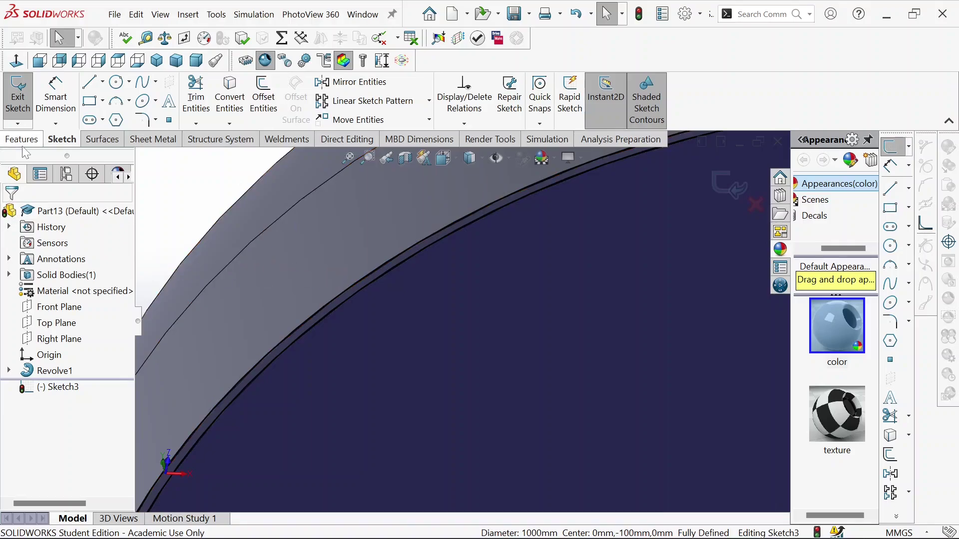
# Extrude the converted ring as a Blind boss 600 mm away from the head, merged with it, to form the cylindrical shell.
pyautogui.click(21, 139)
pyautogui.click(22, 115)
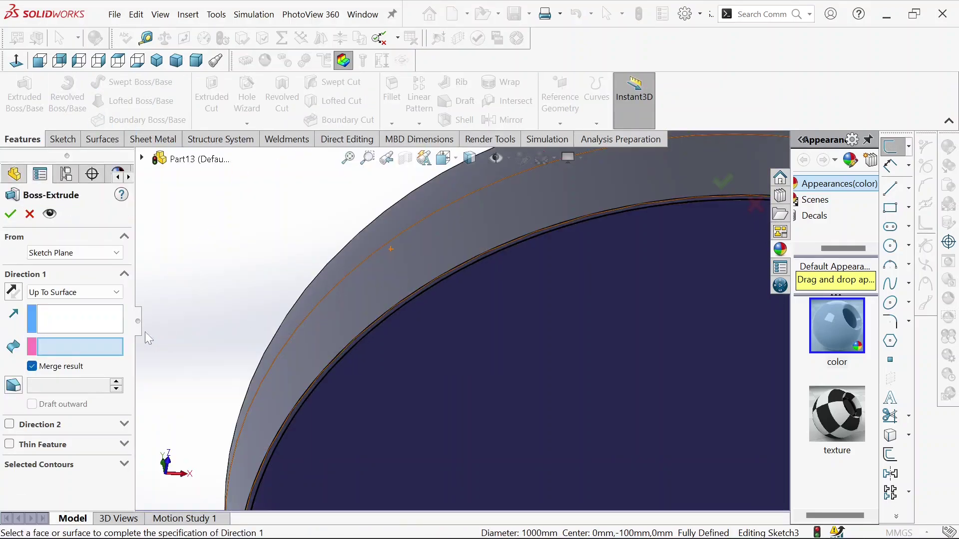
pyautogui.click(98, 293)
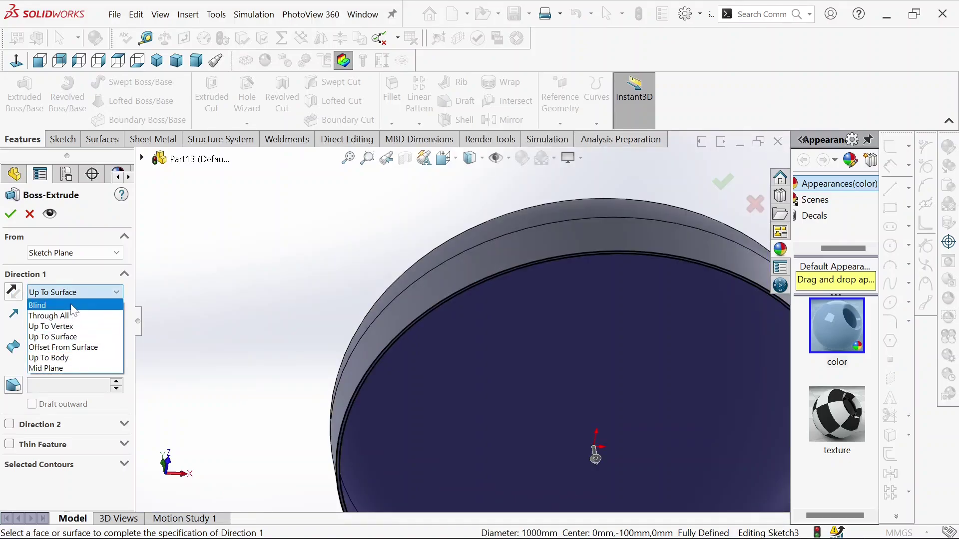
pyautogui.click(95, 303)
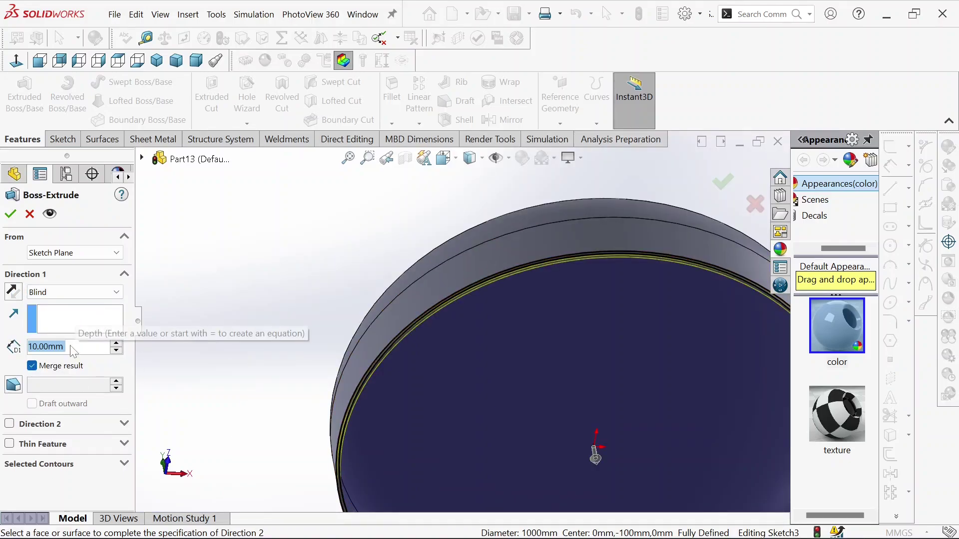
pyautogui.write('600')
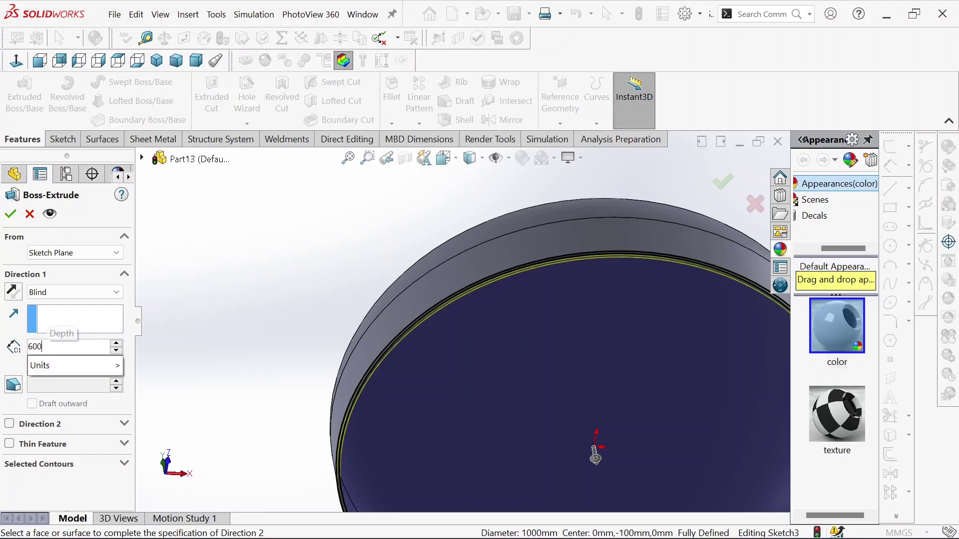
pyautogui.press('Return')
pyautogui.scroll(5, 645, 350)
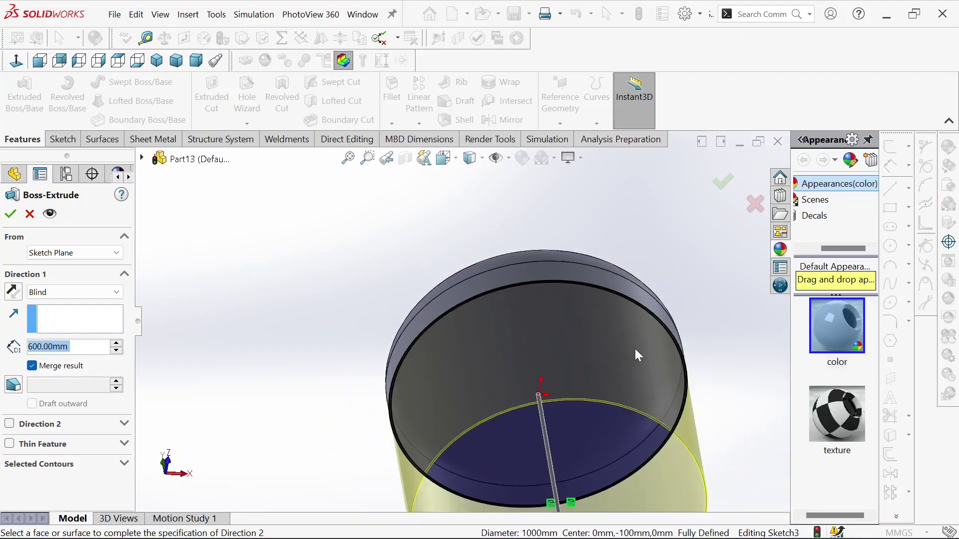
pyautogui.hotkey('ctrl', '7')
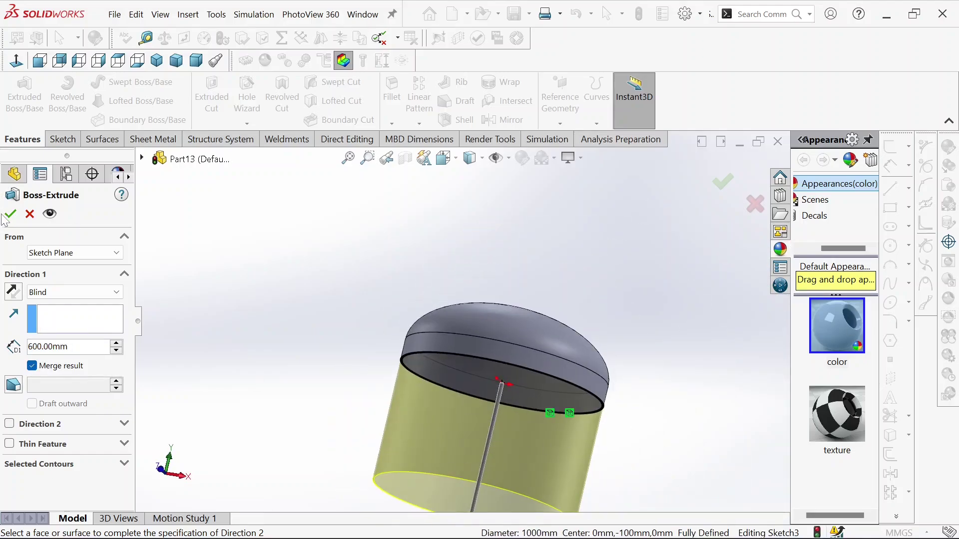
pyautogui.click(9, 216)
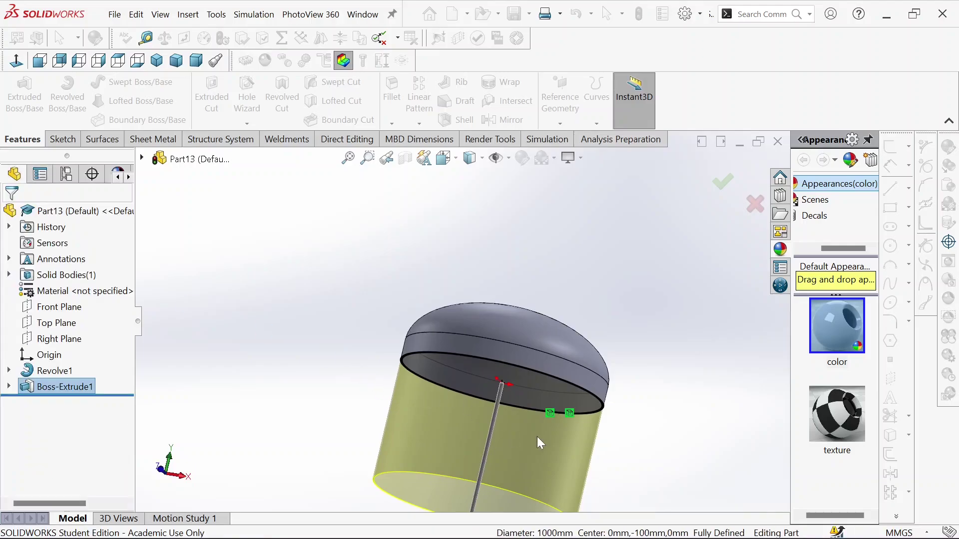
# Create a reference plane offset 350 mm from the Top Plane, flipped downward through the cylindrical shell.
pyautogui.moveTo(512, 391); pyautogui.dragTo(477, 468, button='middle')
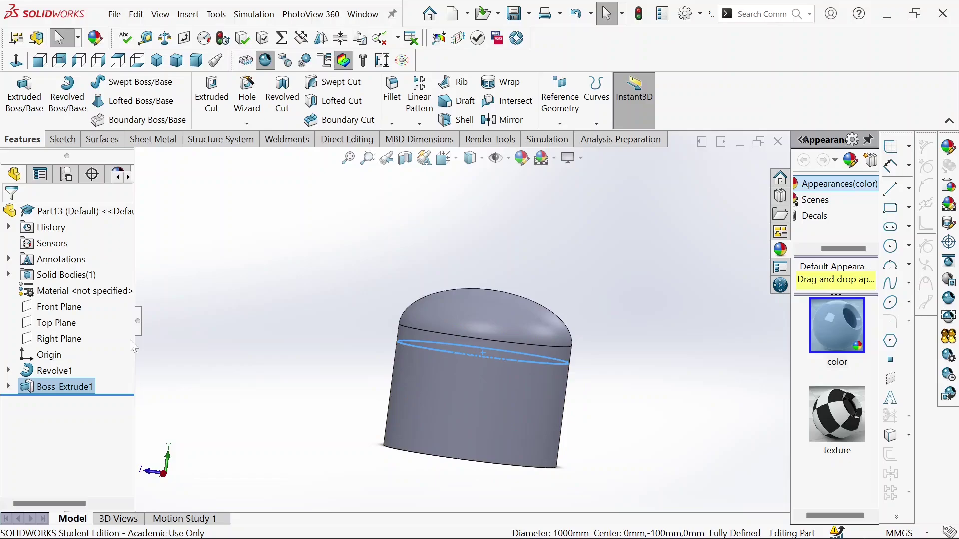
pyautogui.click(58, 323)
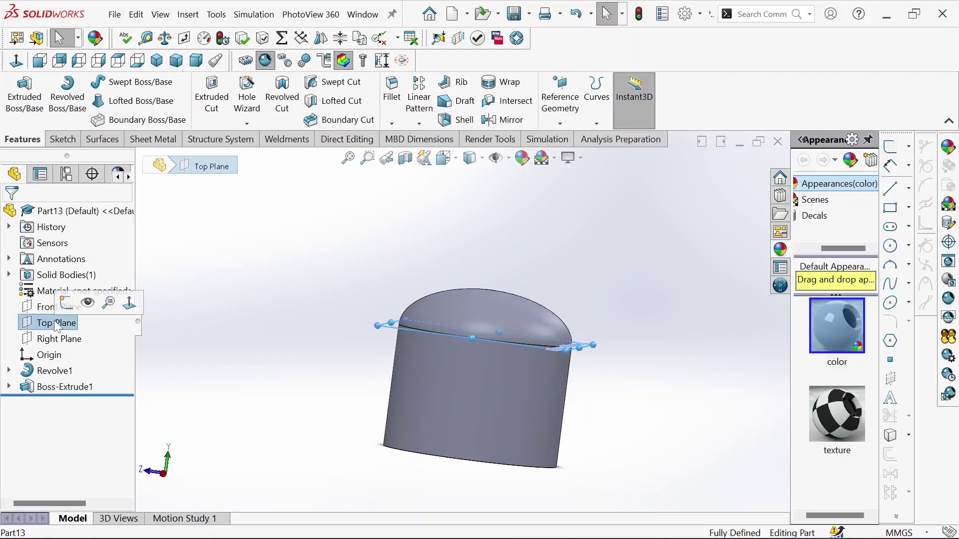
pyautogui.click(562, 123)
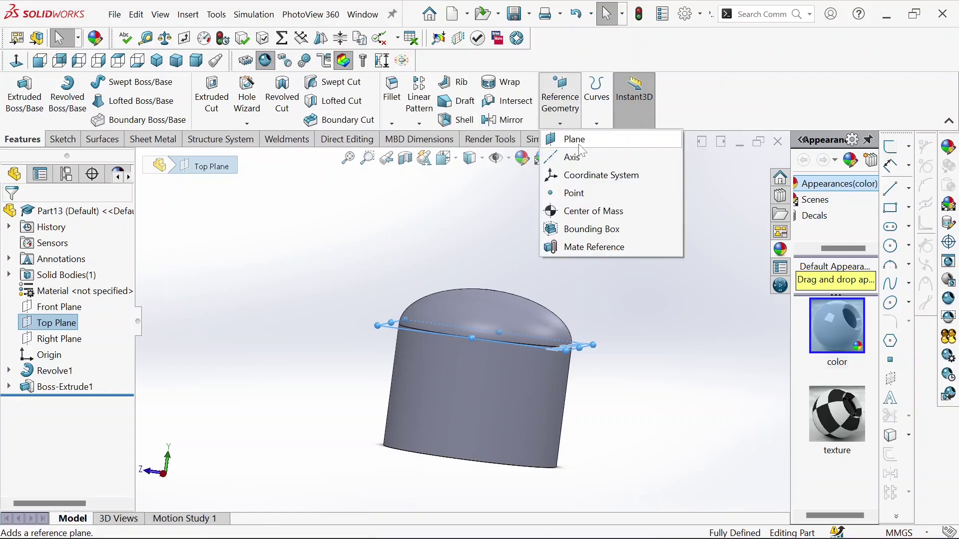
pyautogui.click(574, 140)
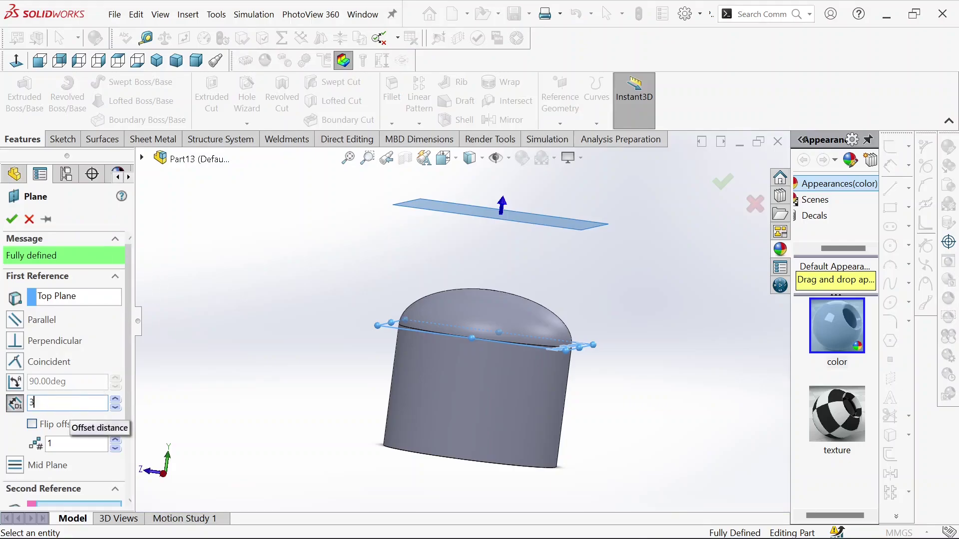
pyautogui.write('350')
pyautogui.press('Return')
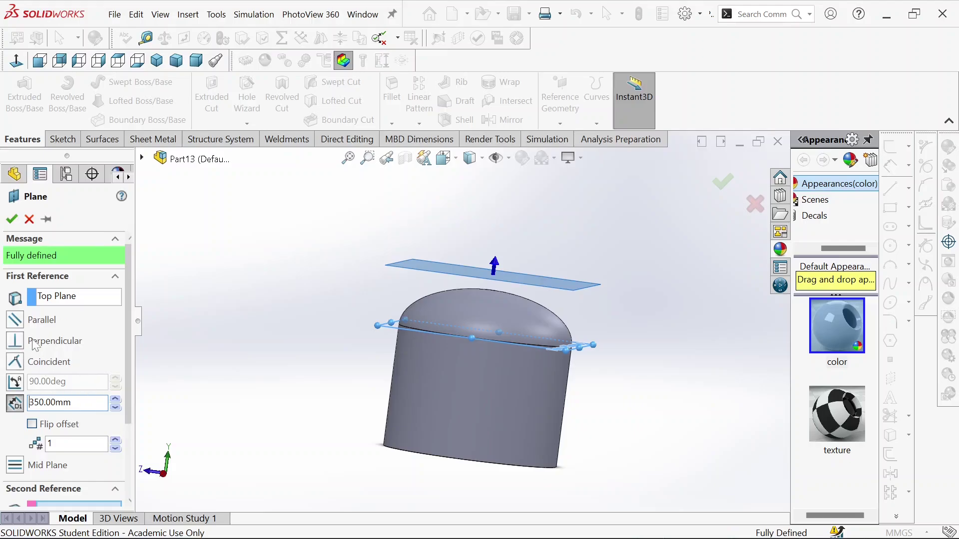
pyautogui.click(32, 424)
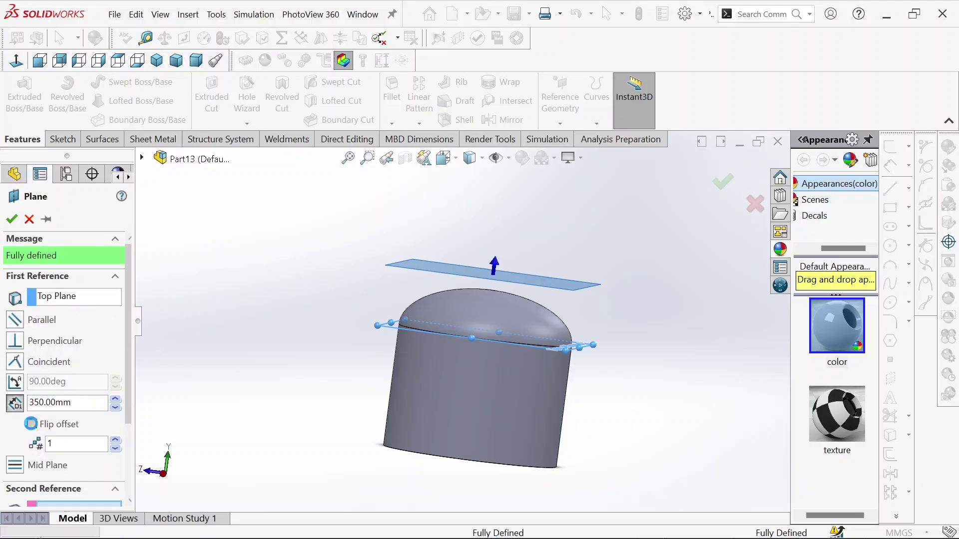
pyautogui.scroll(3, 508, 364)
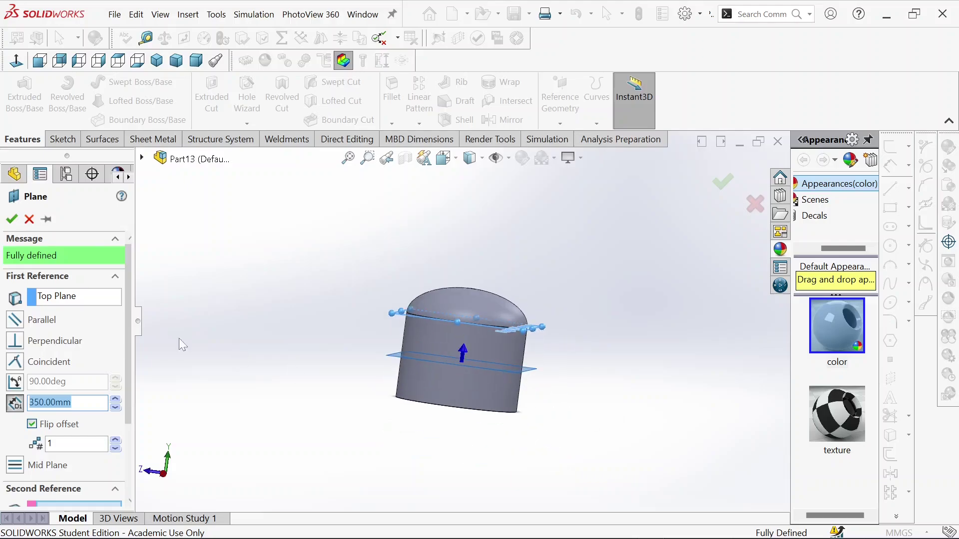
pyautogui.click(11, 218)
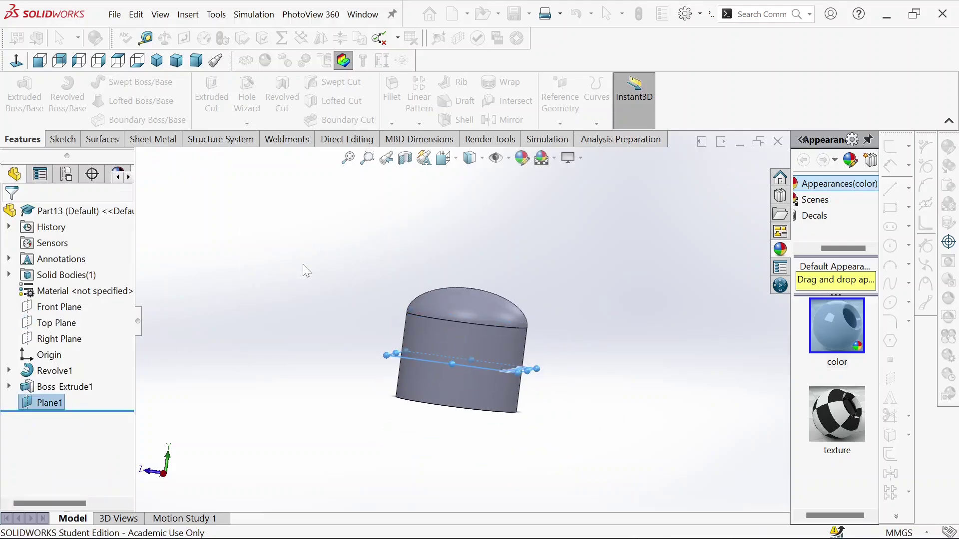
# Mirror the revolved head feature about the plane through the shell to close the tank's lower end.
pyautogui.click(503, 120)
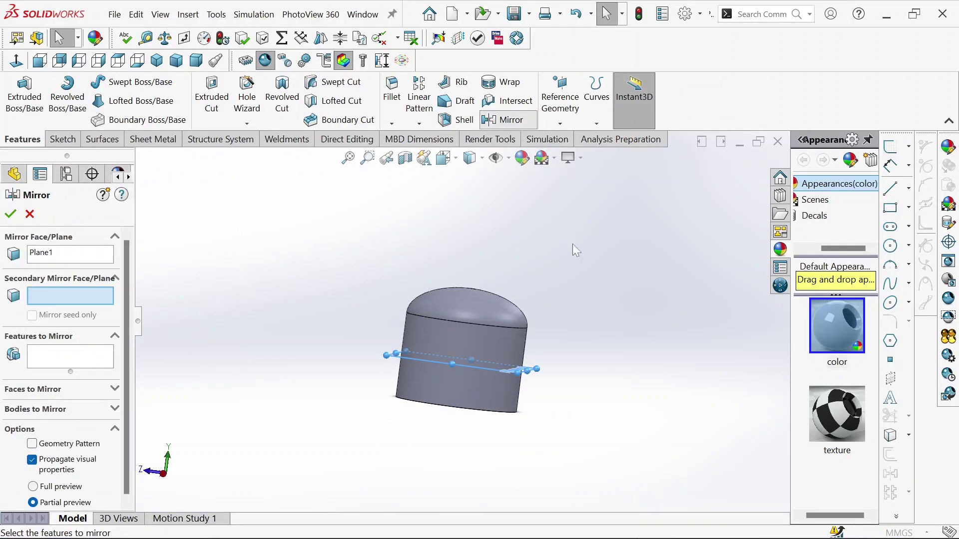
pyautogui.moveTo(528, 375); pyautogui.dragTo(498, 388, button='middle')
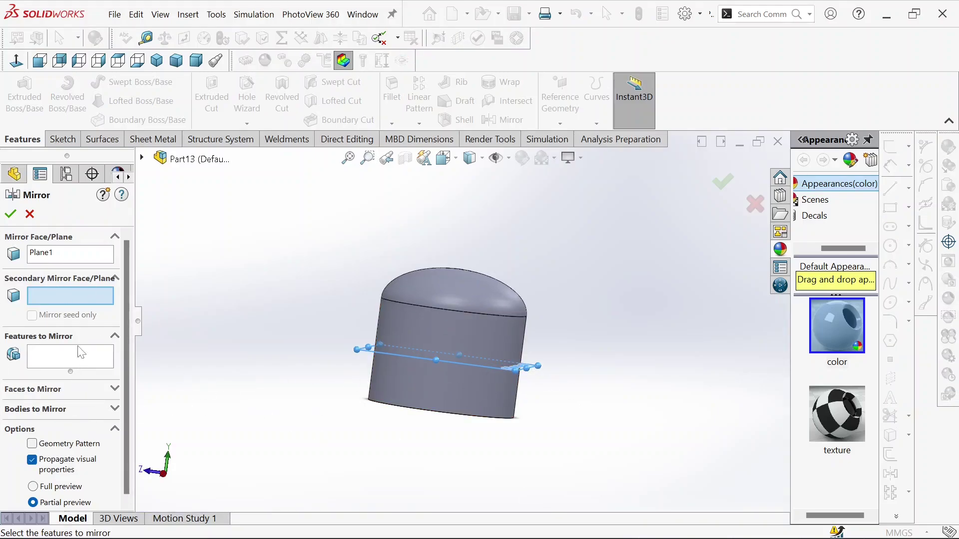
pyautogui.click(81, 362)
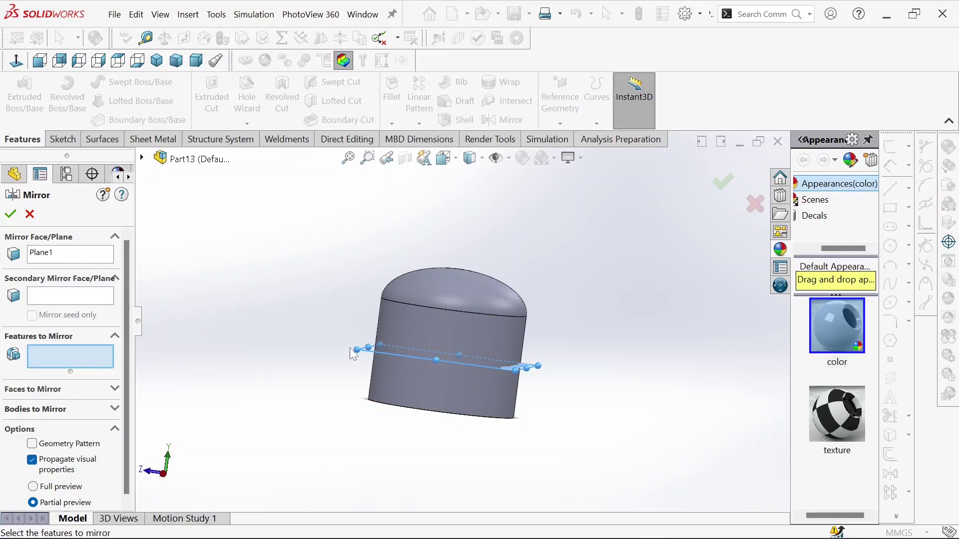
pyautogui.click(463, 290)
pyautogui.scroll(2, 463, 290)
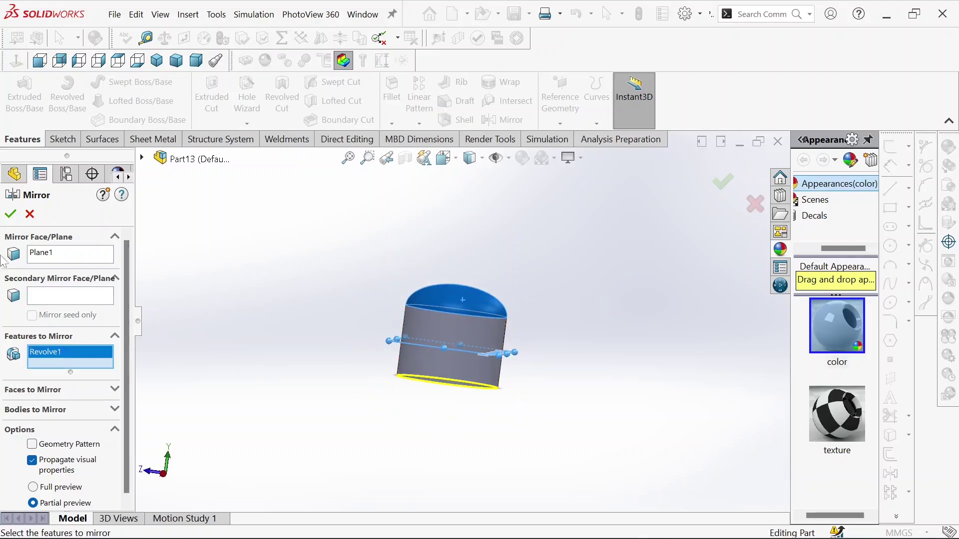
pyautogui.press('Return')
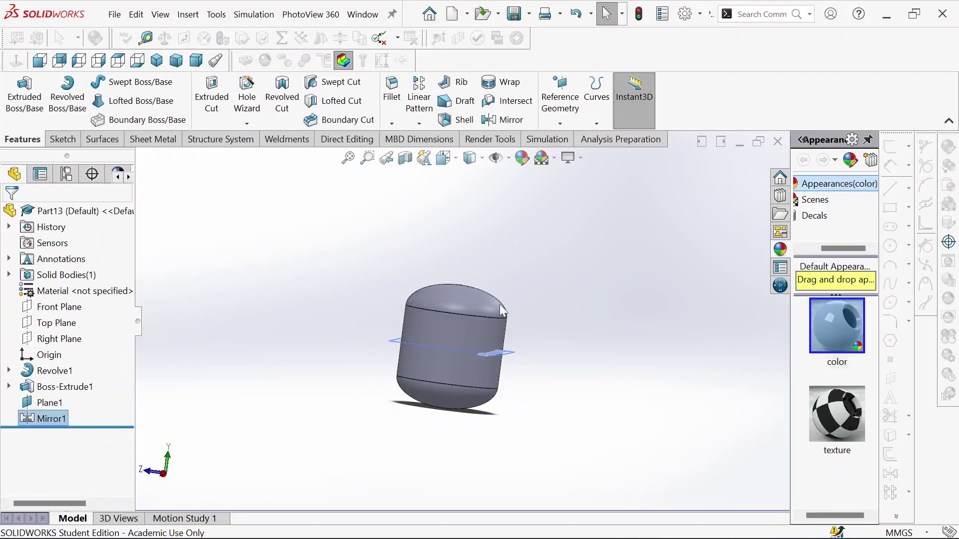
# Create a reference plane offset 360 mm above the Top Plane, over the upper head.
pyautogui.hotkey('ctrl', '2')
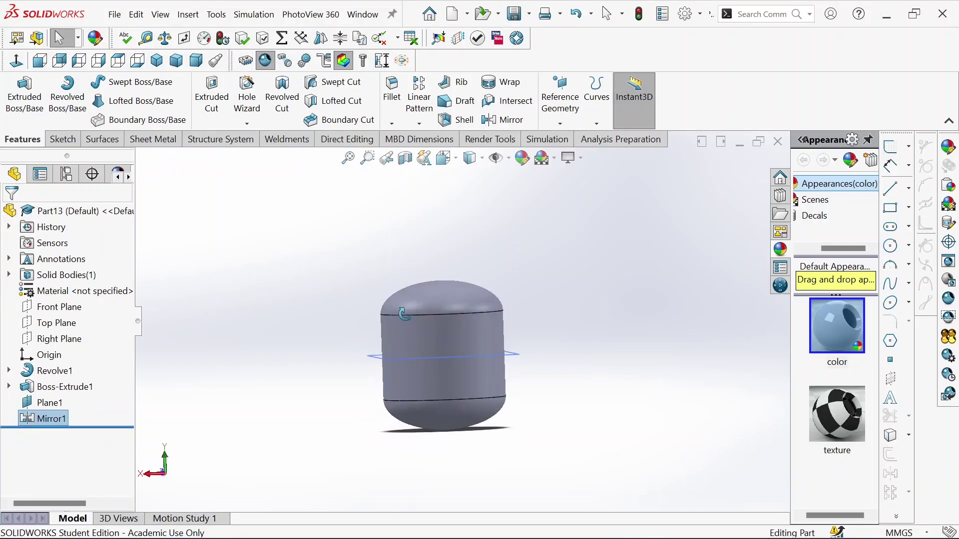
pyautogui.scroll(-2, 371, 275)
pyautogui.scroll(2, 481, 341)
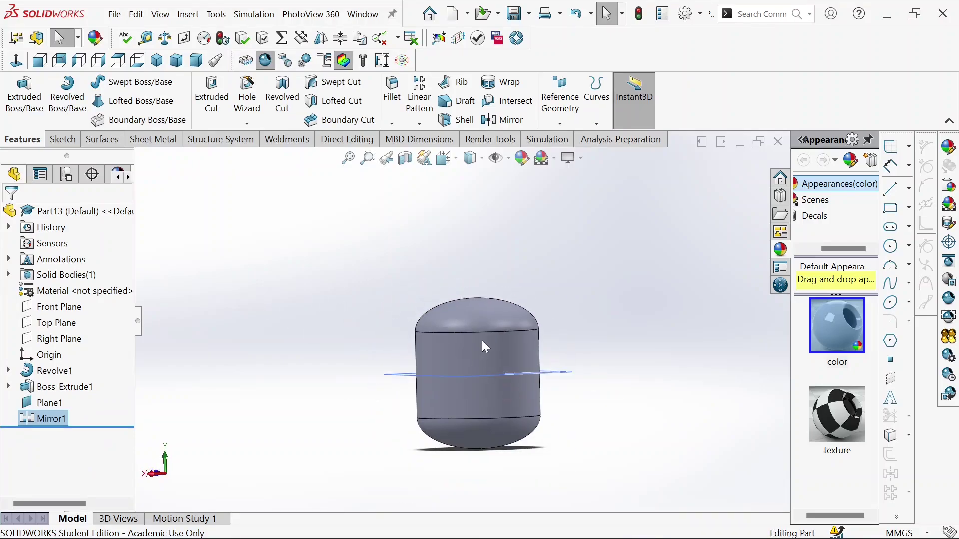
pyautogui.click(56, 323)
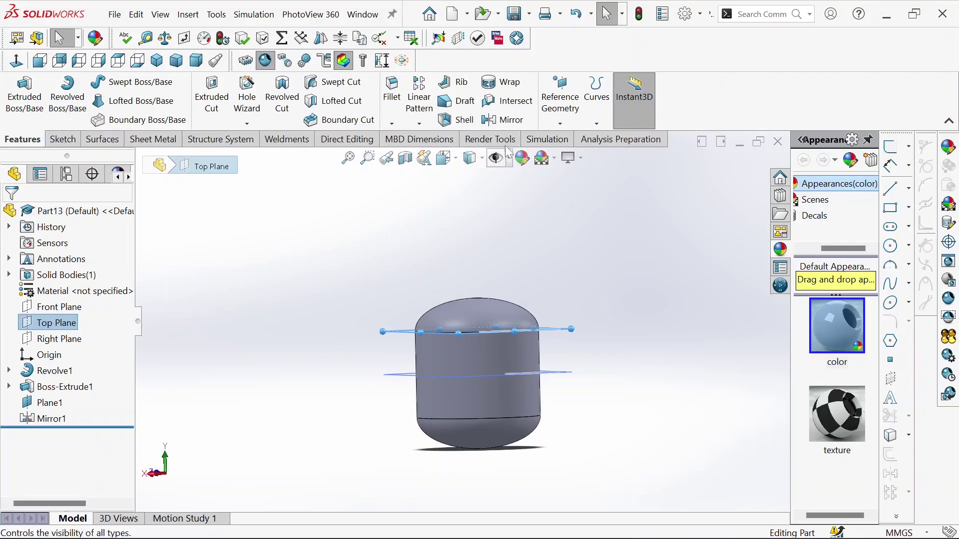
pyautogui.click(560, 123)
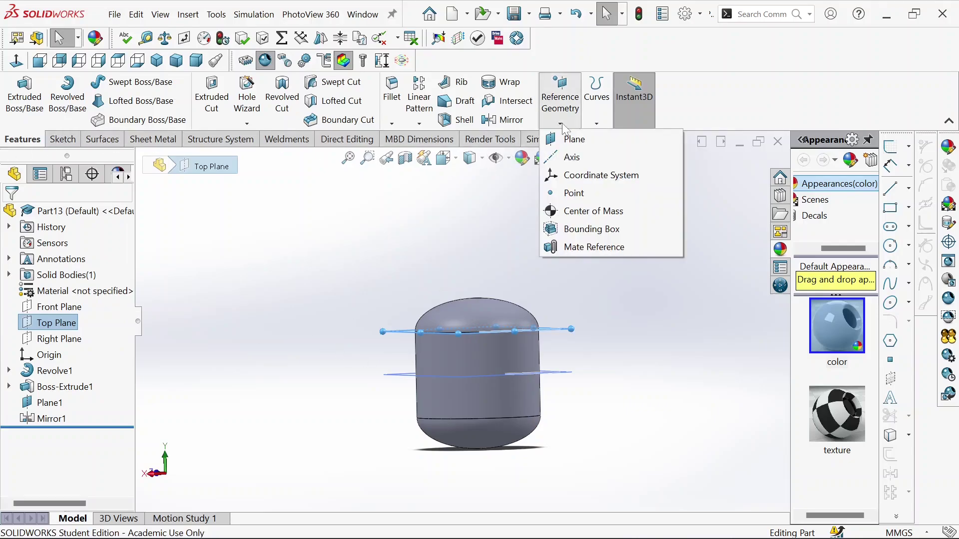
pyautogui.click(587, 142)
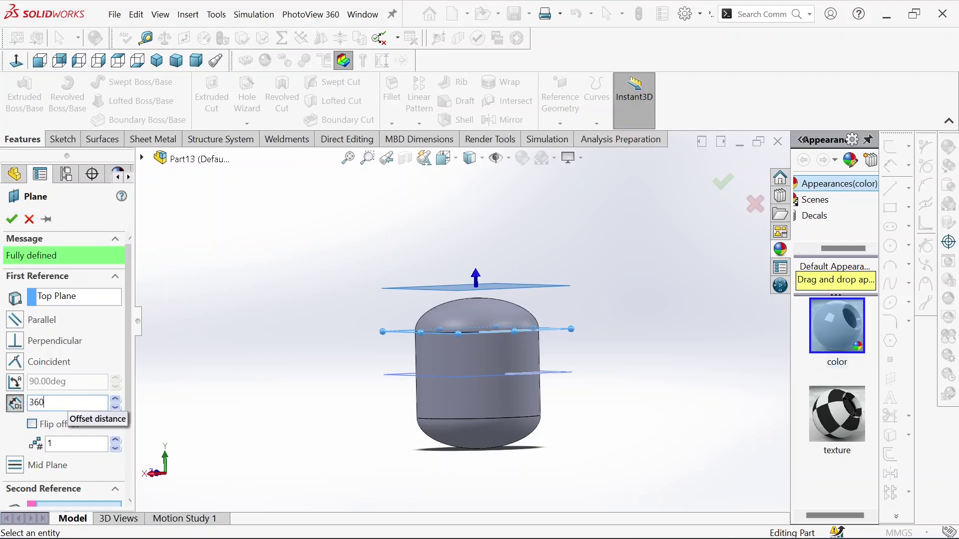
pyautogui.click(11, 218)
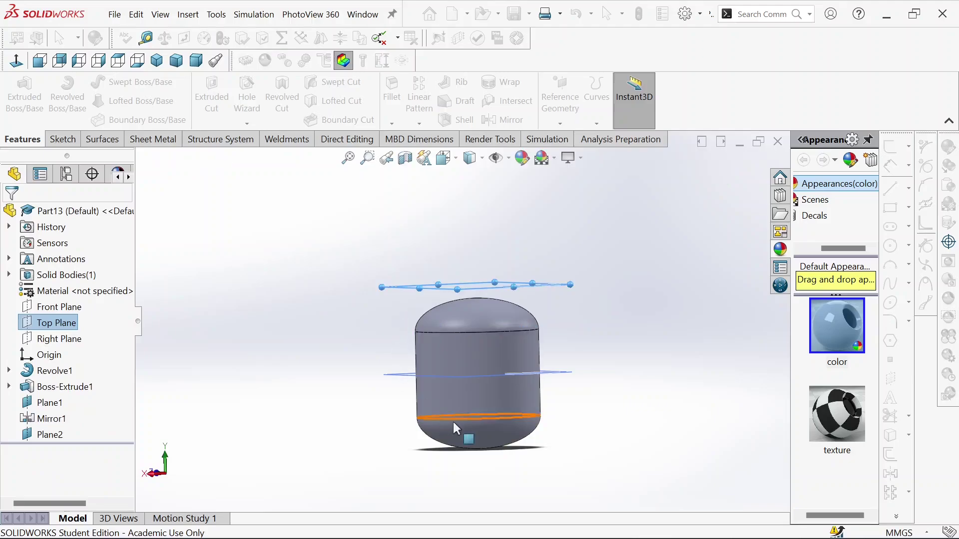
pyautogui.hotkey('ctrl', '7')
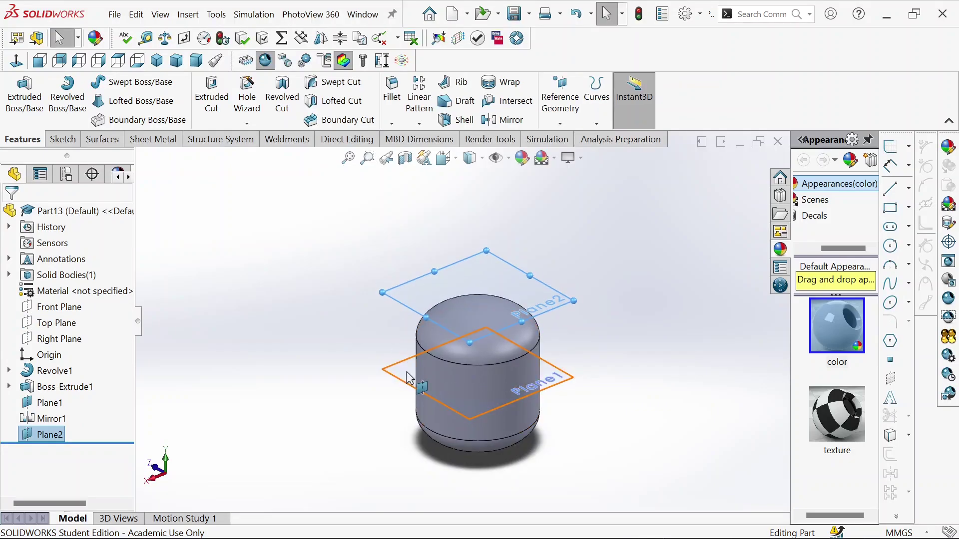
# Hide the plane through the shell and sketch a circle about 263 mm in diameter, centred on the origin, on the plane above the head.
pyautogui.rightClick(408, 378)
pyautogui.click(460, 331)
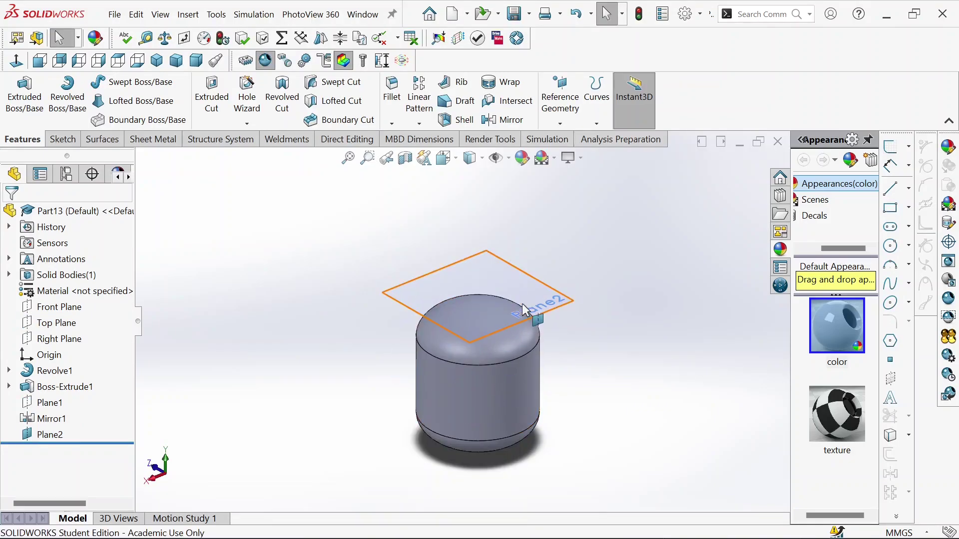
pyautogui.rightClick(470, 292)
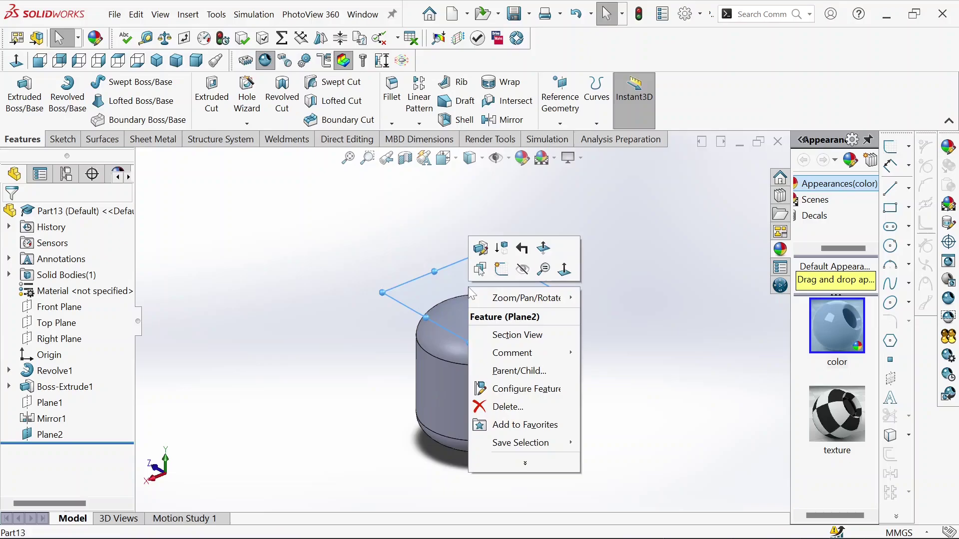
pyautogui.click(563, 270)
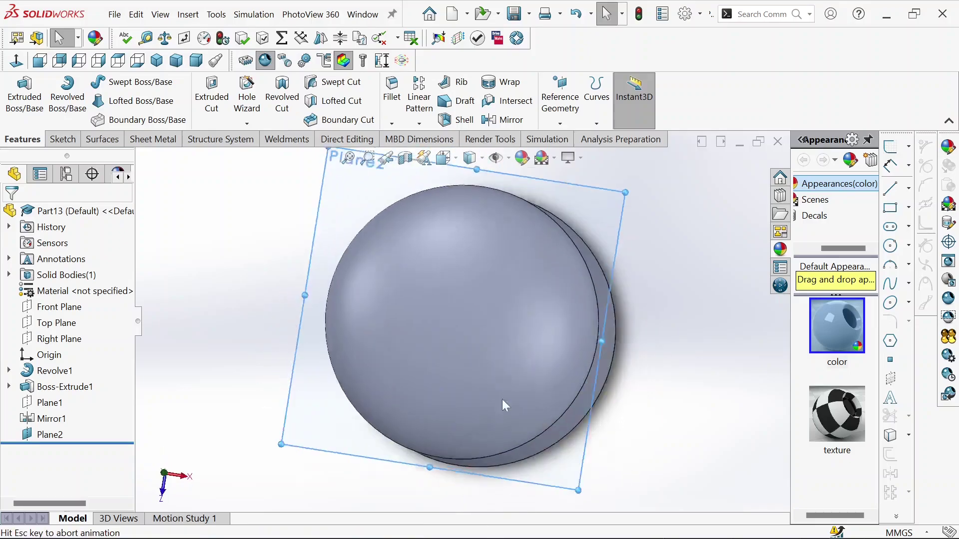
pyautogui.click(59, 141)
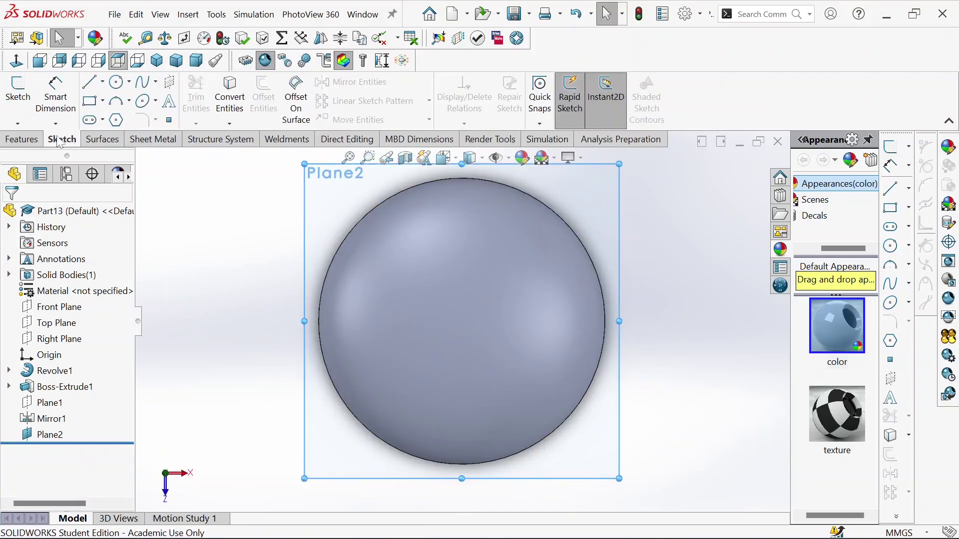
pyautogui.click(118, 83)
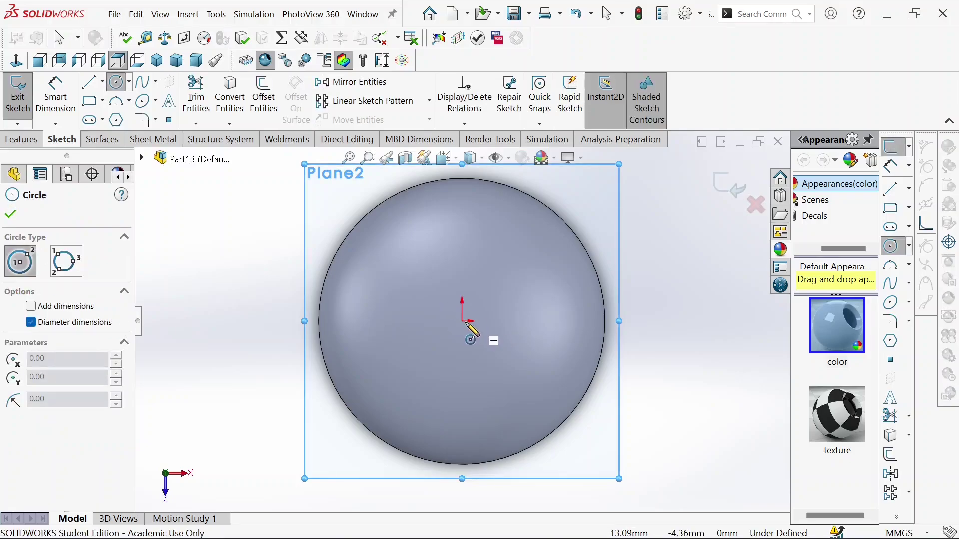
pyautogui.click(462, 322)
pyautogui.click(496, 302)
# Dimension the circle's diameter as 100 mm.
pyautogui.rightClick(494, 301)
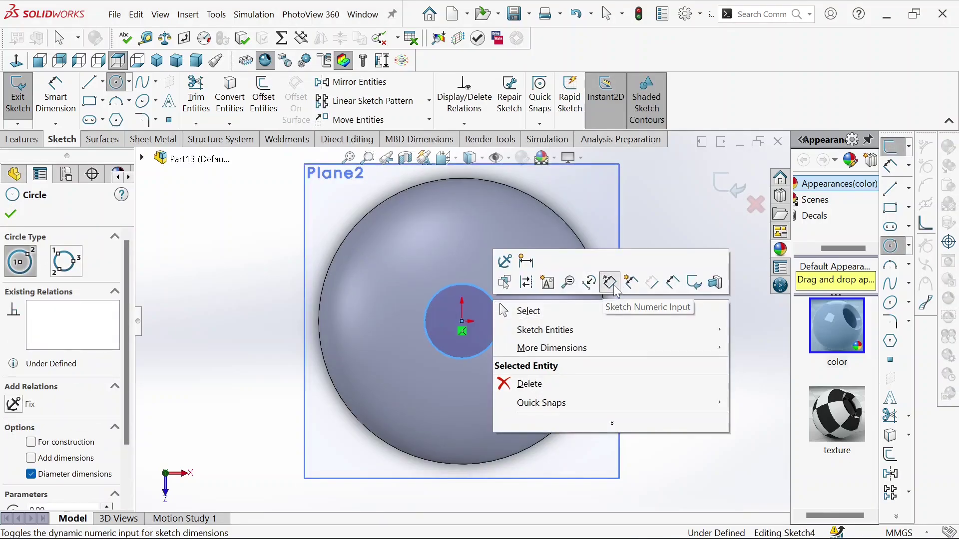
pyautogui.click(665, 285)
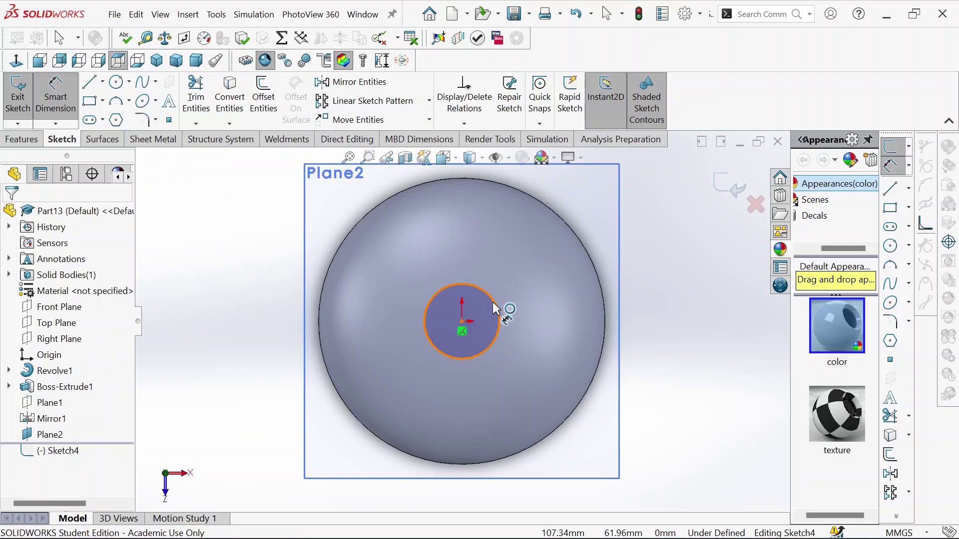
pyautogui.click(493, 303)
pyautogui.click(543, 279)
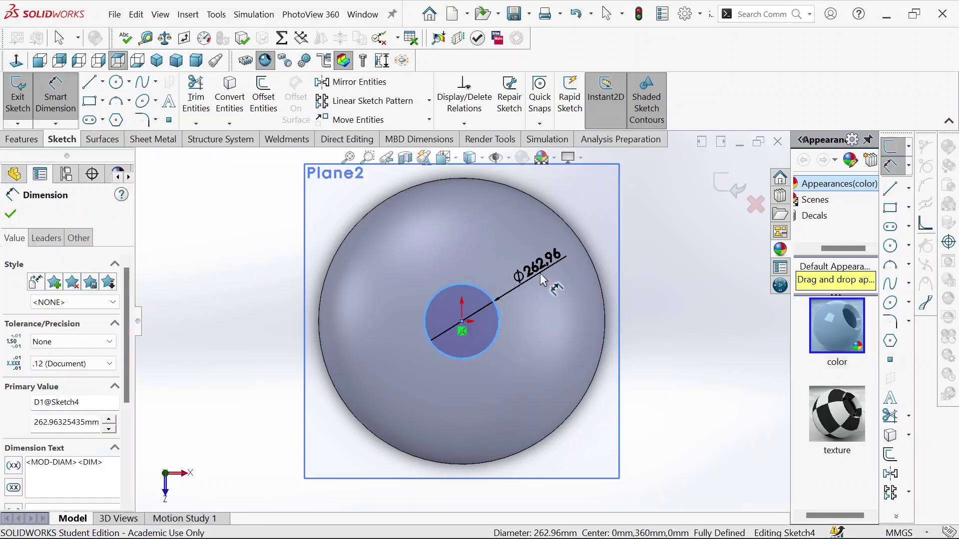
pyautogui.write('100')
pyautogui.press('Return')
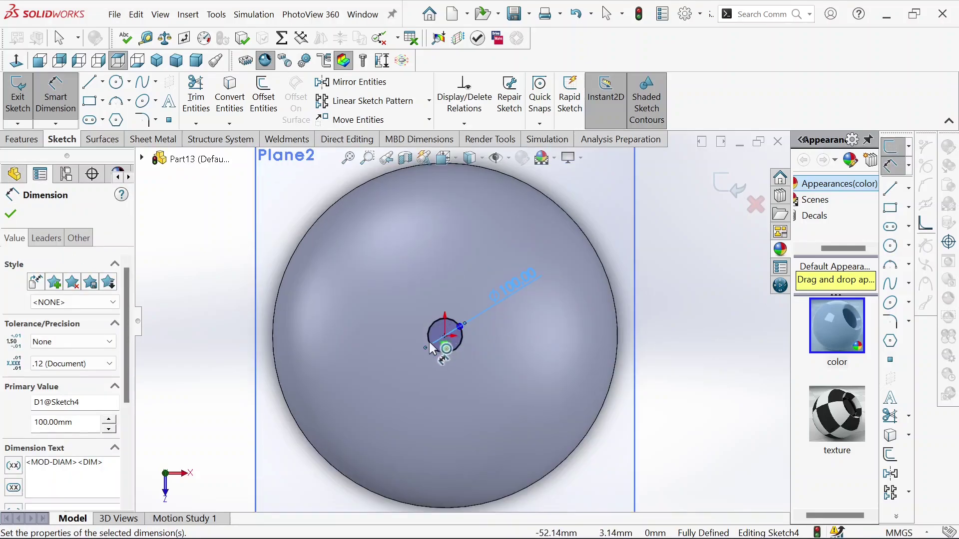
# Offset the 100 mm circle inward by 6 mm to form the nozzle's ring profile.
pyautogui.scroll(-2, 430, 342)
pyautogui.click(261, 104)
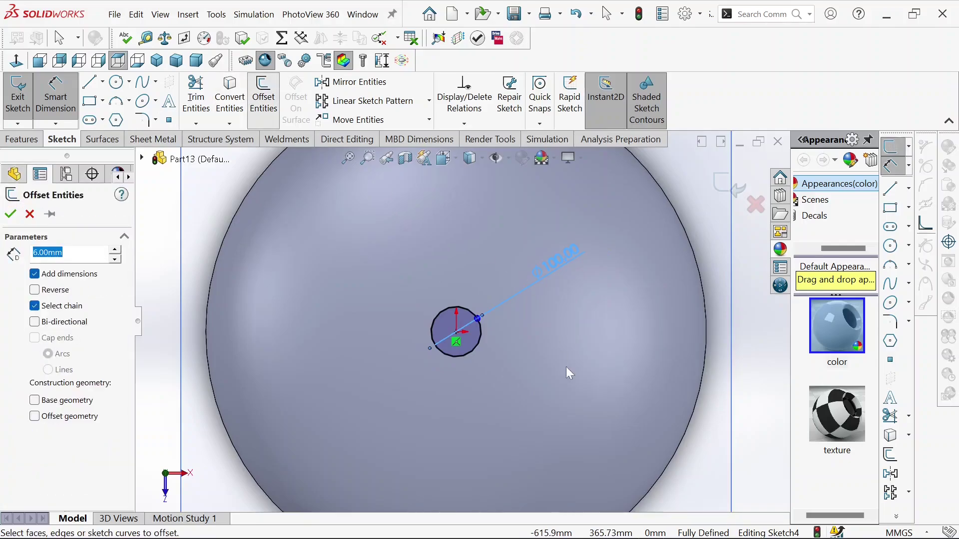
pyautogui.click(445, 320)
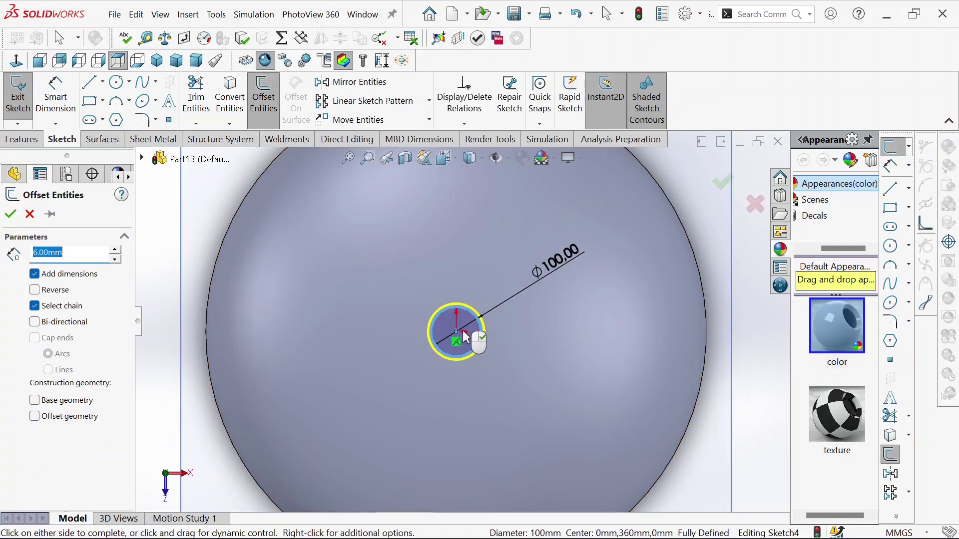
pyautogui.click(35, 290)
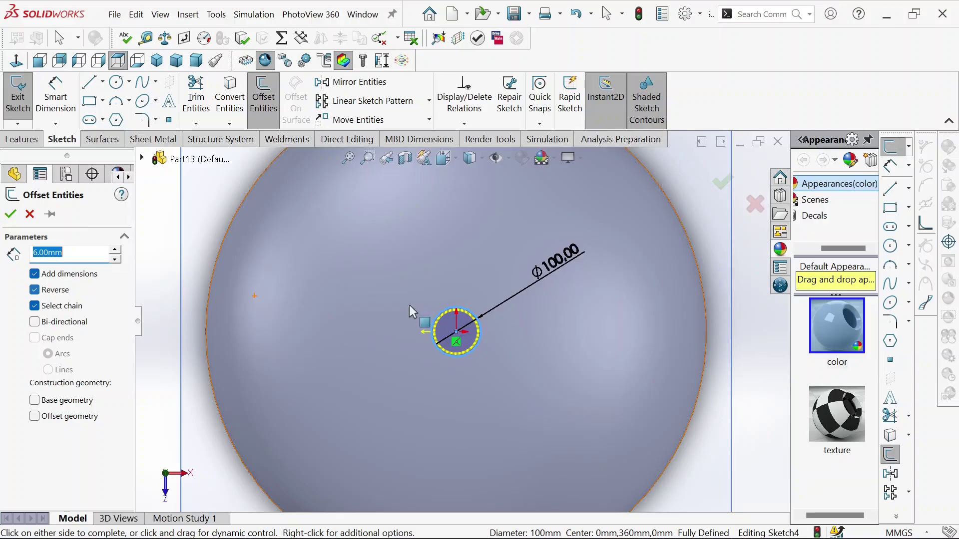
pyautogui.click(23, 140)
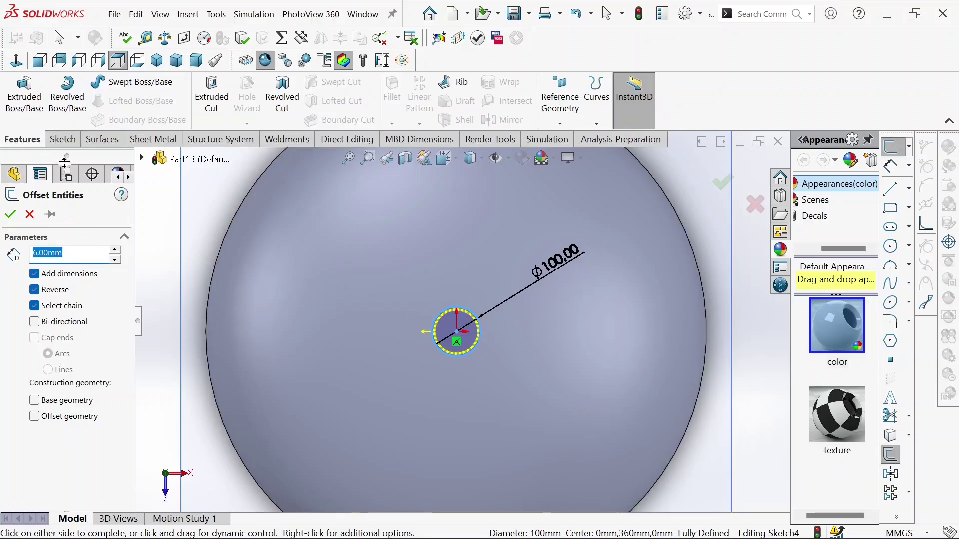
pyautogui.click(9, 215)
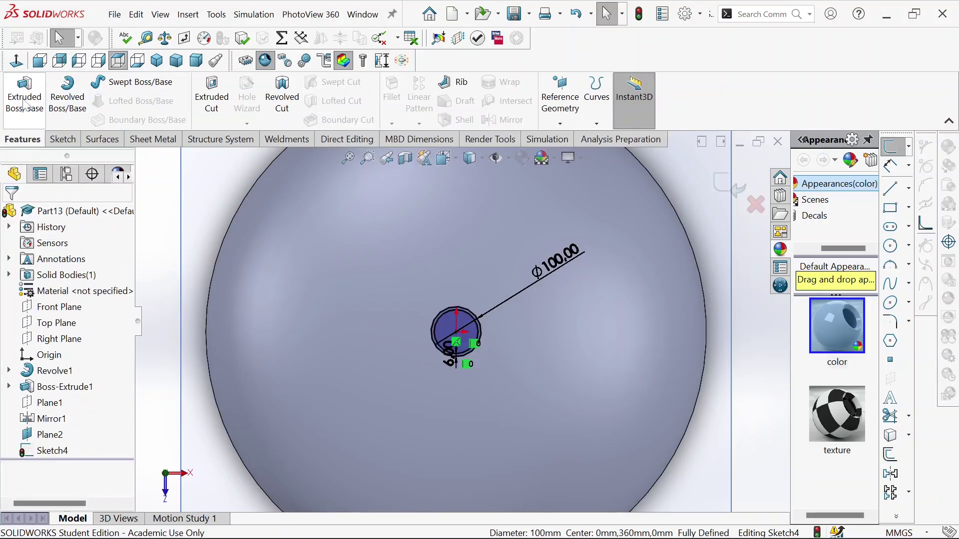
# Extrude the nozzle ring Up To Surface, ending on the upper head's outer face and merged with the tank.
pyautogui.click(22, 105)
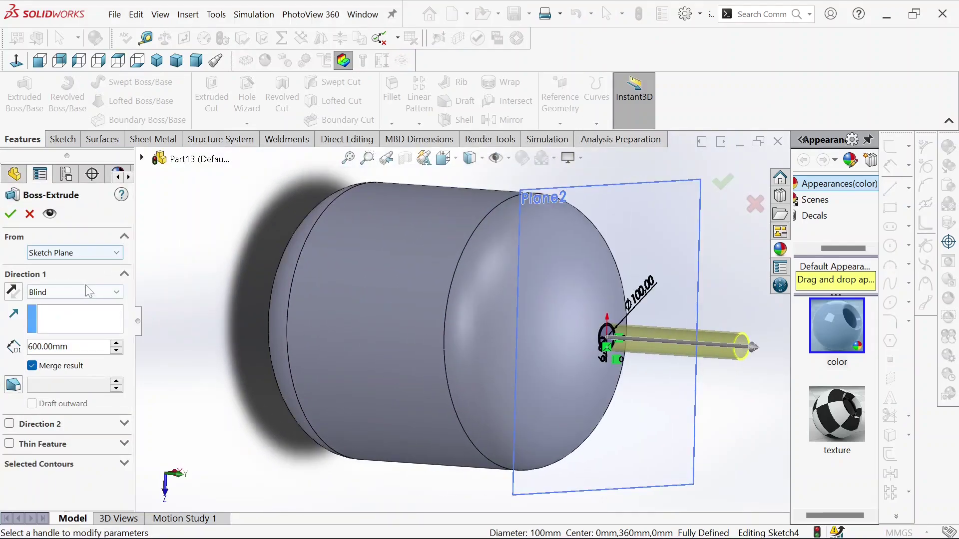
pyautogui.click(88, 299)
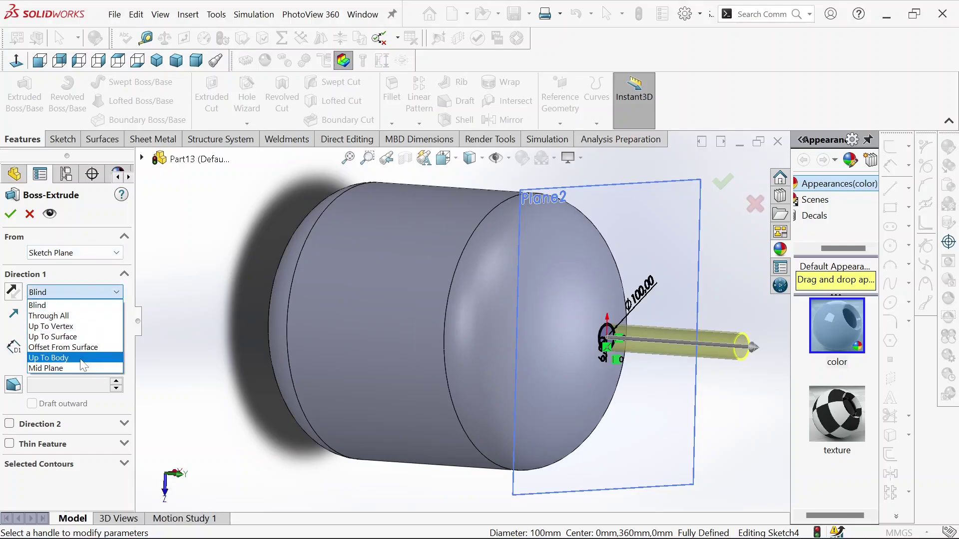
pyautogui.click(73, 338)
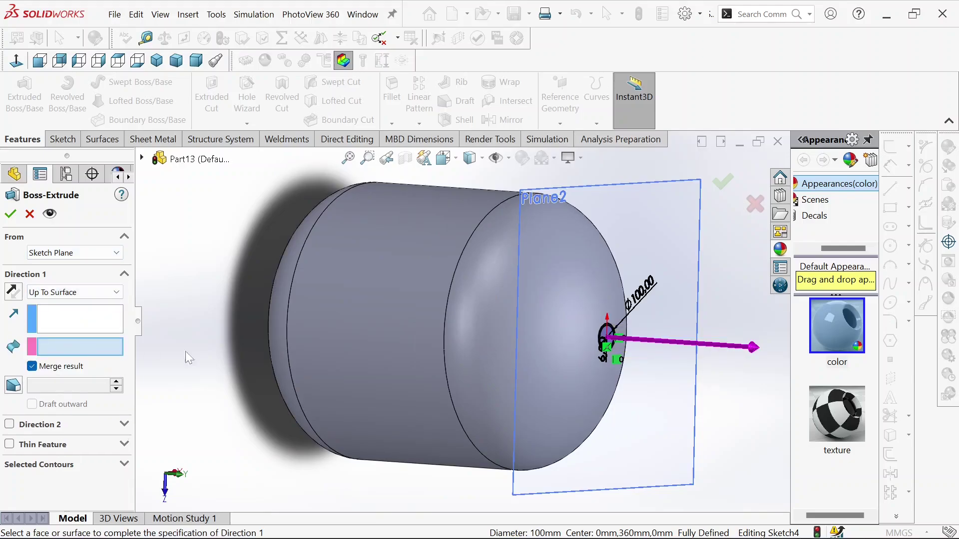
pyautogui.click(496, 329)
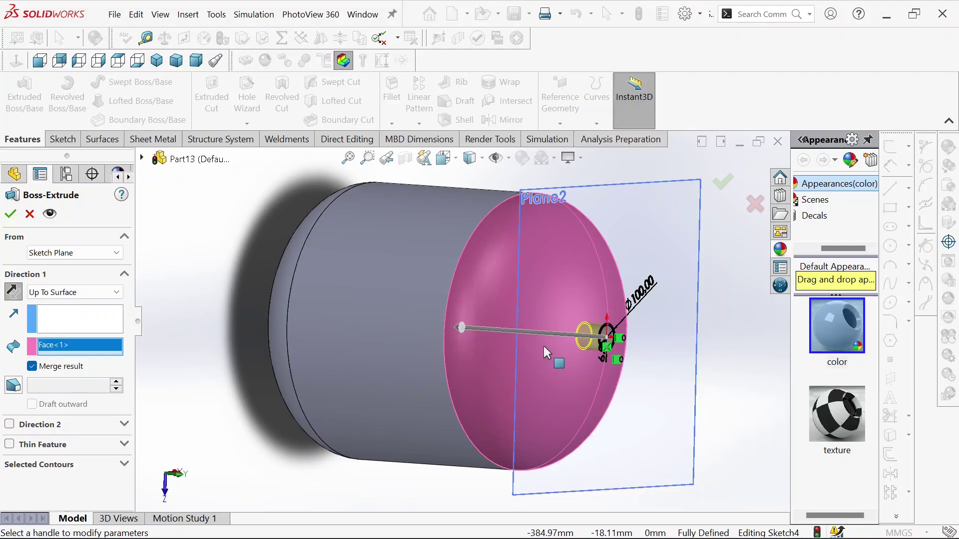
pyautogui.click(12, 214)
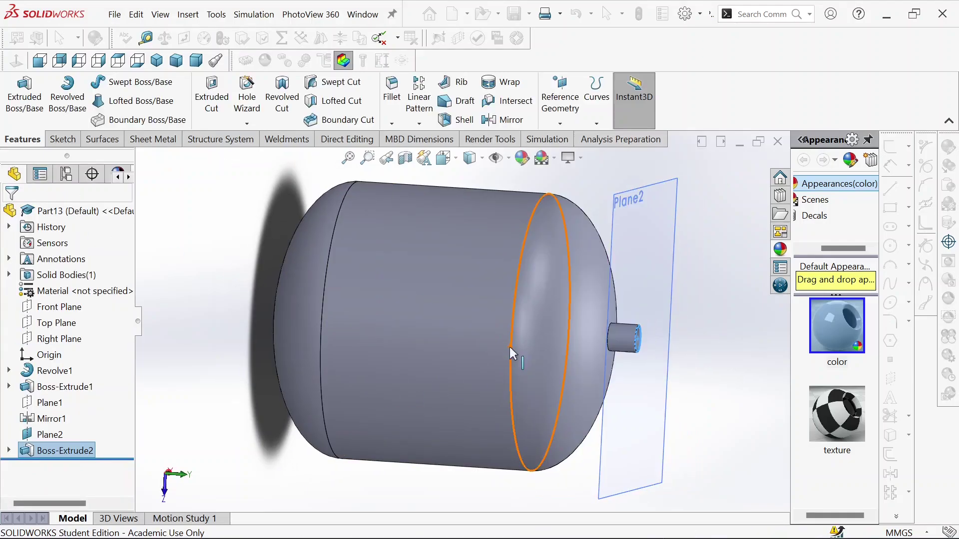
# Sketch a circle about 199 mm in diameter around the nozzle, centred on the origin, on the plane above the upper head.
pyautogui.scroll(3, 510, 344)
pyautogui.moveTo(510, 325); pyautogui.dragTo(448, 323, button='middle')
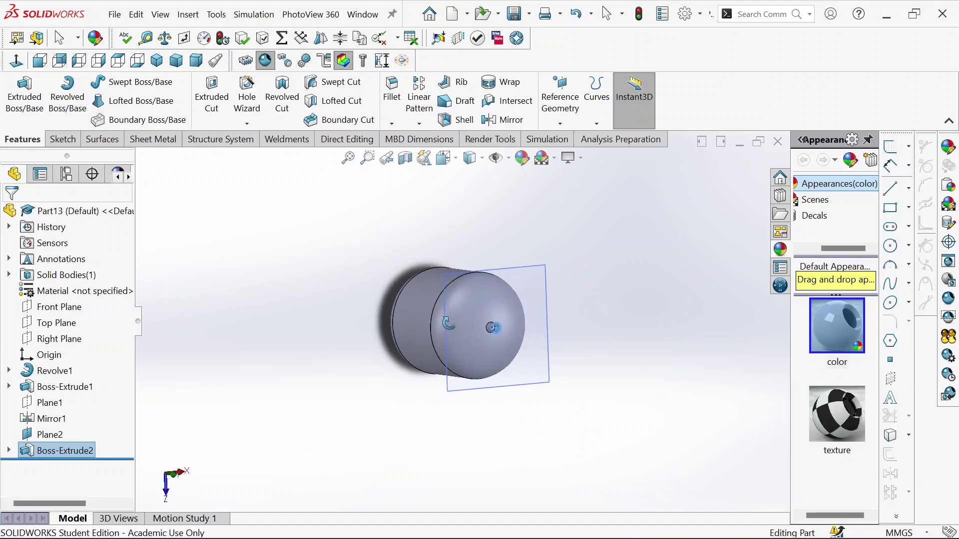
pyautogui.rightClick(515, 281)
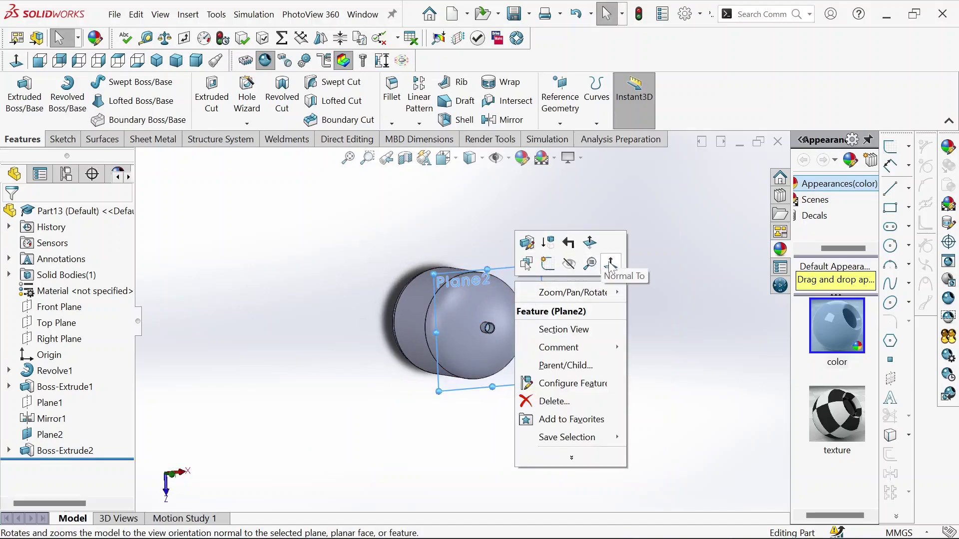
pyautogui.click(610, 264)
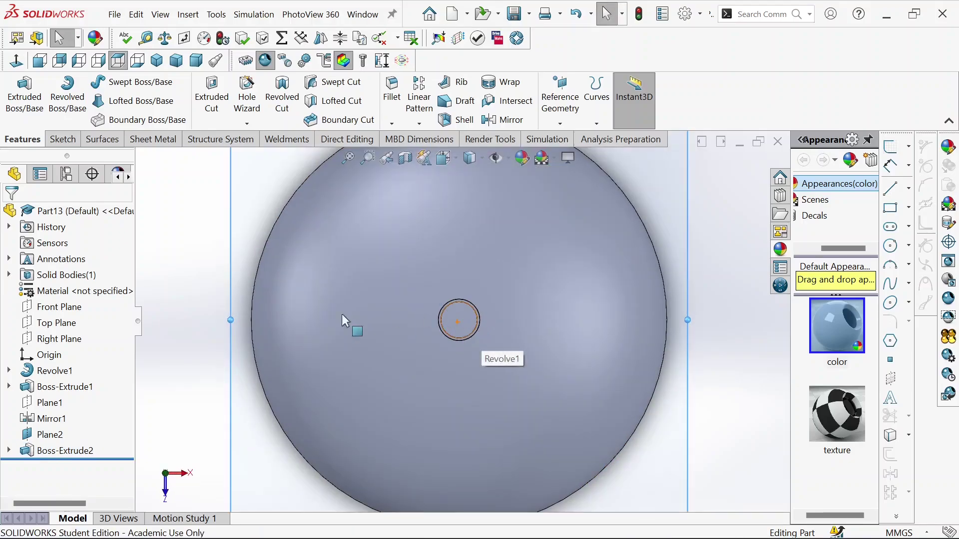
pyautogui.click(70, 141)
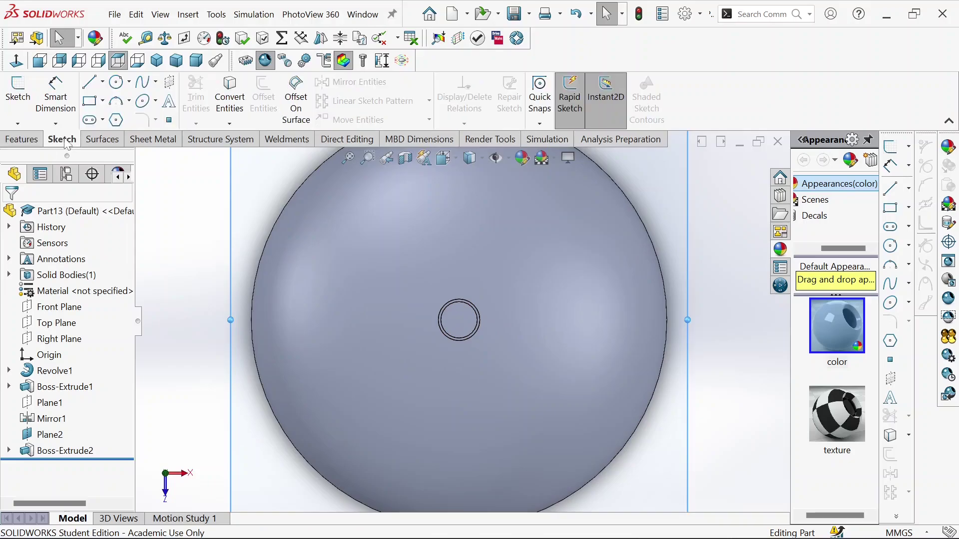
pyautogui.click(116, 83)
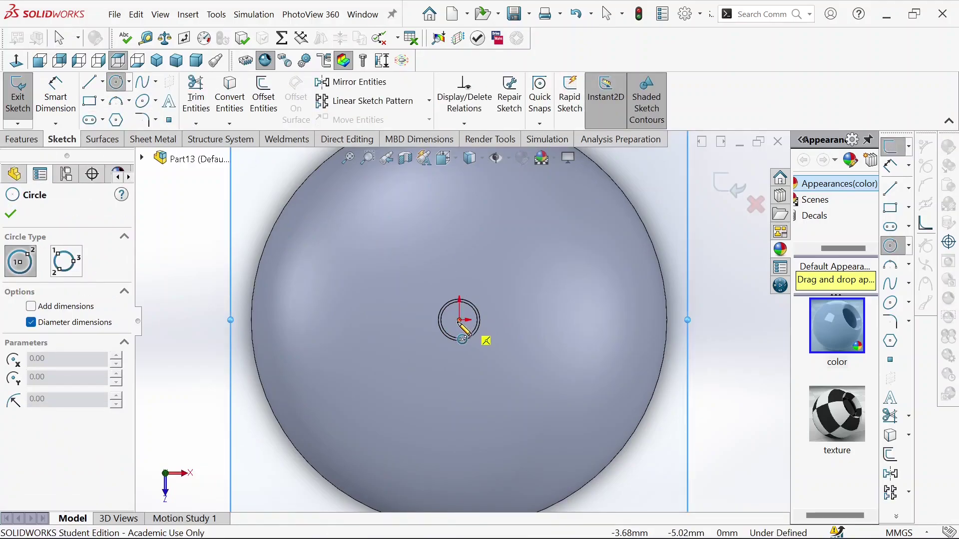
pyautogui.click(460, 320)
pyautogui.click(494, 299)
# Dimension the diameter of the circle around the nozzle as 170 mm.
pyautogui.rightClick(495, 299)
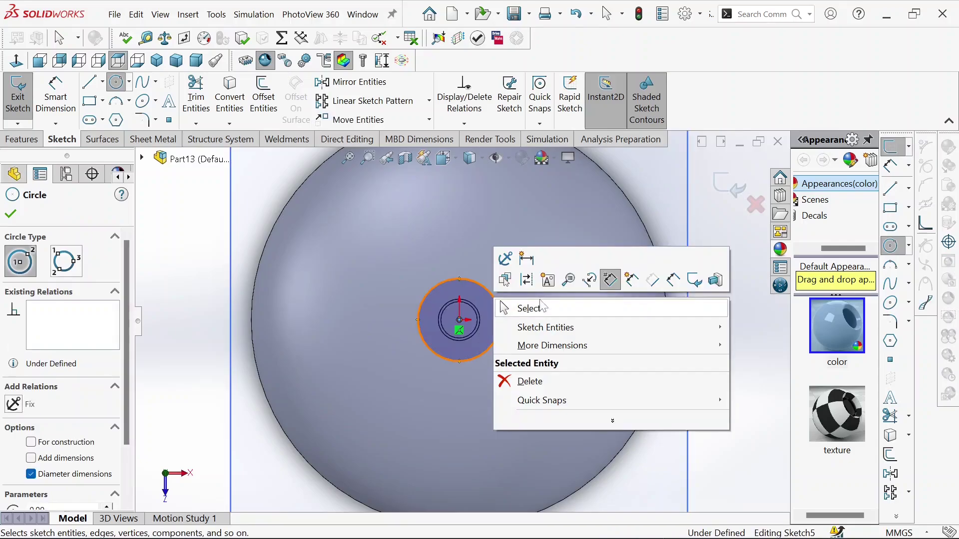
pyautogui.click(673, 281)
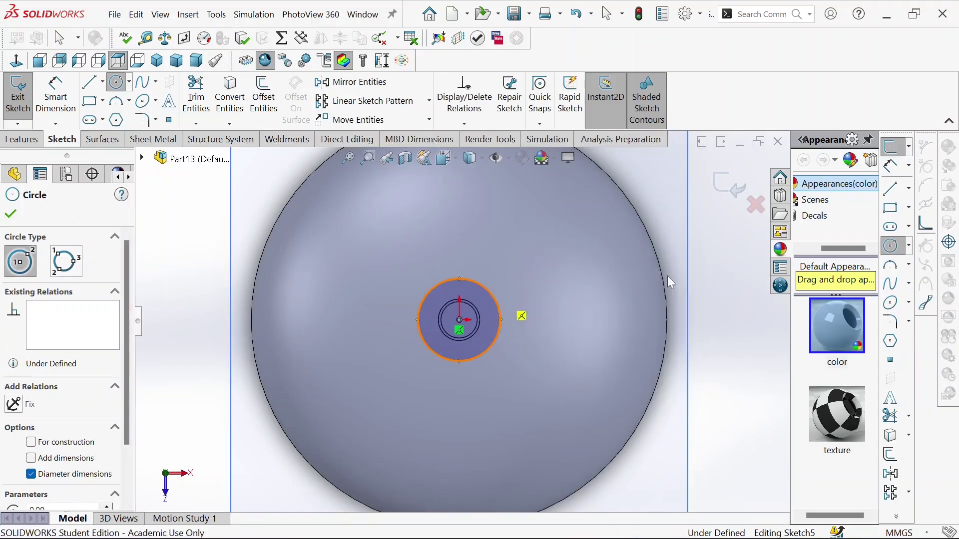
pyautogui.click(491, 297)
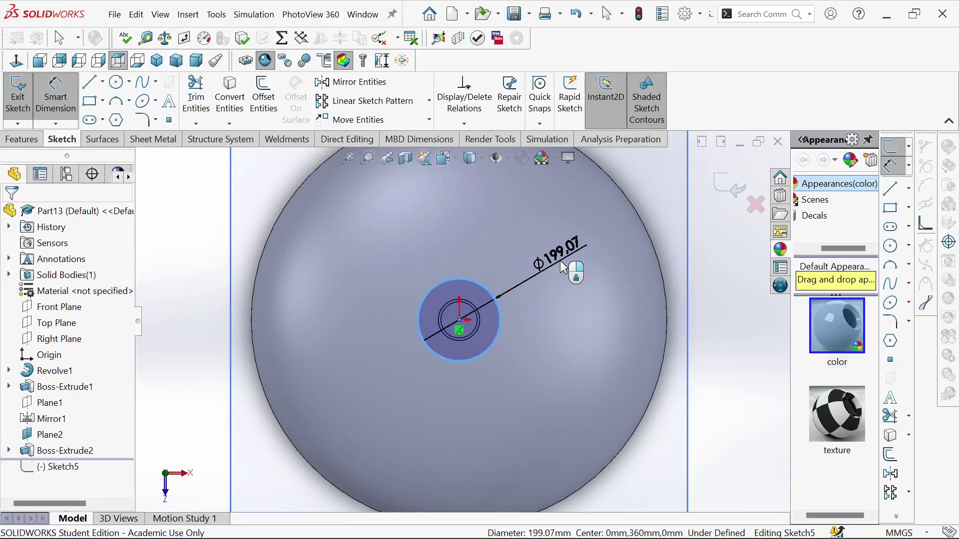
pyautogui.click(560, 265)
pyautogui.write('1')
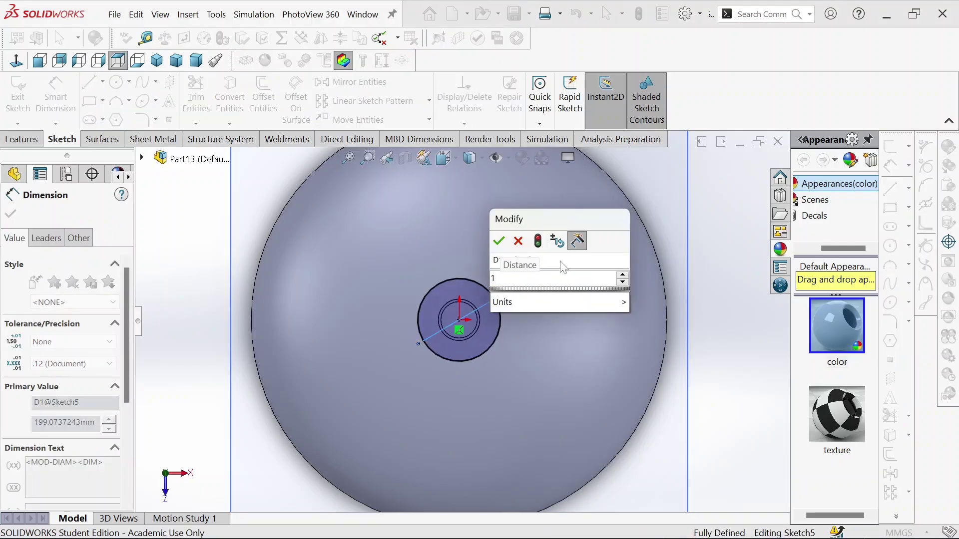
pyautogui.write('70')
pyautogui.press('Return')
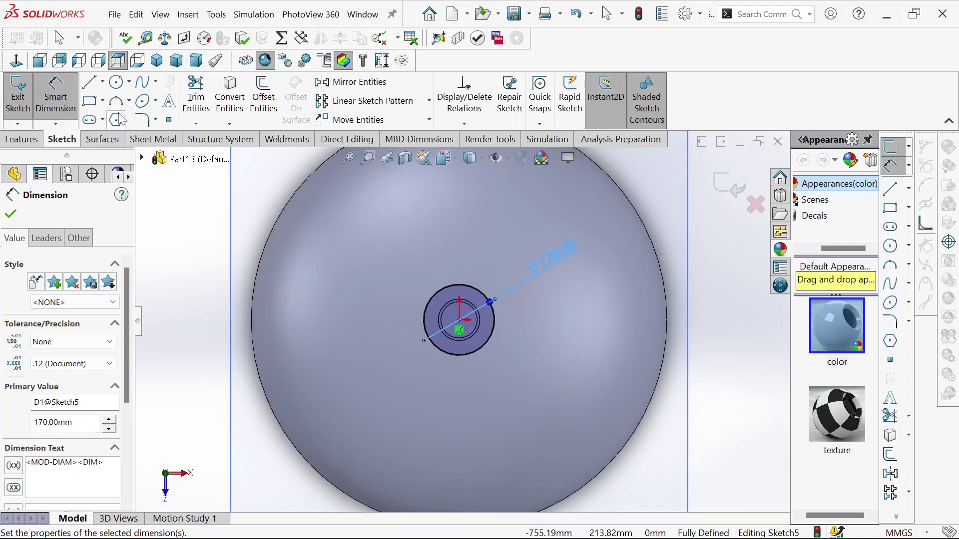
# Sketch a second circle from the origin at the nozzle's inner bore to form the flange's ring profile.
pyautogui.click(116, 83)
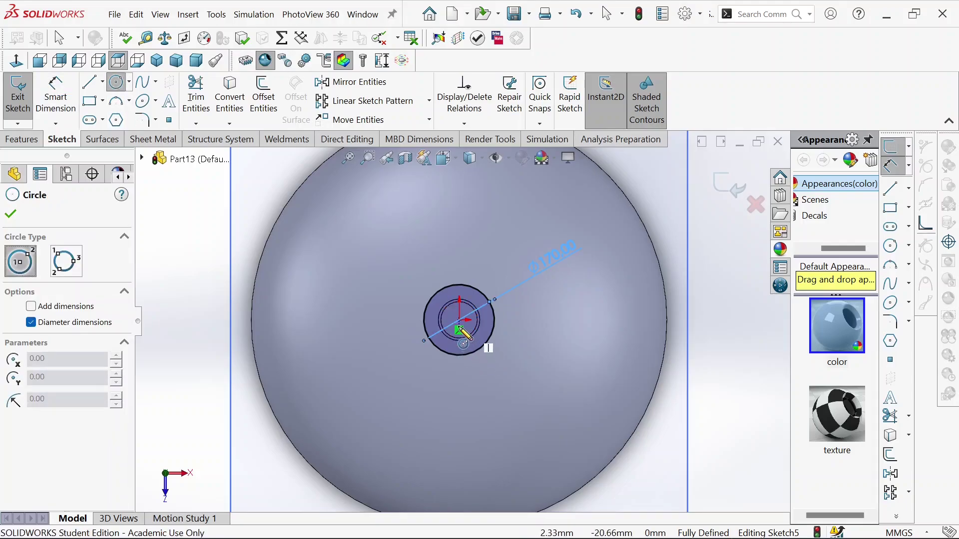
pyautogui.scroll(-2, 456, 324)
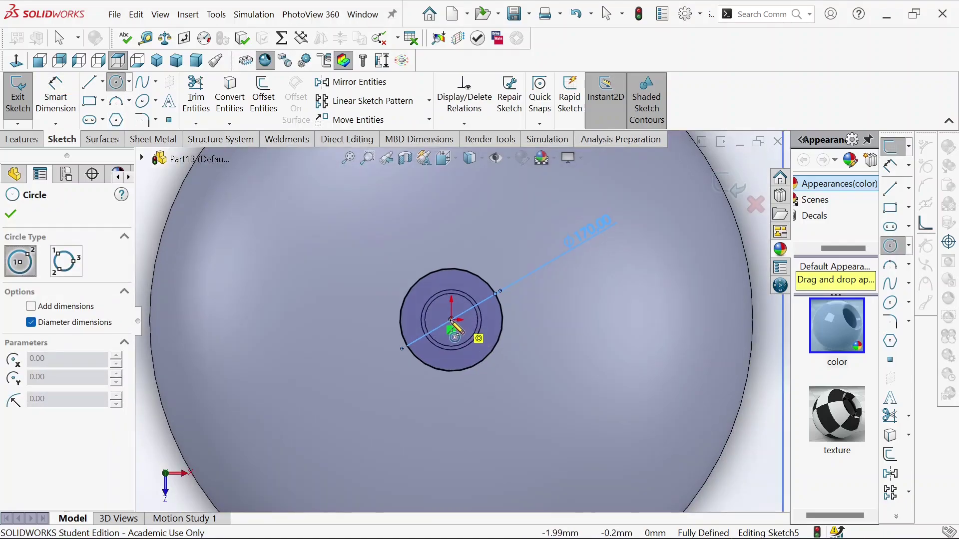
pyautogui.click(451, 320)
pyautogui.click(473, 307)
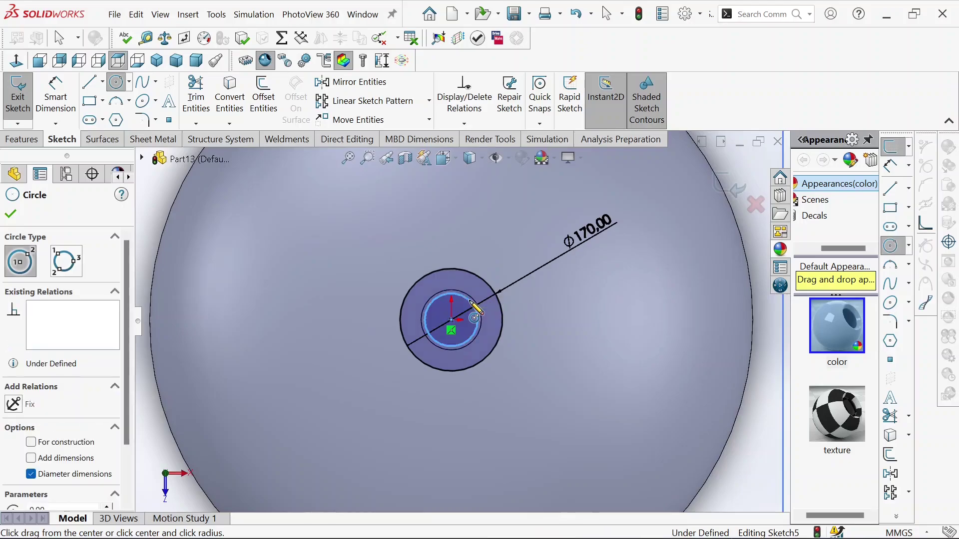
pyautogui.press('Escape')
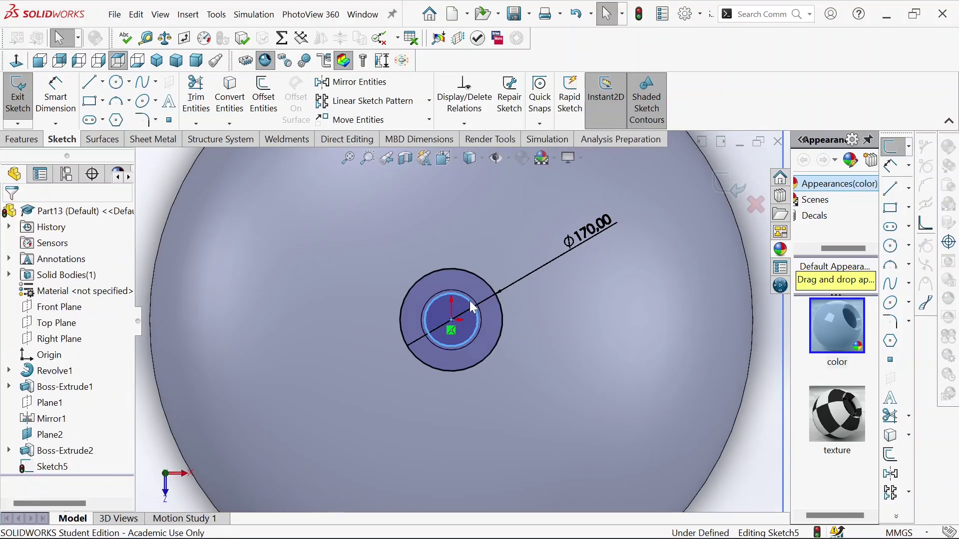
# Extrude the flange ring Blind to a depth of 20 mm, merged with the tank, and hide the plane above the upper head.
pyautogui.click(22, 139)
pyautogui.click(28, 104)
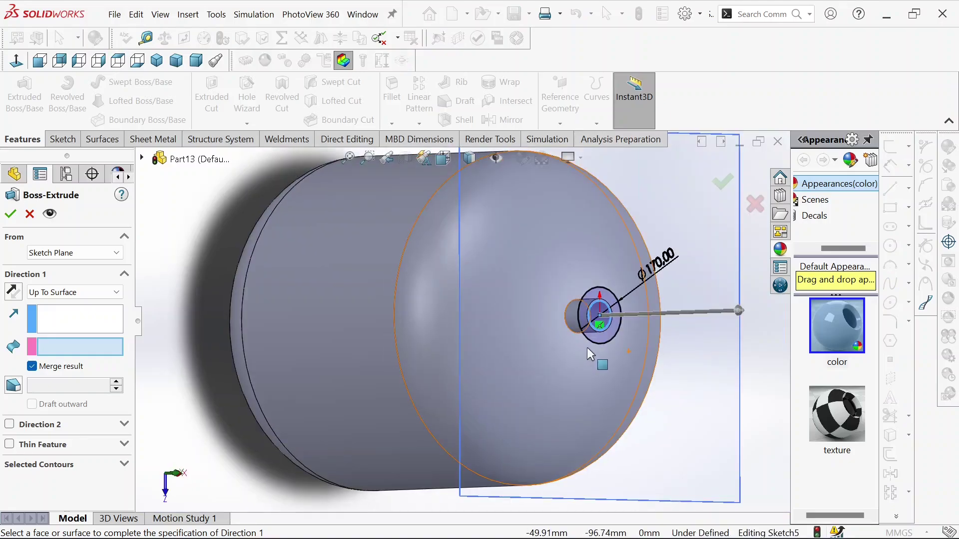
pyautogui.click(100, 294)
pyautogui.click(75, 302)
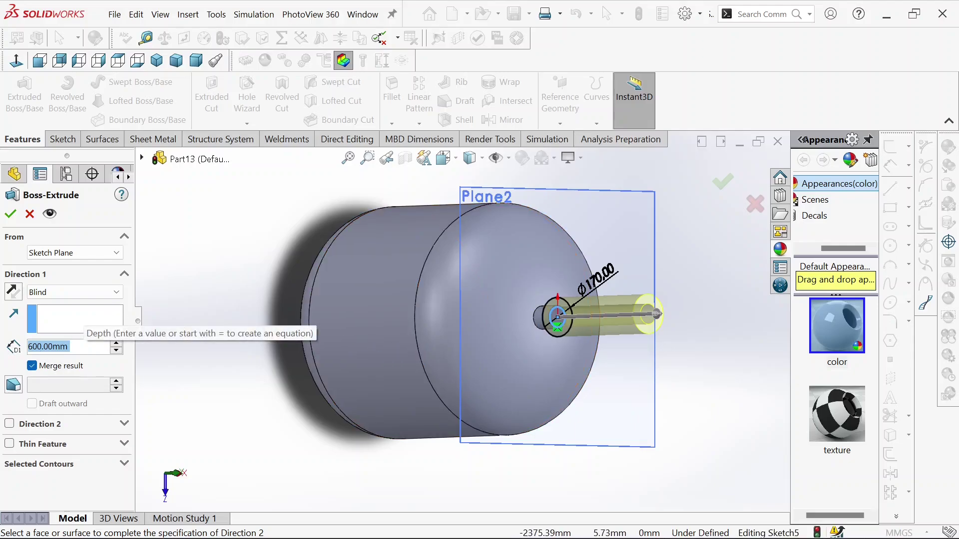
pyautogui.write('20')
pyautogui.press('Return')
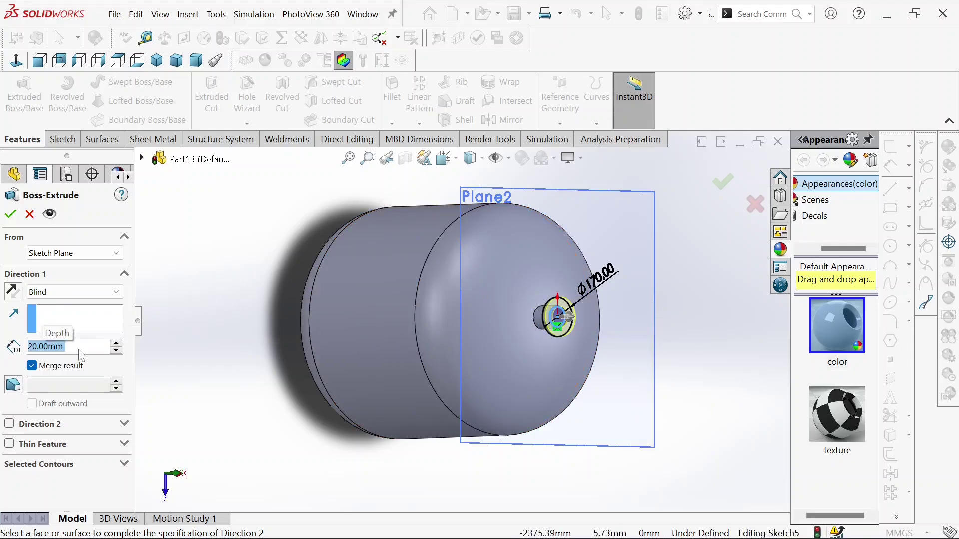
pyautogui.click(9, 213)
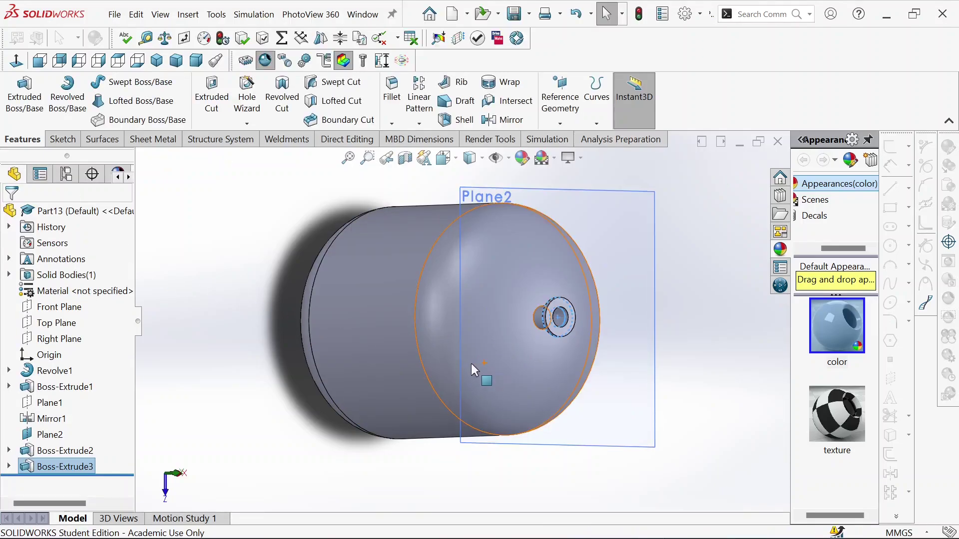
pyautogui.rightClick(592, 236)
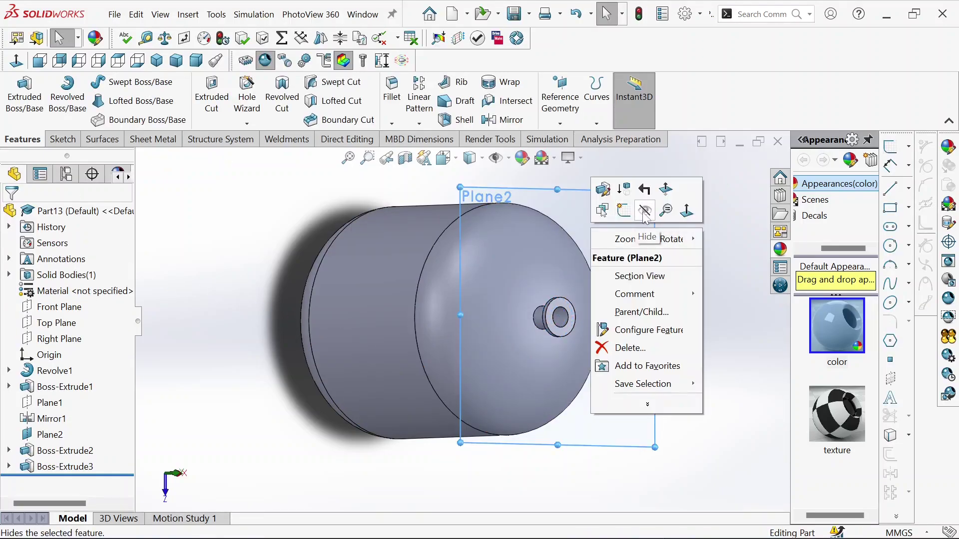
pyautogui.click(629, 229)
# Sketch a vertical centerline on the flange's outer face, from the top of its outer edge to the bore edge.
pyautogui.click(561, 302)
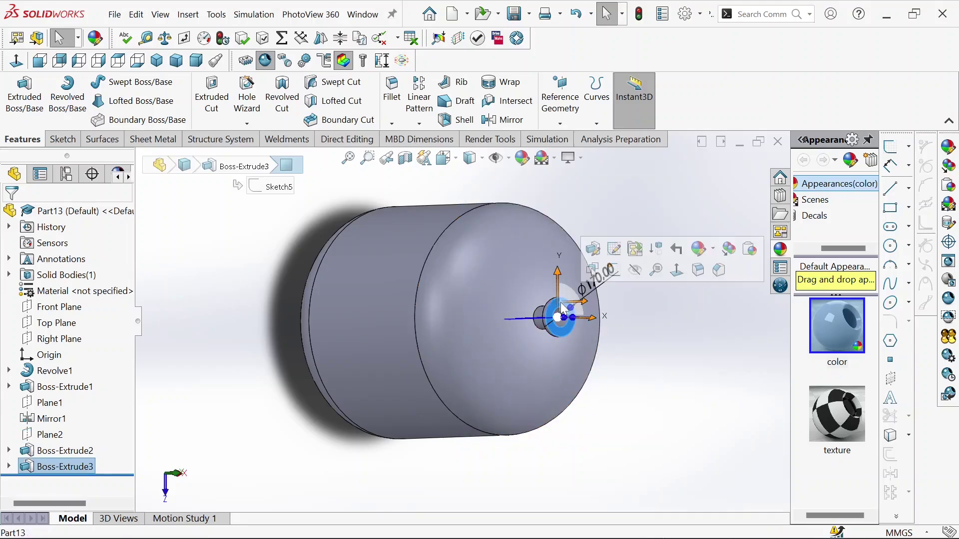
pyautogui.click(677, 270)
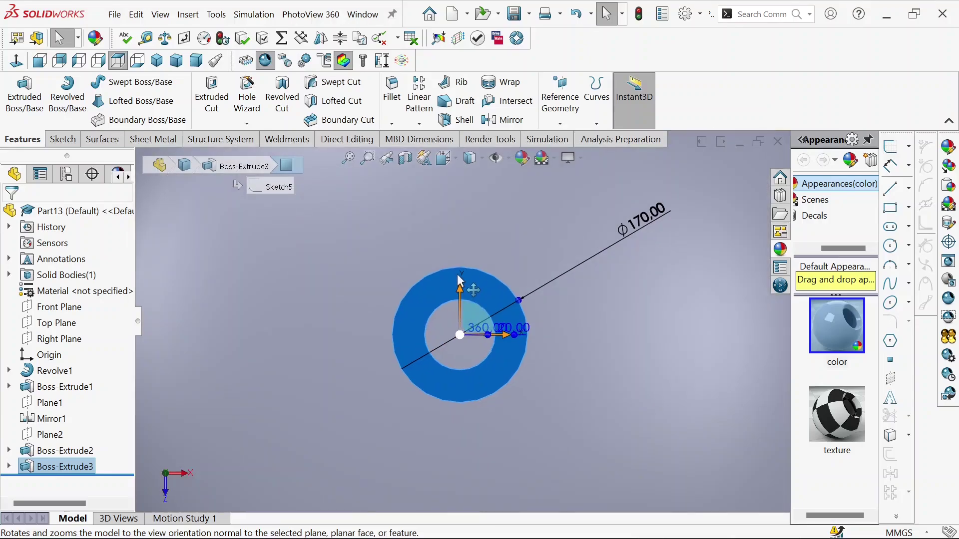
pyautogui.click(60, 140)
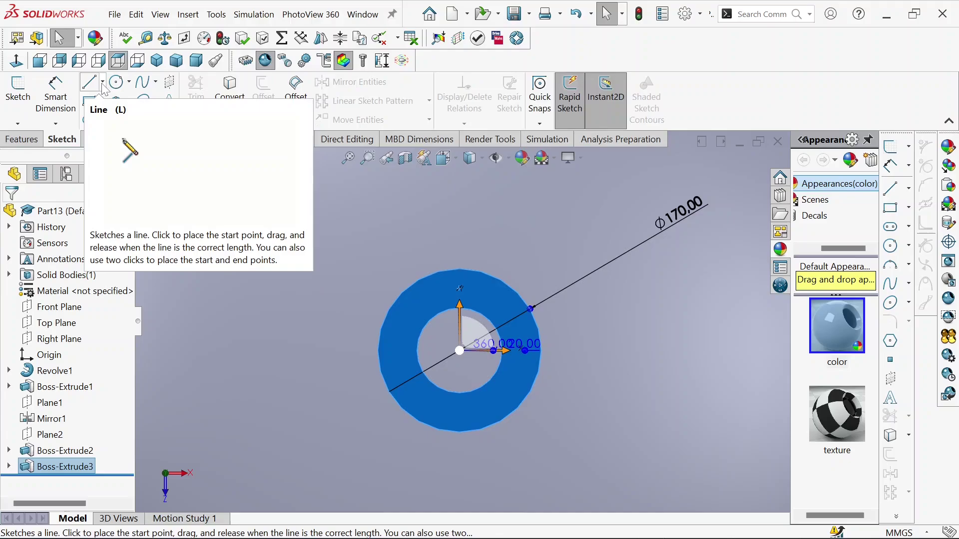
pyautogui.click(129, 81)
pyautogui.click(102, 81)
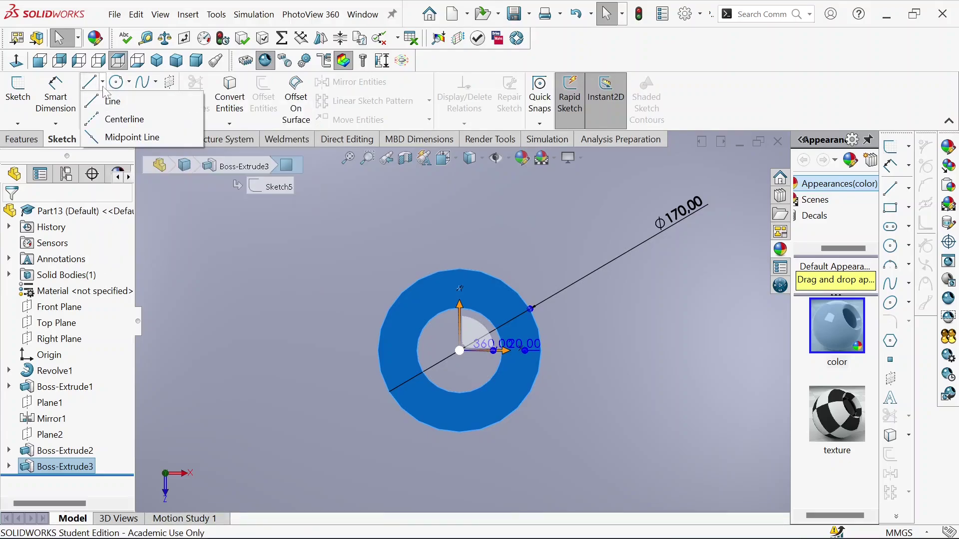
pyautogui.click(106, 120)
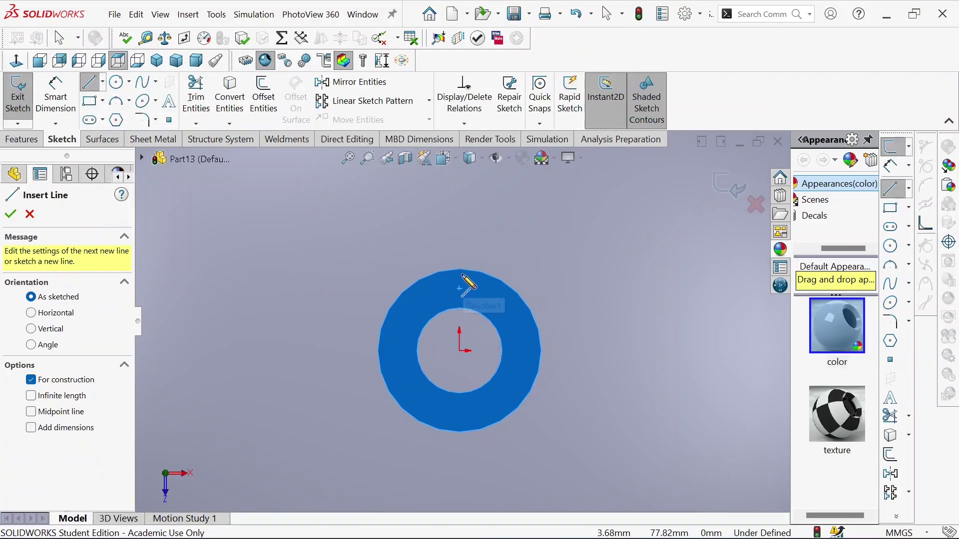
pyautogui.click(460, 270)
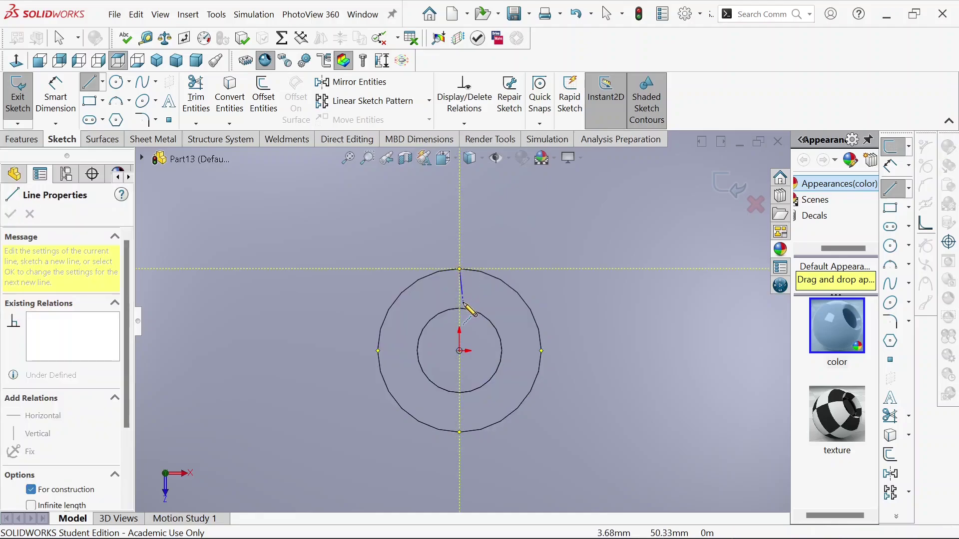
pyautogui.click(460, 308)
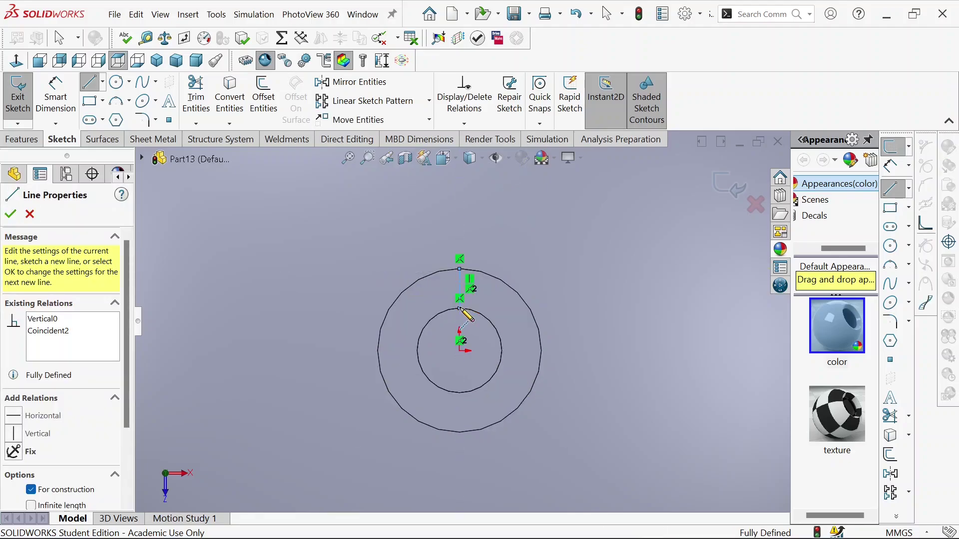
pyautogui.press('Escape')
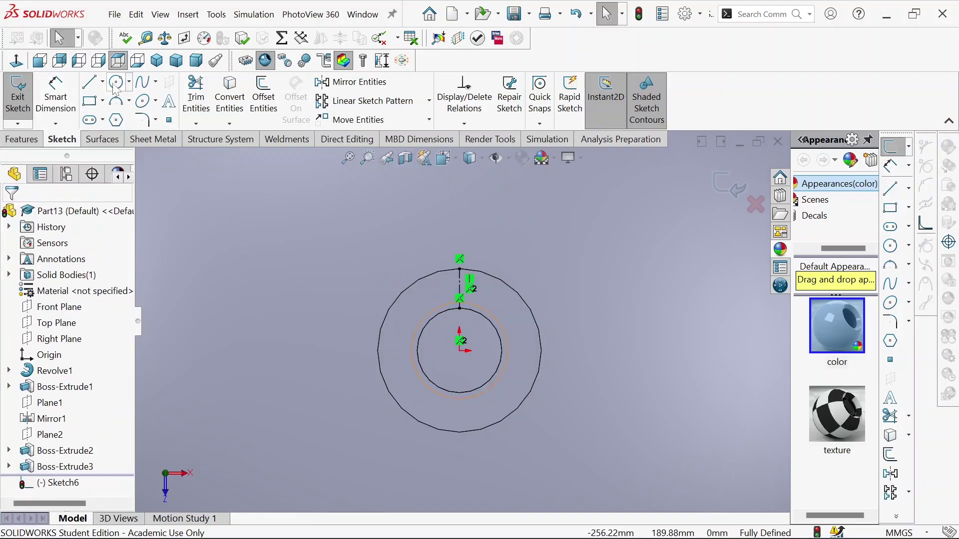
# Sketch a bolt-hole circle about 23 mm in diameter, centred on the midpoint of the centerline.
pyautogui.click(115, 84)
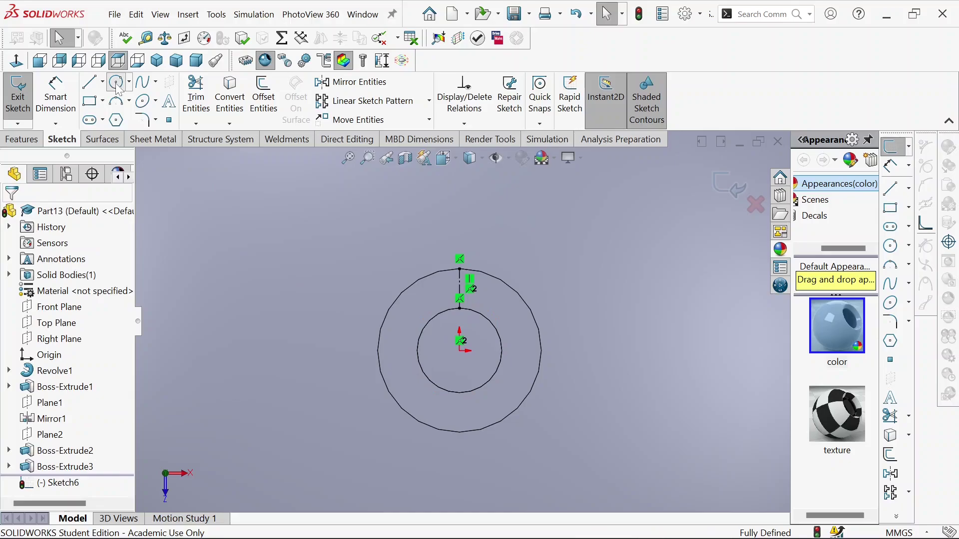
pyautogui.click(459, 289)
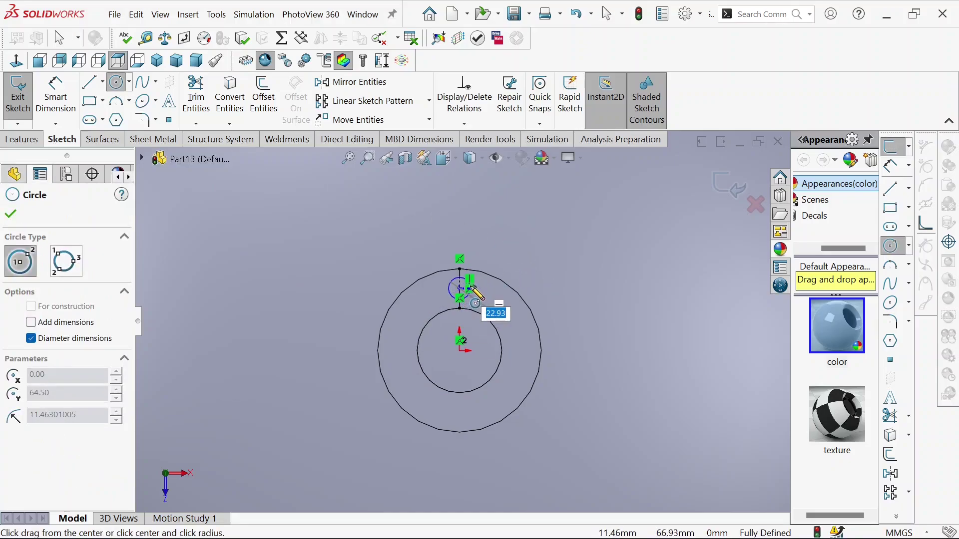
pyautogui.click(469, 288)
# Dimension the bolt-hole circle's diameter as 20 mm.
pyautogui.rightClick(474, 295)
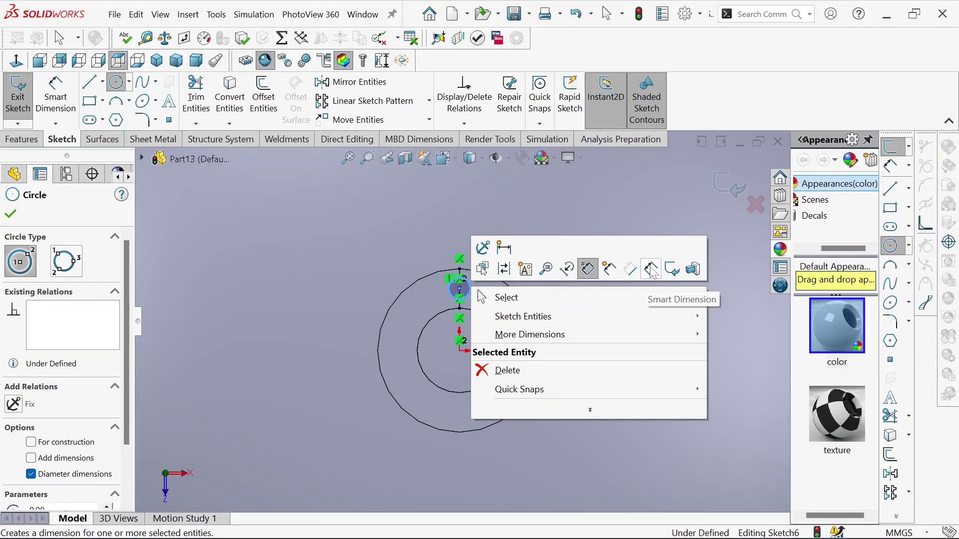
pyautogui.click(588, 269)
pyautogui.click(470, 288)
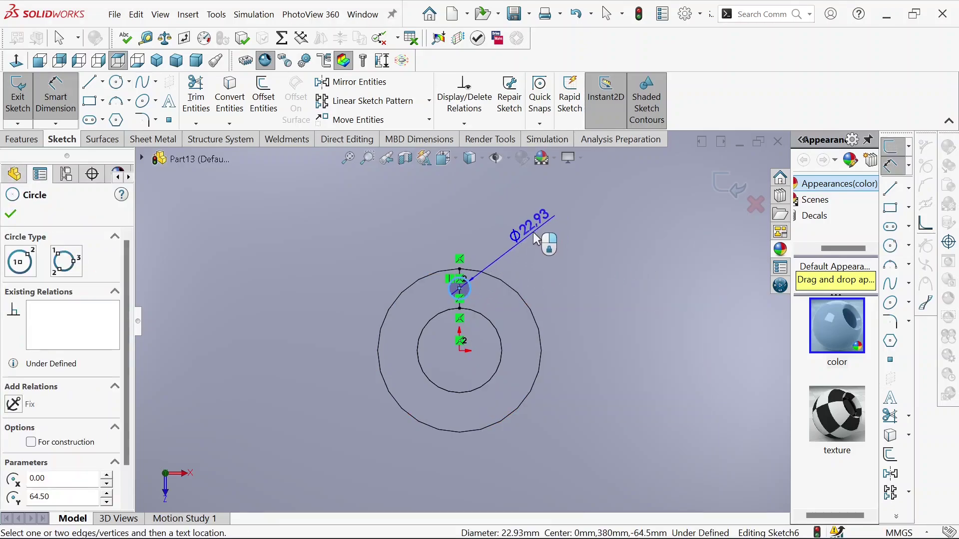
pyautogui.click(532, 231)
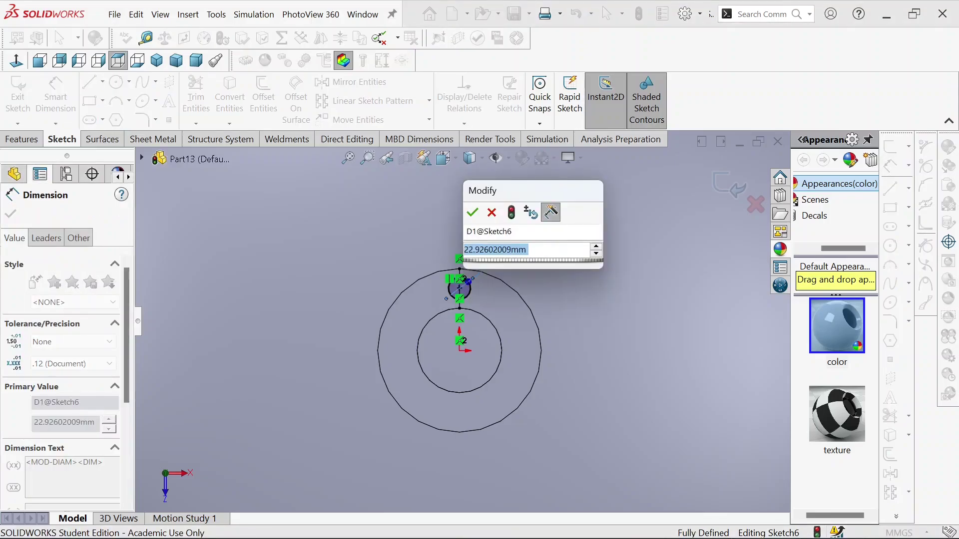
pyautogui.write('20')
pyautogui.press('Return')
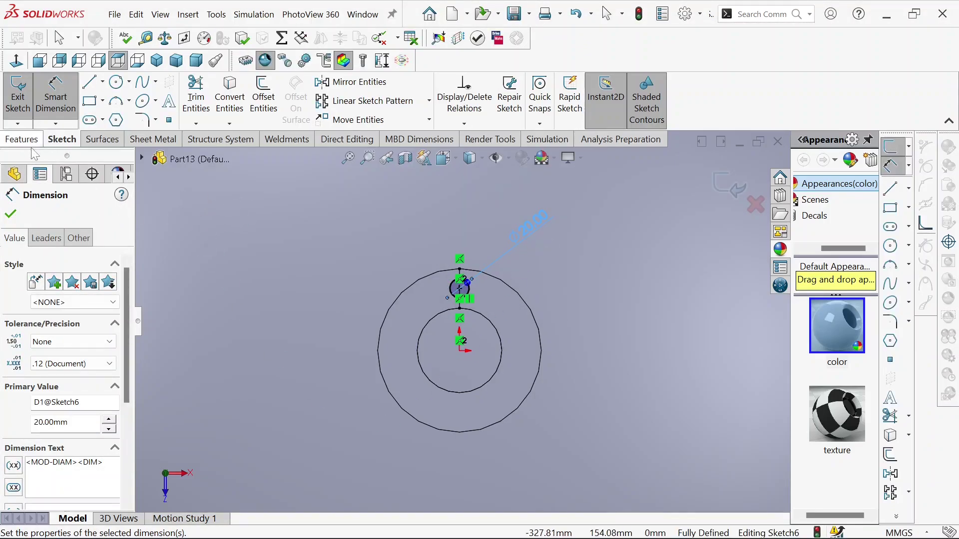
pyautogui.click(11, 215)
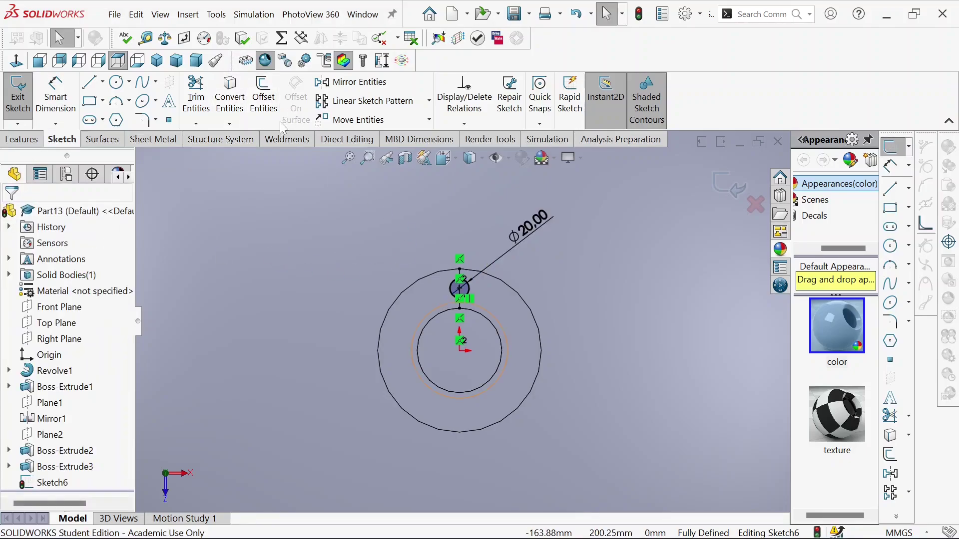
# Pattern the bolt-hole circle circularly about the origin with 6 equally spaced instances over 360 degrees.
pyautogui.click(429, 101)
pyautogui.click(375, 137)
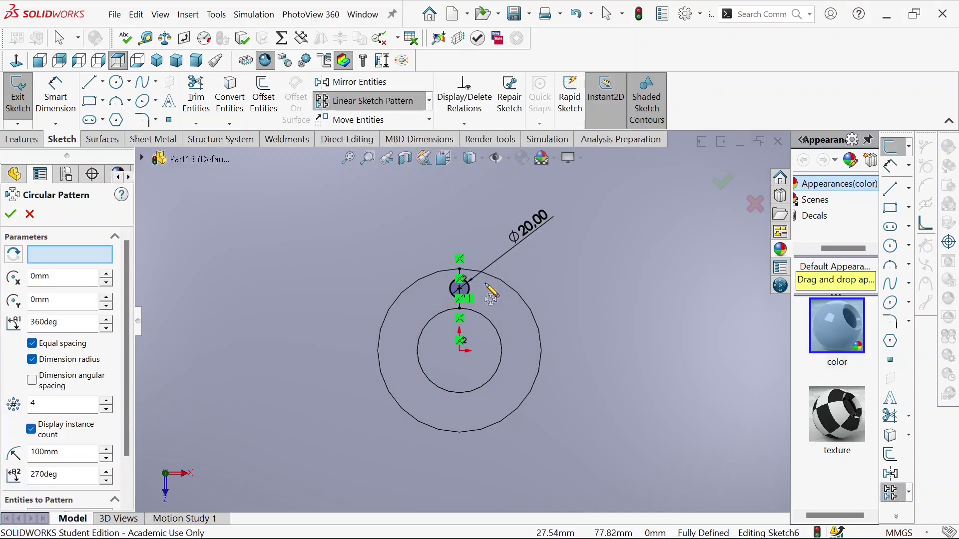
pyautogui.scroll(-1, 491, 295)
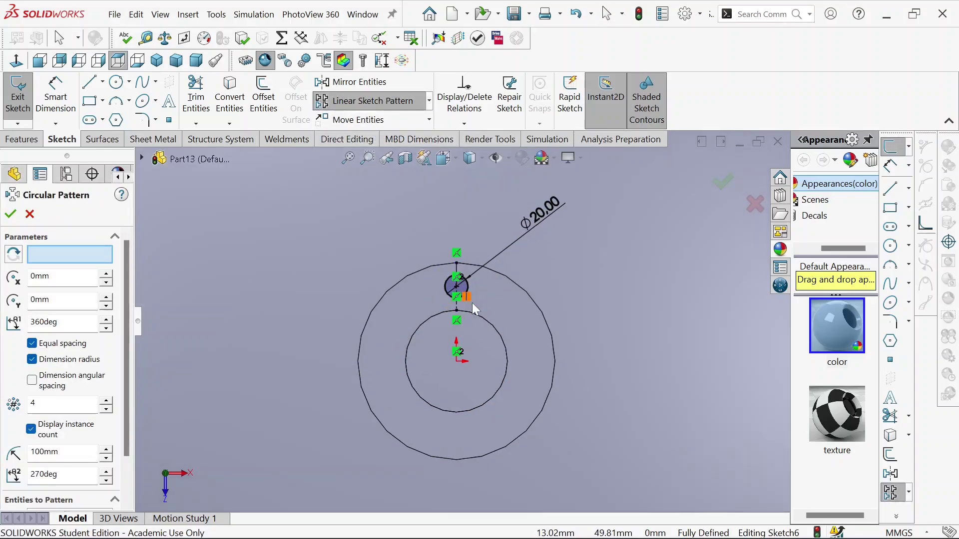
pyautogui.click(448, 291)
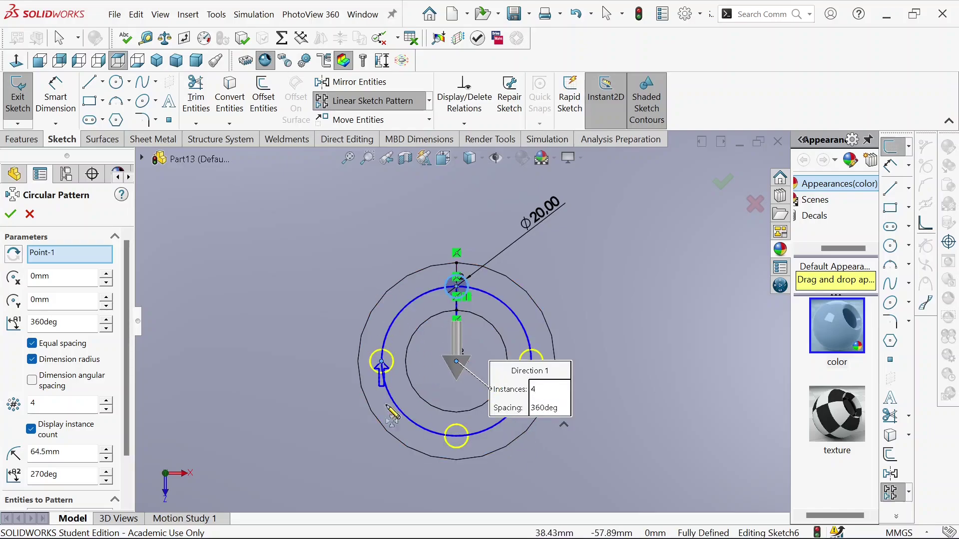
pyautogui.doubleClick(33, 403)
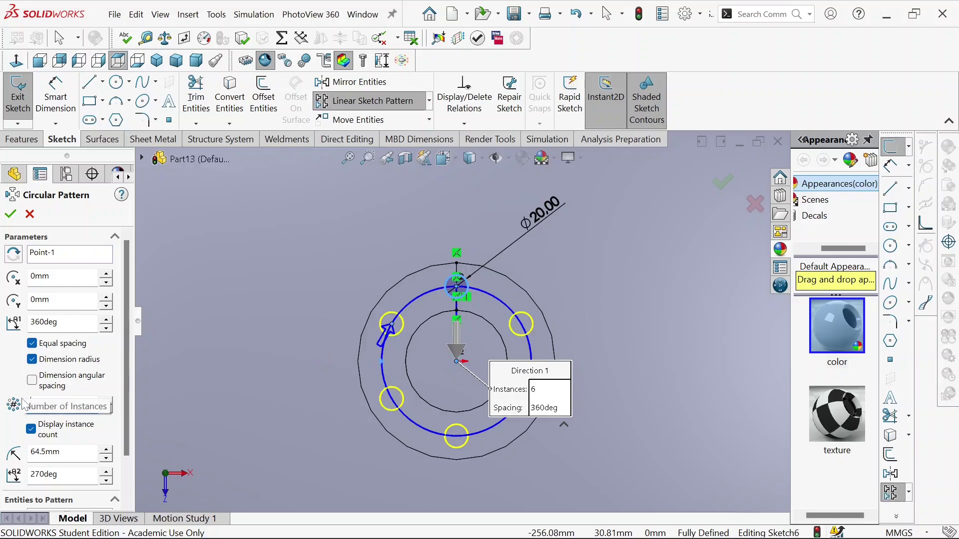
pyautogui.press('Return')
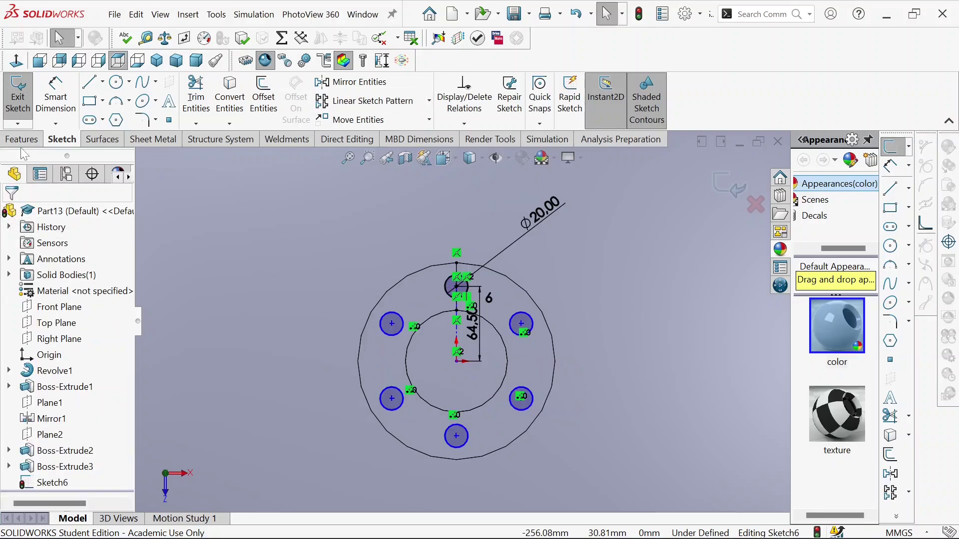
# Cut the six bolt holes through the flange with an Up To Surface extruded cut ending on the flange face towards the head.
pyautogui.click(21, 140)
pyautogui.click(209, 103)
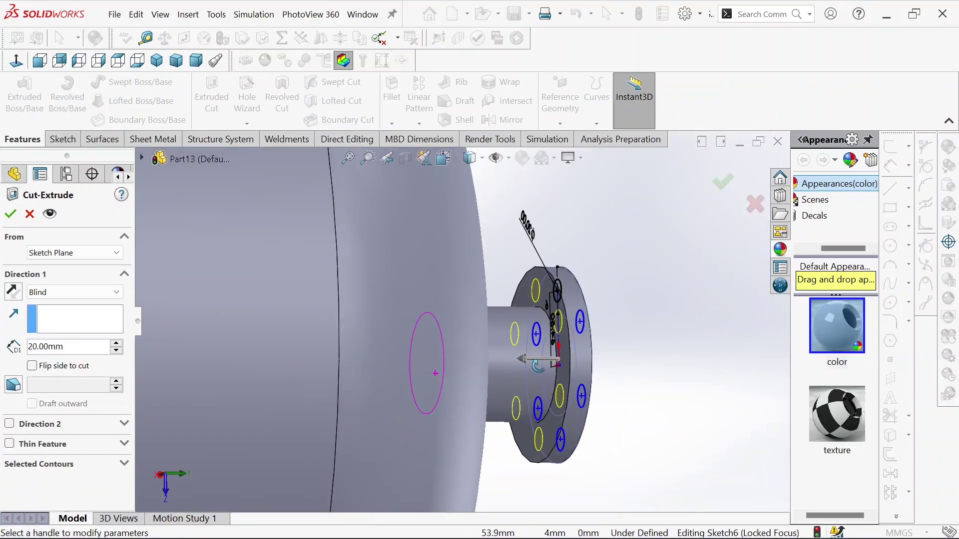
pyautogui.click(75, 292)
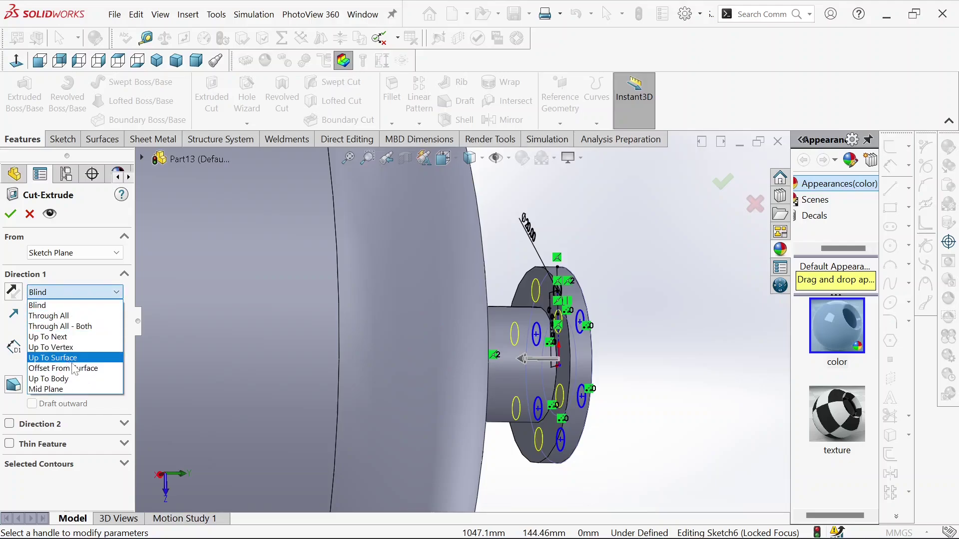
pyautogui.click(55, 358)
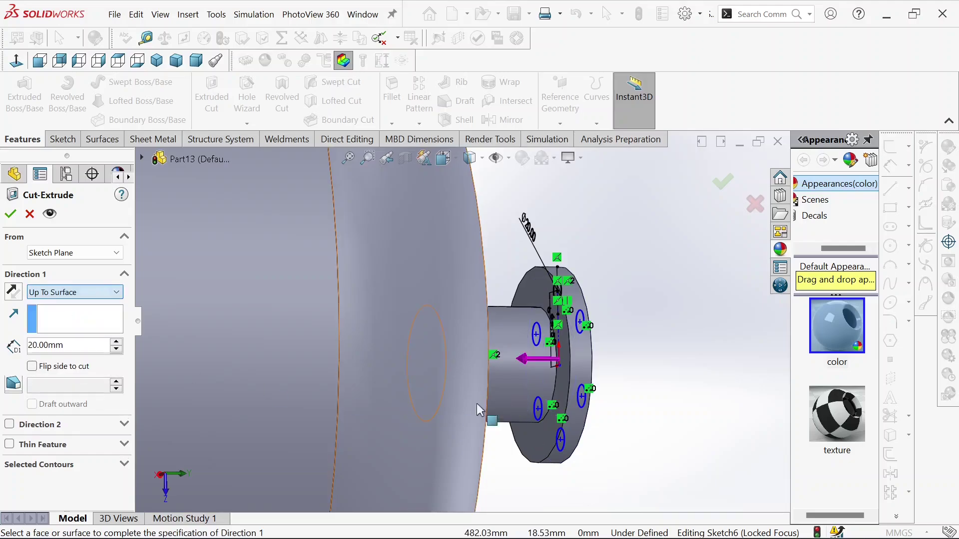
pyautogui.click(583, 350)
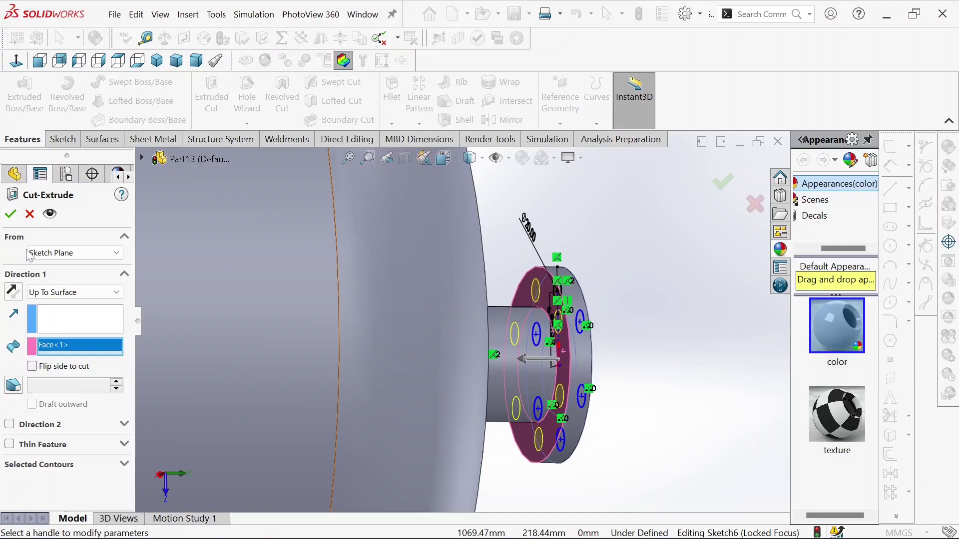
pyautogui.click(10, 214)
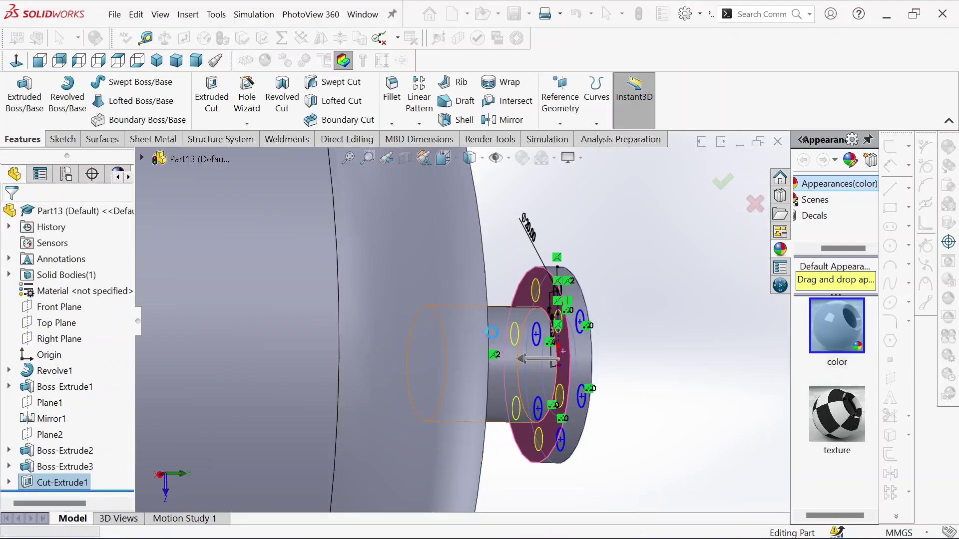
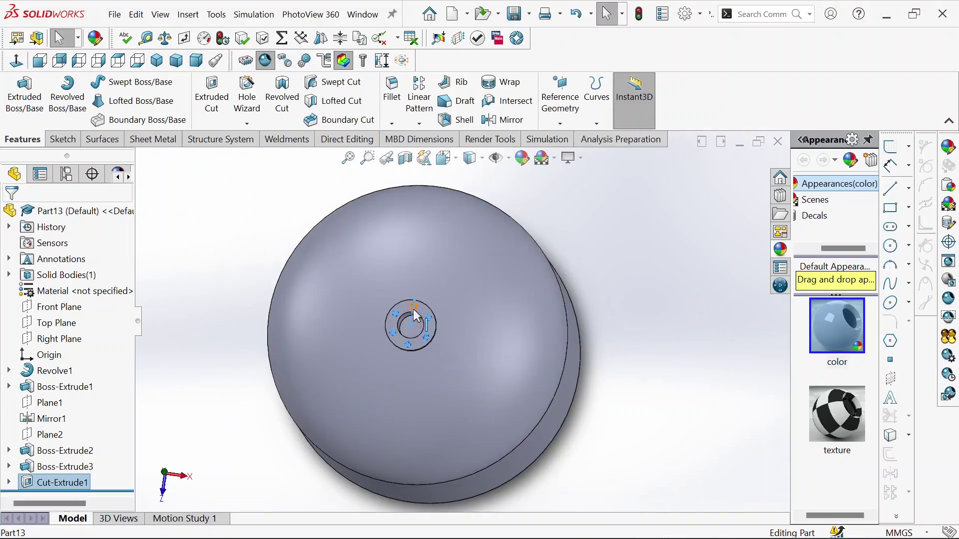
# Sketch a circle about 88 mm in diameter on Plane2, centred on the origin and following the nozzle bore edge.
pyautogui.click(407, 309)
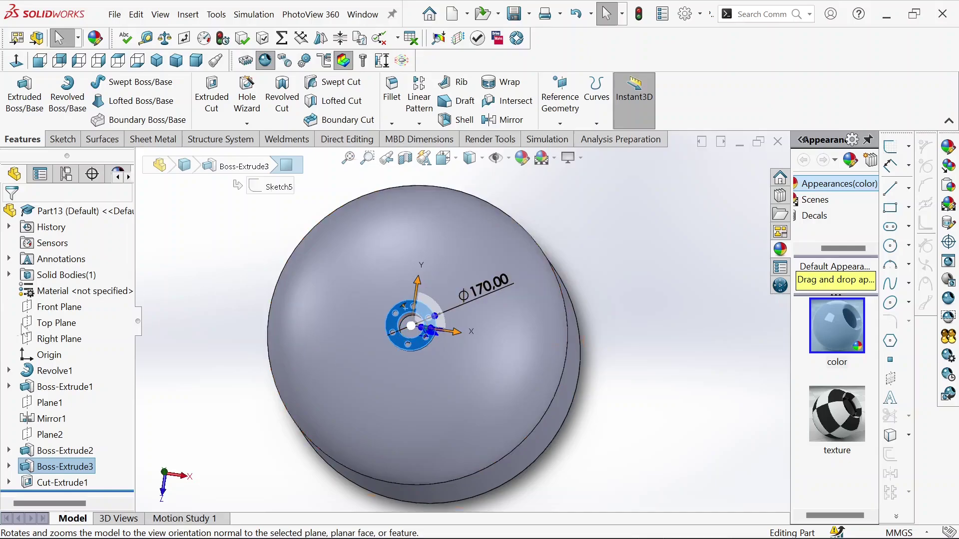
pyautogui.click(52, 438)
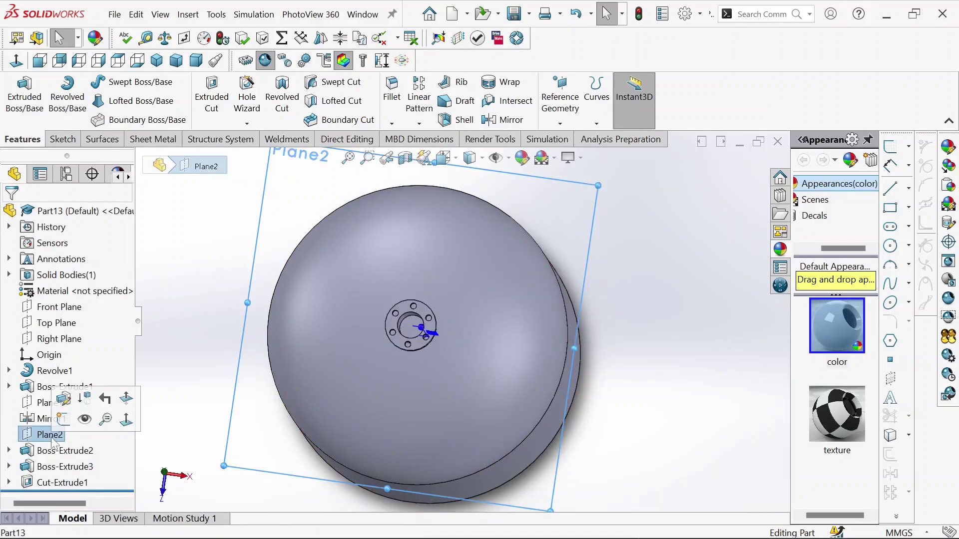
pyautogui.rightClick(270, 402)
pyautogui.click(366, 308)
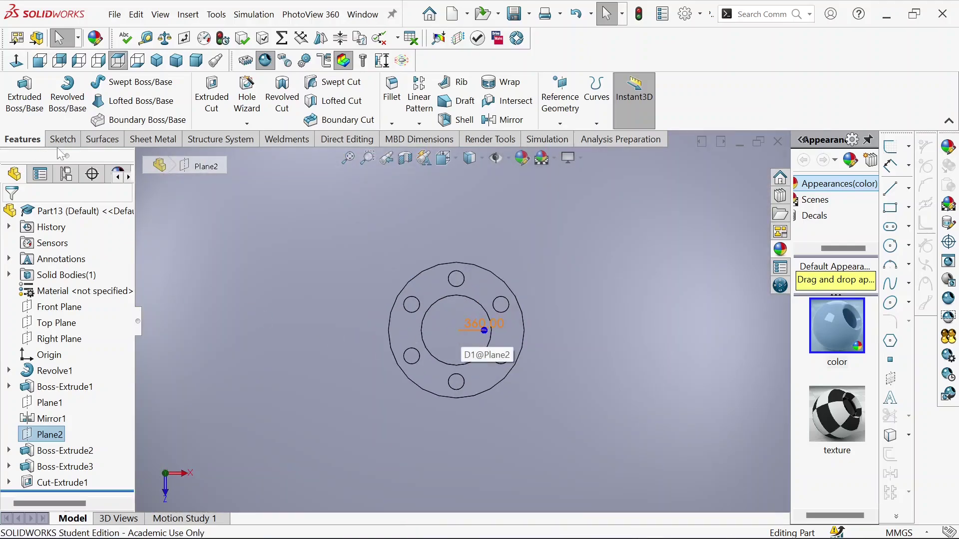
pyautogui.click(63, 140)
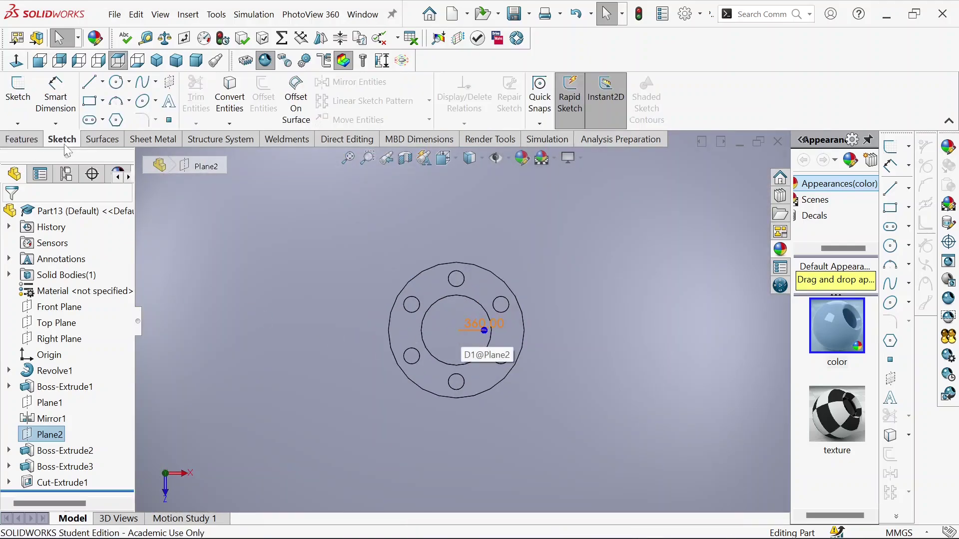
pyautogui.click(116, 81)
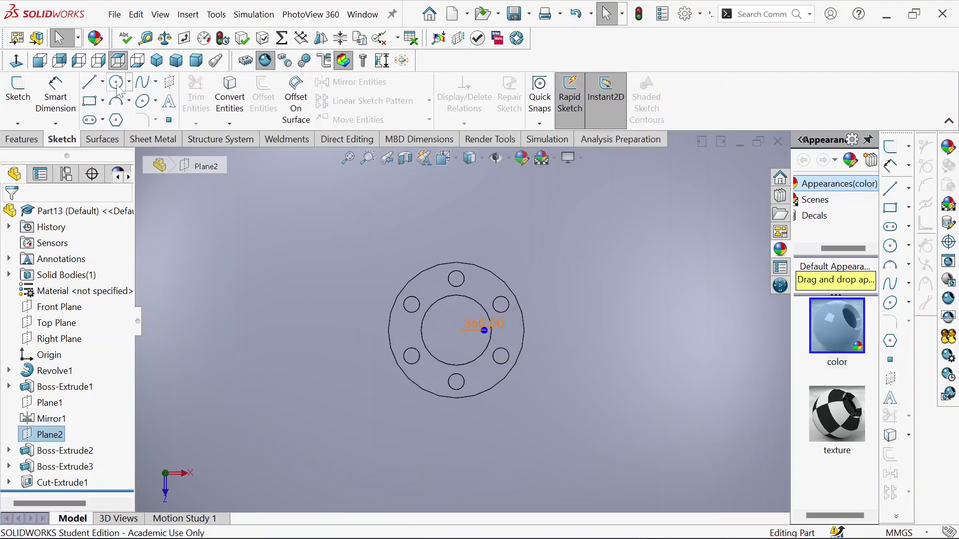
pyautogui.click(456, 330)
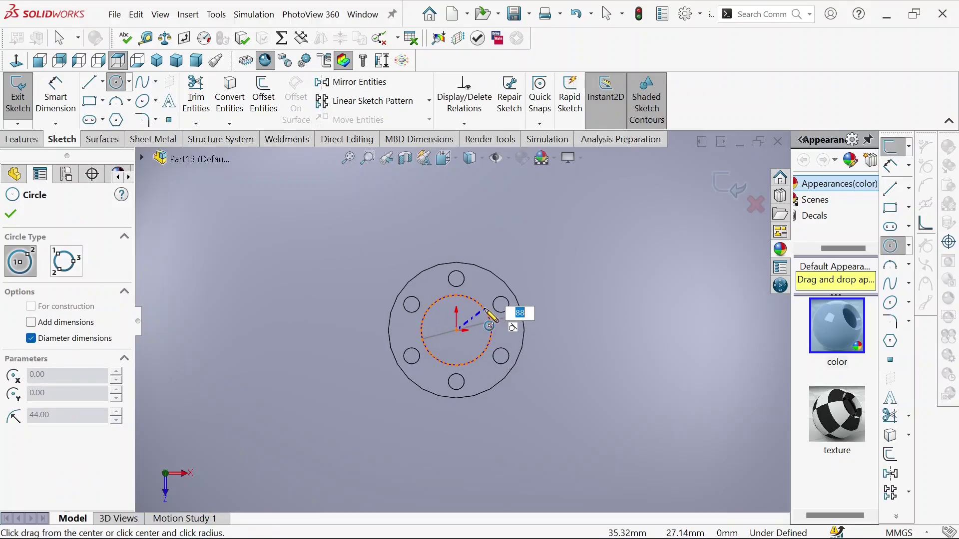
pyautogui.click(488, 329)
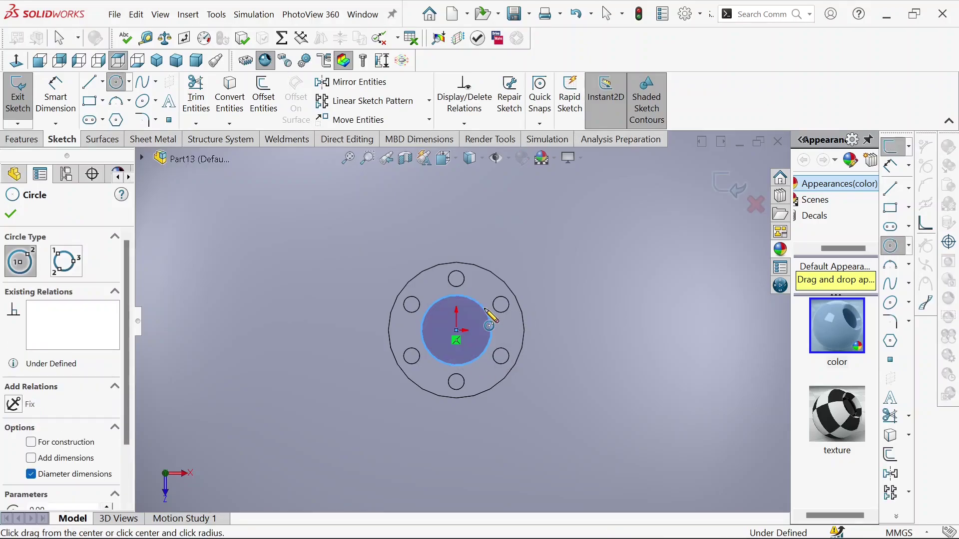
pyautogui.press('Escape')
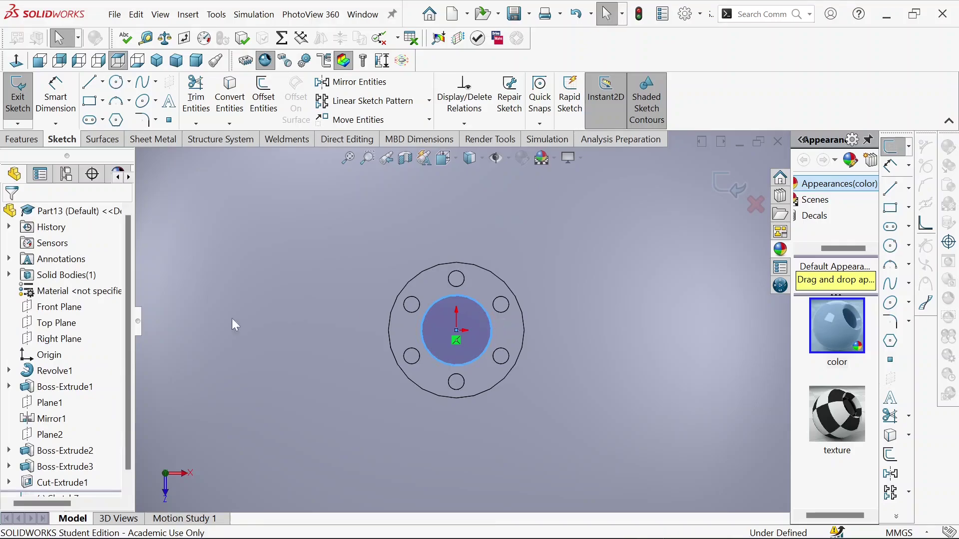
# Cut the 88 mm circle with a Blind extruded cut 237 mm deep down the nozzle and through the head wall.
pyautogui.click(32, 141)
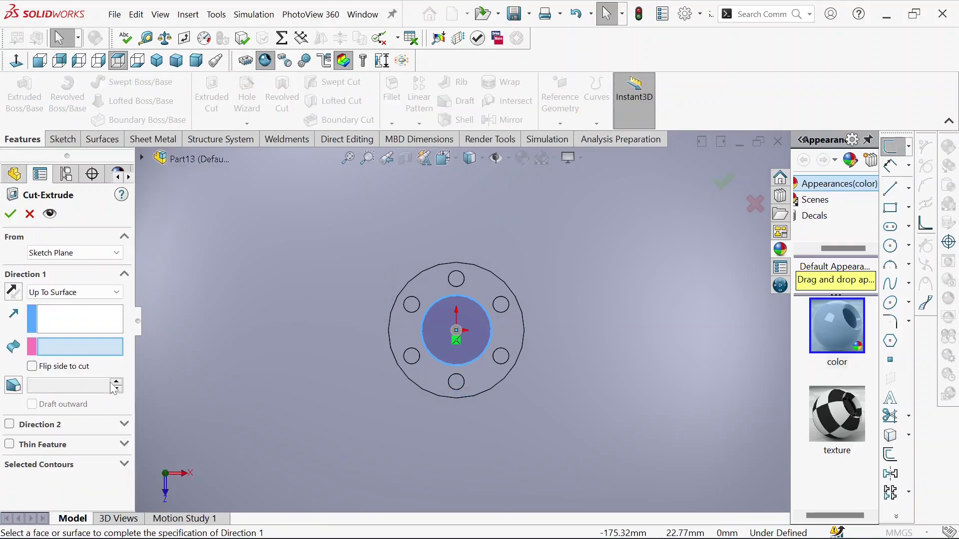
pyautogui.click(77, 294)
pyautogui.scroll(2, 75, 325)
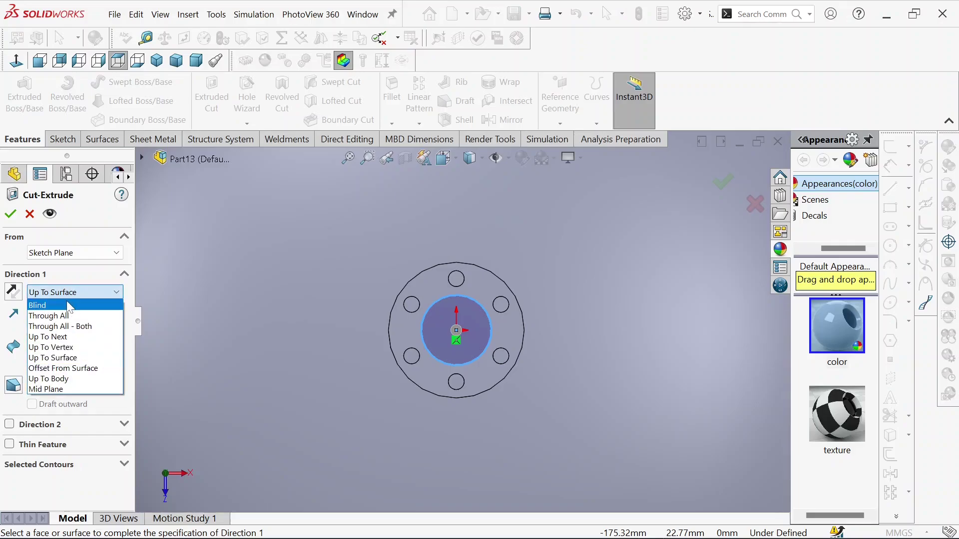
pyautogui.click(45, 306)
pyautogui.scroll(3, 395, 380)
pyautogui.moveTo(434, 397); pyautogui.dragTo(464, 337, button='middle')
pyautogui.moveTo(449, 339); pyautogui.dragTo(360, 380)
pyautogui.scroll(2, 360, 380)
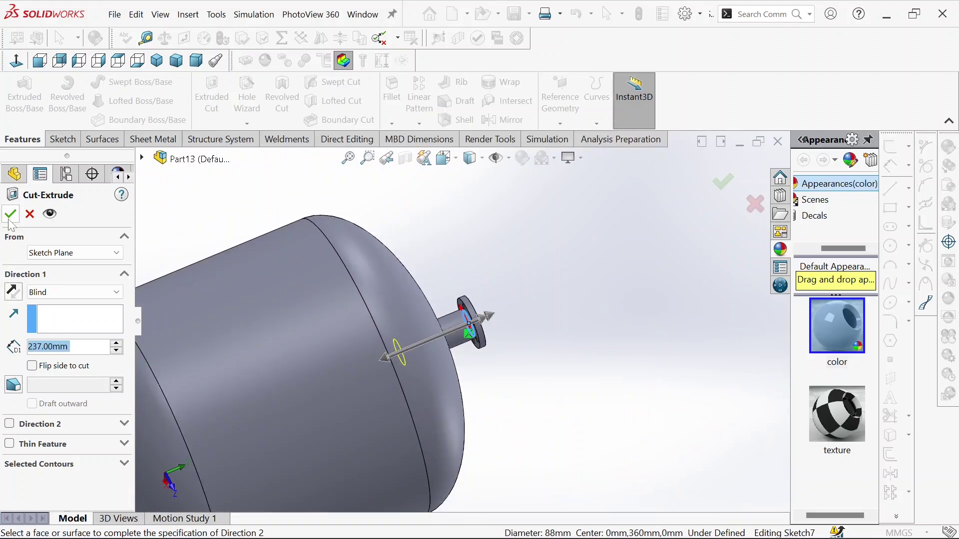
pyautogui.click(9, 218)
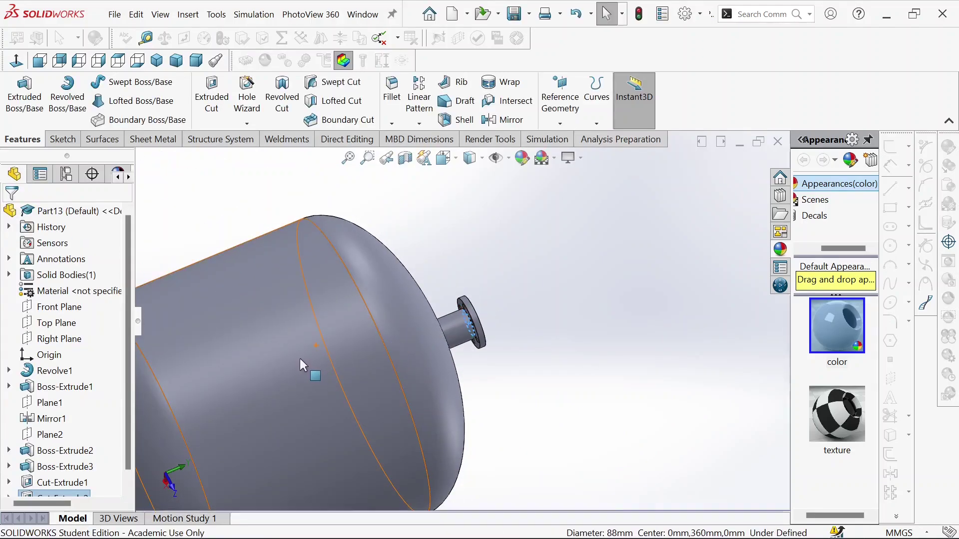
# Inspect the inside of the tank and the nozzle opening with a section view on the Front Plane.
pyautogui.scroll(3, 298, 354)
pyautogui.moveTo(298, 355); pyautogui.dragTo(280, 276, button='middle')
pyautogui.moveTo(368, 355); pyautogui.dragTo(310, 315, button='middle')
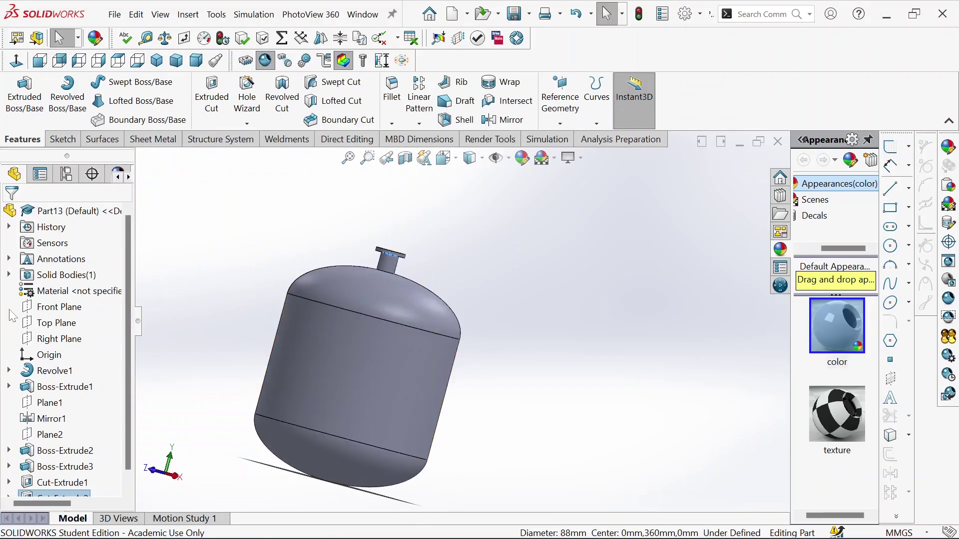
pyautogui.click(71, 311)
pyautogui.moveTo(333, 375)
pyautogui.mouseDown(button='middle')
pyautogui.moveTo(350, 367)
pyautogui.moveTo(352, 377)
pyautogui.moveTo(338, 381)
pyautogui.mouseUp(button='middle')
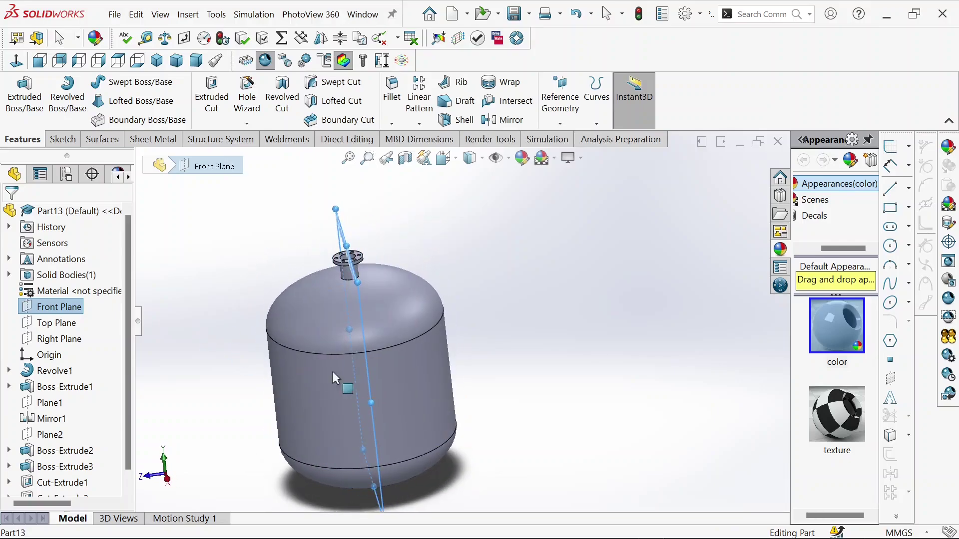
pyautogui.click(407, 161)
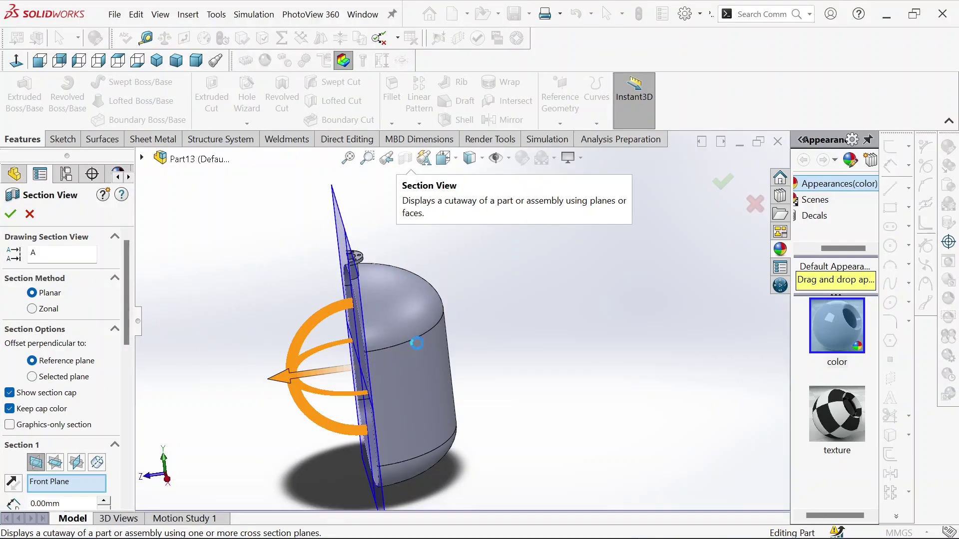
pyautogui.moveTo(401, 326); pyautogui.dragTo(339, 346, button='middle')
pyautogui.moveTo(392, 331)
pyautogui.mouseDown(button='middle')
pyautogui.moveTo(395, 320)
pyautogui.moveTo(388, 332)
pyautogui.mouseUp(button='middle')
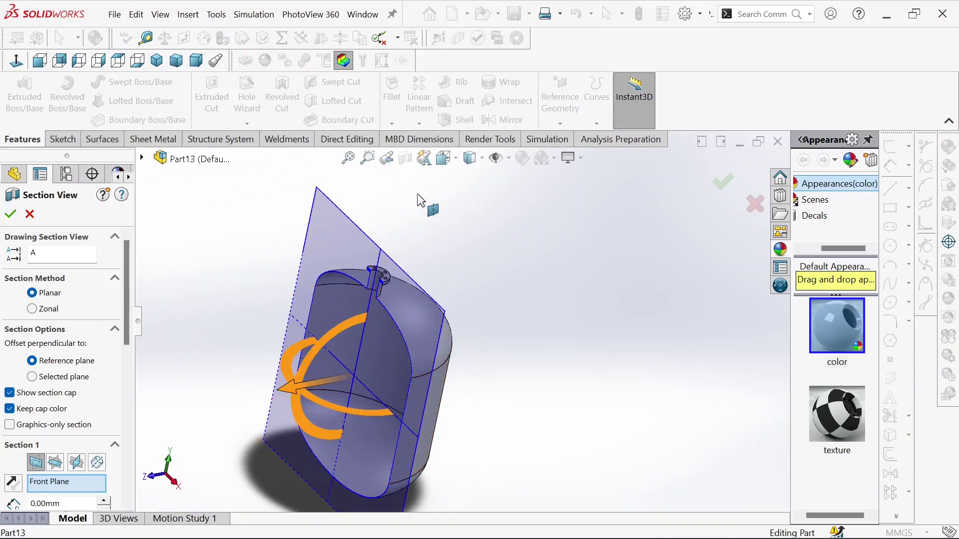
pyautogui.click(29, 214)
pyautogui.scroll(3, 392, 380)
pyautogui.moveTo(391, 380); pyautogui.dragTo(413, 289, button='middle')
pyautogui.rightClick(407, 284)
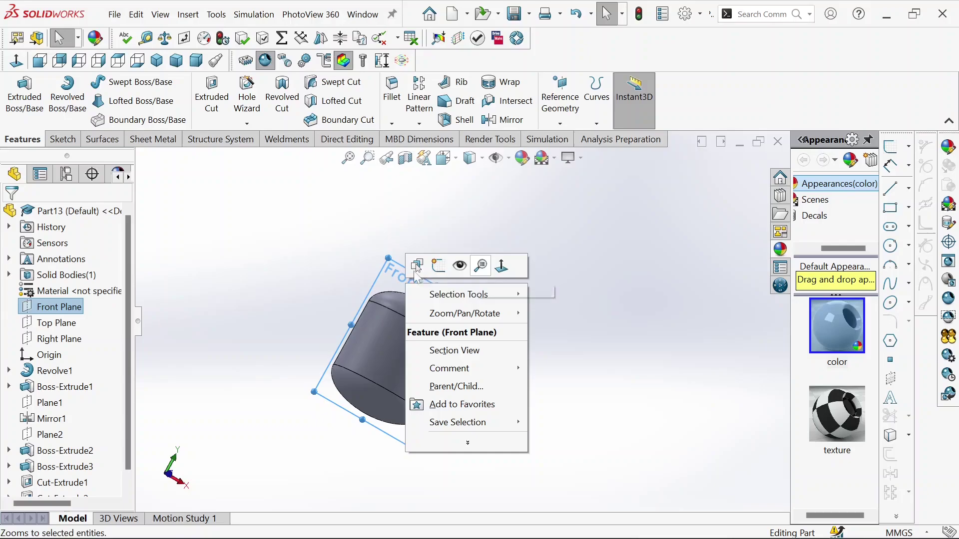
pyautogui.click(339, 251)
# Sketch two centerlines on the Front Plane from the origin: one vertical to the head crown, about 258 mm, and one sloping through the head, about 487 mm.
pyautogui.moveTo(394, 349); pyautogui.dragTo(240, 304, button='middle')
pyautogui.scroll(-5, 436, 331)
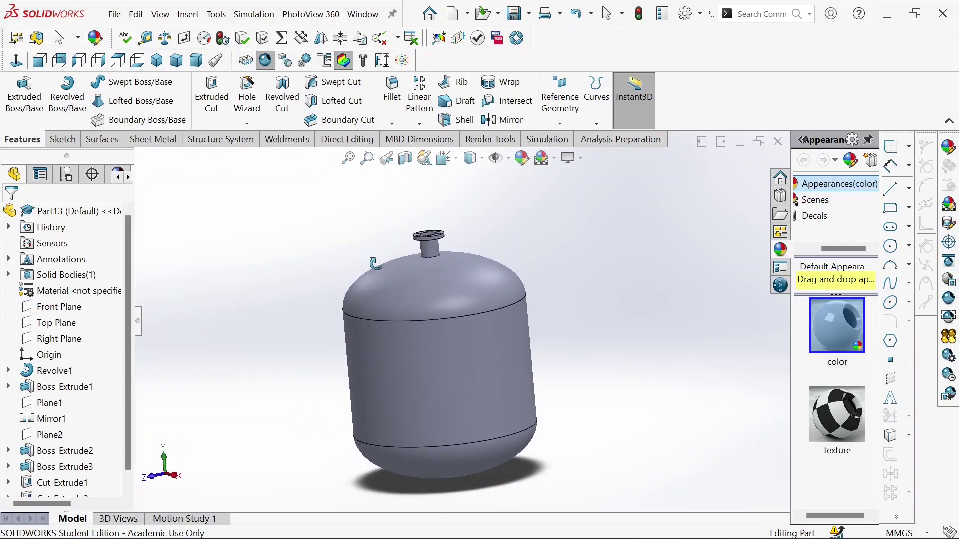
pyautogui.rightClick(55, 312)
pyautogui.click(133, 258)
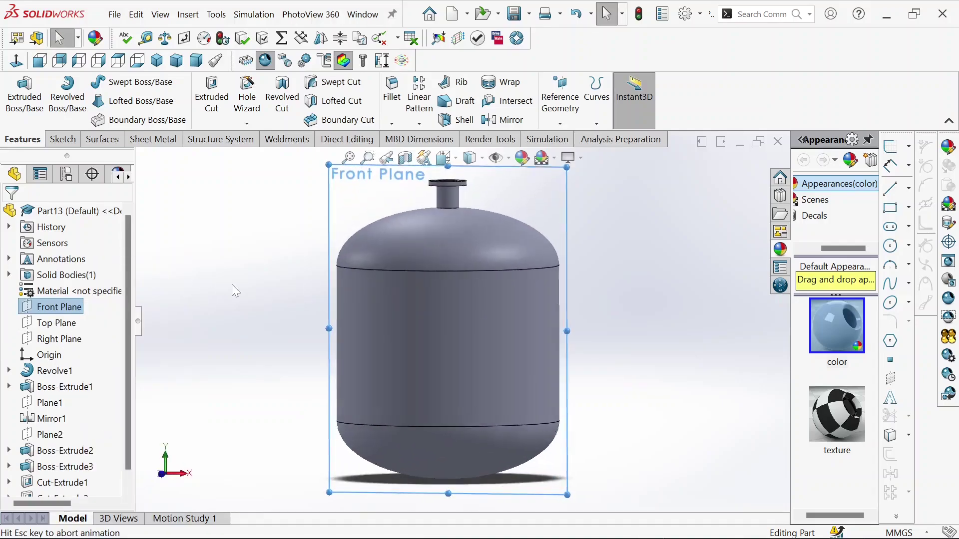
pyautogui.scroll(-3, 467, 242)
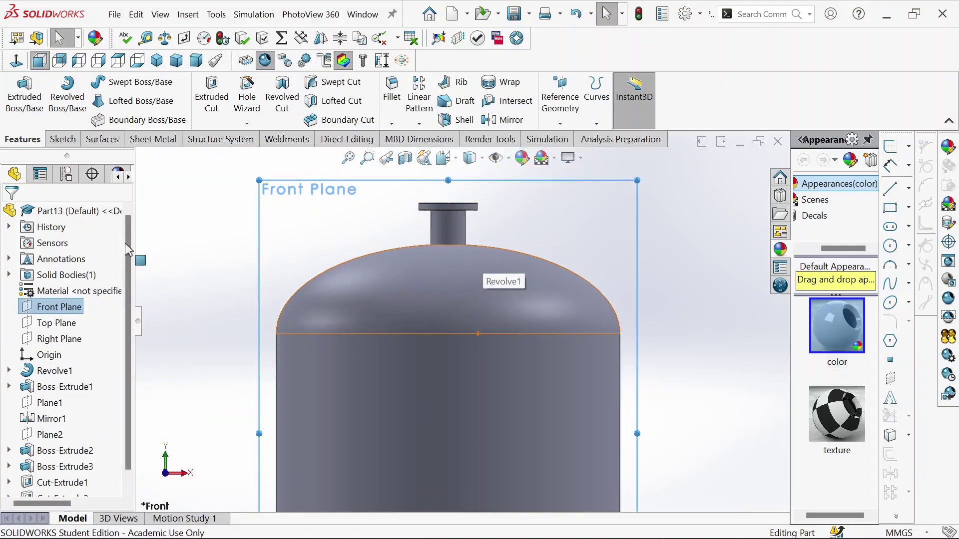
pyautogui.click(56, 139)
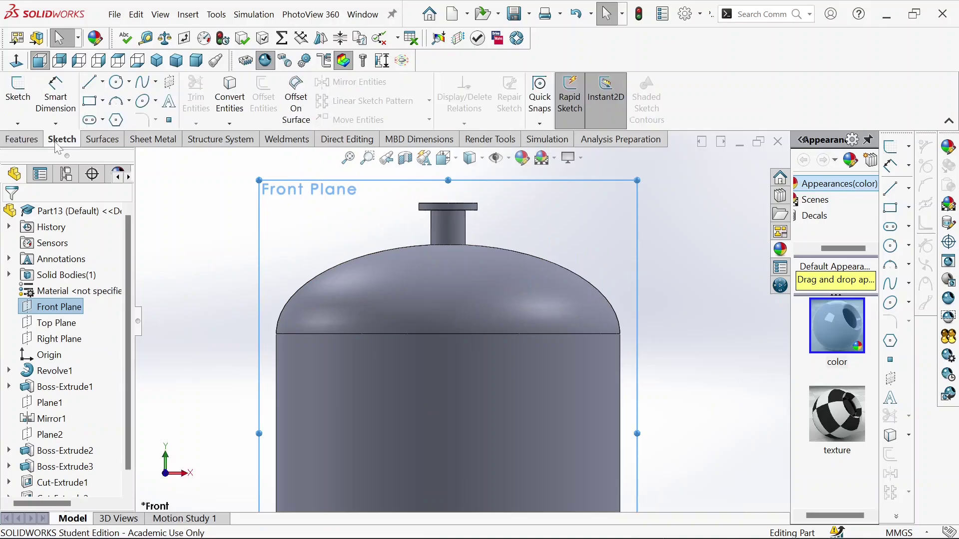
pyautogui.click(90, 82)
pyautogui.click(102, 82)
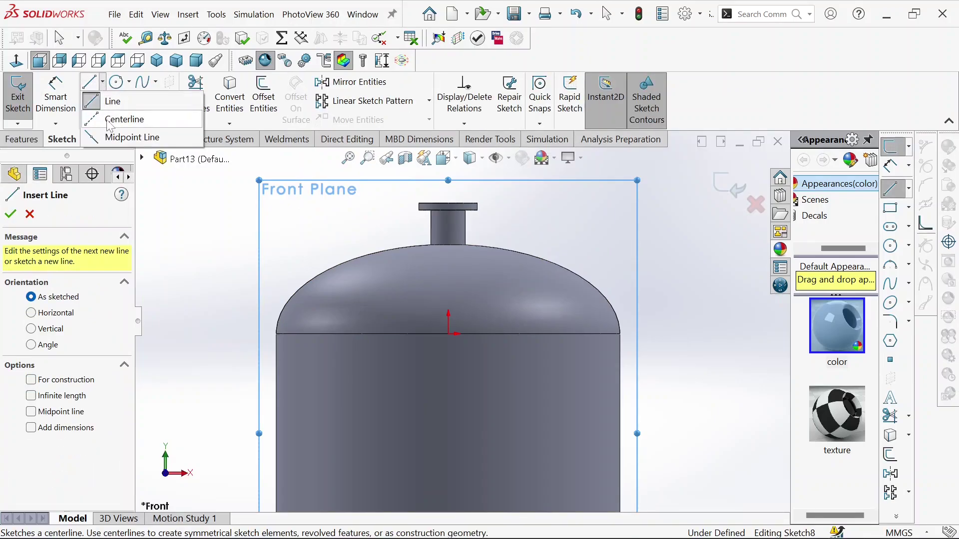
pyautogui.click(107, 98)
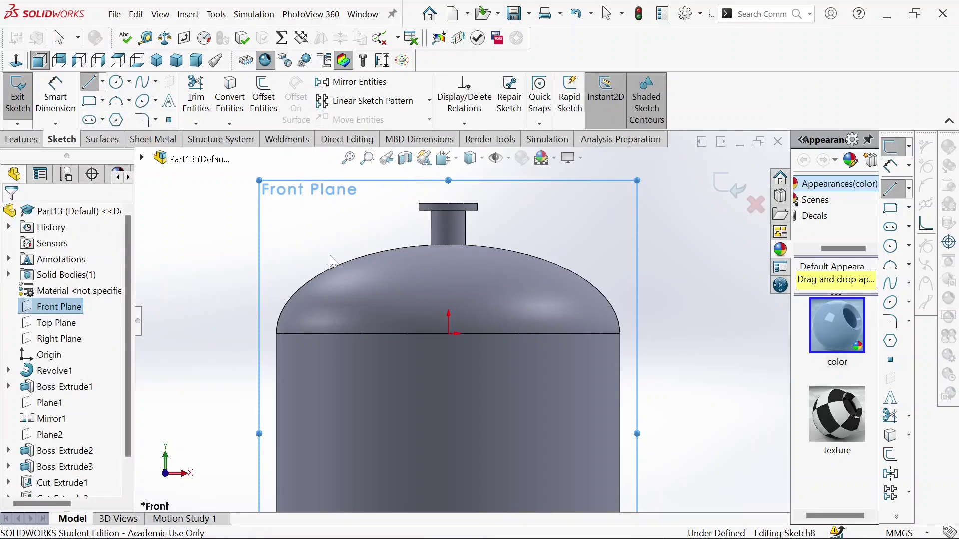
pyautogui.click(449, 246)
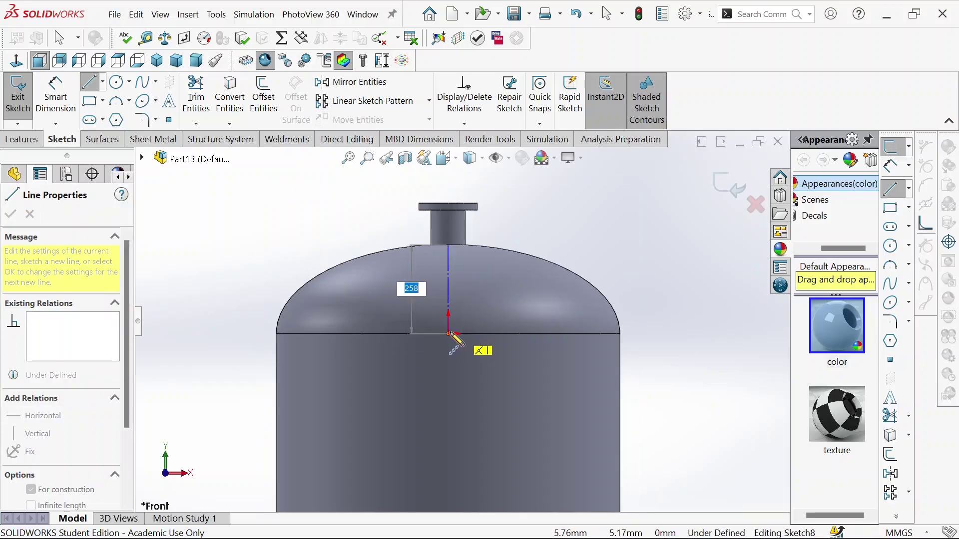
pyautogui.click(448, 334)
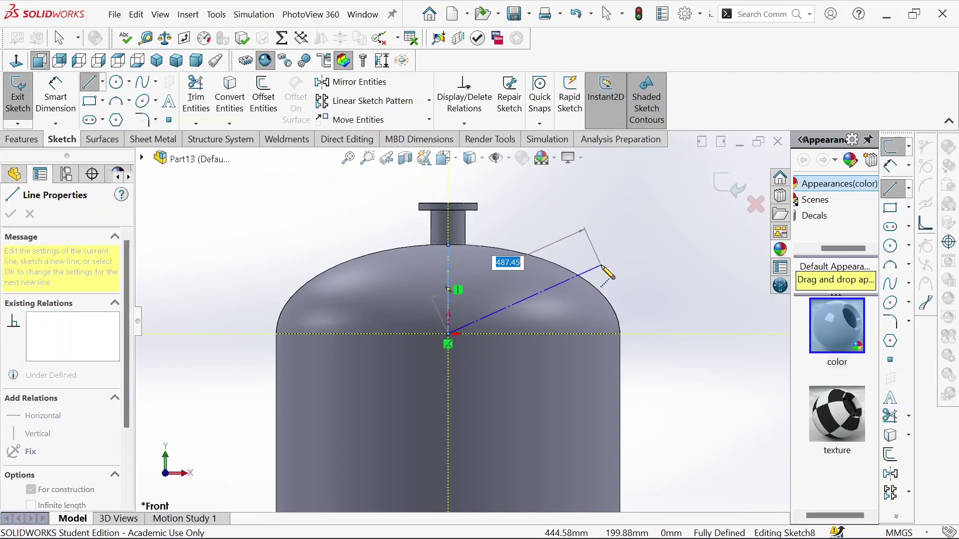
# Dimension the angle between the sloping and vertical centerlines as 60 degrees and exit the sketch.
pyautogui.rightClick(503, 279)
pyautogui.click(510, 239)
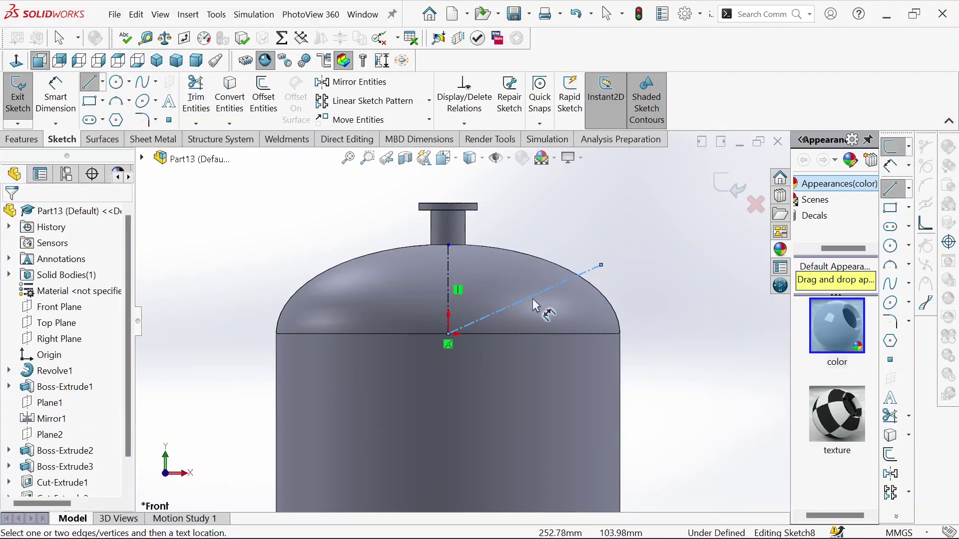
pyautogui.click(533, 299)
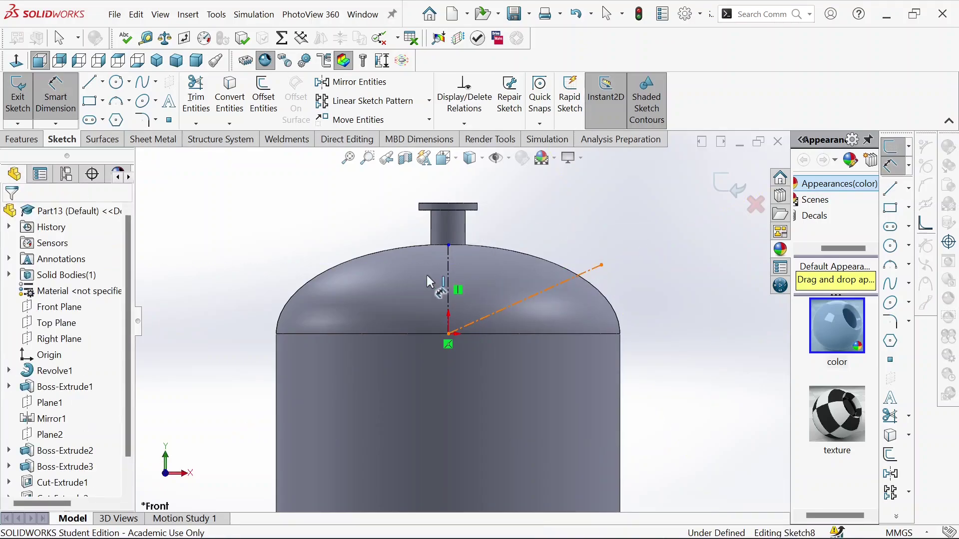
pyautogui.click(450, 288)
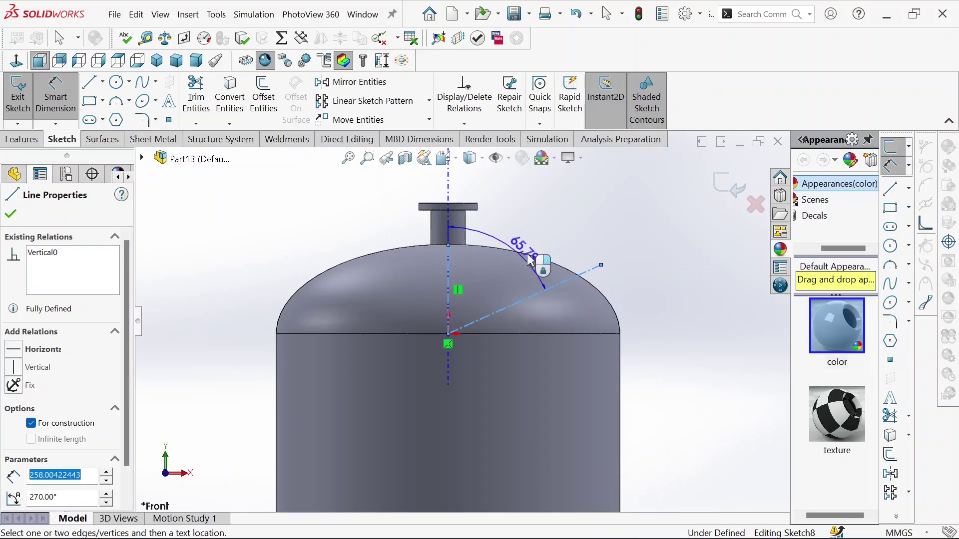
pyautogui.click(548, 235)
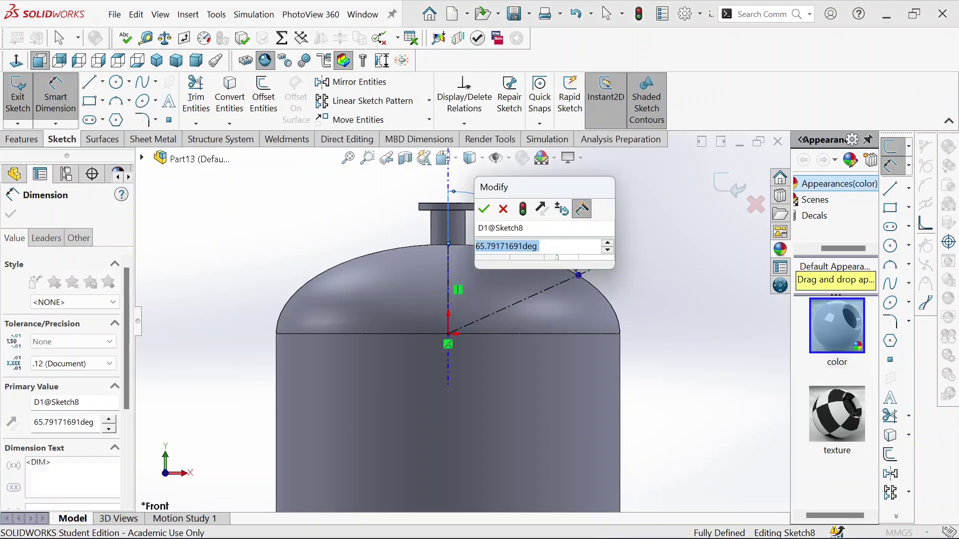
pyautogui.write('60')
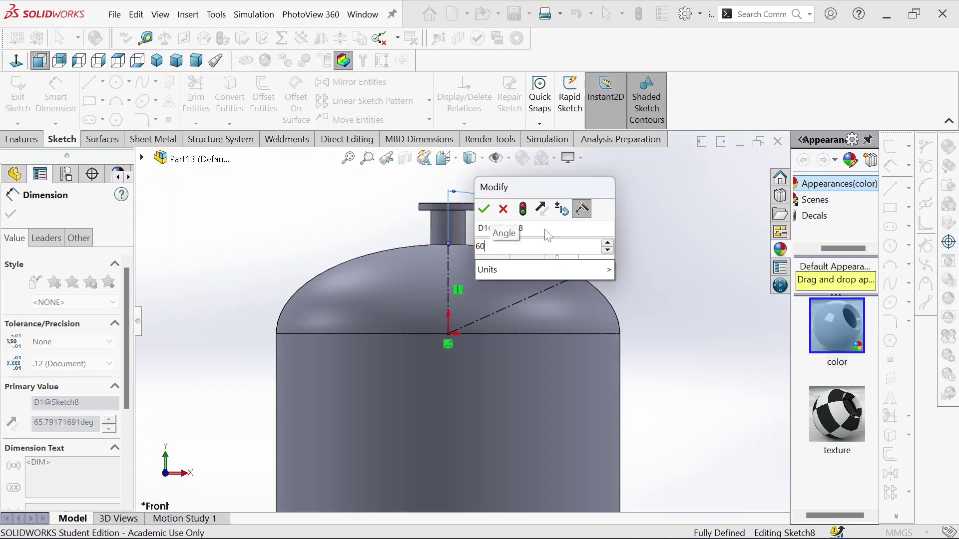
pyautogui.press('Return')
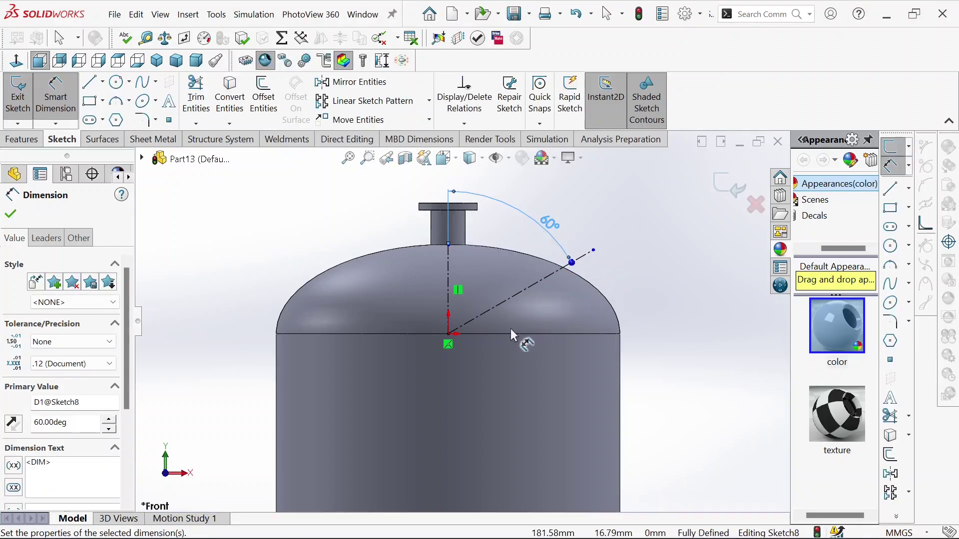
pyautogui.scroll(3, 520, 332)
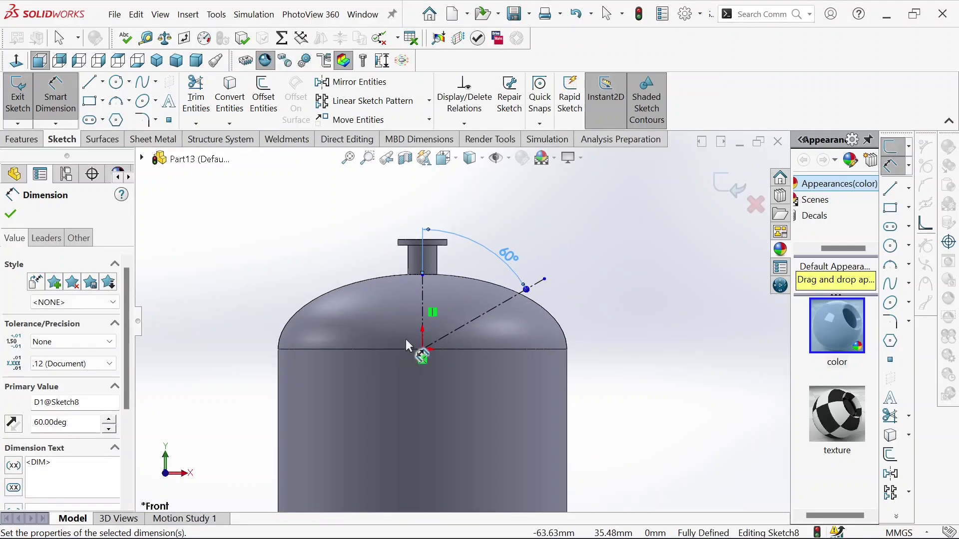
pyautogui.click(11, 215)
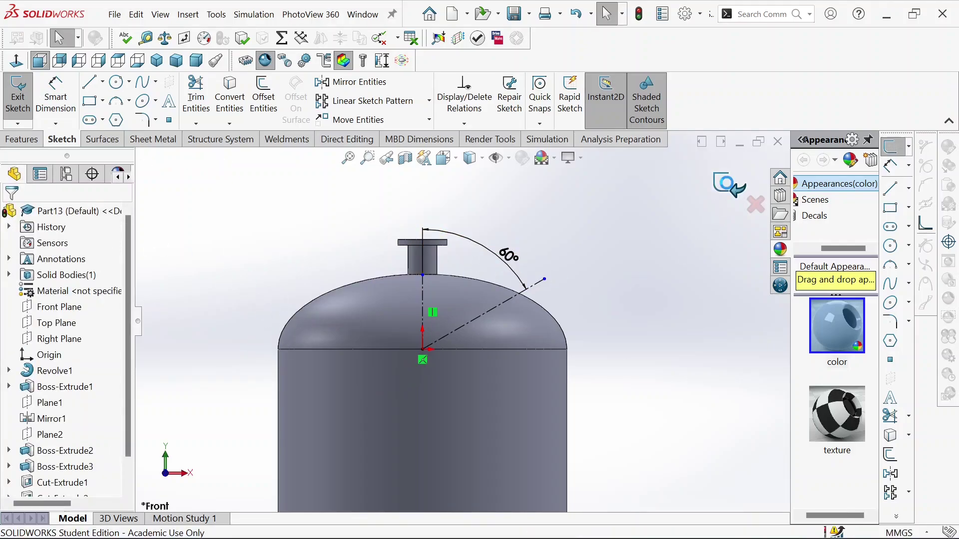
pyautogui.hotkey('ctrl', 'b')
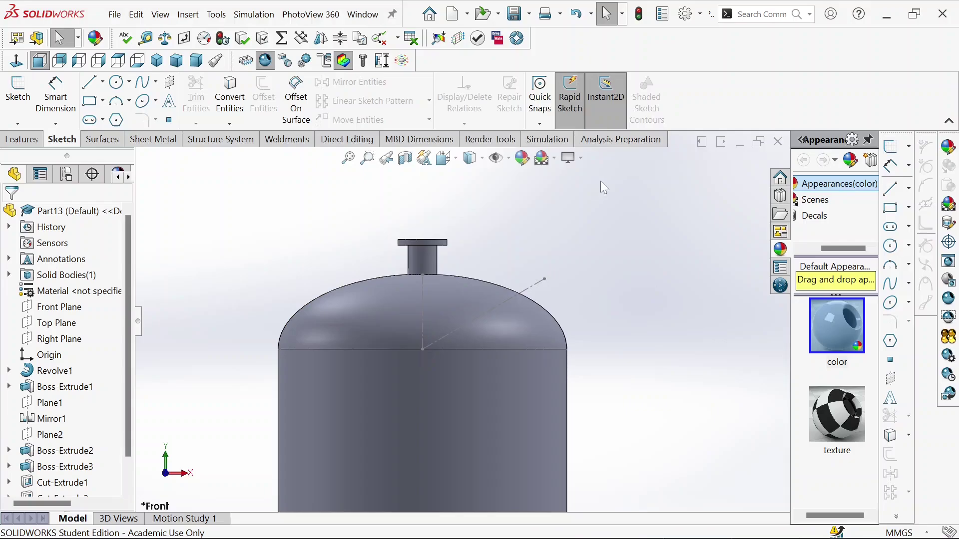
pyautogui.scroll(2, 579, 302)
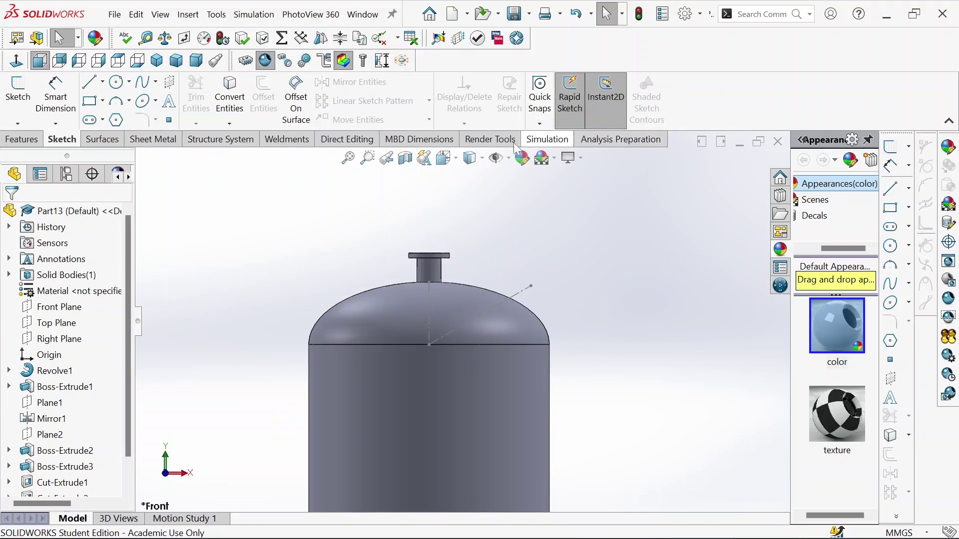
# Create a reference plane tangent to the upper head's outer face, with the sloping centerline's outer endpoint projected to the nearest location on it.
pyautogui.click(12, 140)
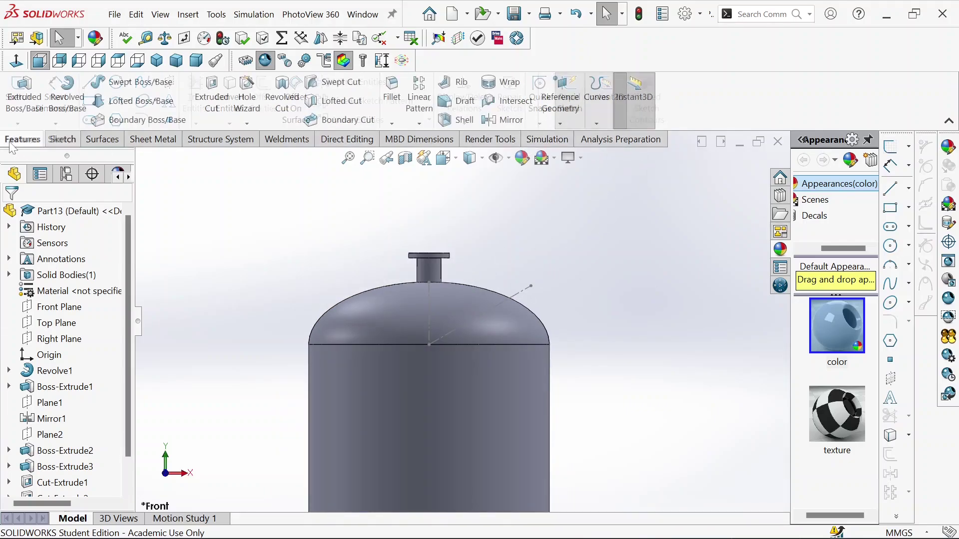
pyautogui.click(559, 124)
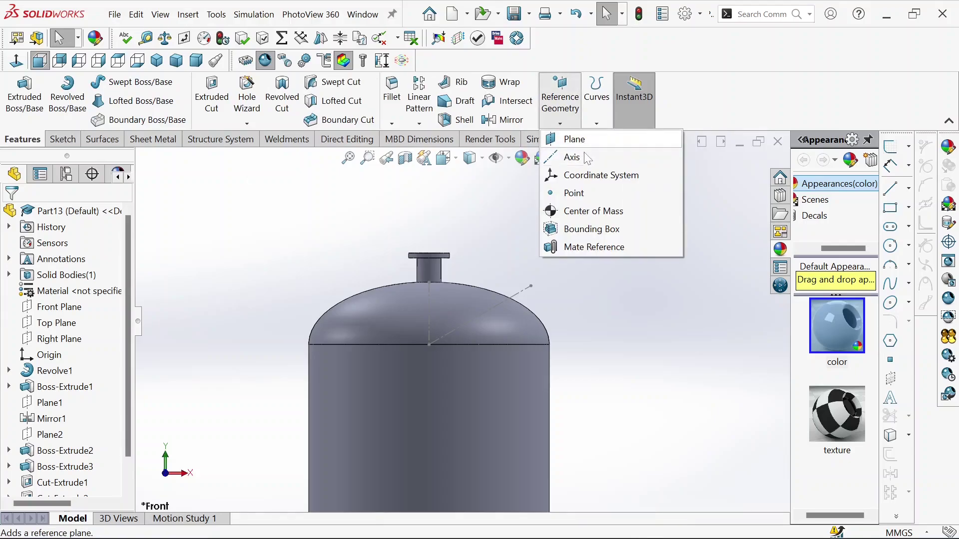
pyautogui.click(581, 144)
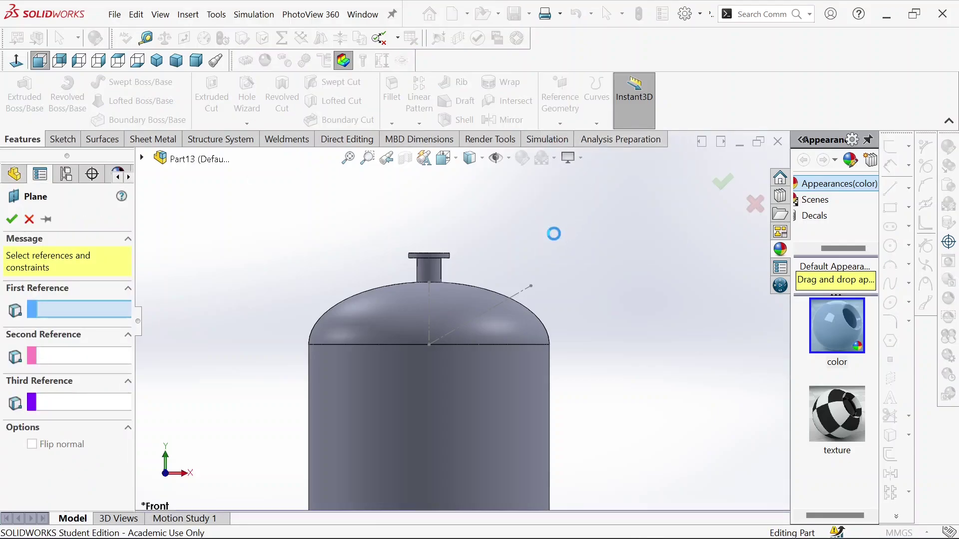
pyautogui.click(531, 286)
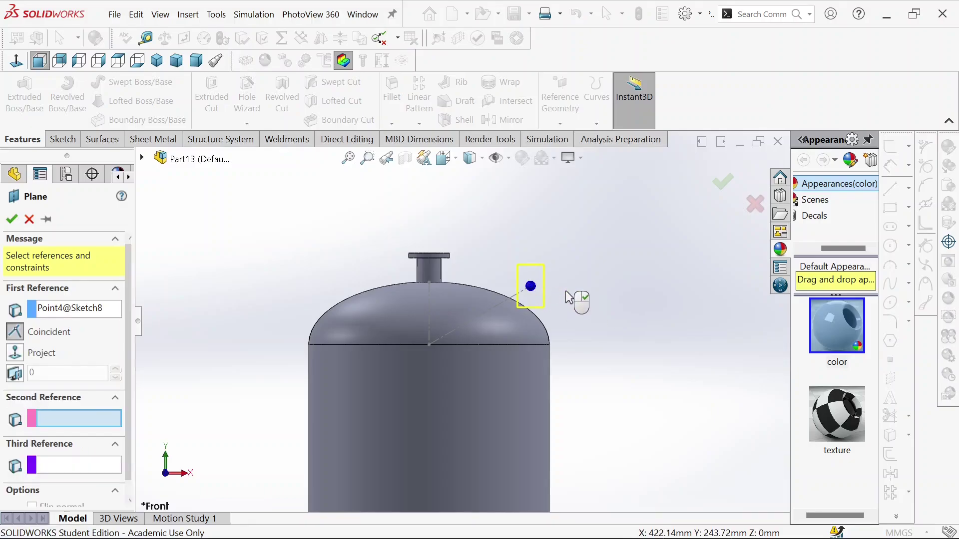
pyautogui.scroll(-1, 580, 317)
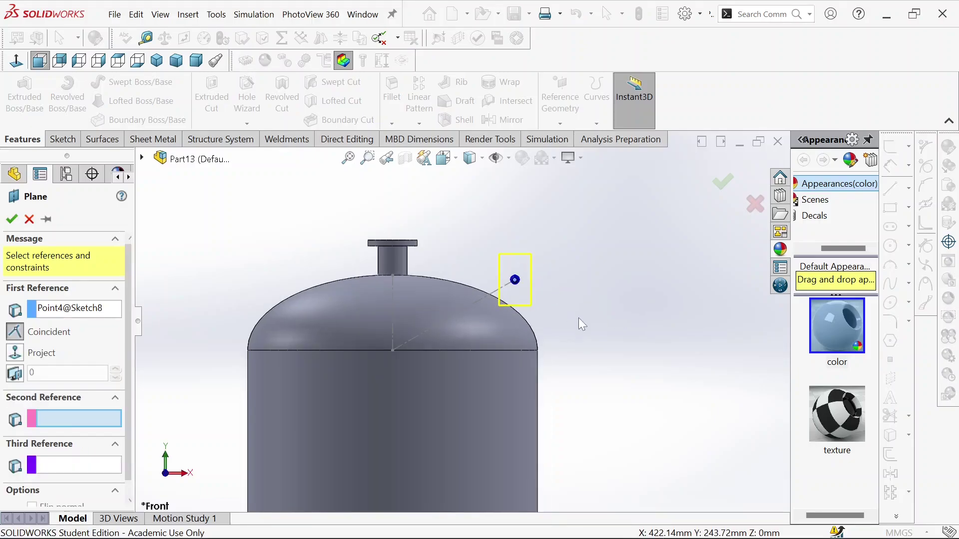
pyautogui.click(533, 332)
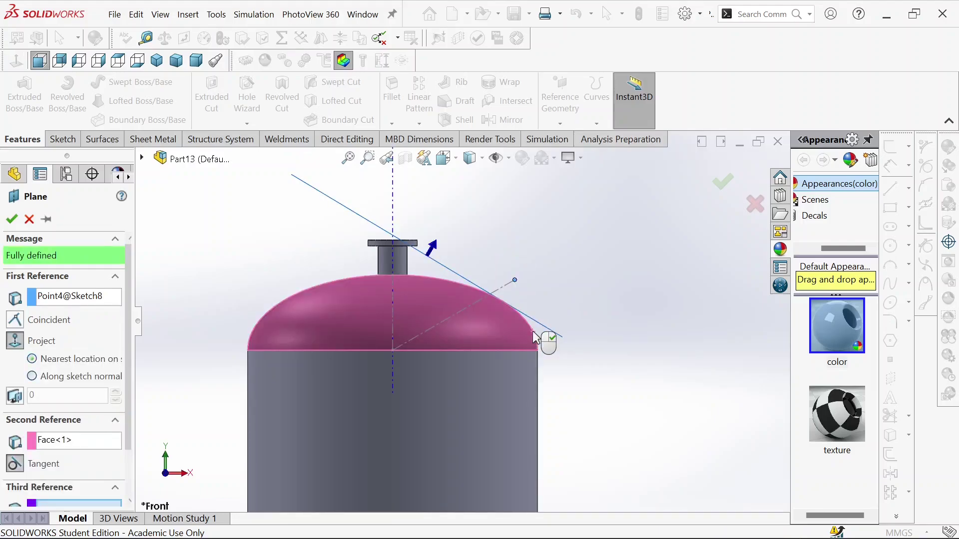
pyautogui.scroll(3, 409, 328)
pyautogui.hotkey('ctrl', '7')
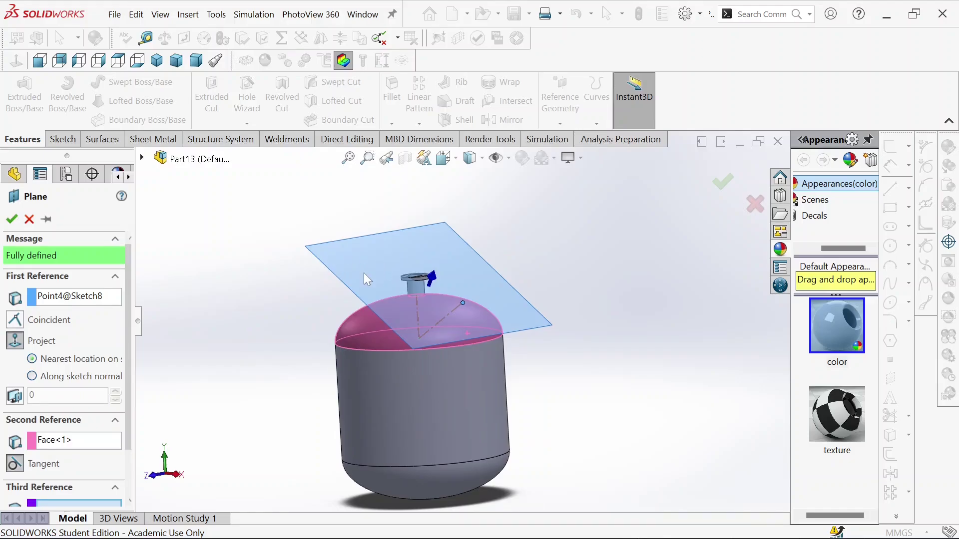
pyautogui.click(12, 220)
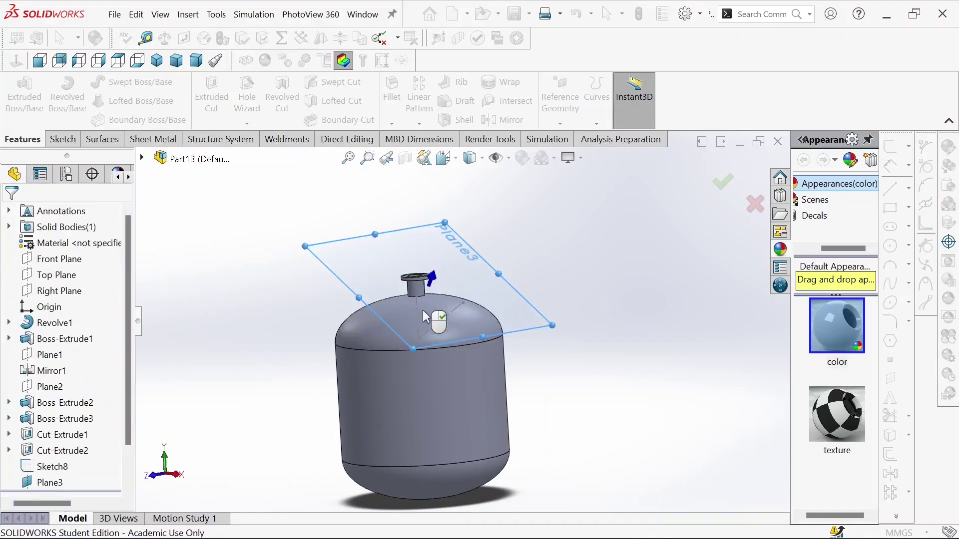
# Sketch a circle on the tangent plane, centred on the outer endpoint of the sloping centerline.
pyautogui.rightClick(369, 275)
pyautogui.click(463, 252)
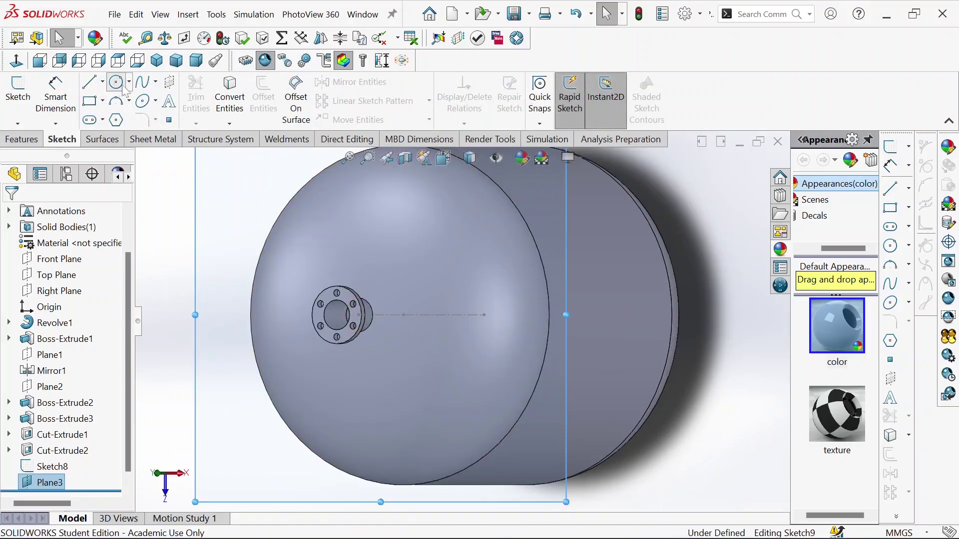
pyautogui.click(117, 83)
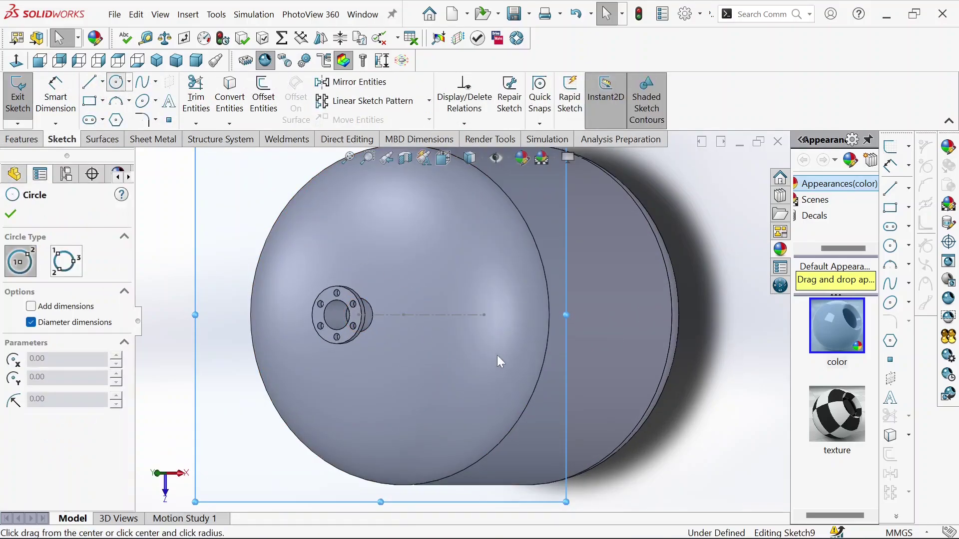
pyautogui.click(484, 315)
pyautogui.click(518, 307)
# Dimension the circle's diameter as 200 mm.
pyautogui.rightClick(519, 299)
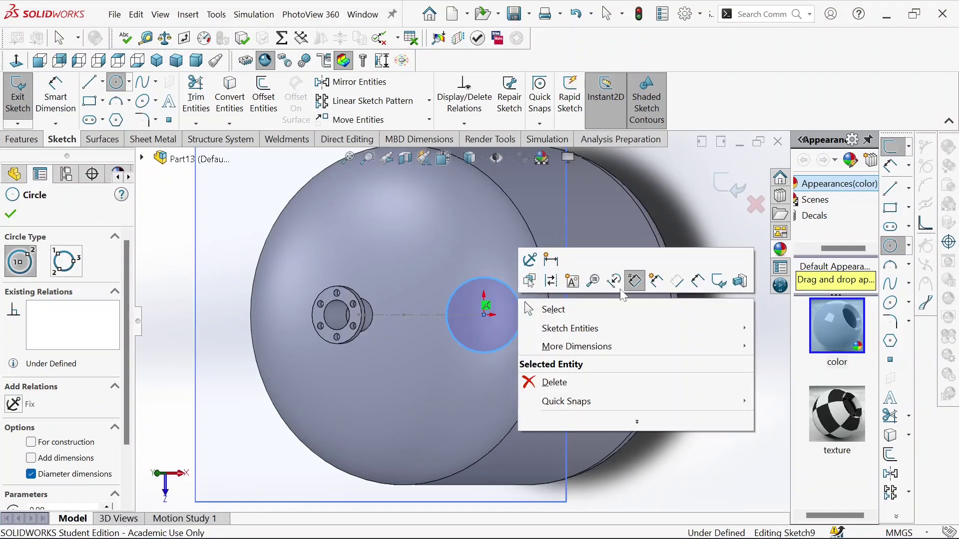
pyautogui.click(635, 281)
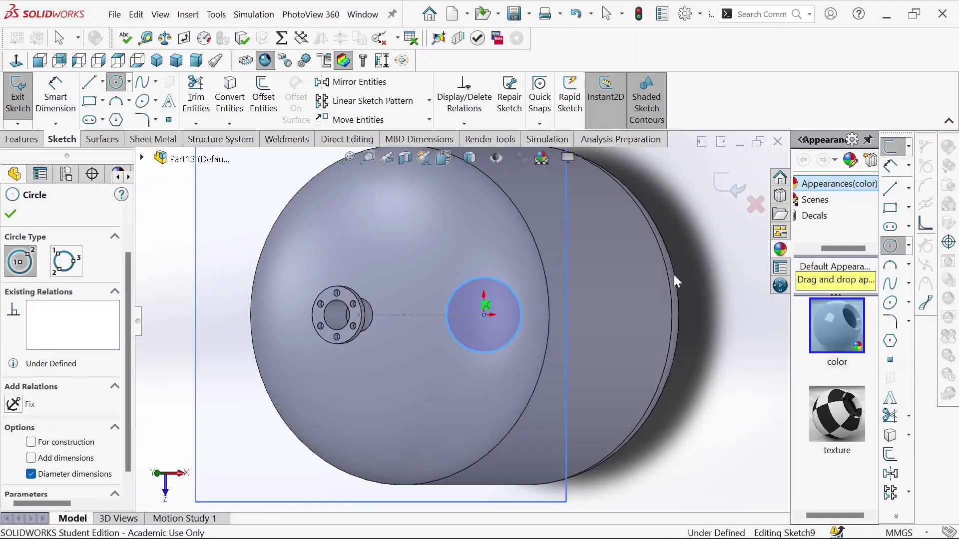
pyautogui.click(511, 289)
pyautogui.click(534, 255)
pyautogui.write('400')
pyautogui.press('Escape')
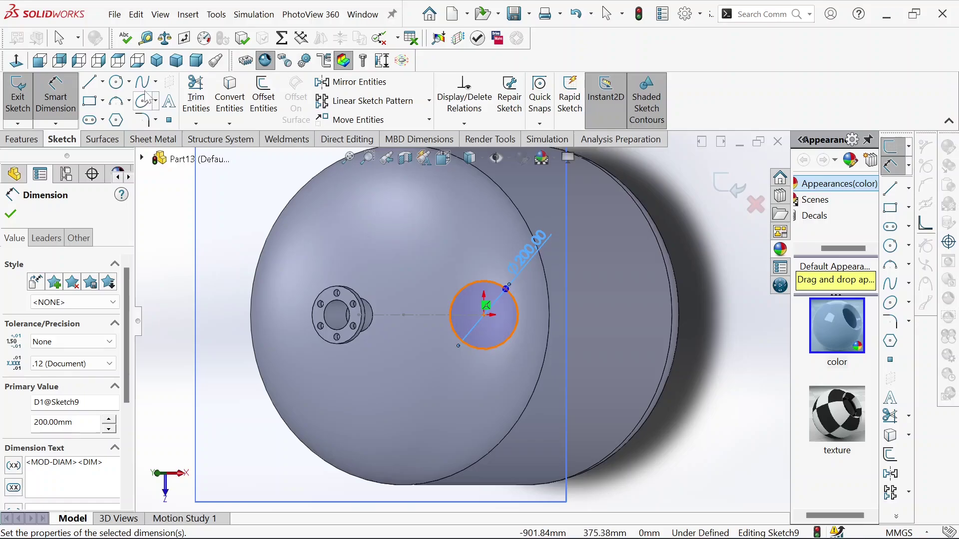
# Offset the 200 mm circle inward by 6 mm to form the nozzle's ring profile.
pyautogui.click(116, 83)
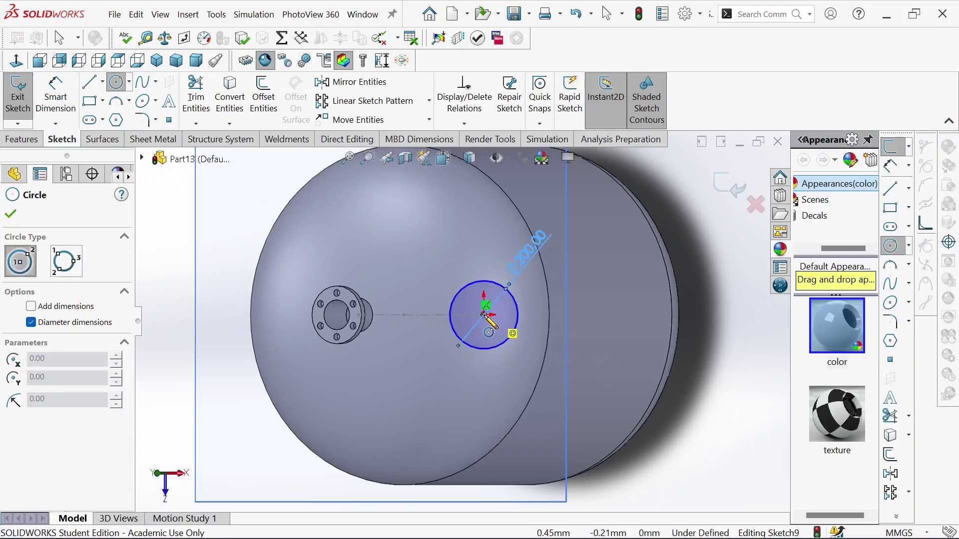
pyautogui.click(264, 97)
pyautogui.click(461, 289)
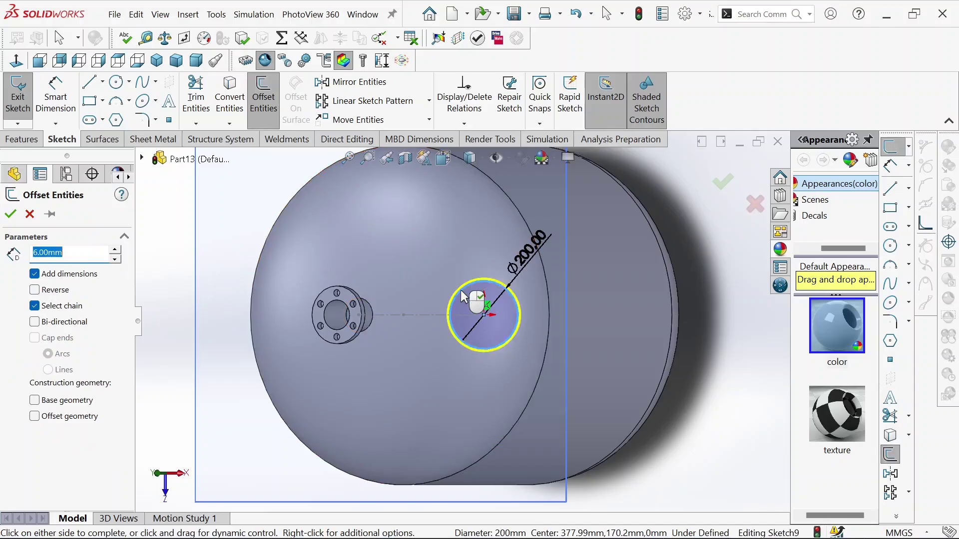
pyautogui.click(35, 289)
pyautogui.click(10, 214)
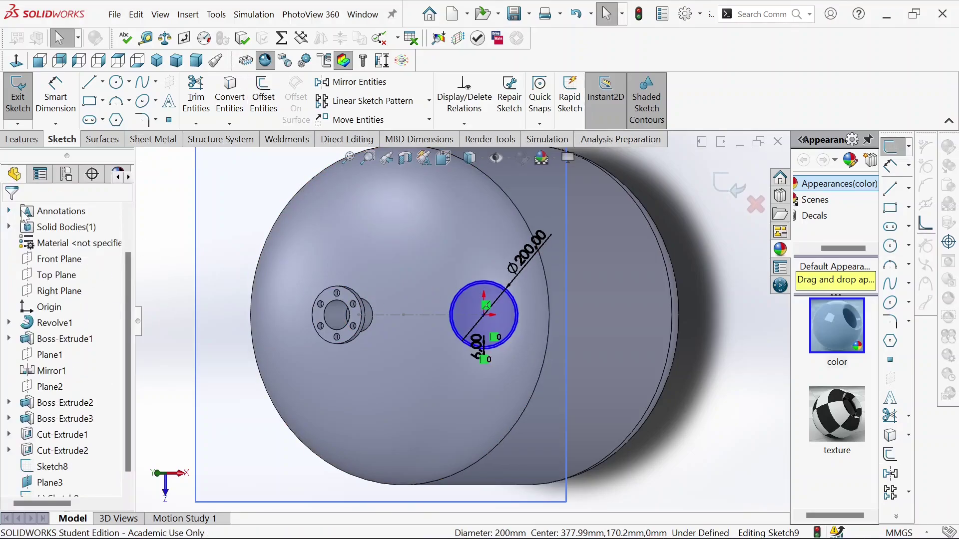
# Start a boss extrusion of the ring profile with Direction 1 set Up To Surface, ending at the upper head's outer face.
pyautogui.click(22, 141)
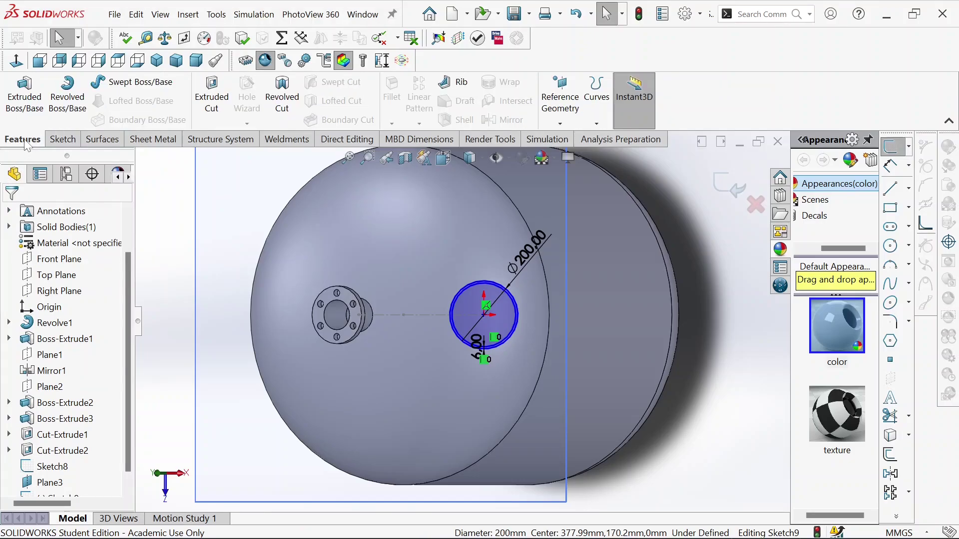
pyautogui.click(22, 107)
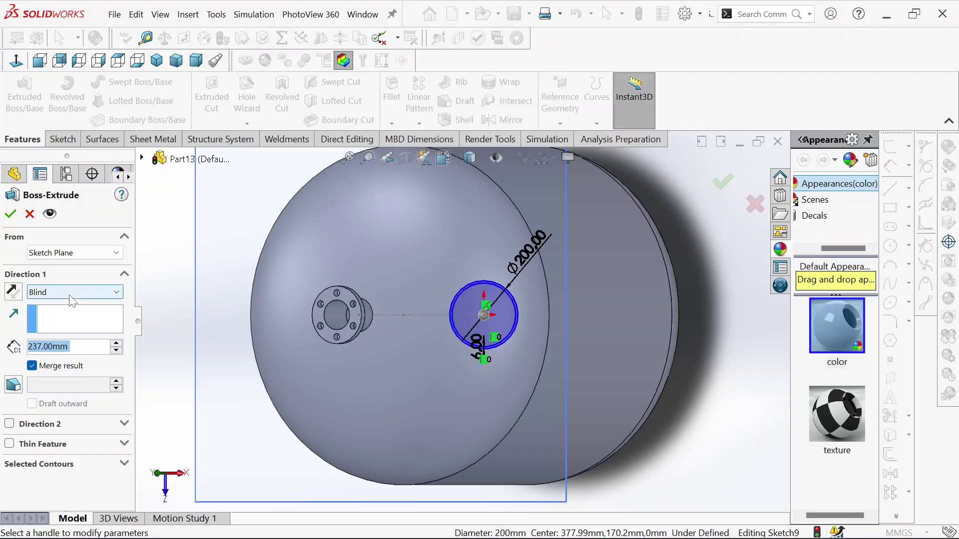
pyautogui.click(72, 293)
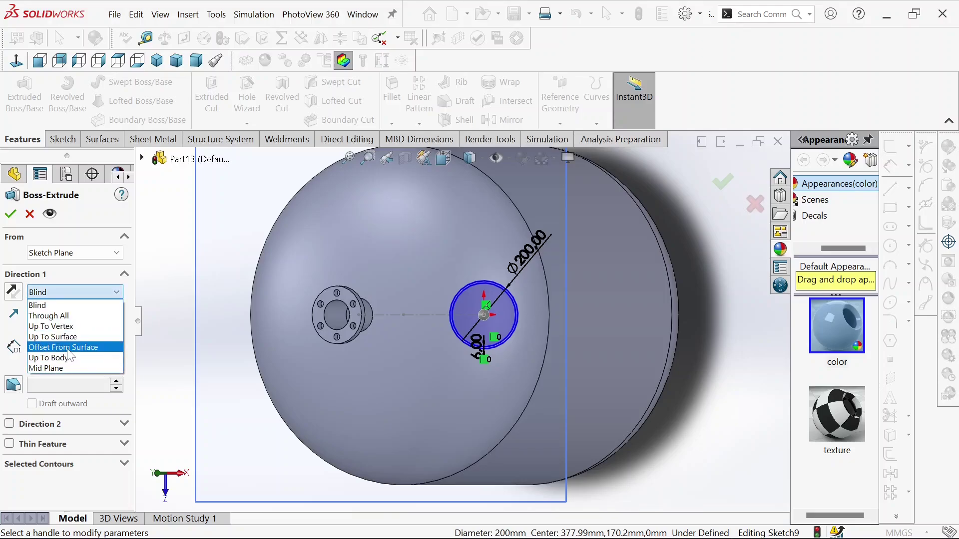
pyautogui.click(53, 336)
pyautogui.moveTo(449, 372); pyautogui.dragTo(479, 241, button='middle')
pyautogui.click(488, 232)
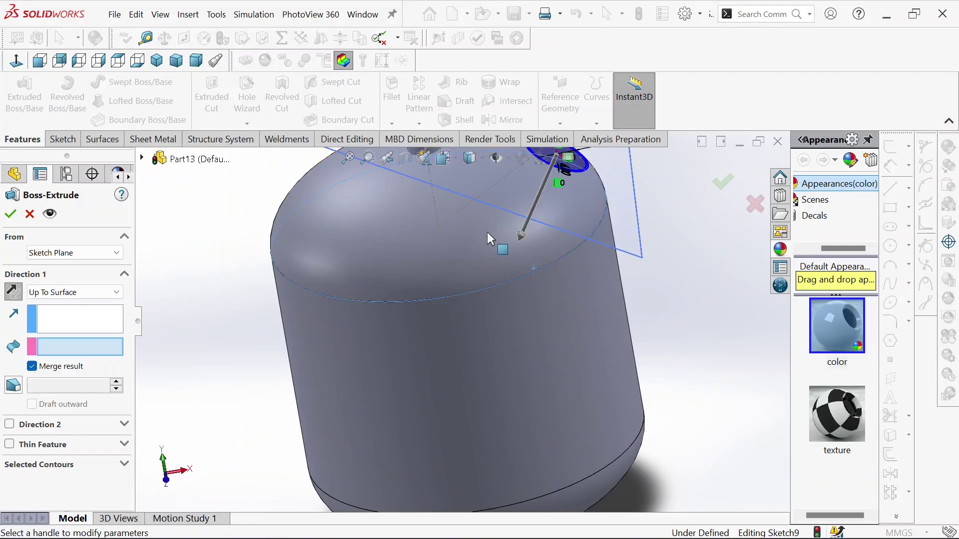
pyautogui.moveTo(570, 172); pyautogui.dragTo(556, 218, button='middle')
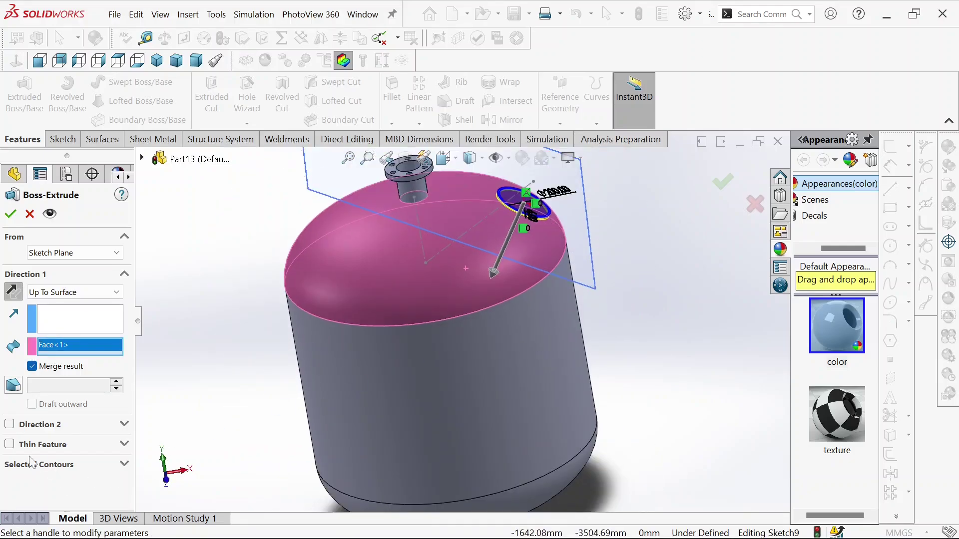
# Add a Blind Direction 2 of 50 mm outward and complete the nozzle extrusion.
pyautogui.click(9, 425)
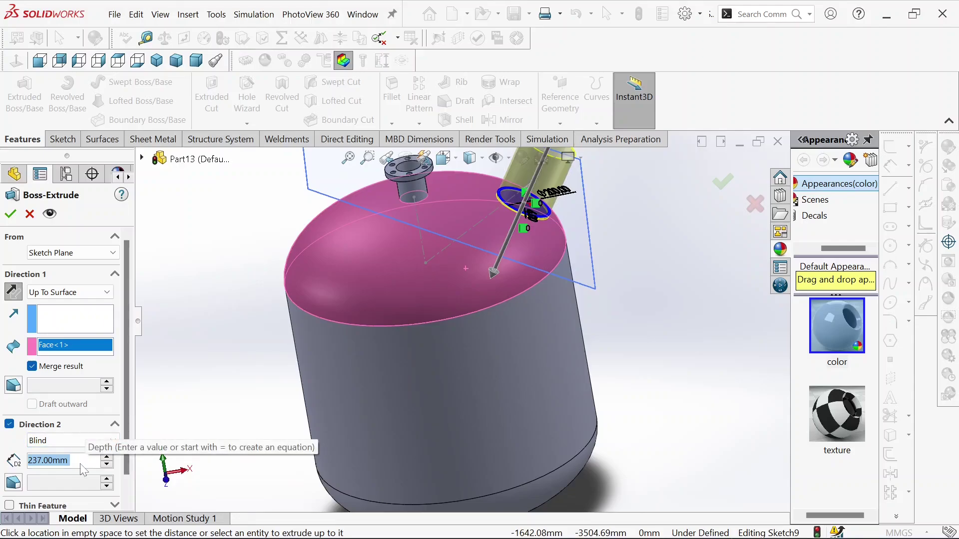
pyautogui.write('50')
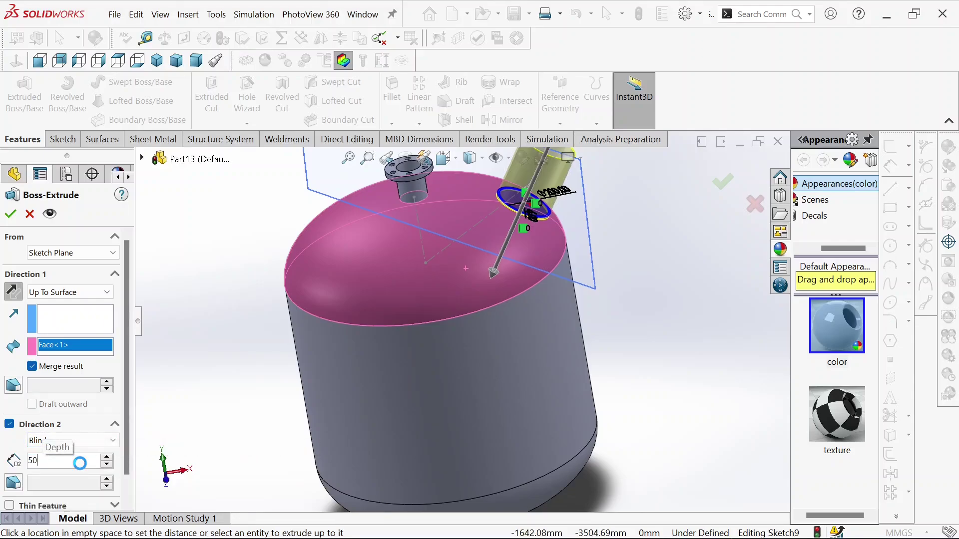
pyautogui.press('Return')
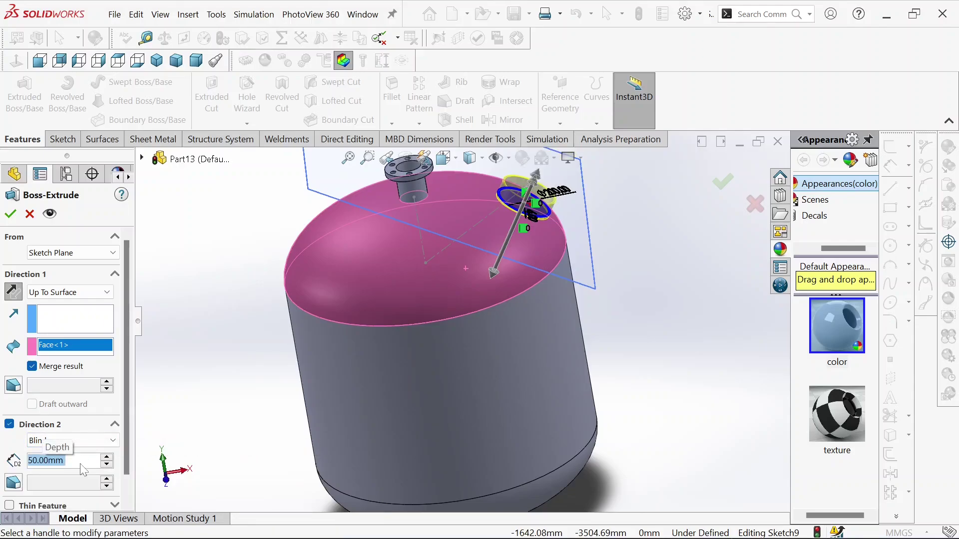
pyautogui.click(10, 216)
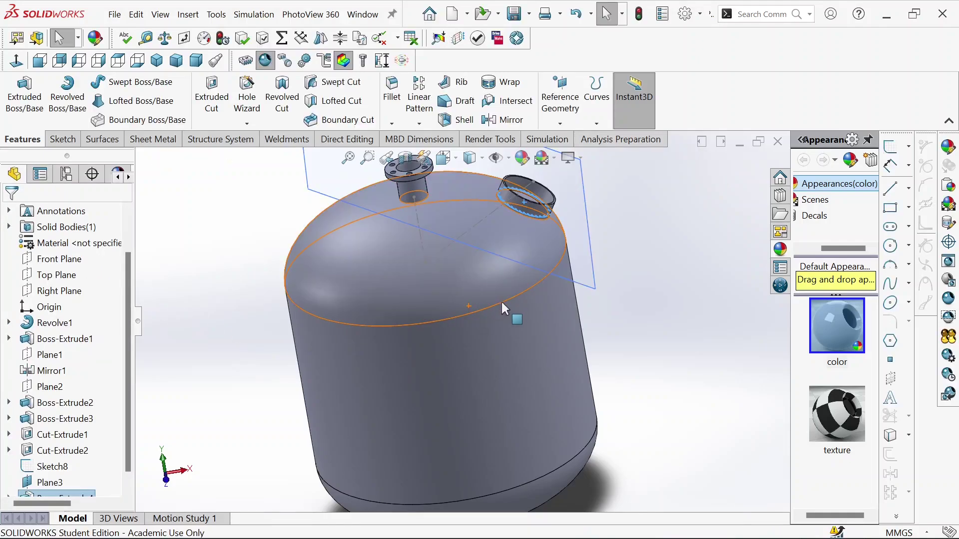
# Start a circle sketch on the head's tangent plane, centred on the slanted nozzle.
pyautogui.moveTo(448, 234); pyautogui.dragTo(437, 349, button='middle')
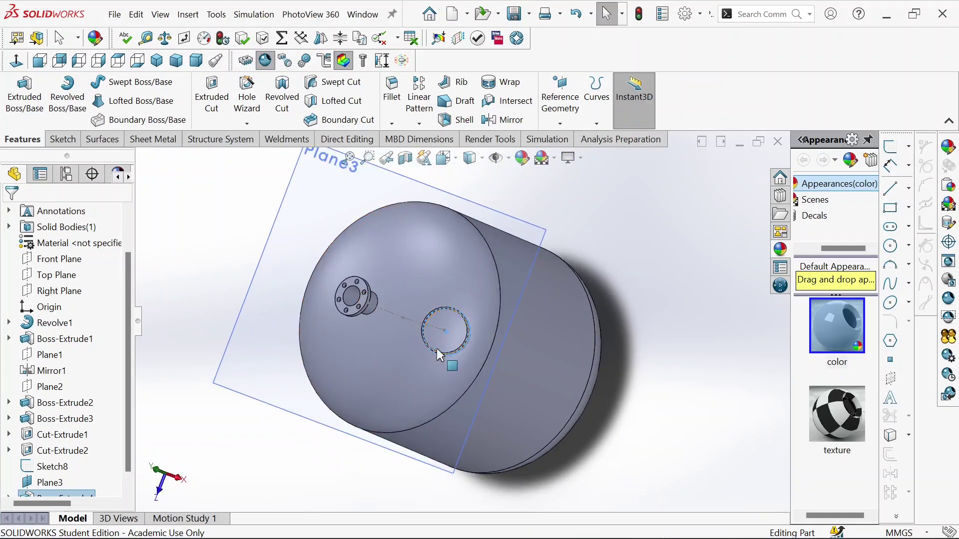
pyautogui.click(446, 332)
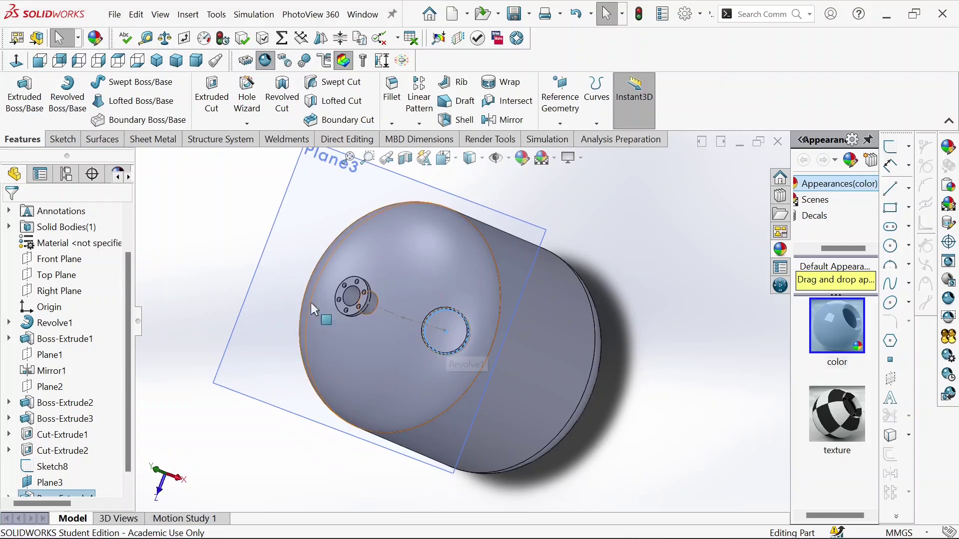
pyautogui.click(63, 141)
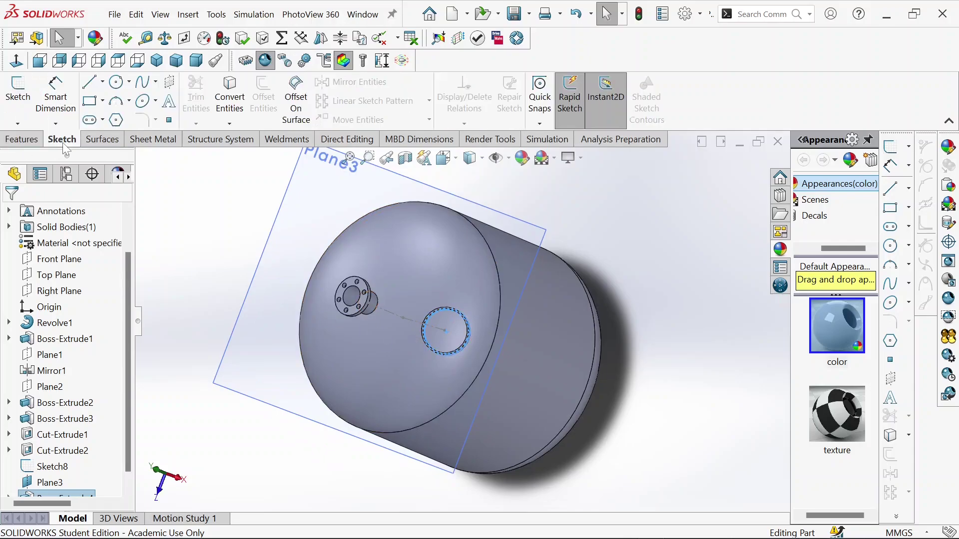
pyautogui.click(325, 218)
pyautogui.rightClick(324, 217)
pyautogui.click(418, 199)
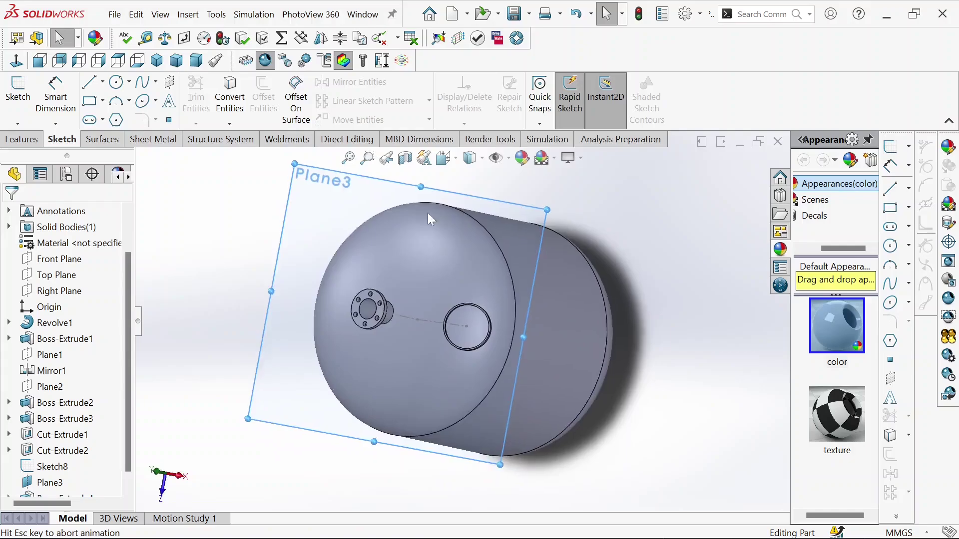
pyautogui.click(116, 84)
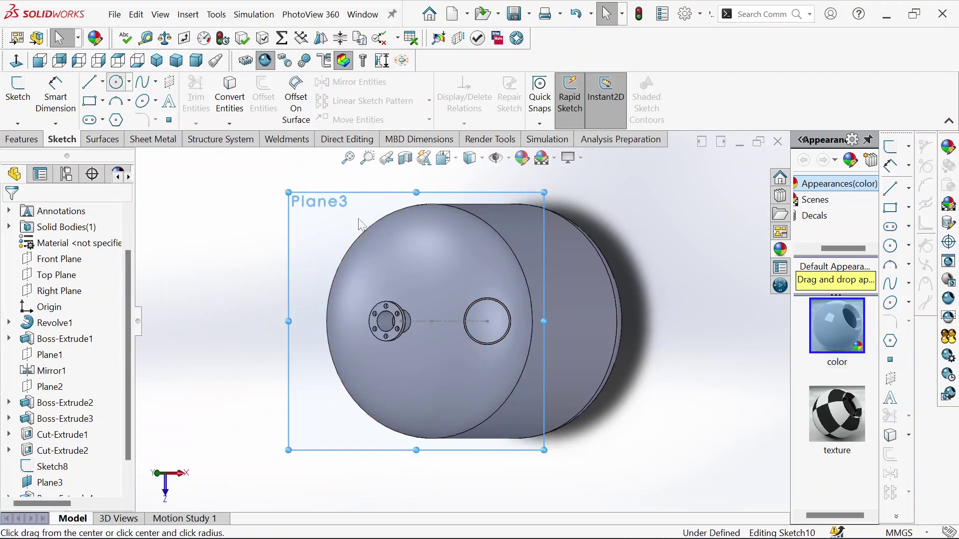
pyautogui.scroll(-3, 489, 322)
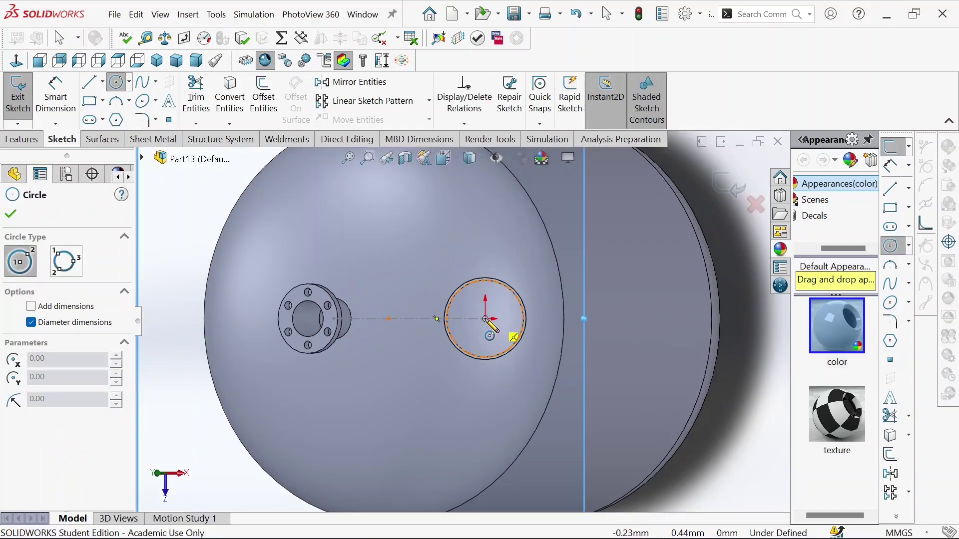
# Sketch a circle centred on the wide nozzle of the tank head, coincident with the nozzle's inner edge.
pyautogui.click(485, 318)
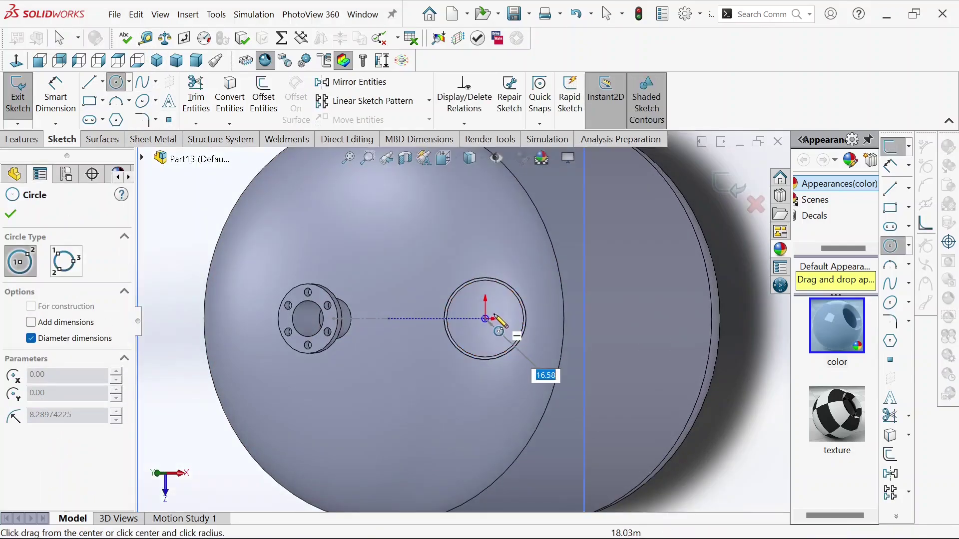
pyautogui.click(520, 302)
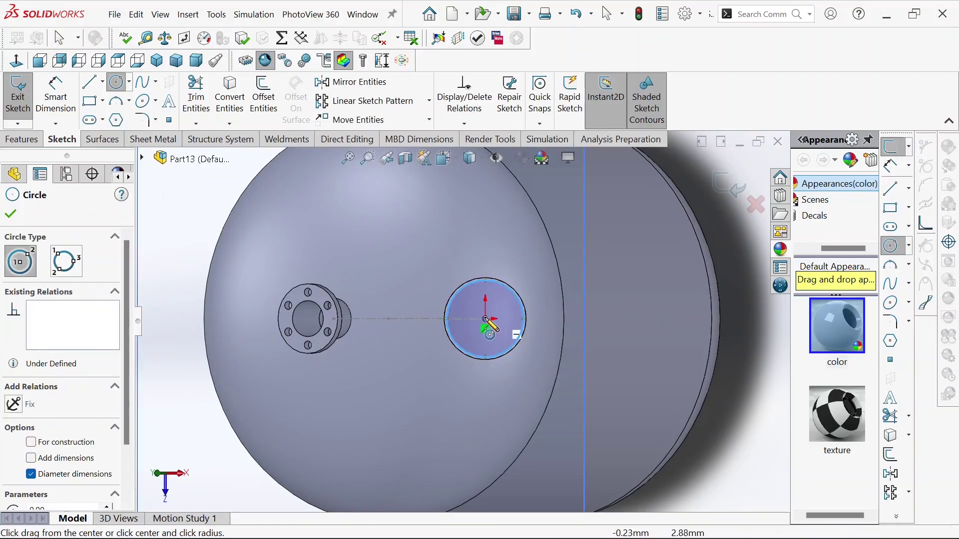
pyautogui.scroll(-2, 490, 327)
pyautogui.scroll(3, 511, 340)
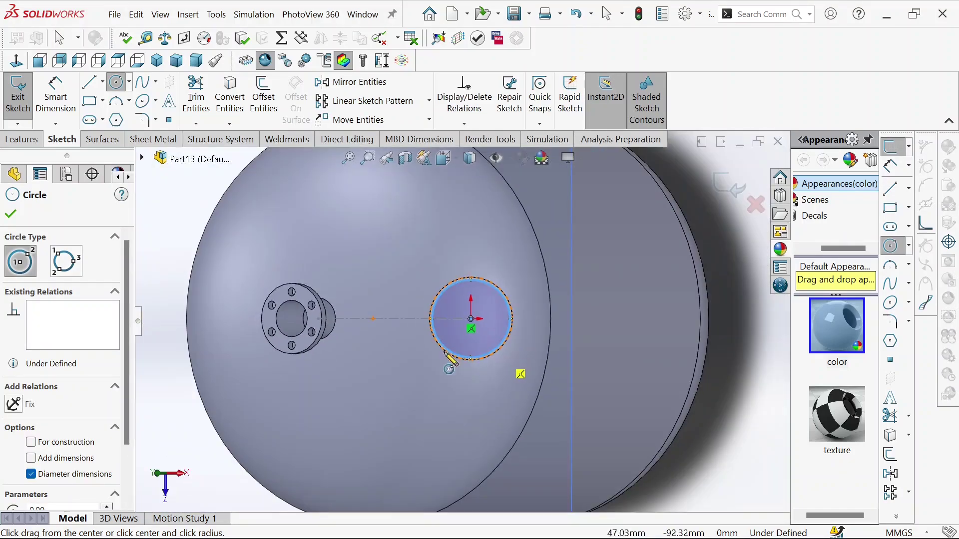
# Cut-extrude the circle into the tank head with a Blind end condition and a depth of 237 mm.
pyautogui.click(25, 140)
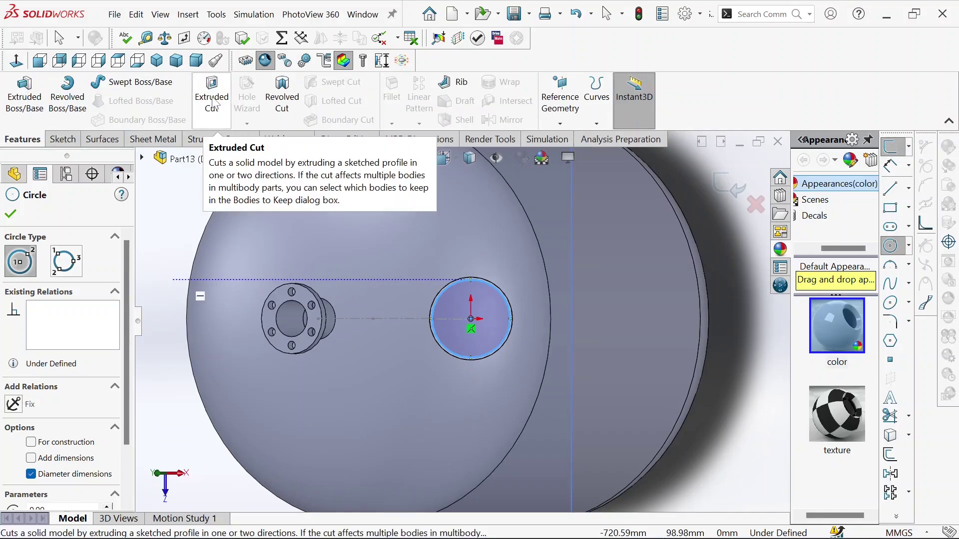
pyautogui.click(211, 100)
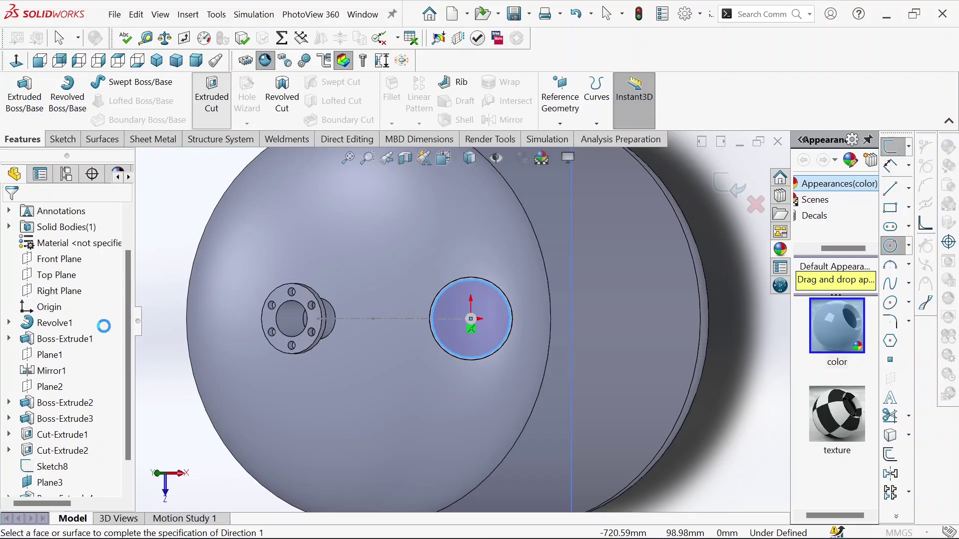
pyautogui.click(77, 293)
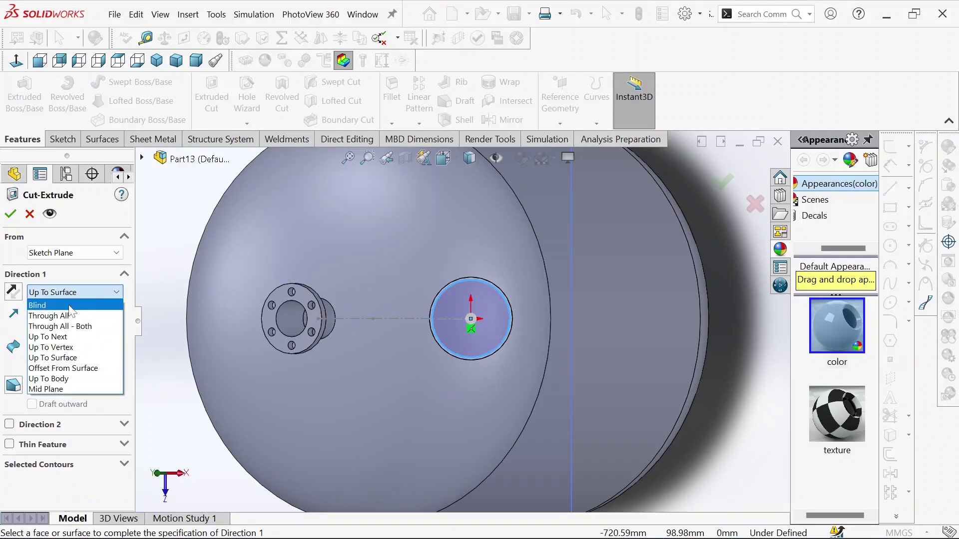
pyautogui.click(40, 305)
pyautogui.moveTo(509, 399); pyautogui.dragTo(517, 278, button='middle')
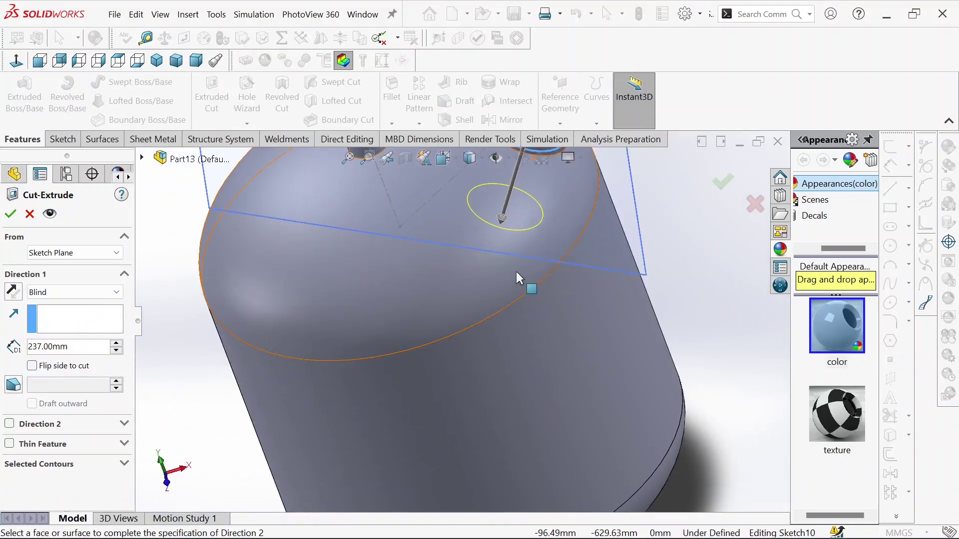
pyautogui.scroll(3, 503, 219)
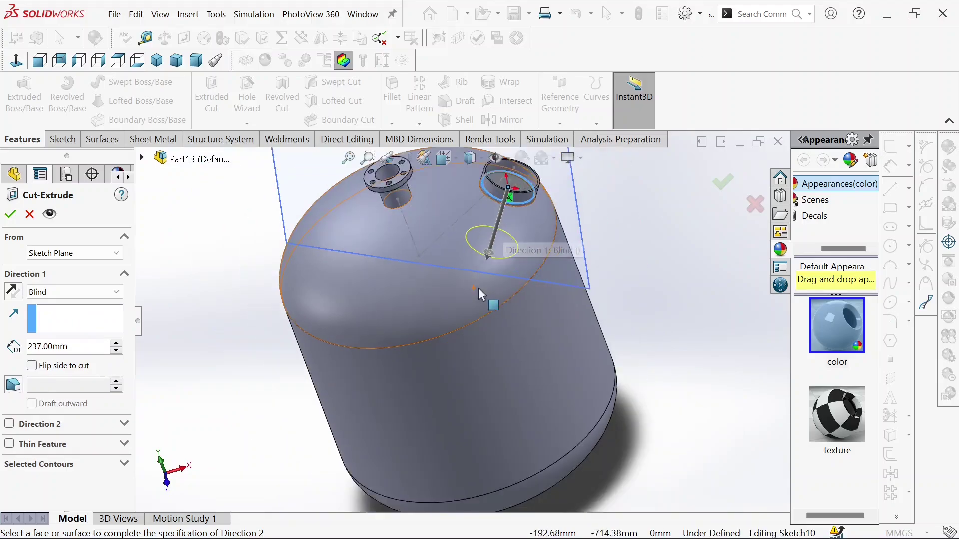
pyautogui.scroll(-2, 484, 245)
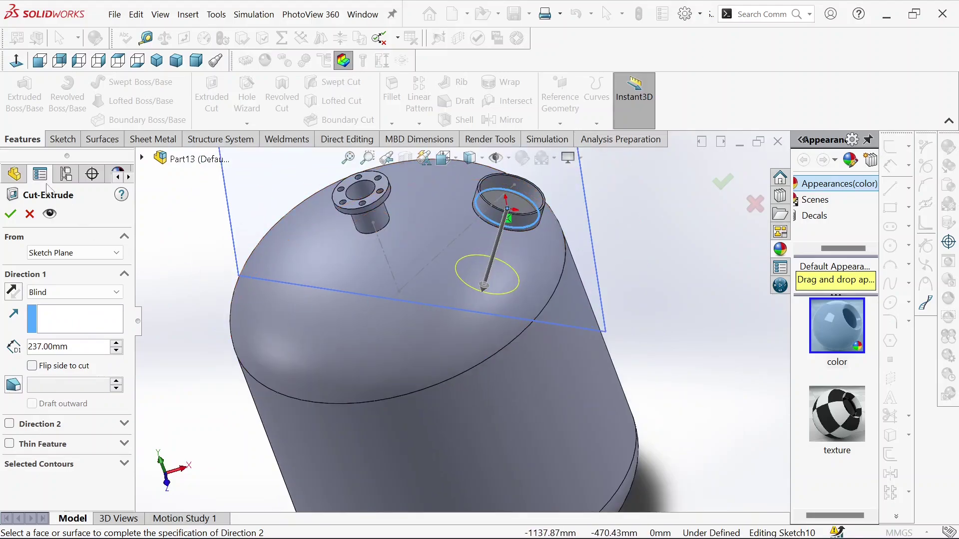
pyautogui.click(11, 215)
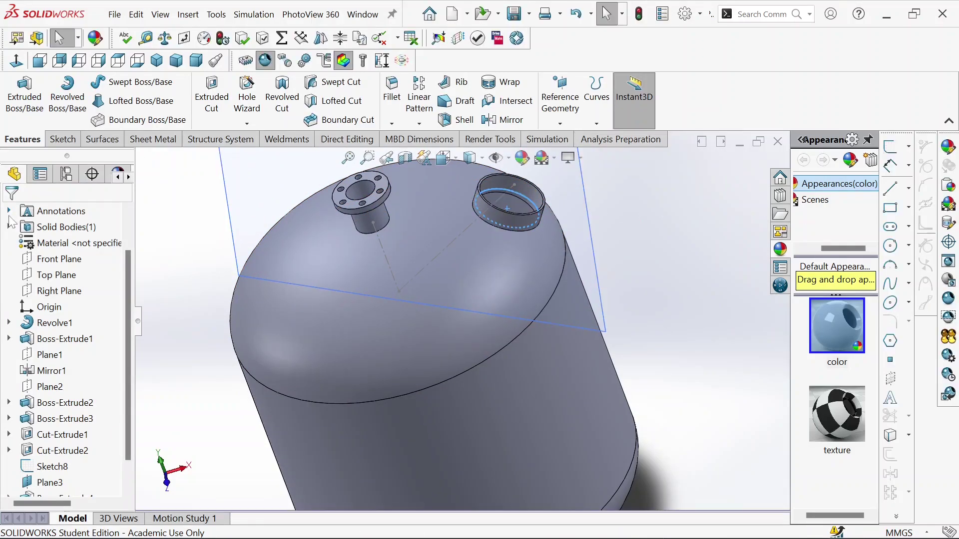
# Hide the reference plane Plane3 around the tank head.
pyautogui.scroll(3, 462, 264)
pyautogui.moveTo(463, 264); pyautogui.dragTo(463, 326, button='middle')
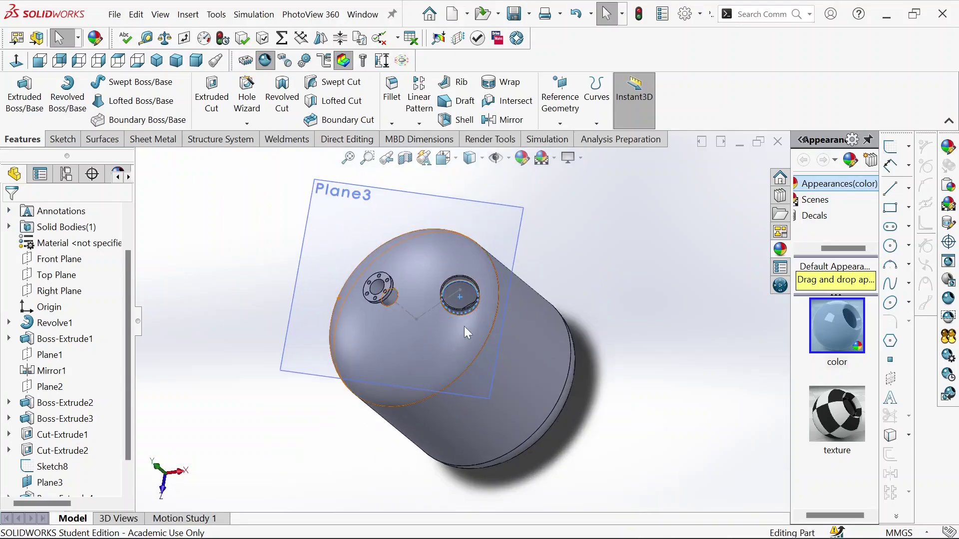
pyautogui.scroll(-3, 467, 320)
pyautogui.scroll(-2, 469, 324)
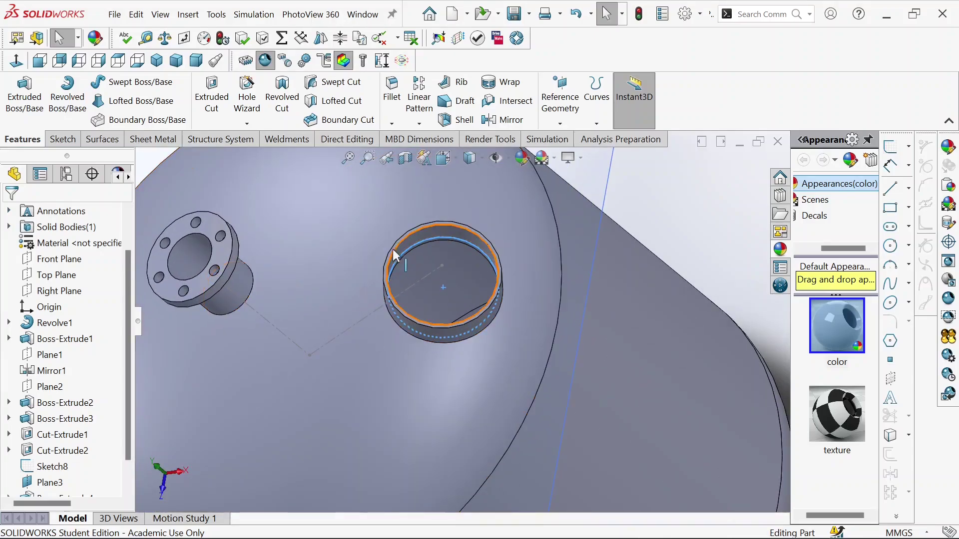
pyautogui.scroll(5, 411, 280)
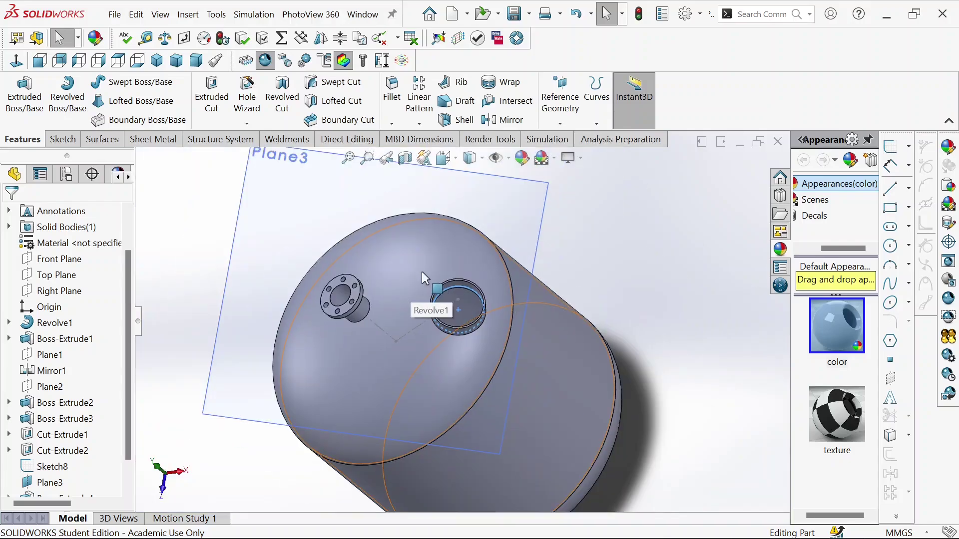
pyautogui.rightClick(514, 244)
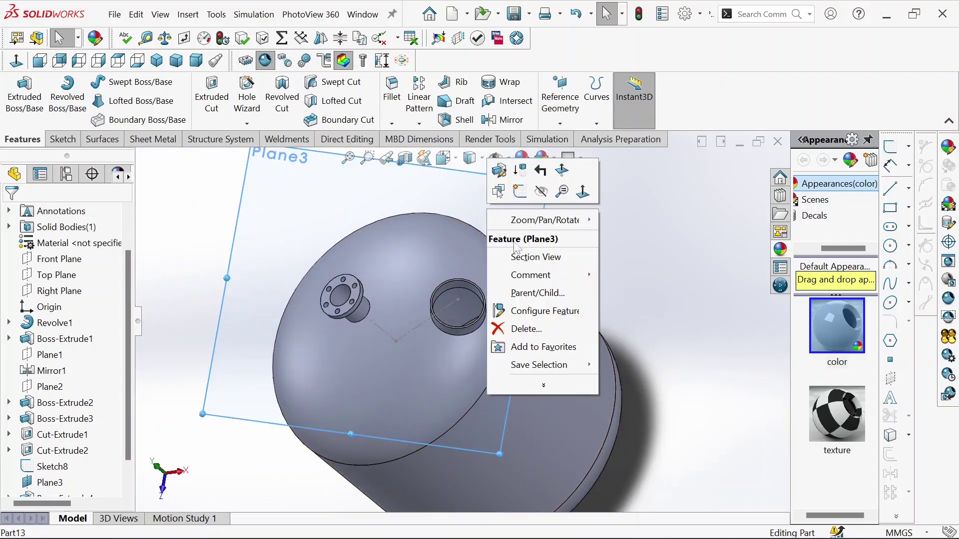
pyautogui.click(541, 192)
pyautogui.scroll(-4, 463, 288)
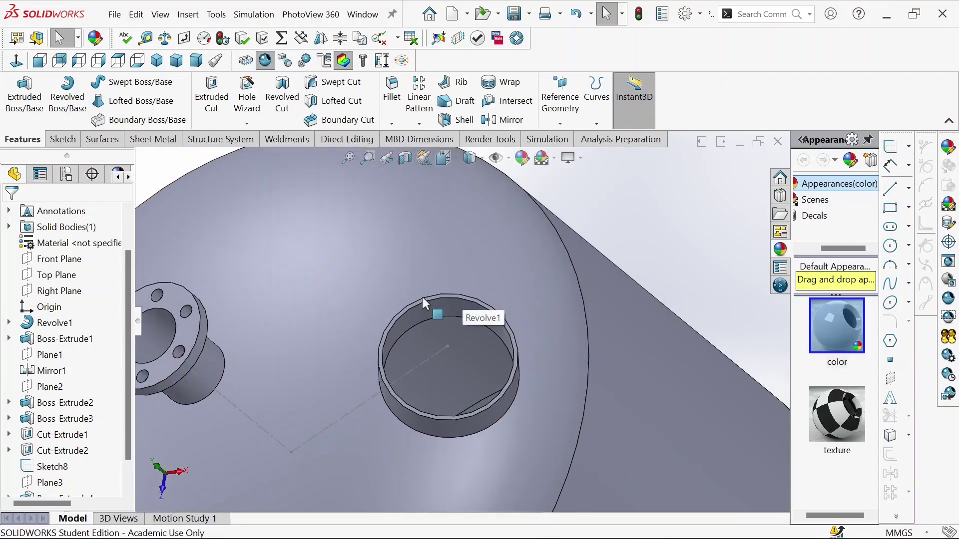
# On the wide nozzle's annular end face, sketch a circle about 395 mm in diameter, concentric with the nozzle.
pyautogui.click(452, 297)
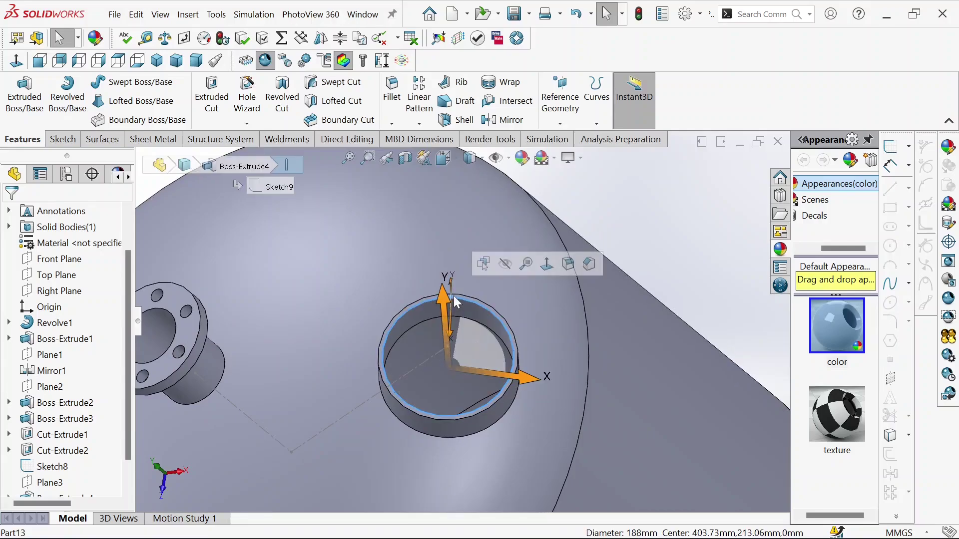
pyautogui.scroll(3, 454, 296)
pyautogui.moveTo(454, 296); pyautogui.dragTo(406, 429, button='middle')
pyautogui.scroll(-3, 405, 428)
pyautogui.hotkey('ctrl', '8')
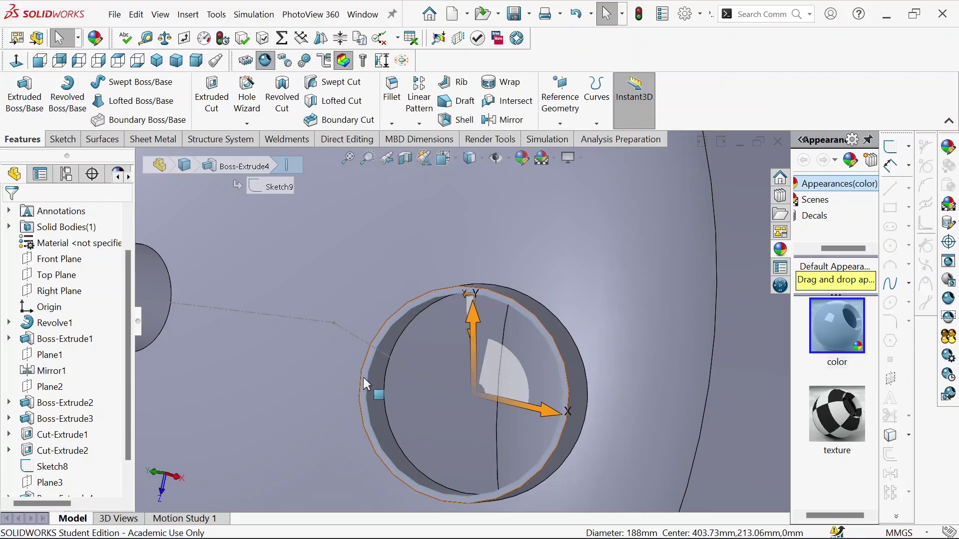
pyautogui.click(364, 377)
pyautogui.click(479, 350)
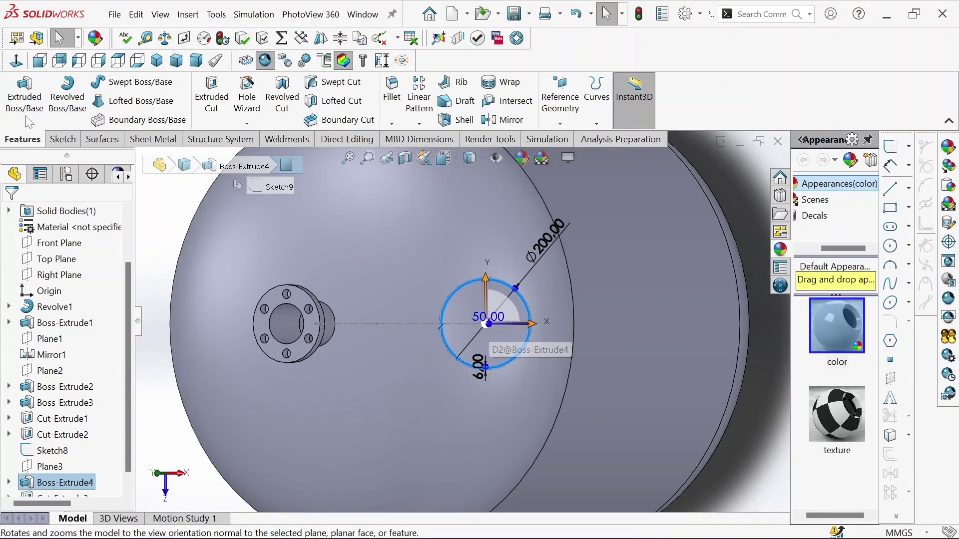
pyautogui.click(62, 139)
pyautogui.click(116, 83)
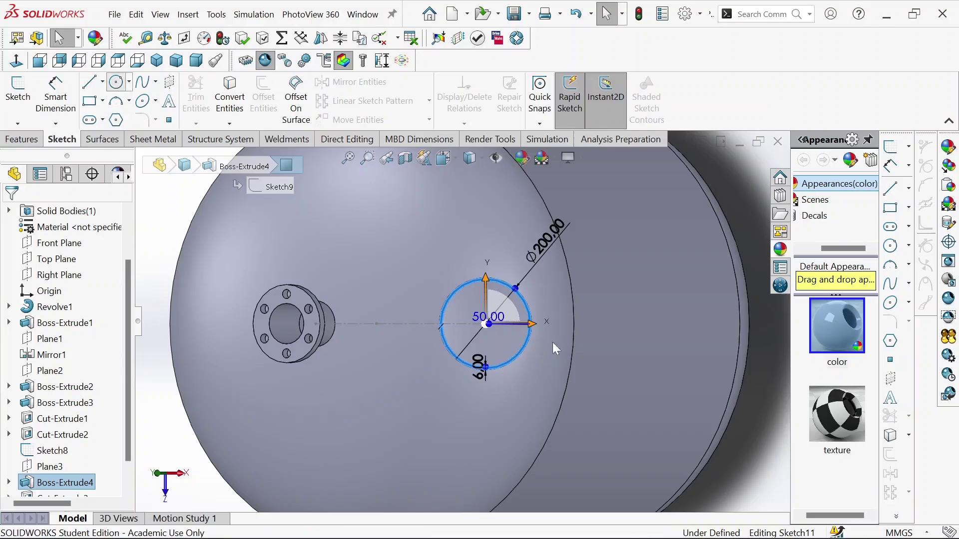
pyautogui.click(484, 324)
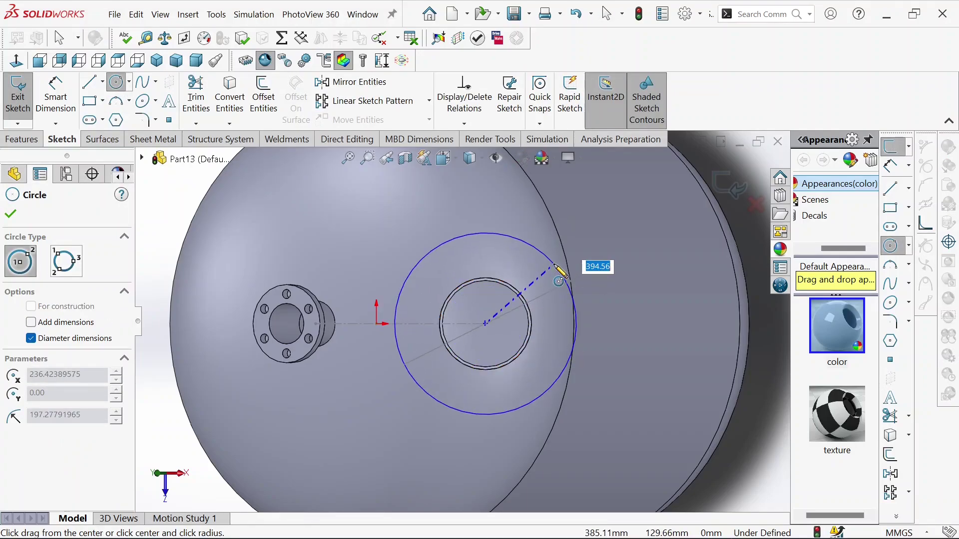
pyautogui.click(562, 272)
# Dimension the outer circle's diameter to 280 mm.
pyautogui.rightClick(556, 266)
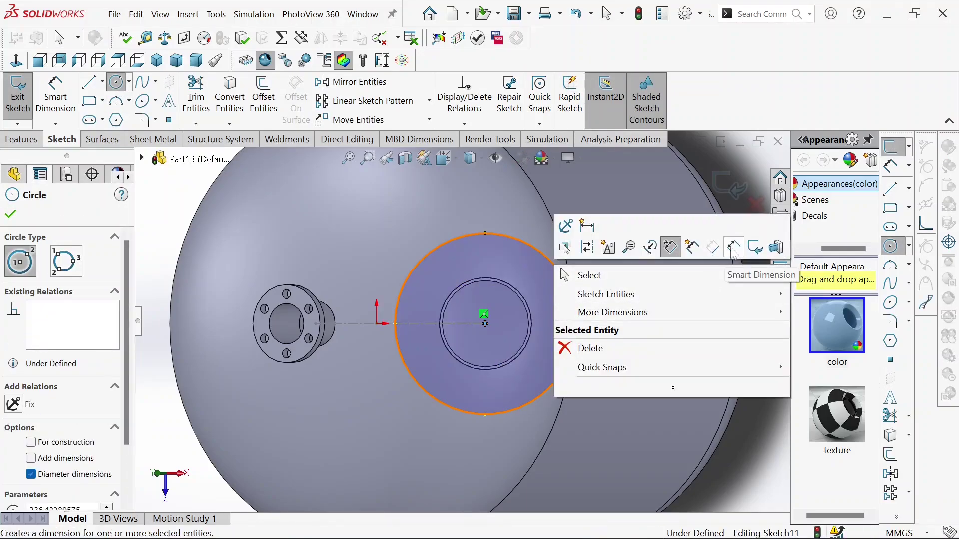
pyautogui.click(670, 247)
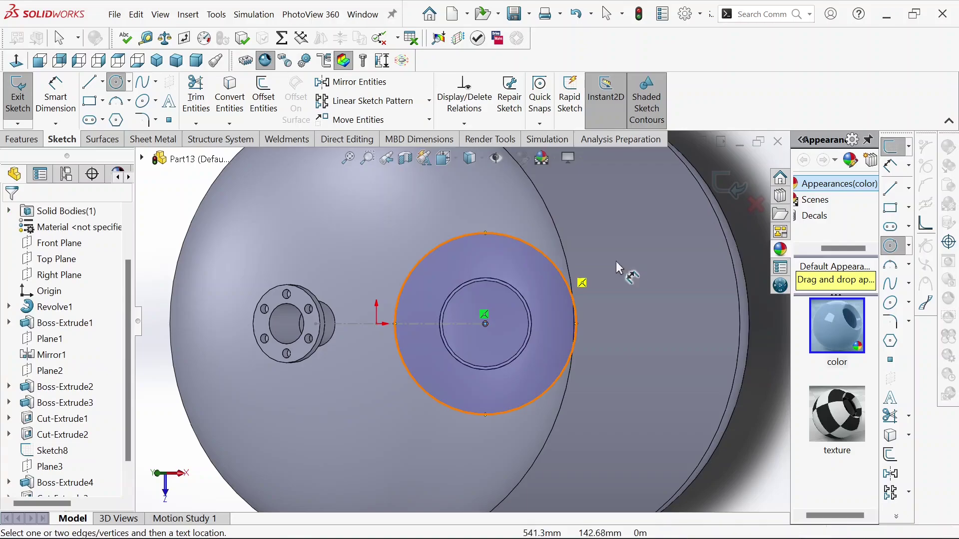
pyautogui.click(543, 250)
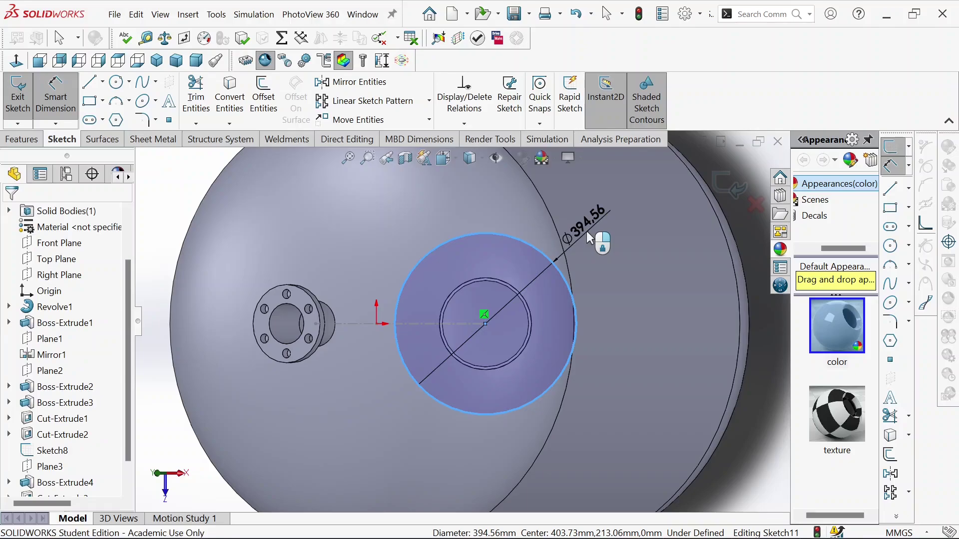
pyautogui.click(586, 231)
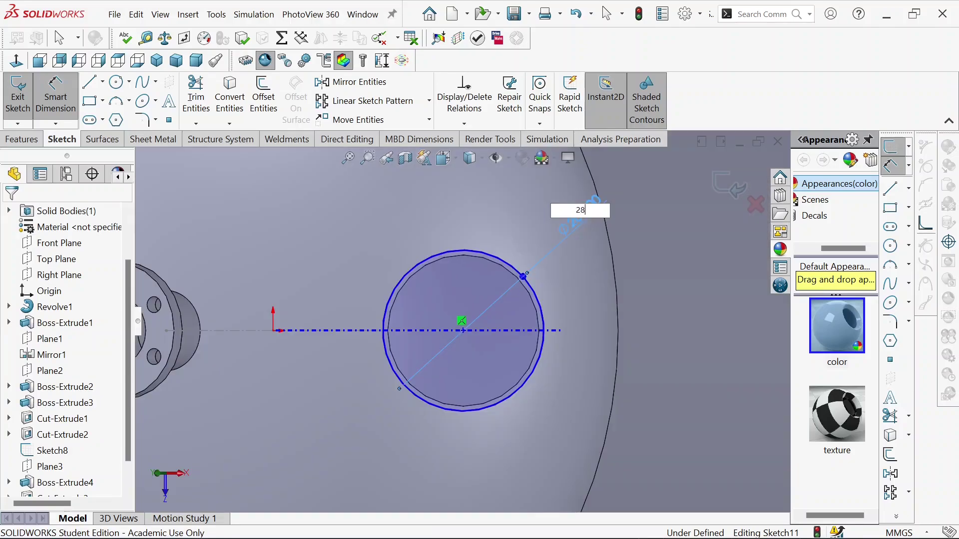
pyautogui.write('280')
pyautogui.press('Return')
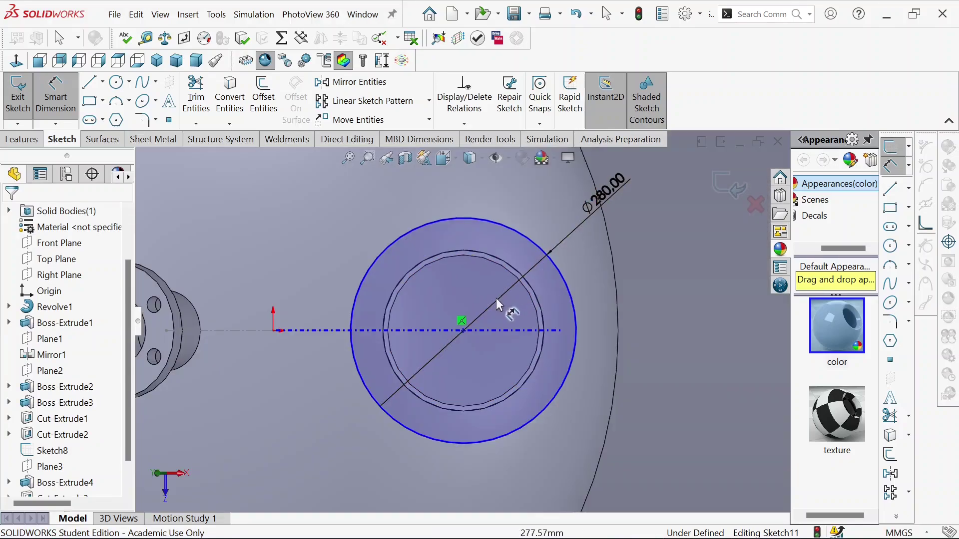
# Sketch a concentric 188 mm circle coincident with the nozzle's inner edge.
pyautogui.click(122, 86)
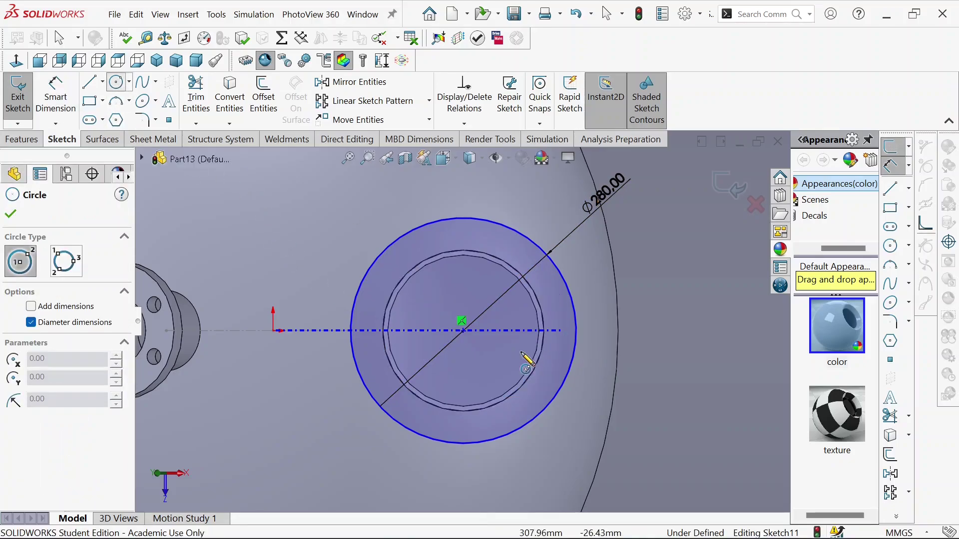
pyautogui.click(461, 321)
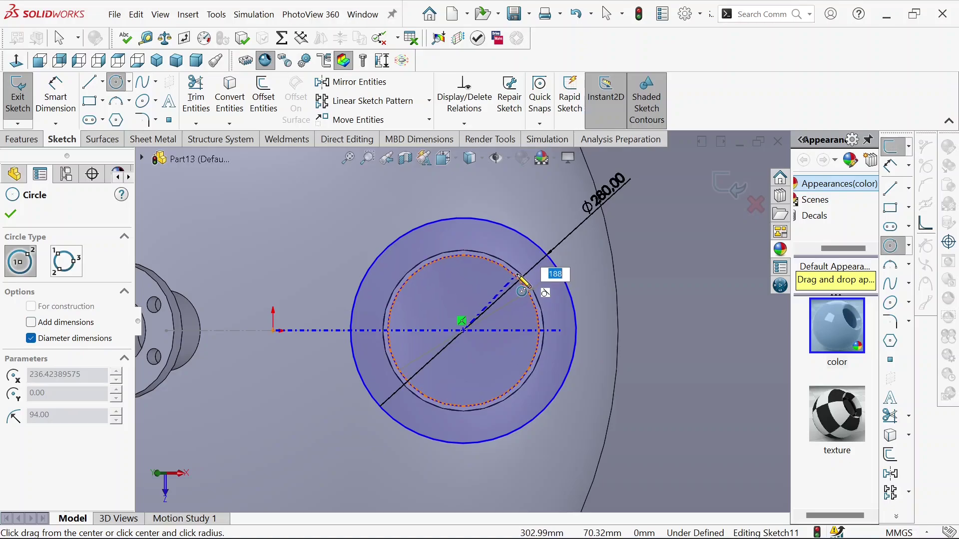
pyautogui.click(522, 283)
pyautogui.press('Escape')
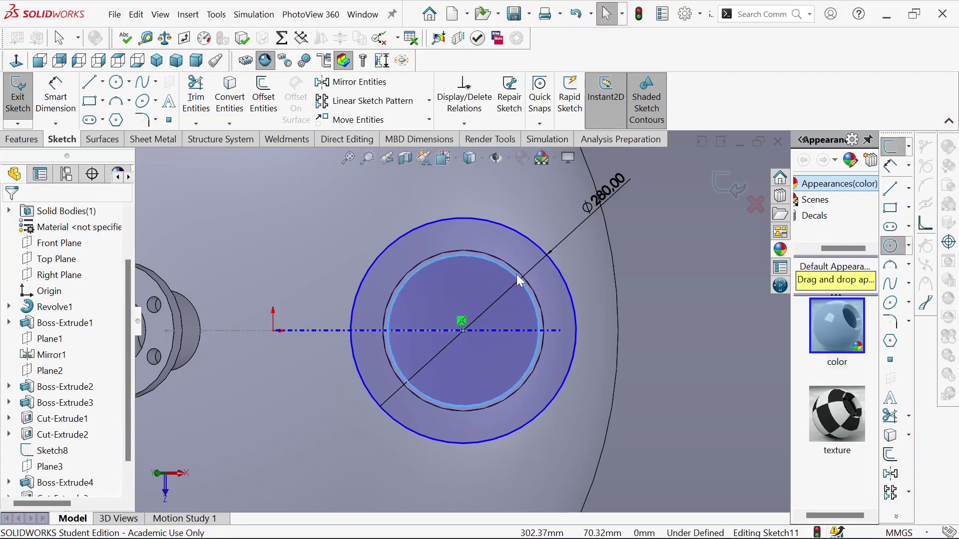
# Extrude the ring between the two circles as a flange with a Blind depth of 30 mm.
pyautogui.click(8, 140)
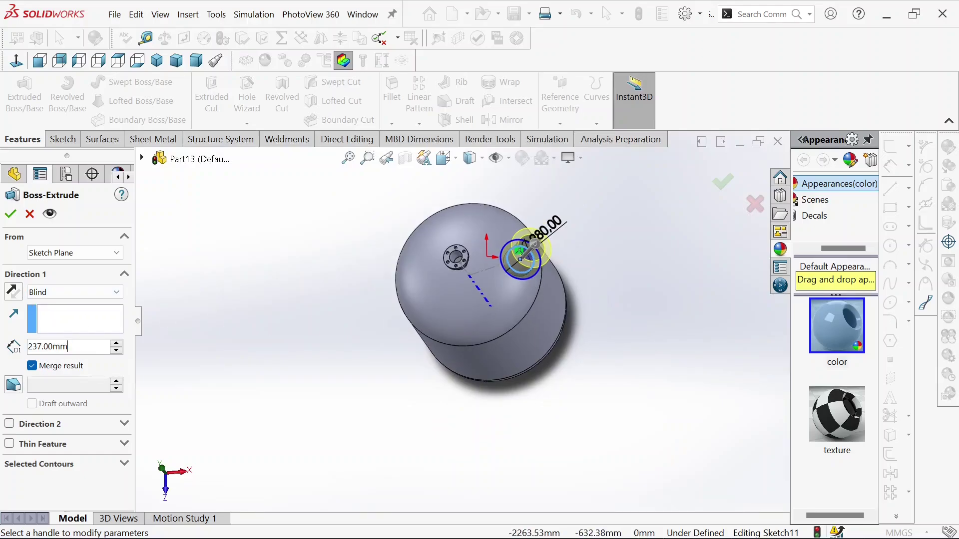
pyautogui.write('30')
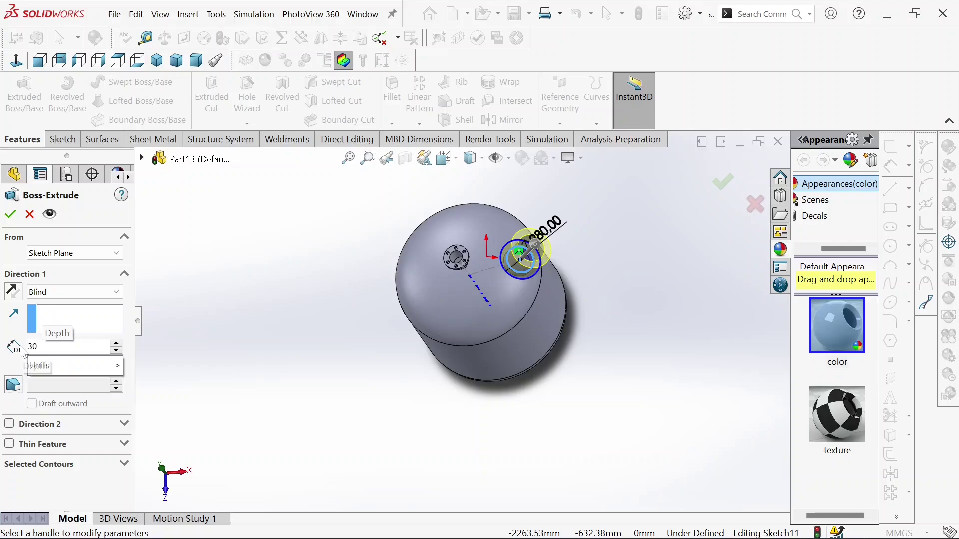
pyautogui.press('Return')
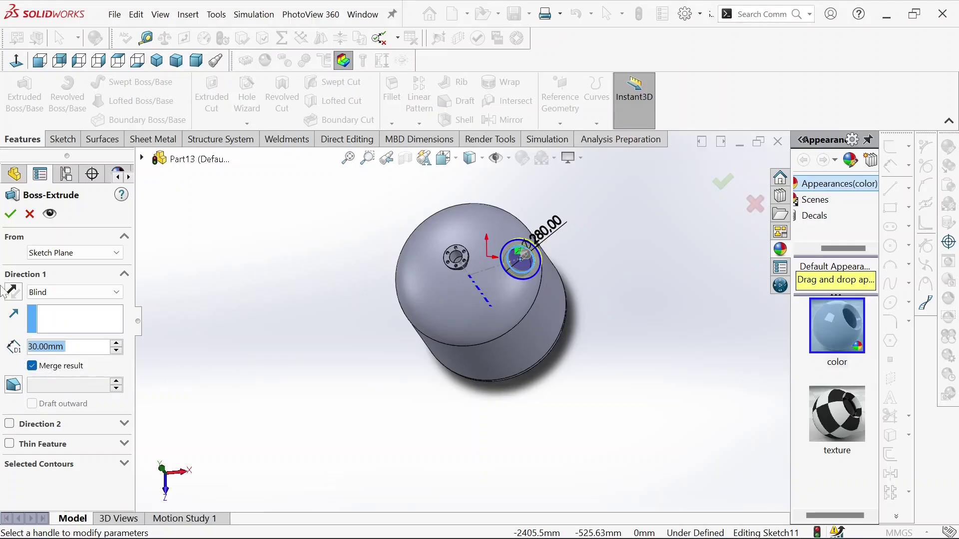
pyautogui.click(10, 215)
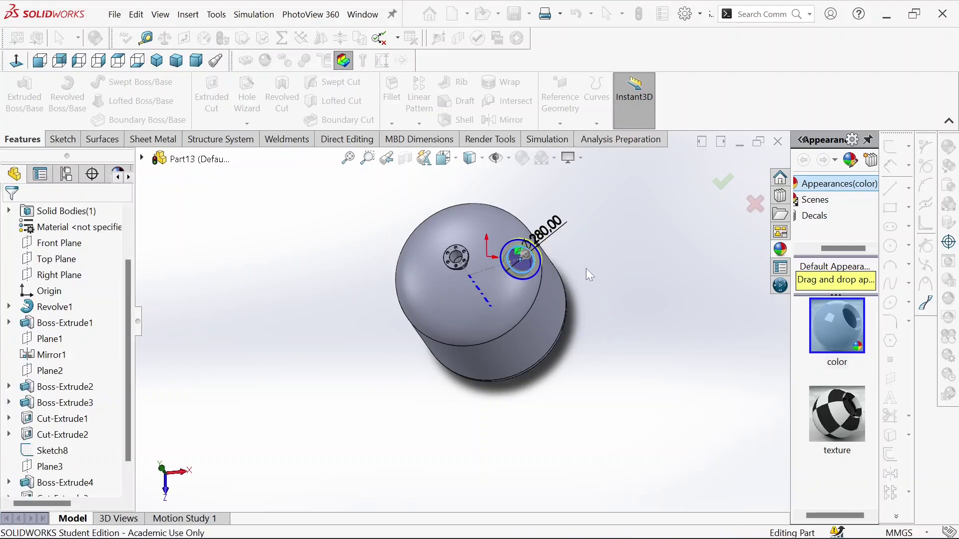
# On the wide nozzle's flange face, sketch a vertical construction centerline from the outer edge's uppermost point to the inner edge.
pyautogui.scroll(-5, 522, 265)
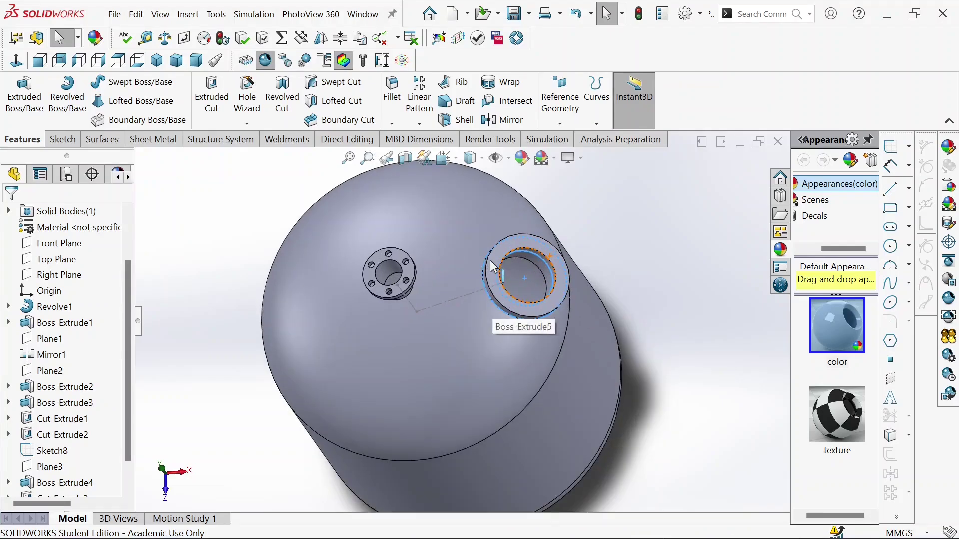
pyautogui.moveTo(530, 342); pyautogui.dragTo(516, 298, button='middle')
pyautogui.click(515, 285)
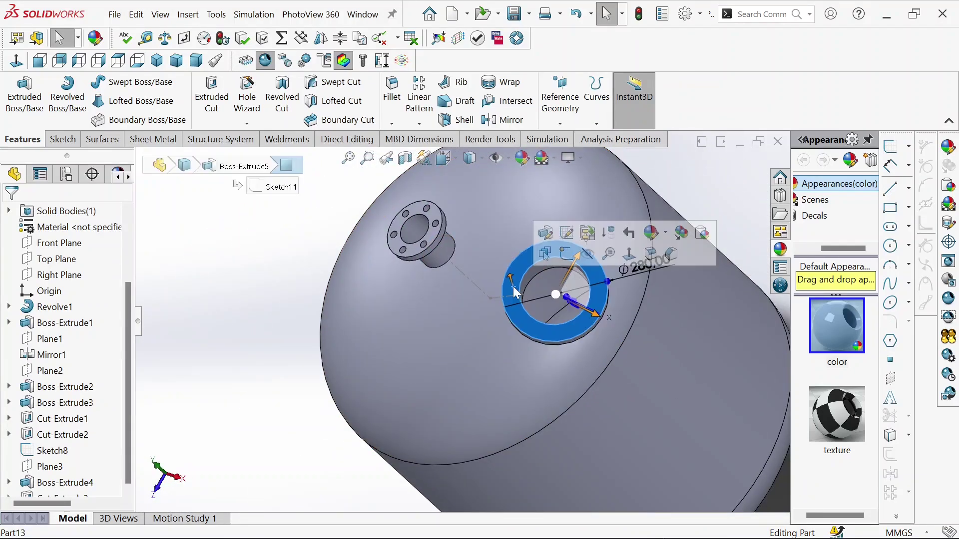
pyautogui.click(629, 254)
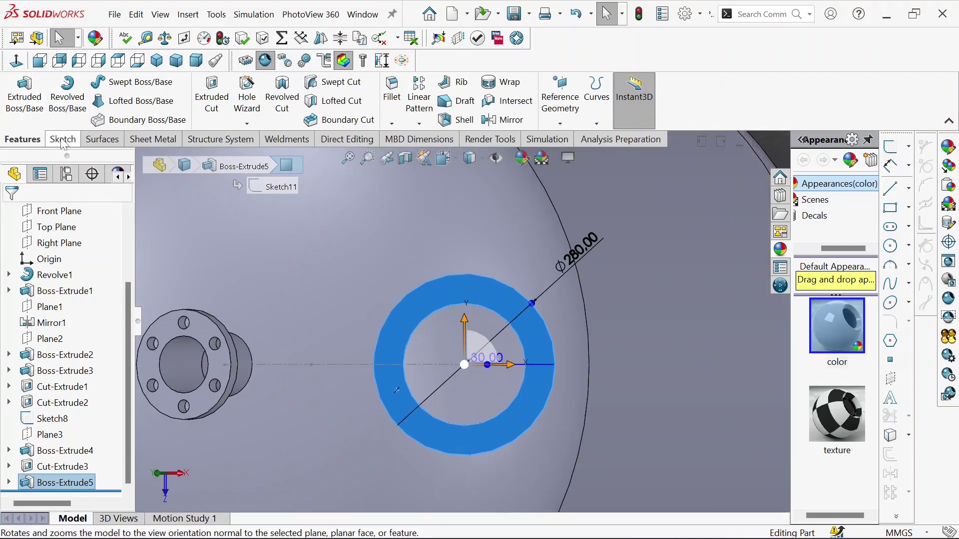
pyautogui.click(63, 140)
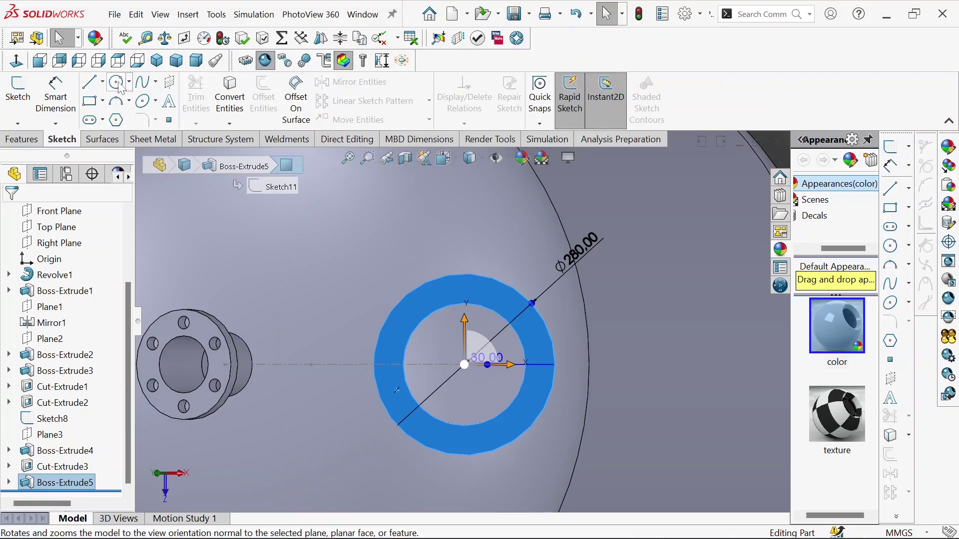
pyautogui.click(102, 82)
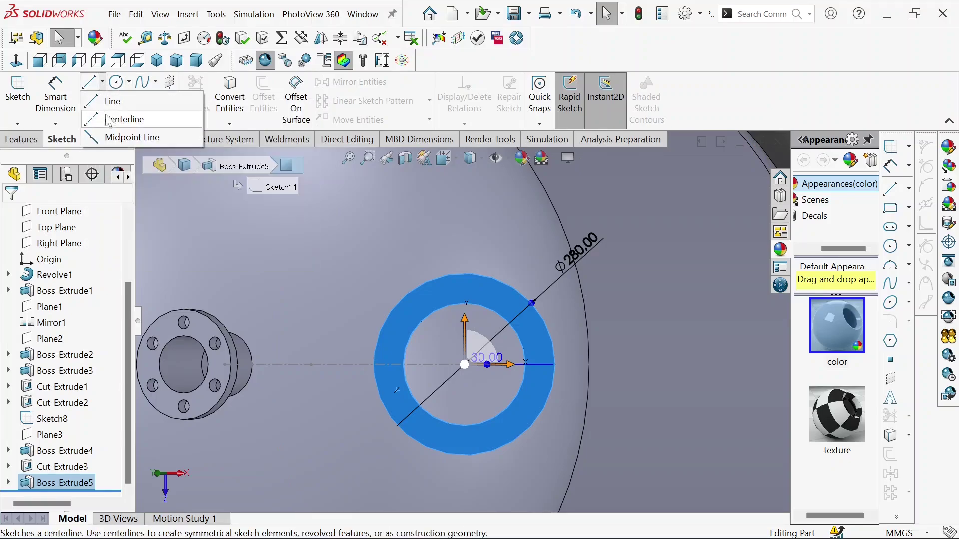
pyautogui.click(99, 120)
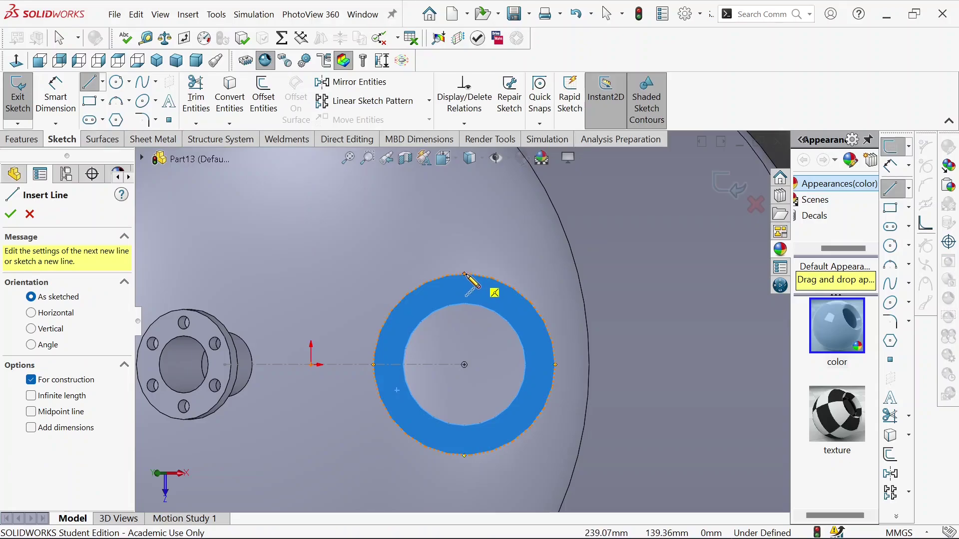
pyautogui.click(464, 274)
pyautogui.click(464, 304)
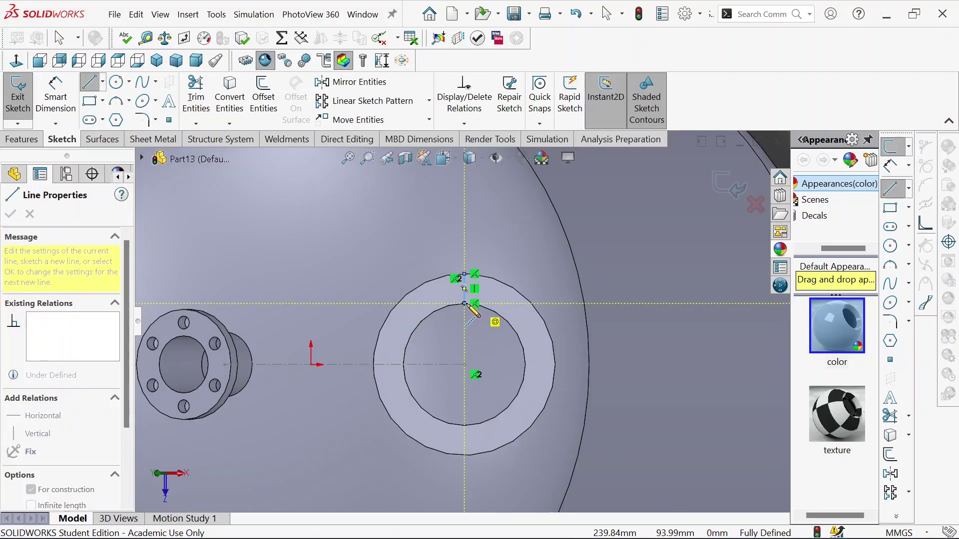
pyautogui.press('Escape')
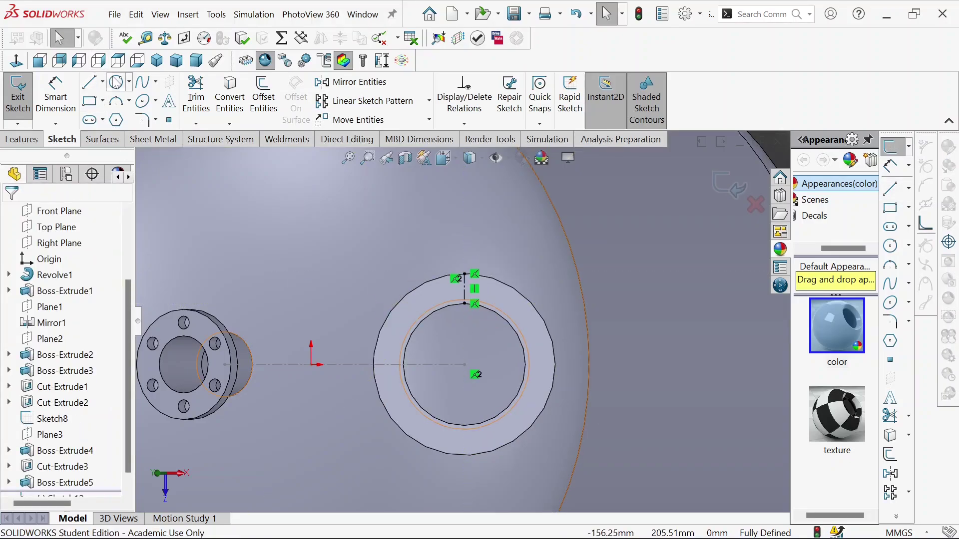
# Sketch a circle about 56 mm in diameter, centred on the centerline's midpoint.
pyautogui.click(116, 82)
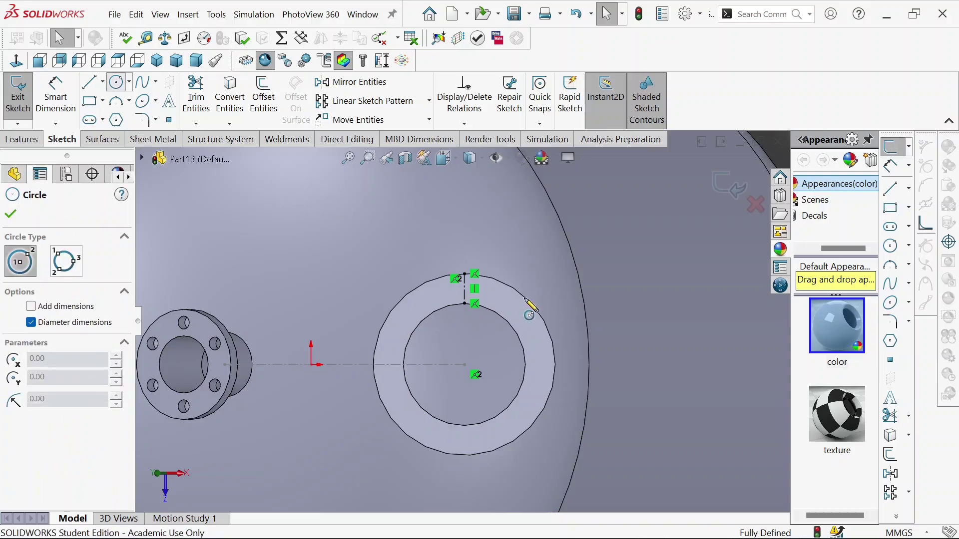
pyautogui.click(465, 289)
pyautogui.click(480, 297)
# Dimension the bolt-hole circle's diameter to 25 mm.
pyautogui.rightClick(483, 293)
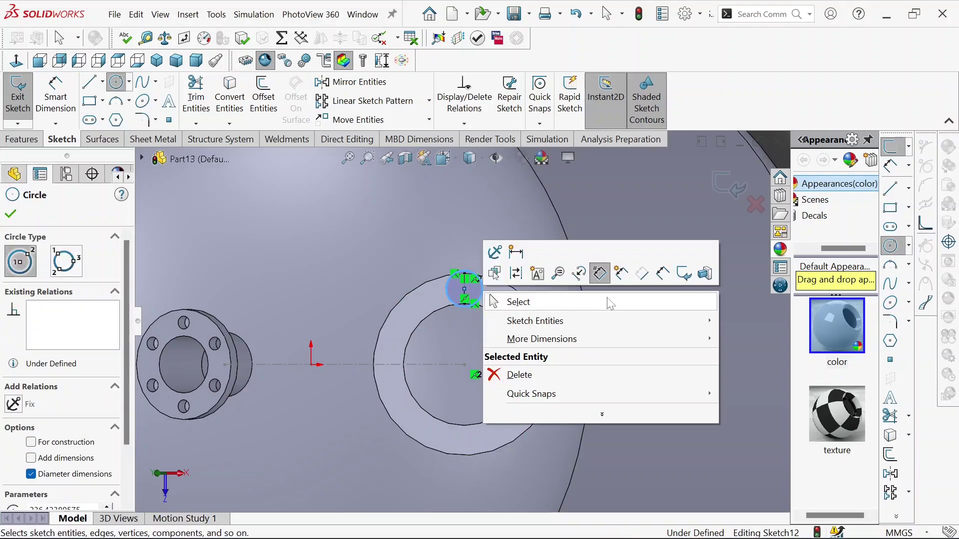
pyautogui.click(660, 282)
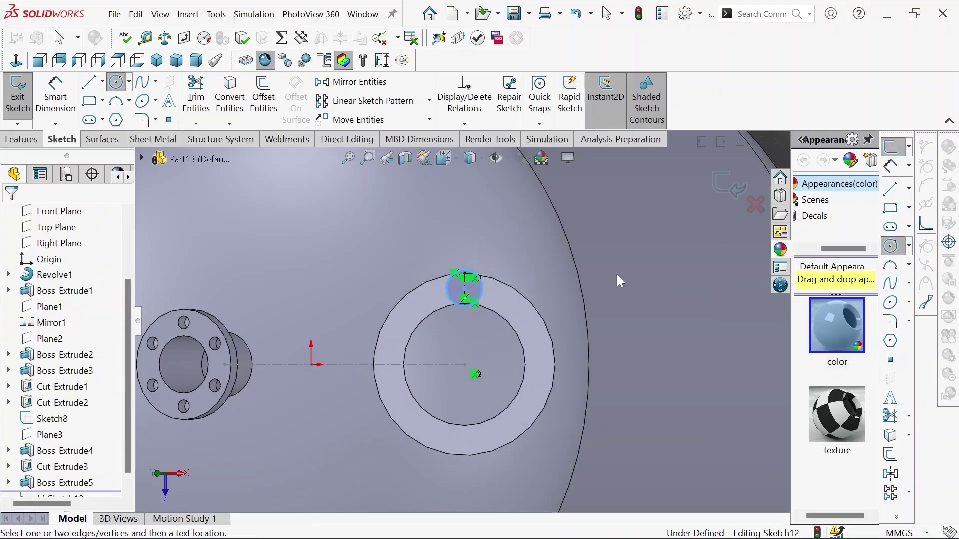
pyautogui.click(483, 289)
pyautogui.click(520, 244)
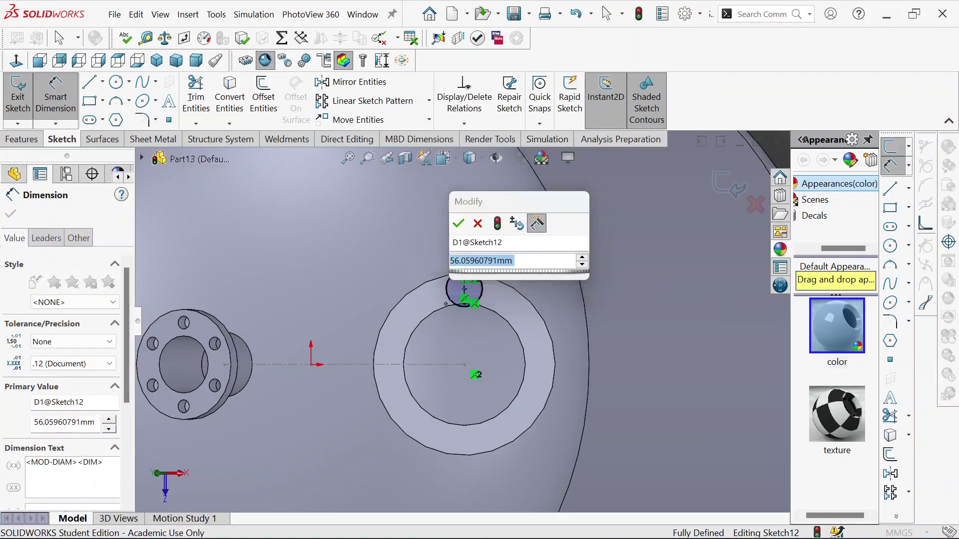
pyautogui.write('25')
pyautogui.press('Return')
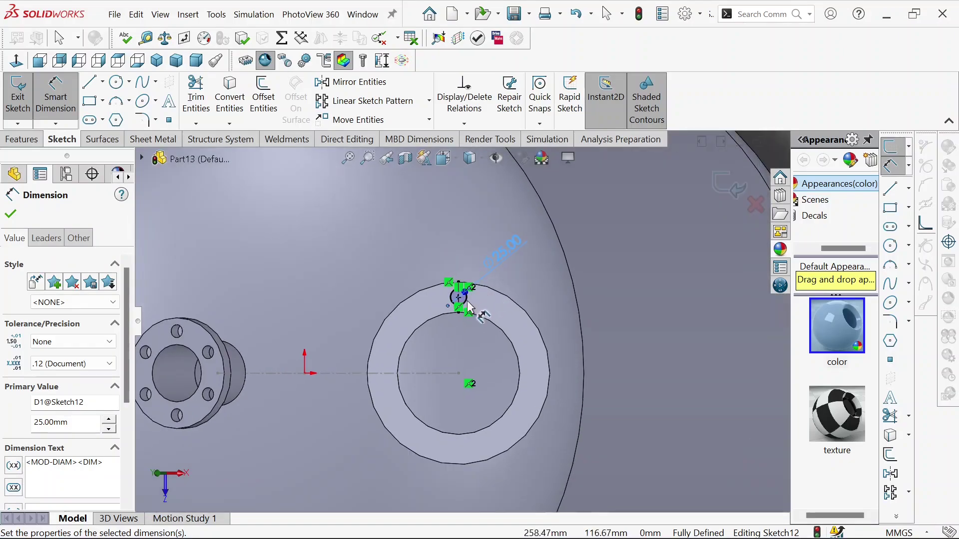
# Cut-extrude the bolt-hole circle through the flange with an Up To Surface end condition at the flange's rear face.
pyautogui.scroll(-1, 469, 306)
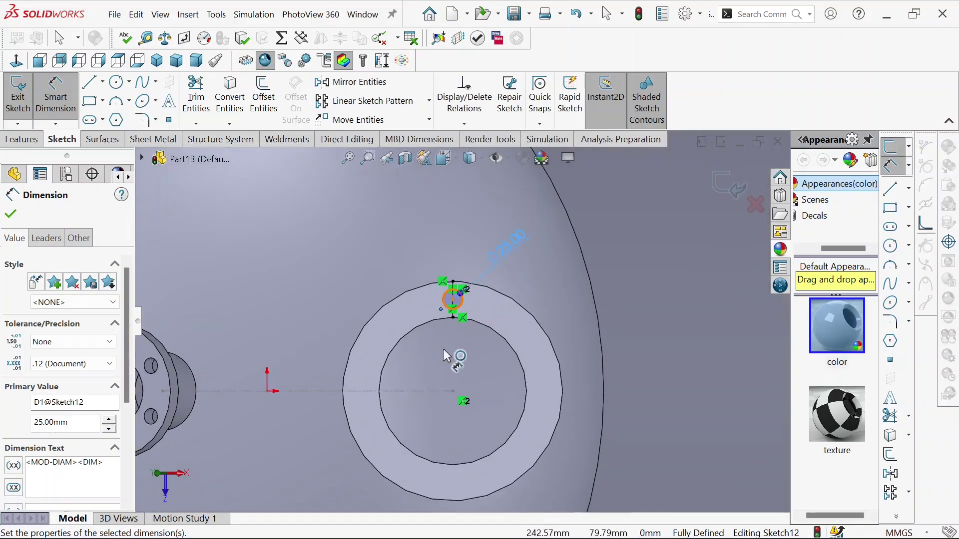
pyautogui.click(21, 140)
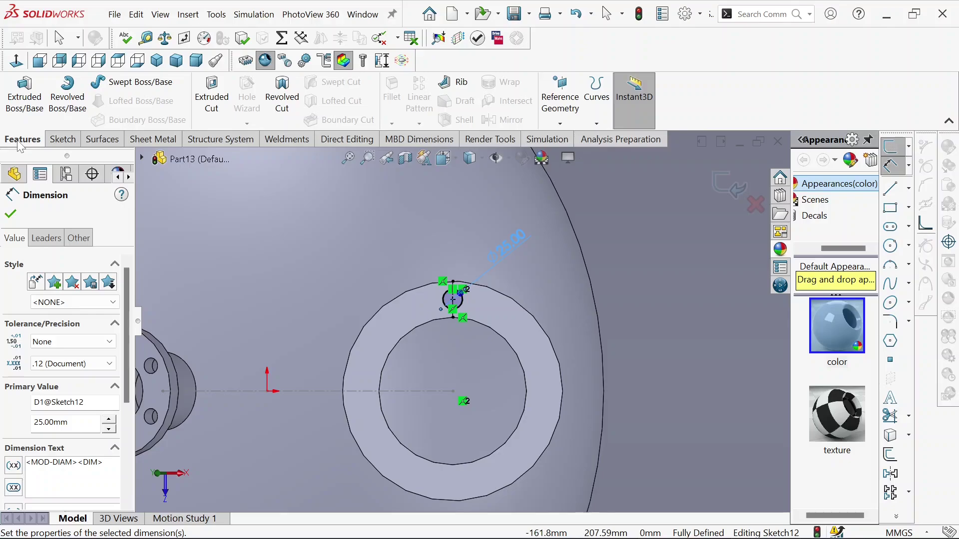
pyautogui.click(214, 96)
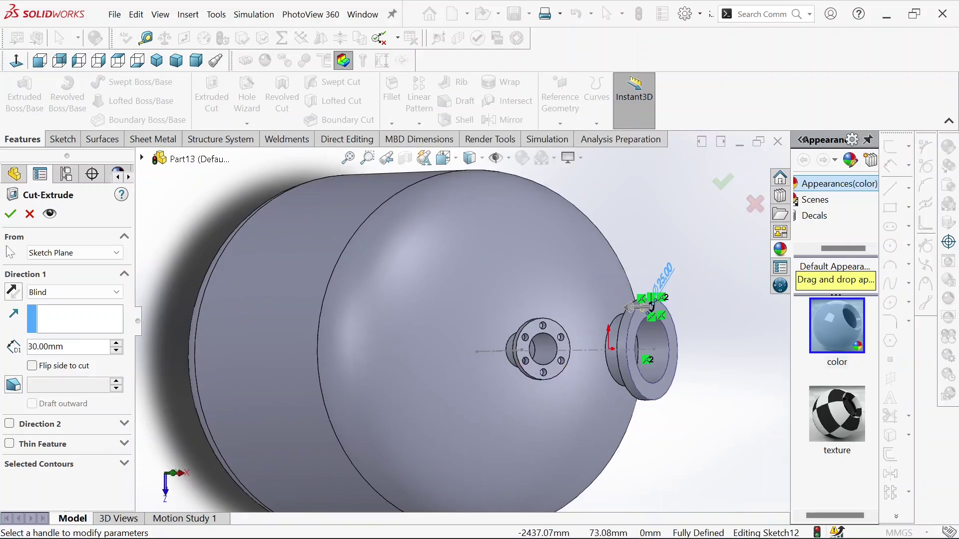
pyautogui.click(65, 297)
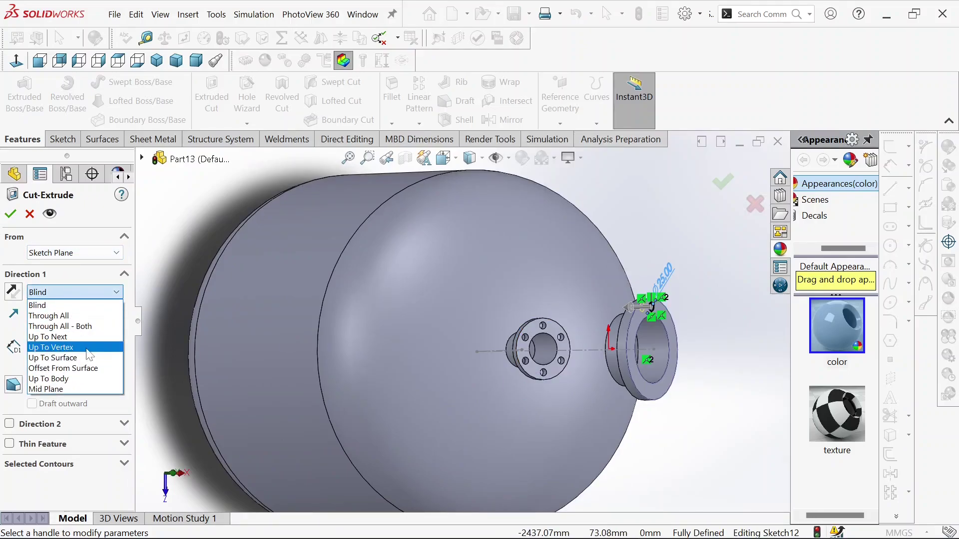
pyautogui.click(68, 361)
pyautogui.scroll(2, 604, 428)
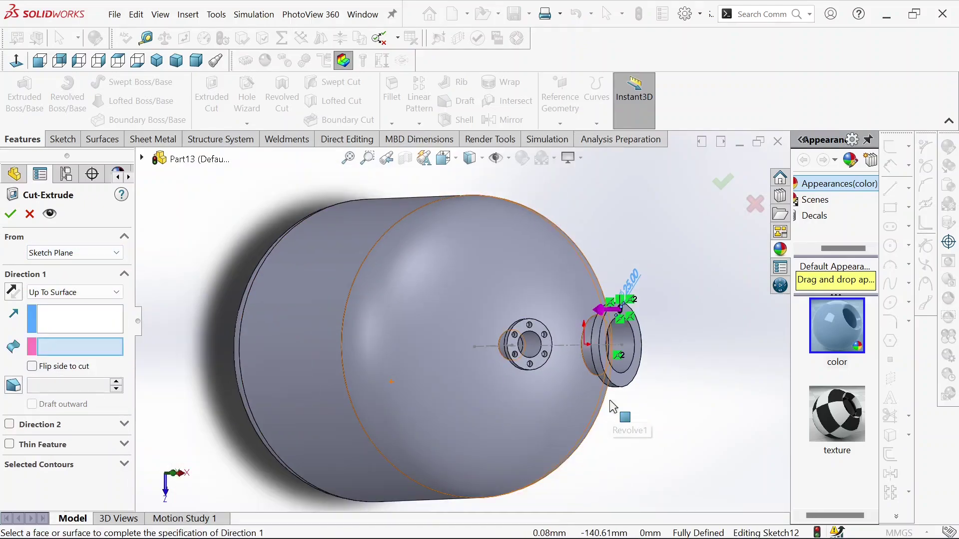
pyautogui.scroll(-3, 587, 347)
pyautogui.moveTo(586, 347); pyautogui.dragTo(551, 311, button='middle')
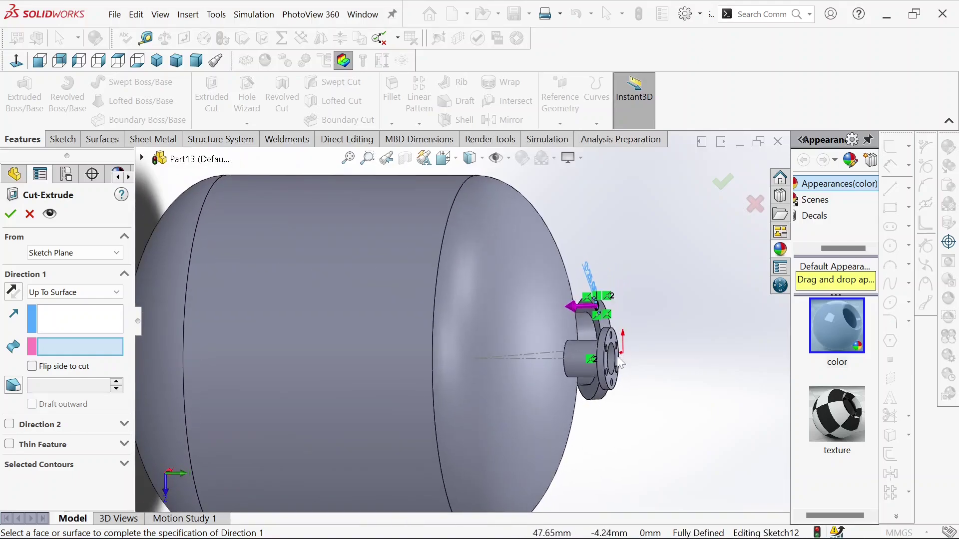
pyautogui.scroll(-5, 550, 311)
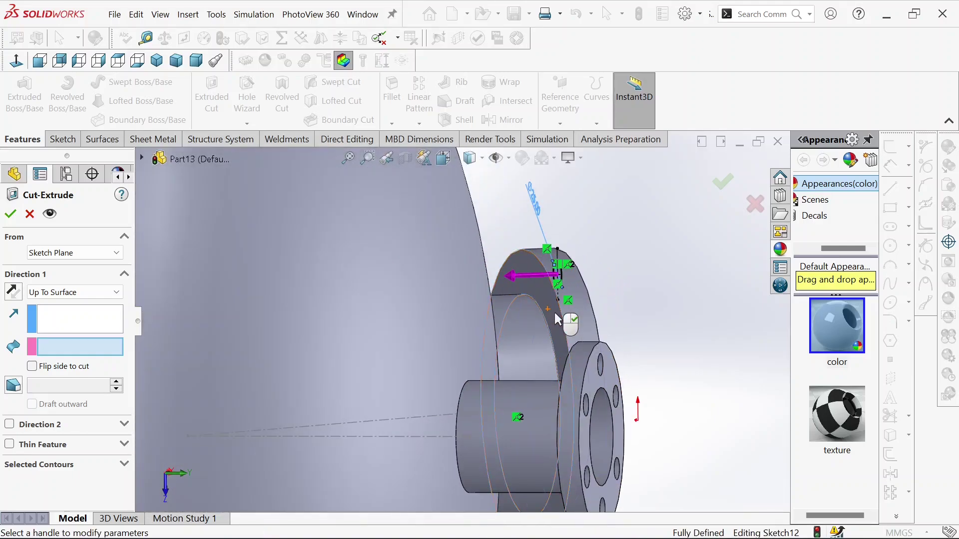
pyautogui.click(554, 315)
pyautogui.scroll(4, 407, 340)
pyautogui.scroll(2, 409, 345)
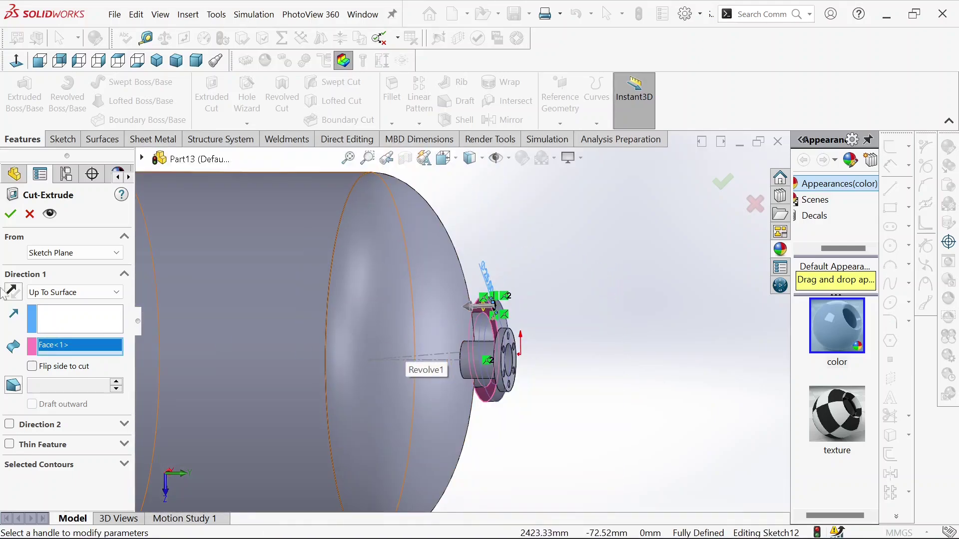
pyautogui.click(9, 213)
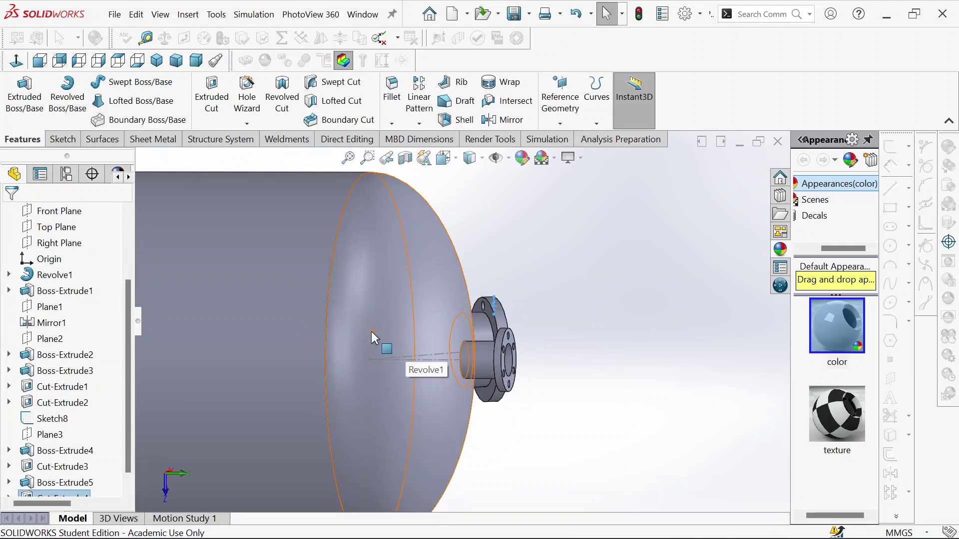
# Start a circular pattern of the 25 mm bolt-hole cut, using the wide nozzle's inner circular edge as the axis reference.
pyautogui.scroll(3, 371, 332)
pyautogui.moveTo(370, 331); pyautogui.dragTo(274, 282, button='middle')
pyautogui.press('Escape')
pyautogui.scroll(-4, 392, 290)
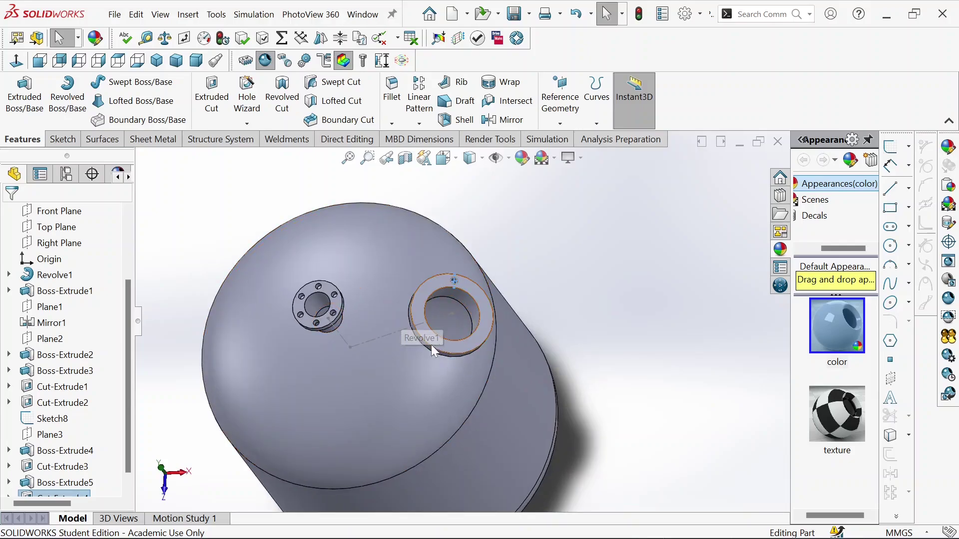
pyautogui.scroll(2, 445, 319)
pyautogui.scroll(-2, 481, 316)
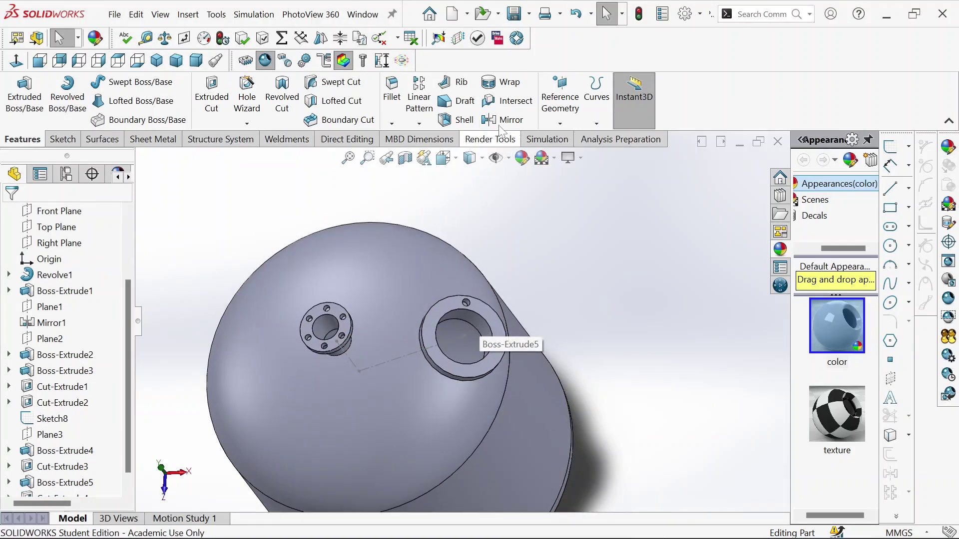
pyautogui.click(419, 123)
pyautogui.click(450, 154)
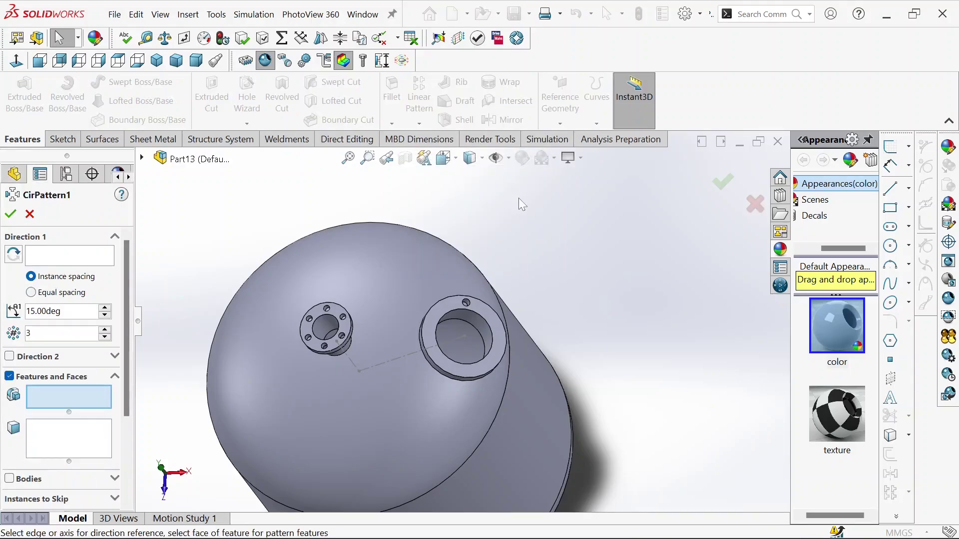
pyautogui.click(455, 309)
pyautogui.moveTo(487, 210); pyautogui.dragTo(693, 253)
pyautogui.scroll(-2, 450, 316)
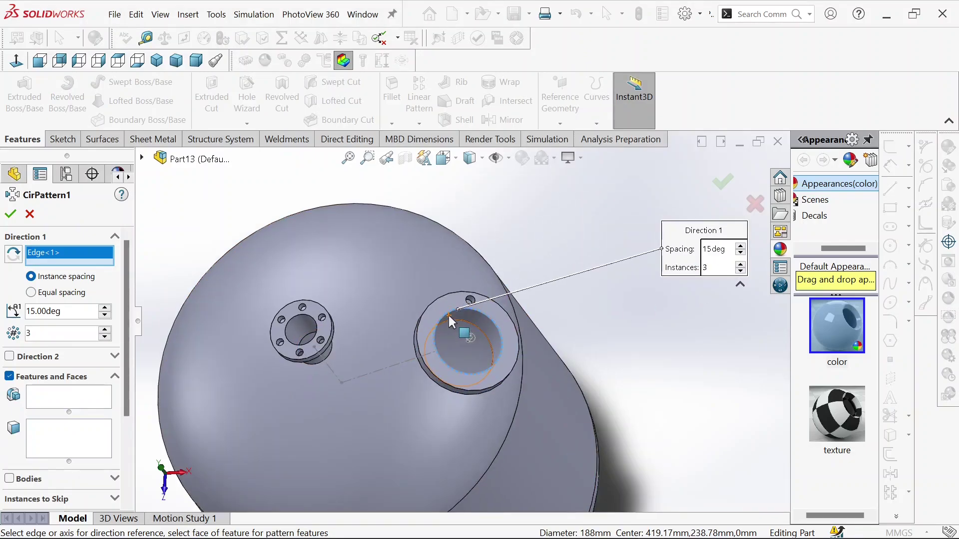
pyautogui.click(41, 397)
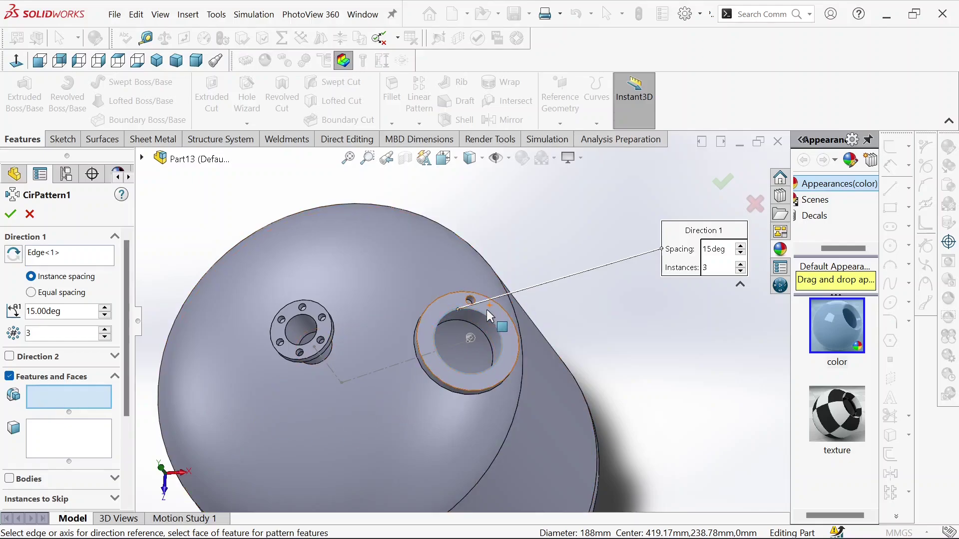
pyautogui.click(469, 329)
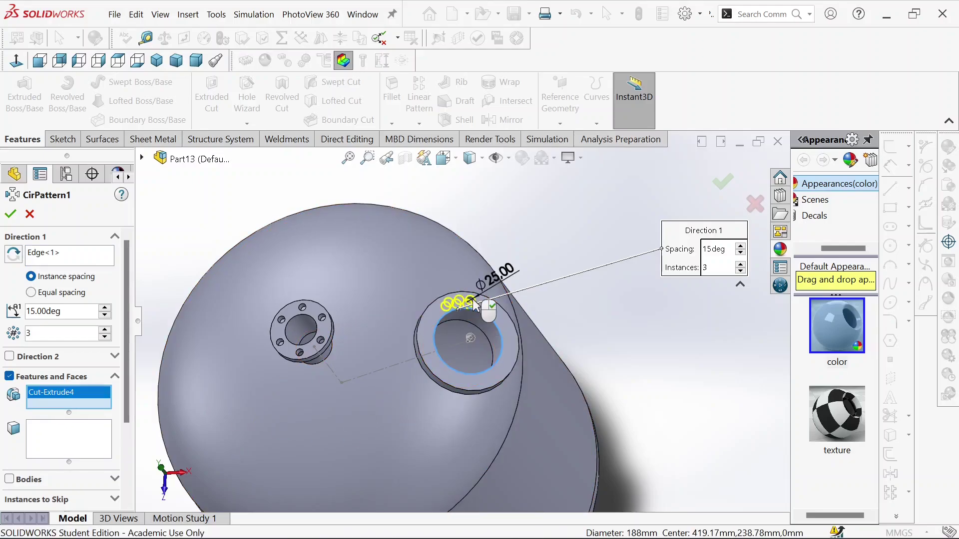
# Set the bolt-hole pattern to 6 instances with equal spacing over 360 degrees and create it.
pyautogui.scroll(2, 466, 347)
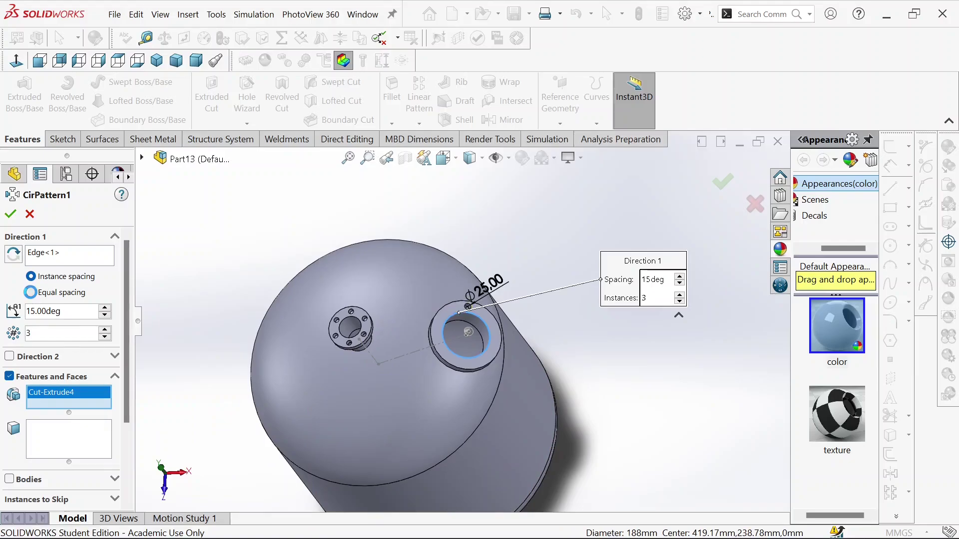
pyautogui.click(31, 293)
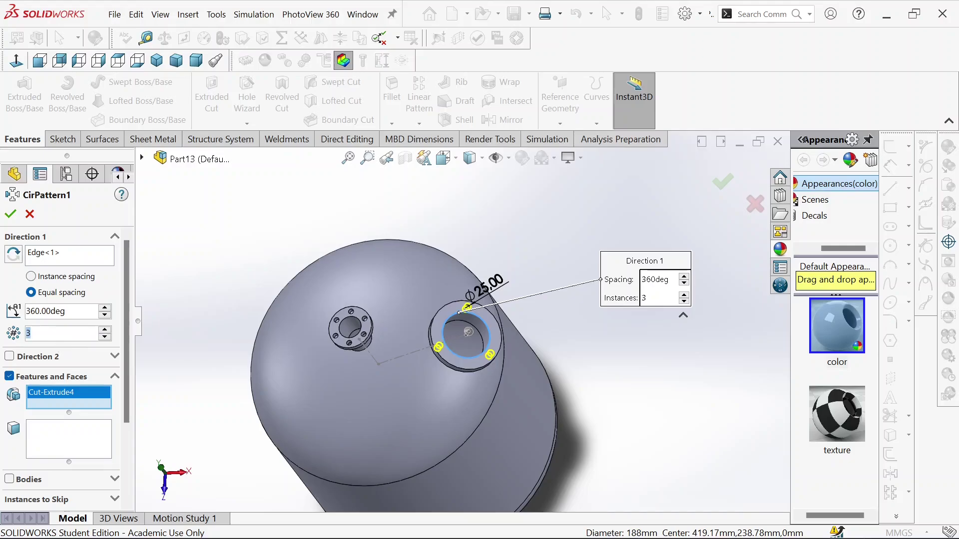
pyautogui.write('6')
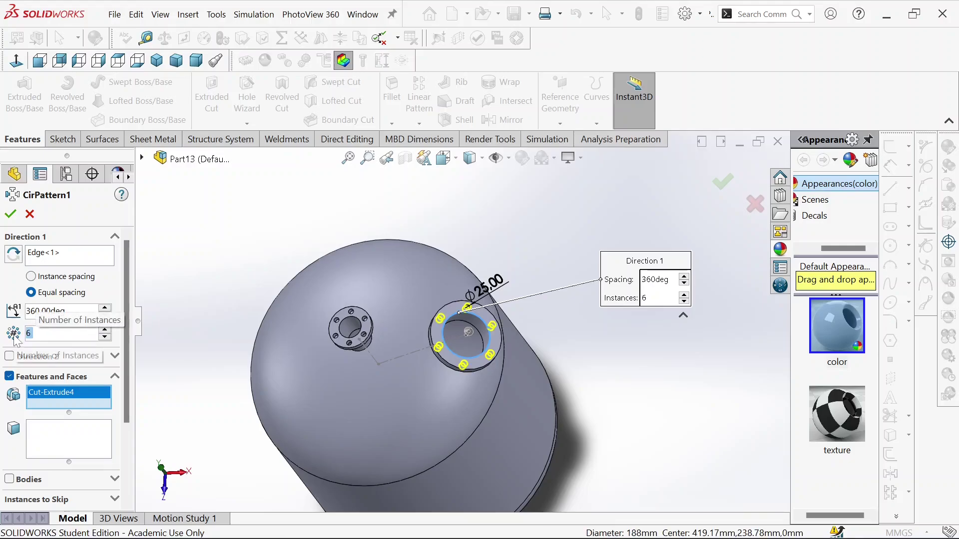
pyautogui.click(11, 216)
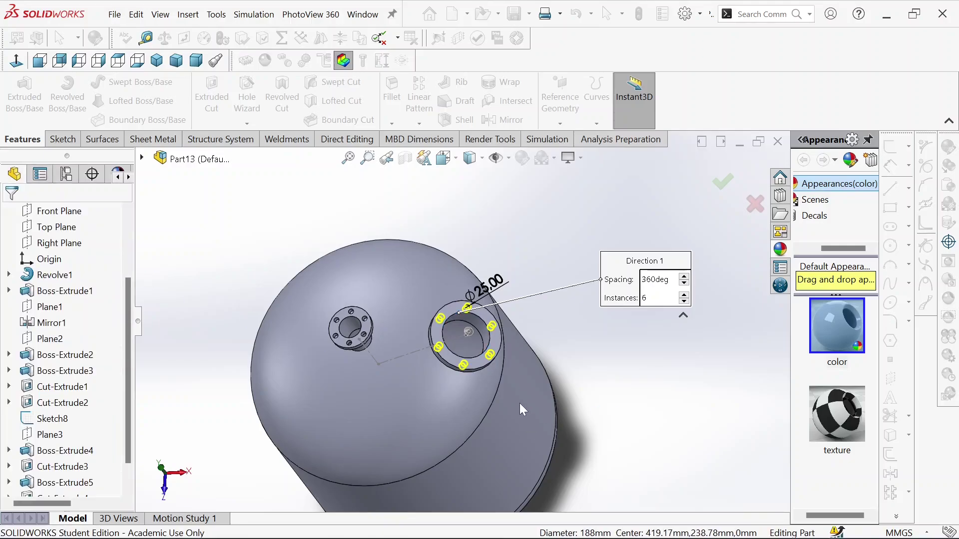
# Start a feature mirror using Plane1, the tank's mid-height plane, as the mirror plane.
pyautogui.scroll(5, 491, 401)
pyautogui.moveTo(491, 402); pyautogui.dragTo(430, 395, button='middle')
pyautogui.scroll(-3, 431, 395)
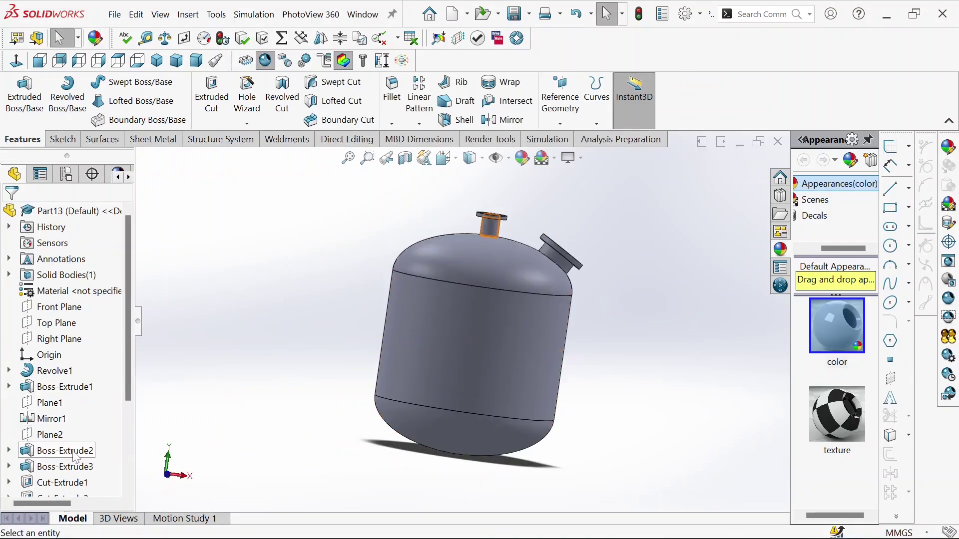
pyautogui.click(50, 403)
pyautogui.scroll(2, 330, 224)
pyautogui.scroll(-2, 513, 244)
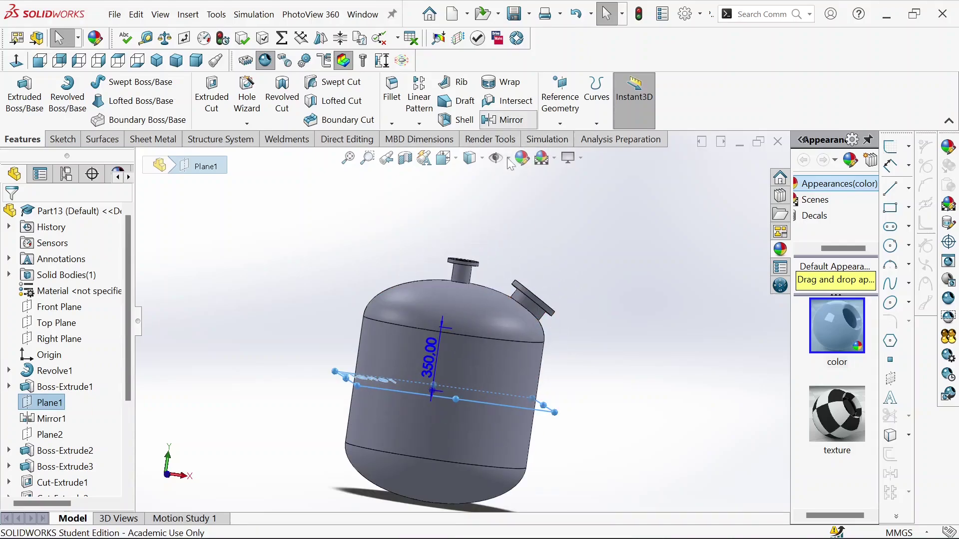
pyautogui.click(505, 120)
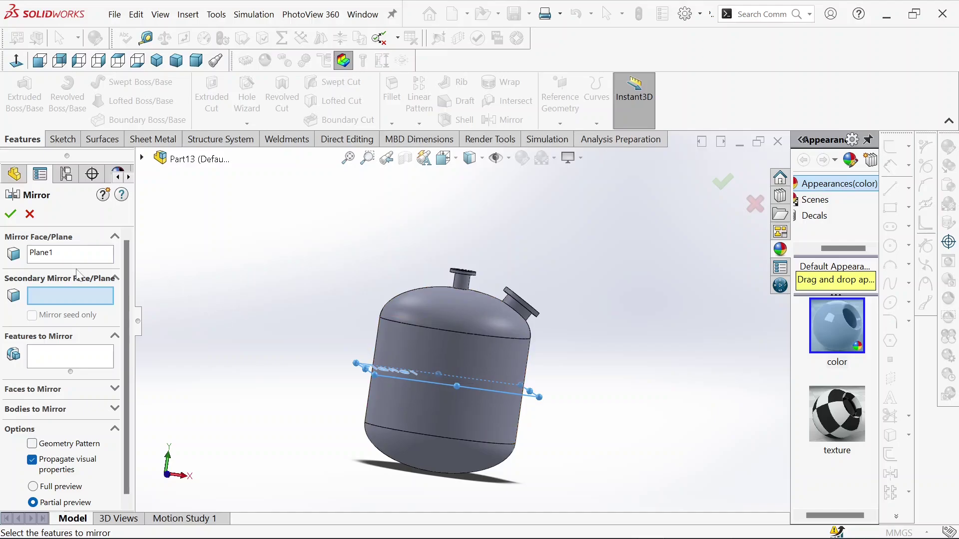
pyautogui.scroll(1, 248, 360)
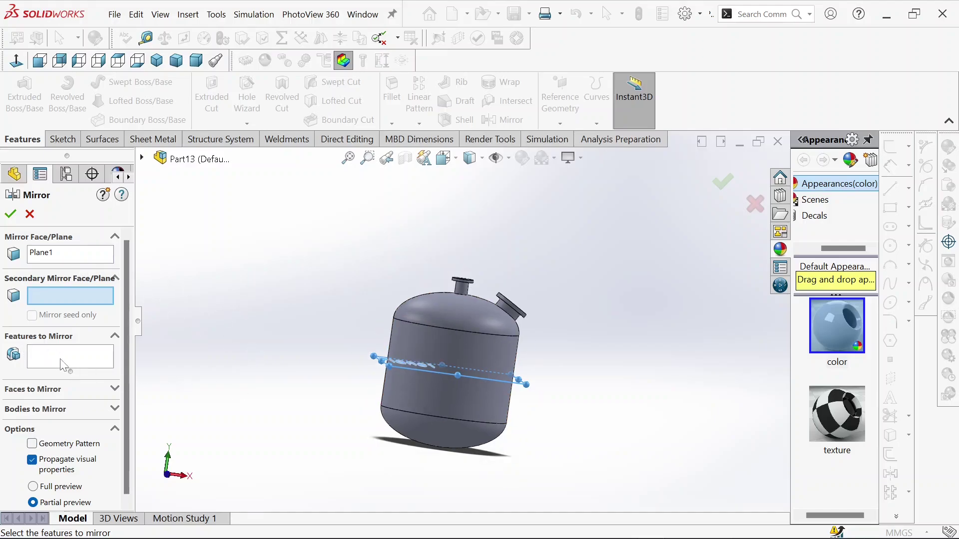
pyautogui.click(63, 364)
pyautogui.scroll(-2, 449, 344)
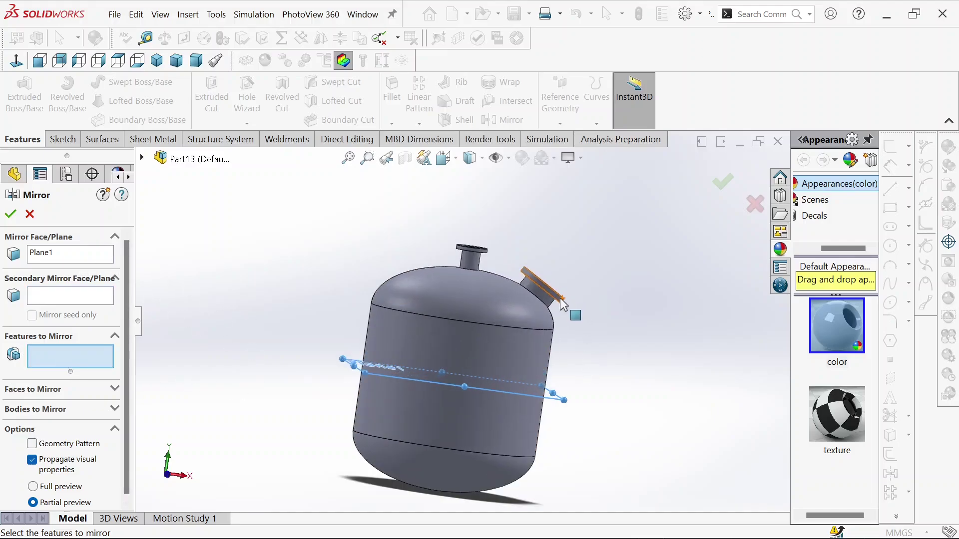
# Mirror the wide nozzle's CirPattern1, Cut-Extrude4, Boss-Extrude5, Cut-Extrude3 and Boss-Extrude4 to the tank's lower head.
pyautogui.click(142, 159)
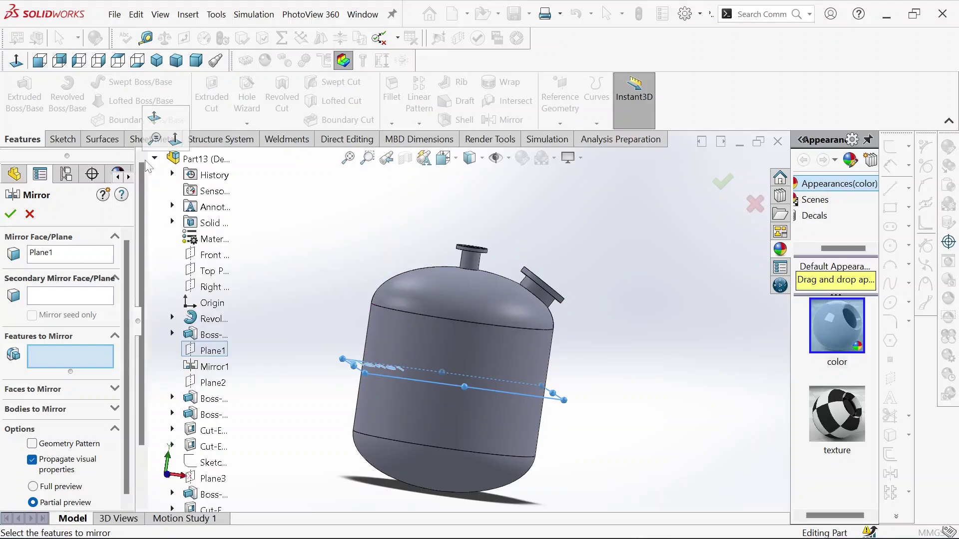
pyautogui.scroll(-1, 216, 463)
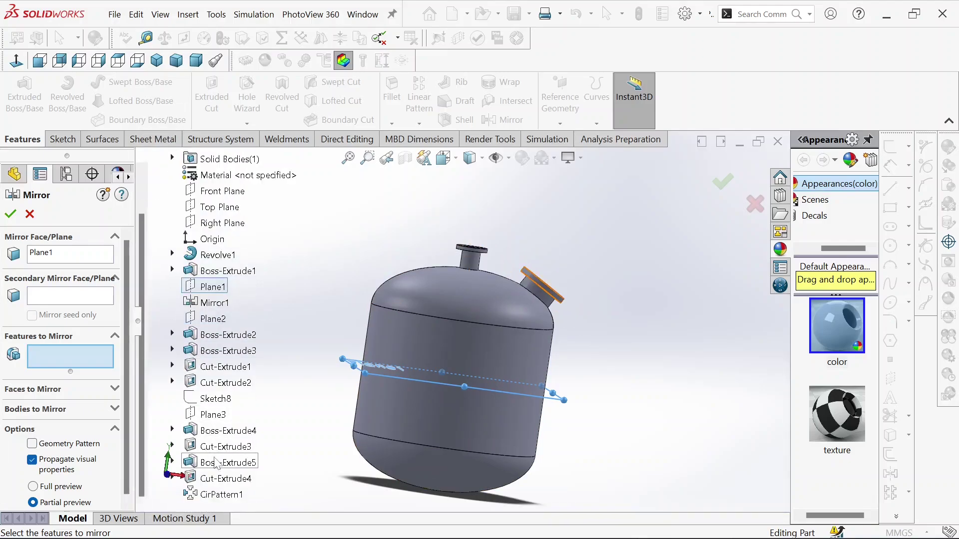
pyautogui.click(217, 496)
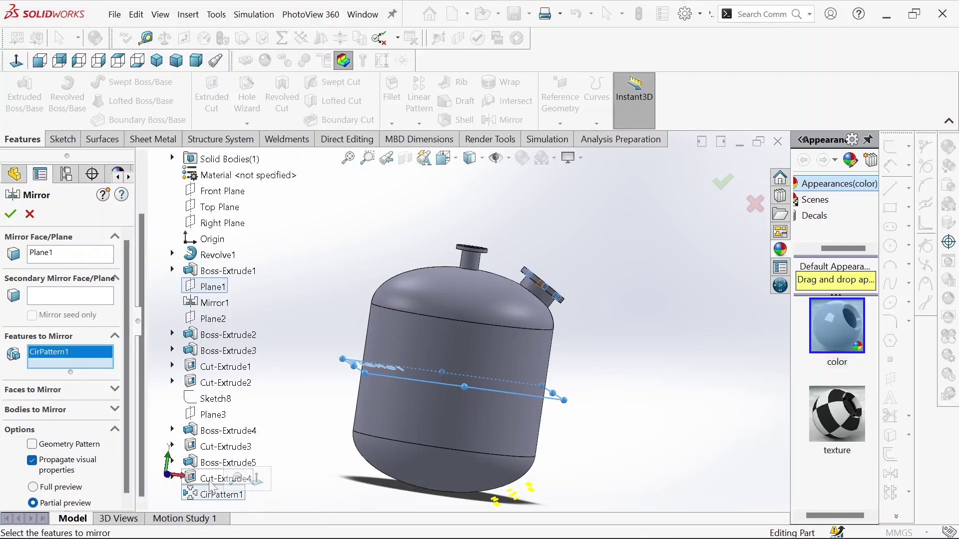
pyautogui.click(224, 479)
pyautogui.click(197, 464)
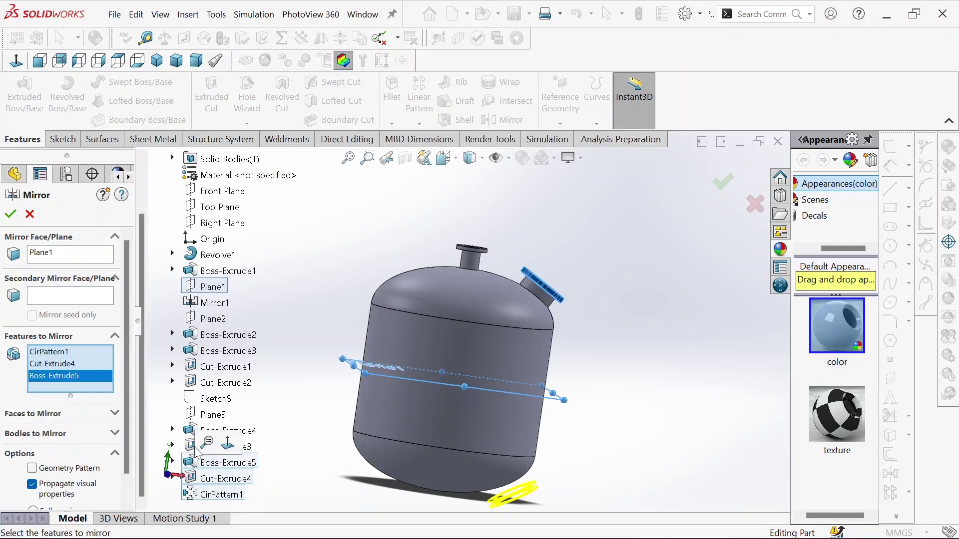
pyautogui.click(241, 447)
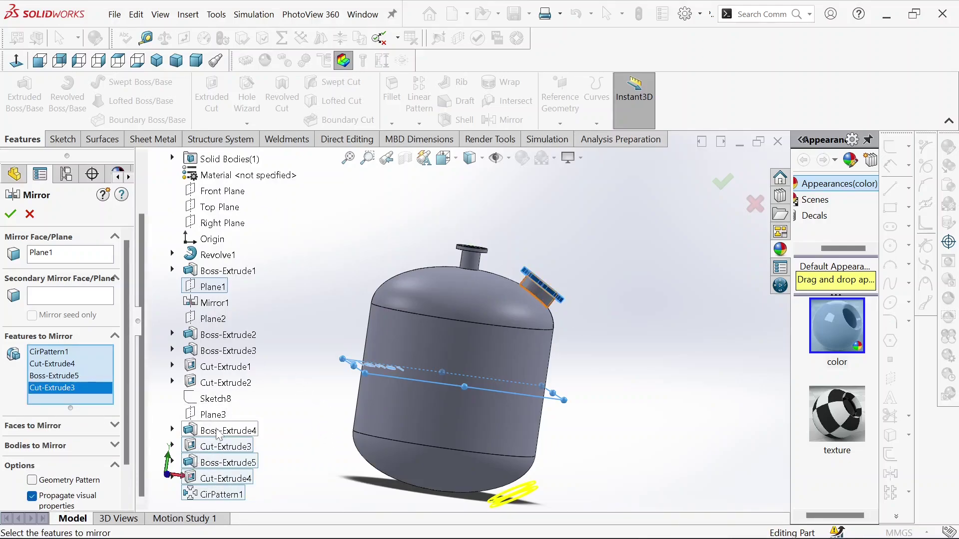
pyautogui.click(215, 432)
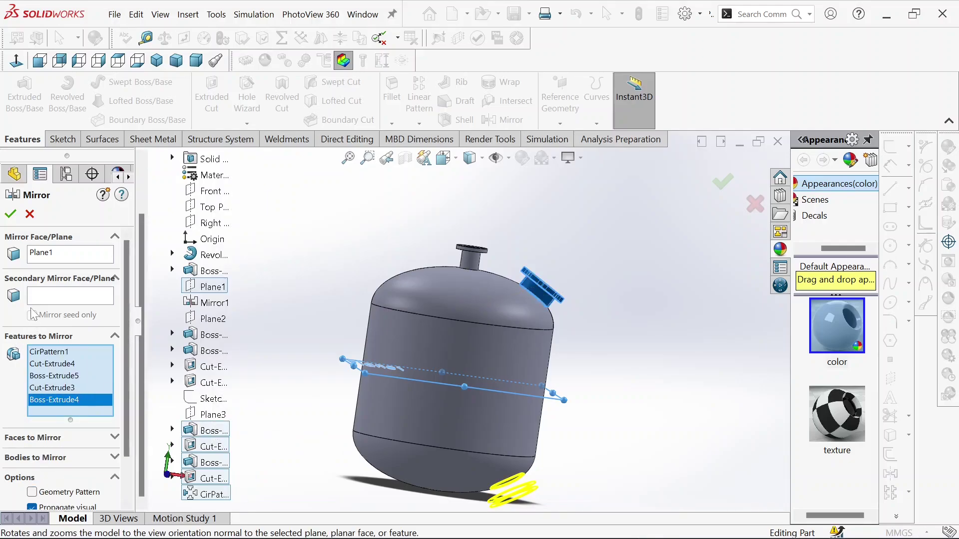
pyautogui.moveTo(128, 434); pyautogui.dragTo(129, 500)
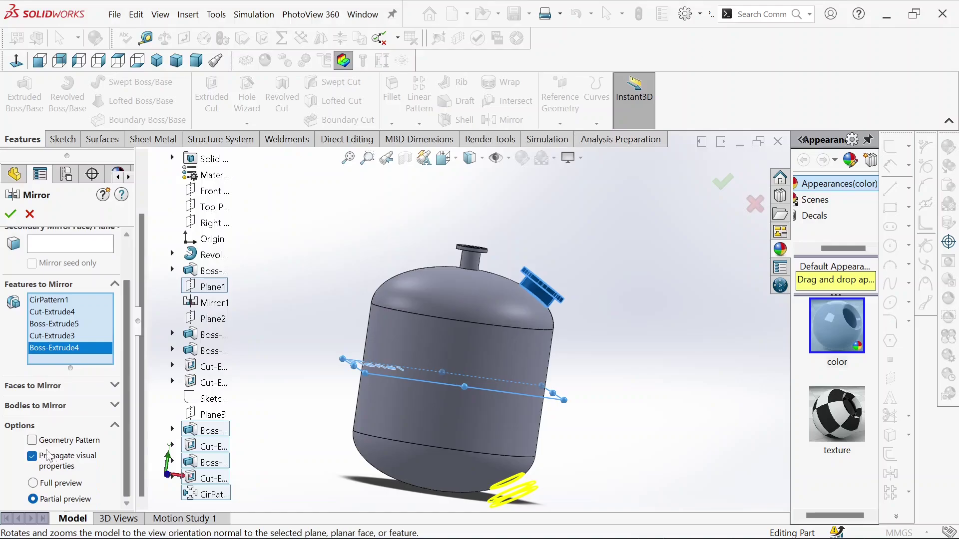
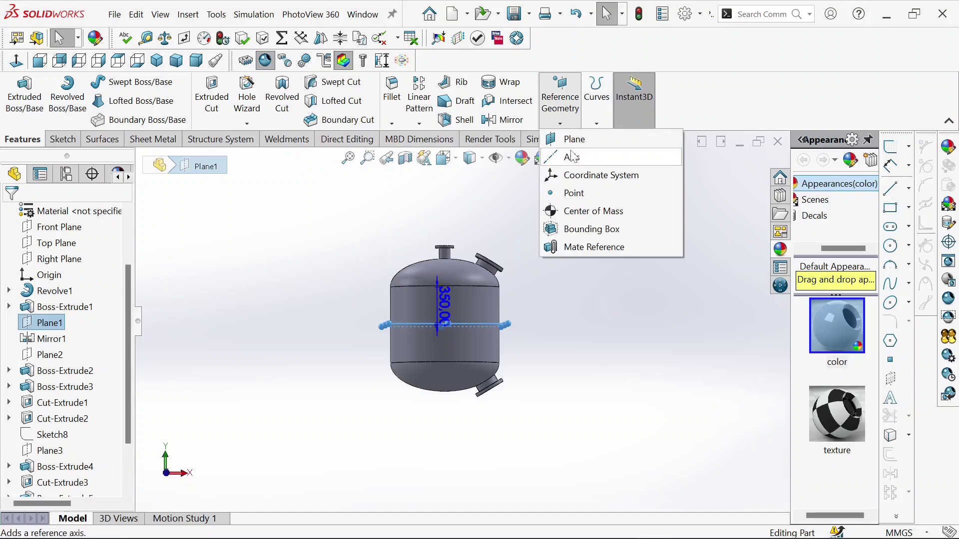
# Create a reference plane offset 700 mm from Plane1 with the offset flipped to lie below the tank.
pyautogui.click(579, 146)
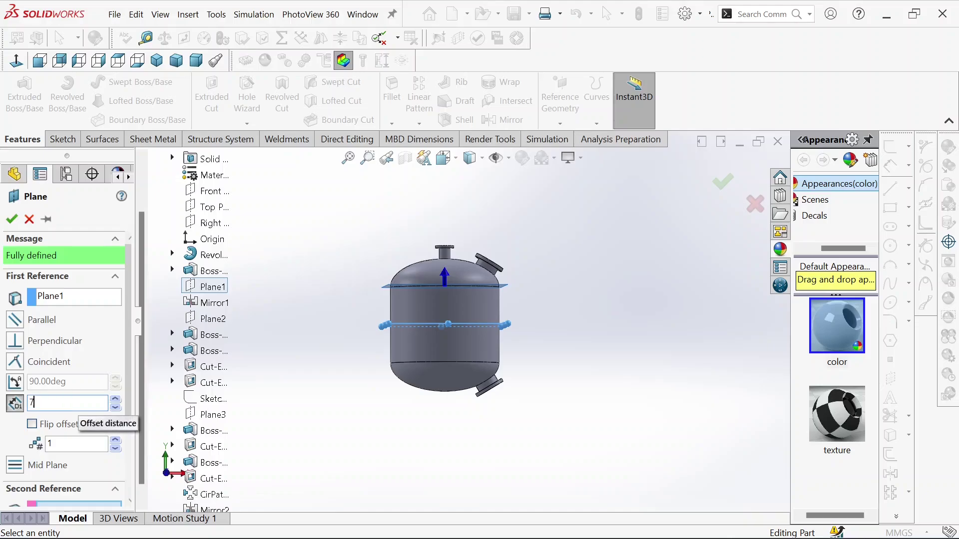
pyautogui.press('Return')
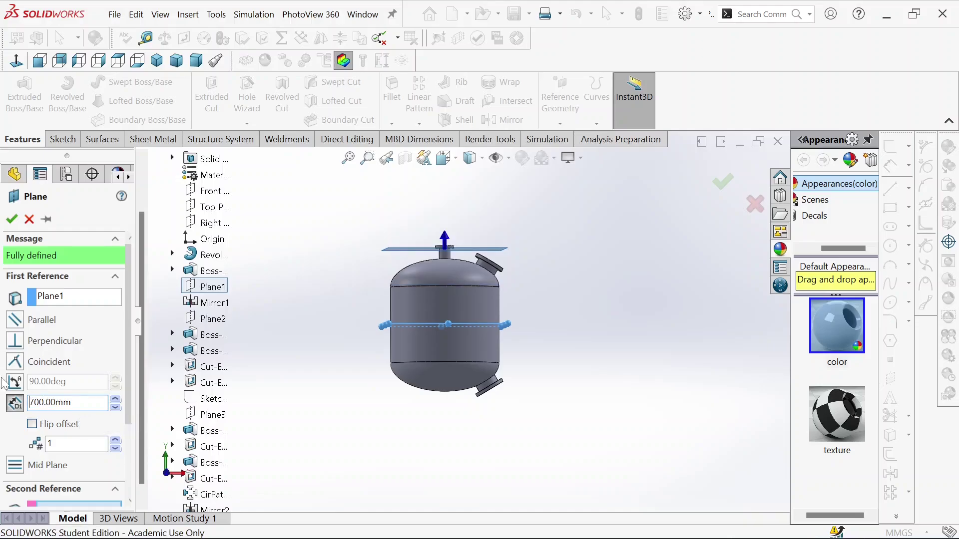
pyautogui.click(32, 425)
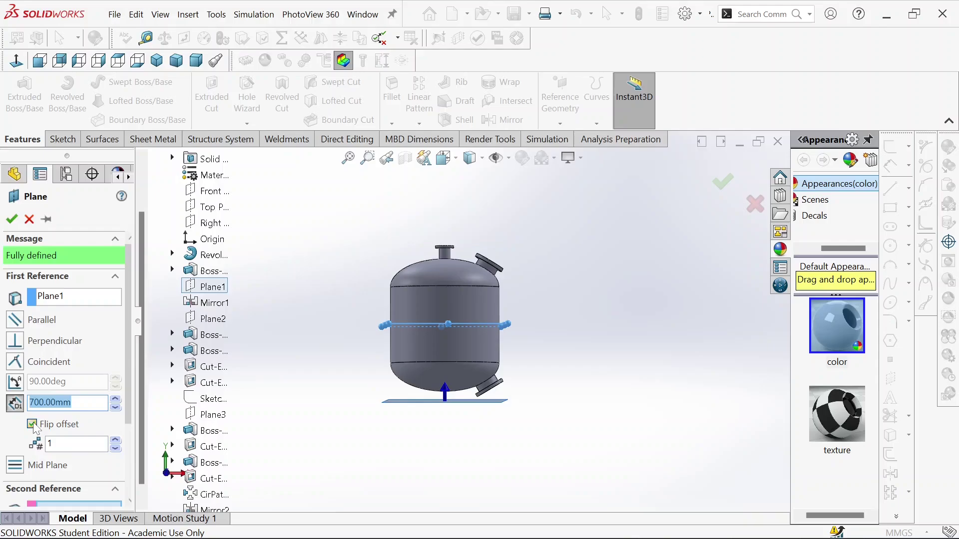
pyautogui.click(11, 220)
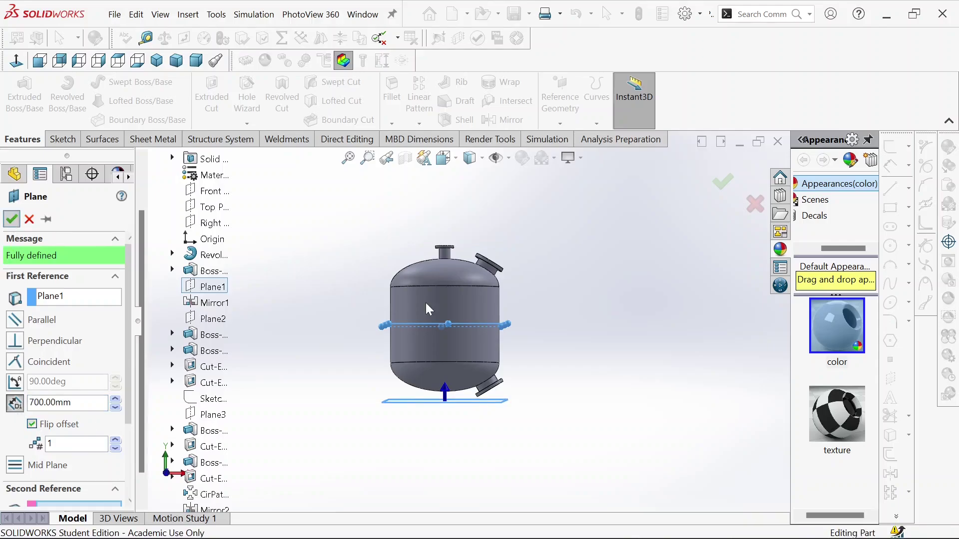
# Sketch a corner rectangle about 111 mm by 78 mm on the new plane below the tank, just inside the lower head's outline.
pyautogui.moveTo(460, 327); pyautogui.dragTo(451, 423, button='middle')
pyautogui.rightClick(433, 406)
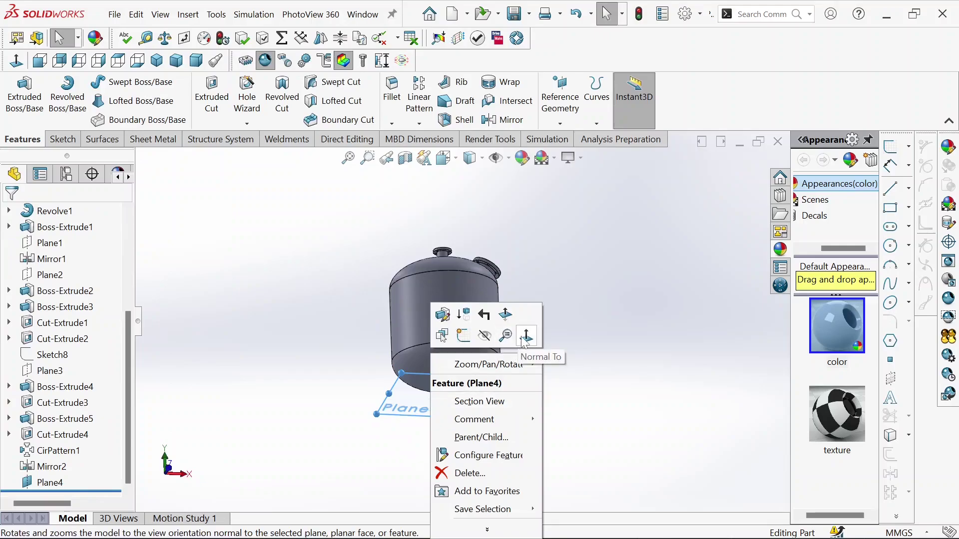
pyautogui.click(506, 335)
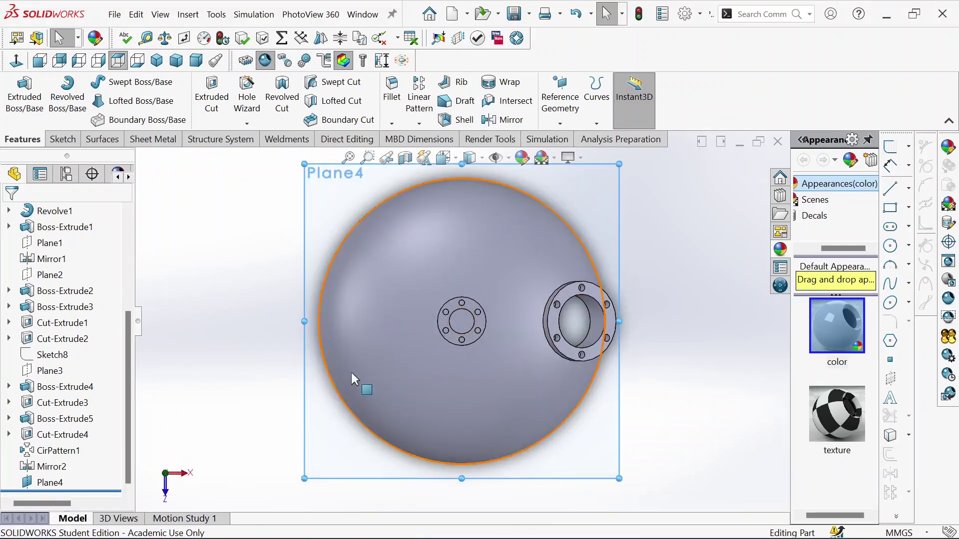
pyautogui.rightClick(329, 218)
pyautogui.click(427, 203)
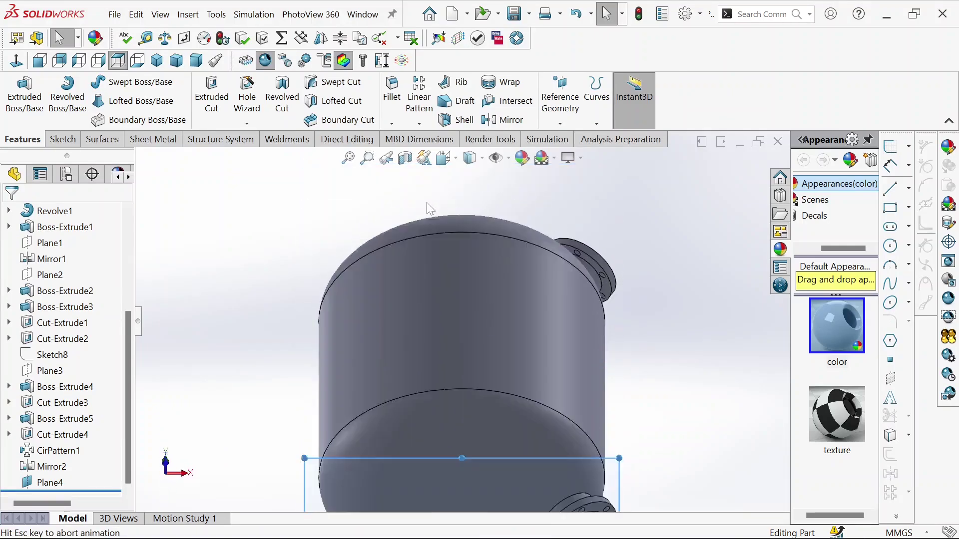
pyautogui.scroll(-2, 468, 248)
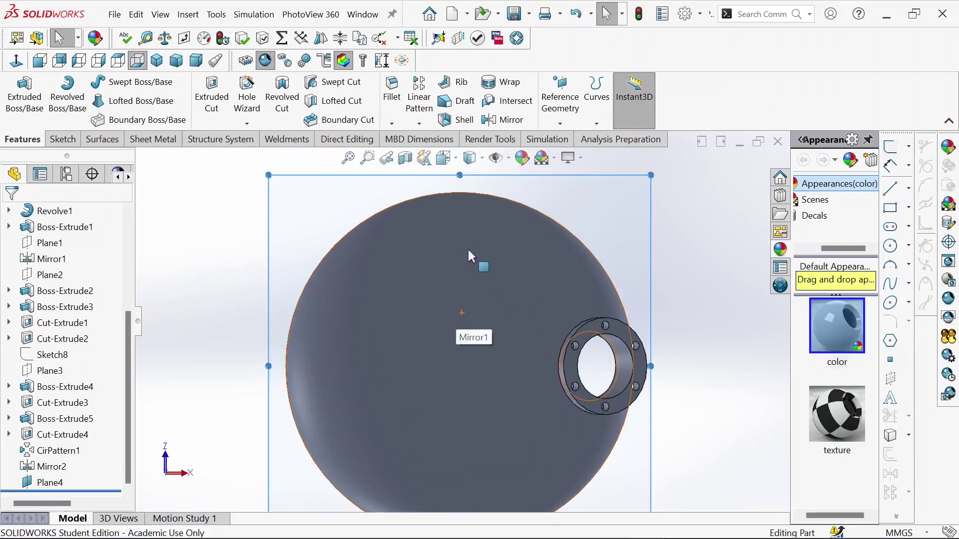
pyautogui.click(61, 140)
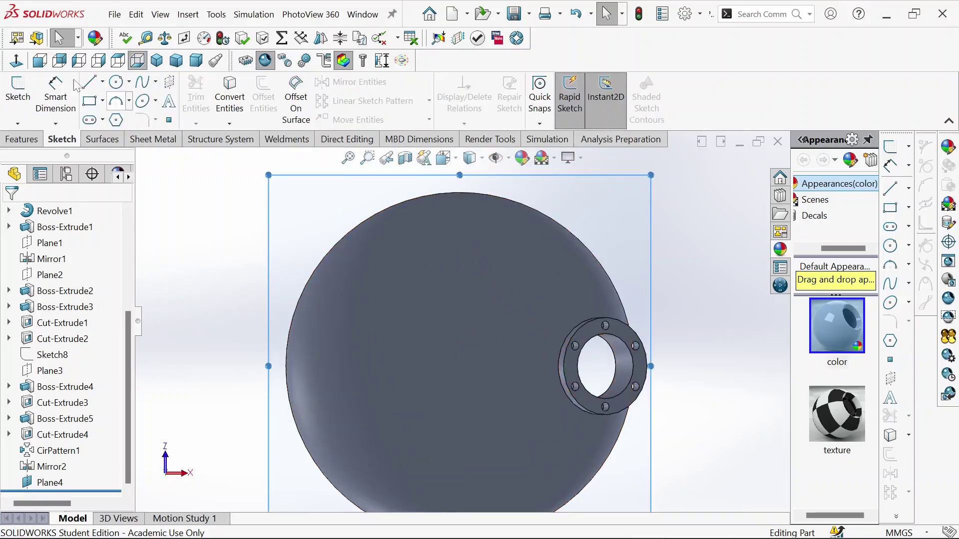
pyautogui.click(95, 104)
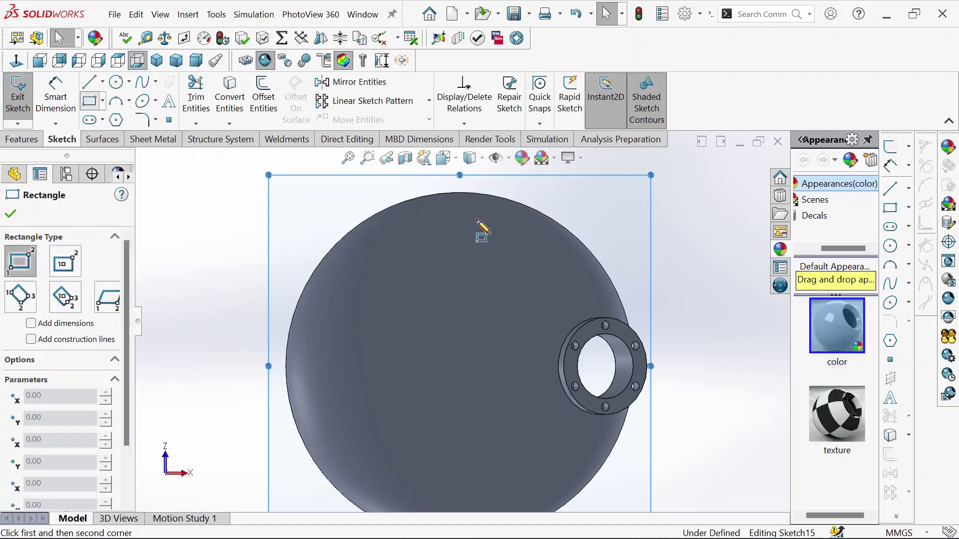
pyautogui.click(442, 215)
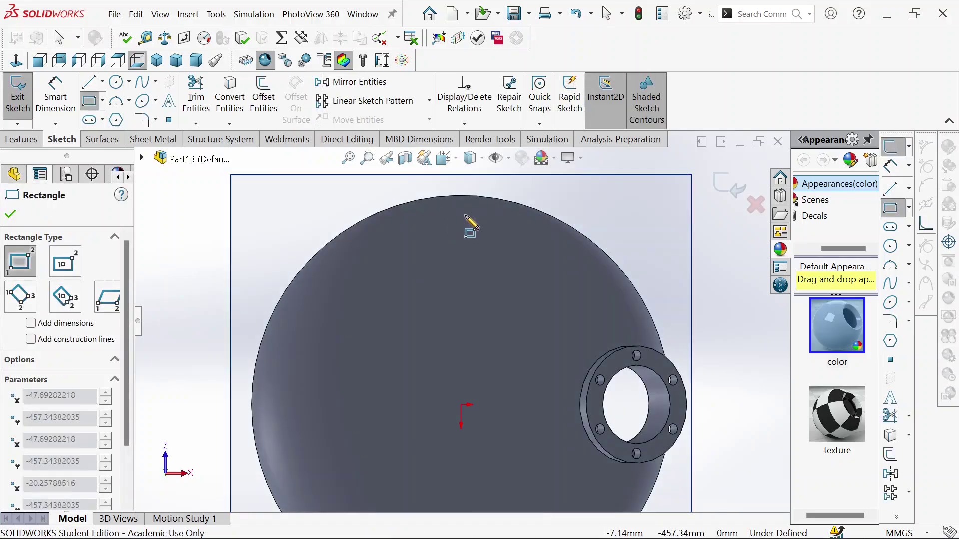
pyautogui.click(497, 253)
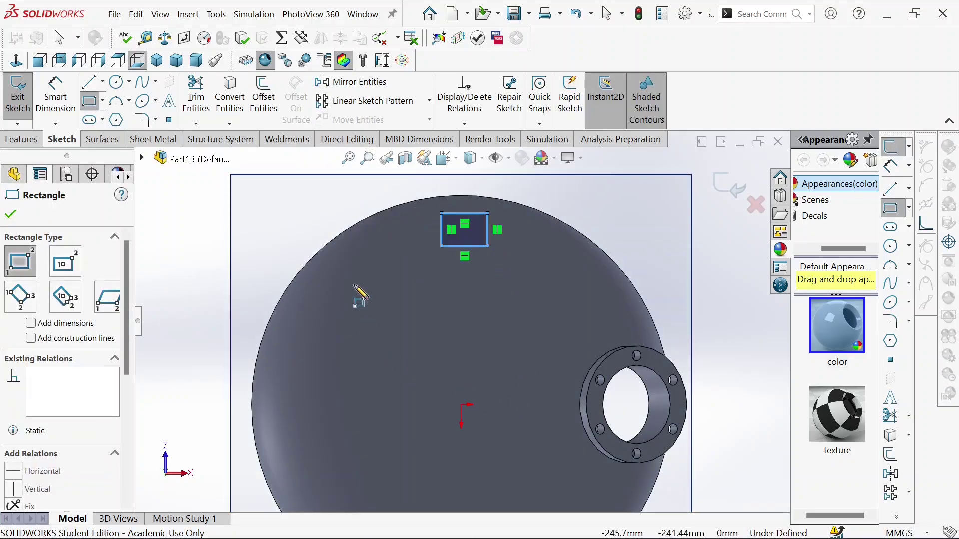
# Dimension the rectangle's horizontal side to 150 mm.
pyautogui.rightClick(452, 215)
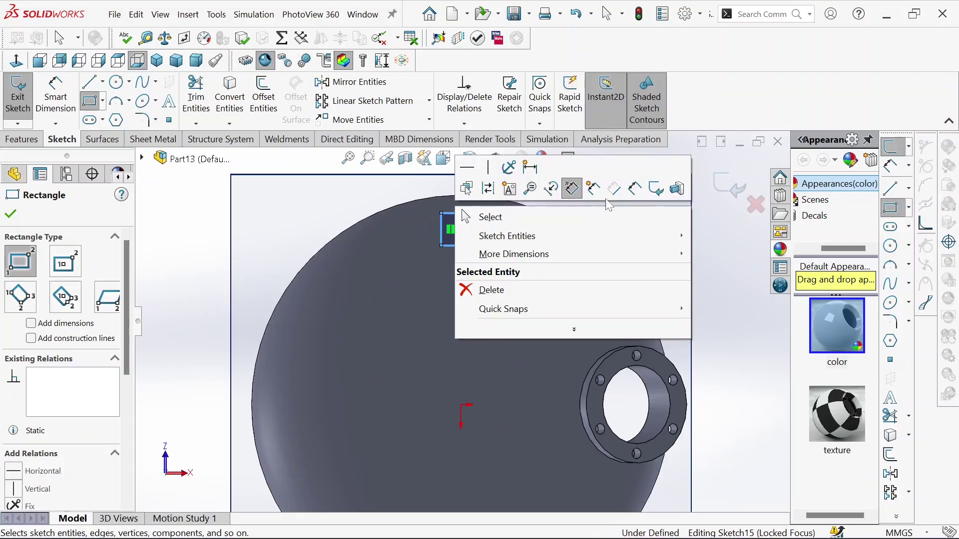
pyautogui.click(572, 189)
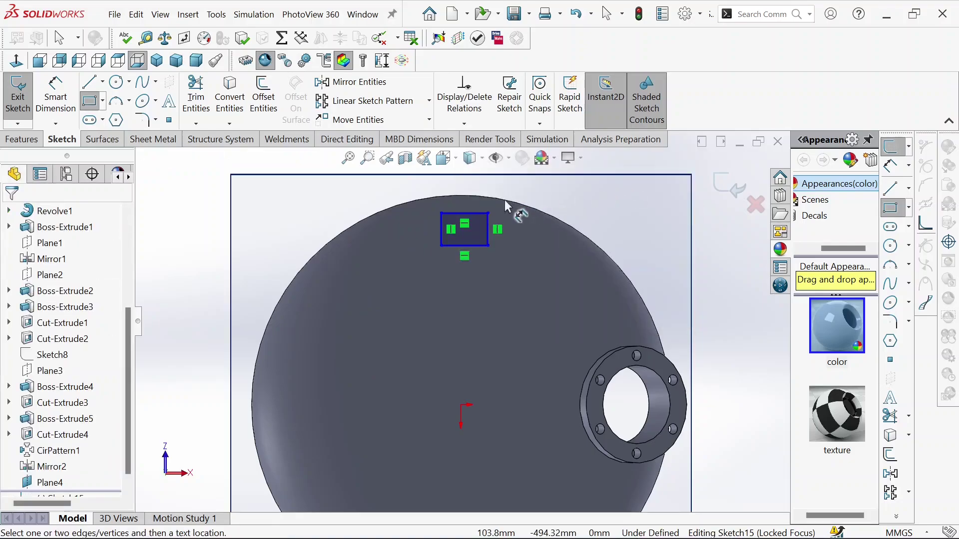
pyautogui.click(465, 213)
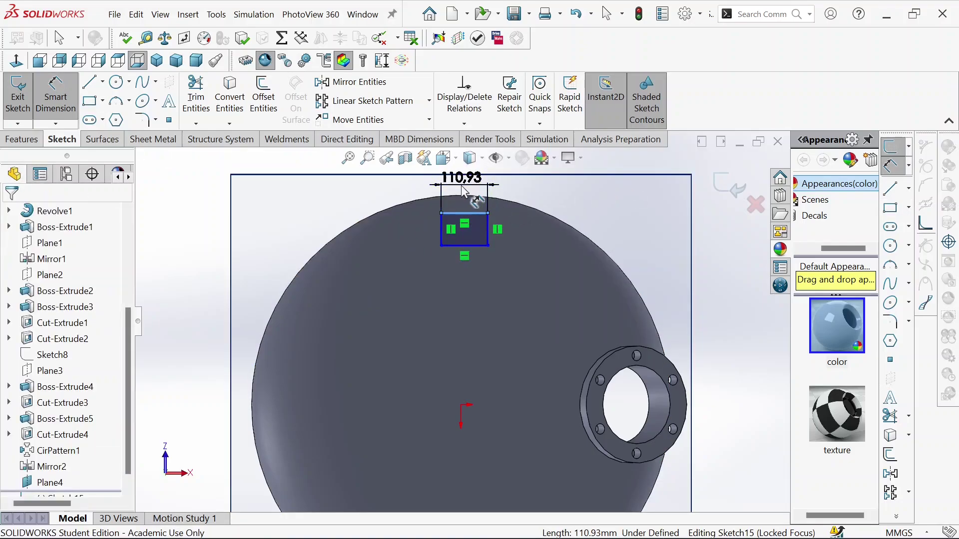
pyautogui.click(463, 190)
pyautogui.write('100')
pyautogui.press('Return')
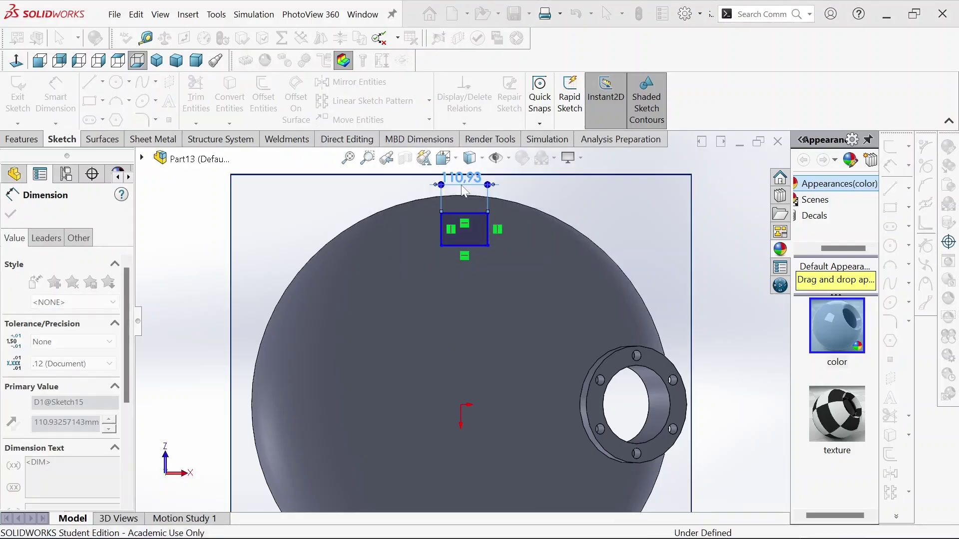
# Dimension the rectangle's vertical side to 110 mm.
pyautogui.click(440, 229)
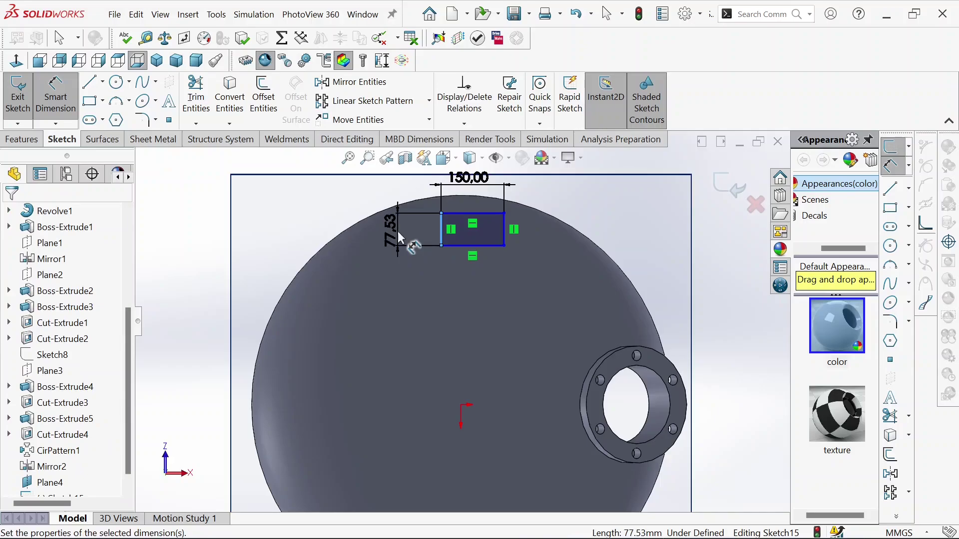
pyautogui.click(397, 232)
pyautogui.write('110')
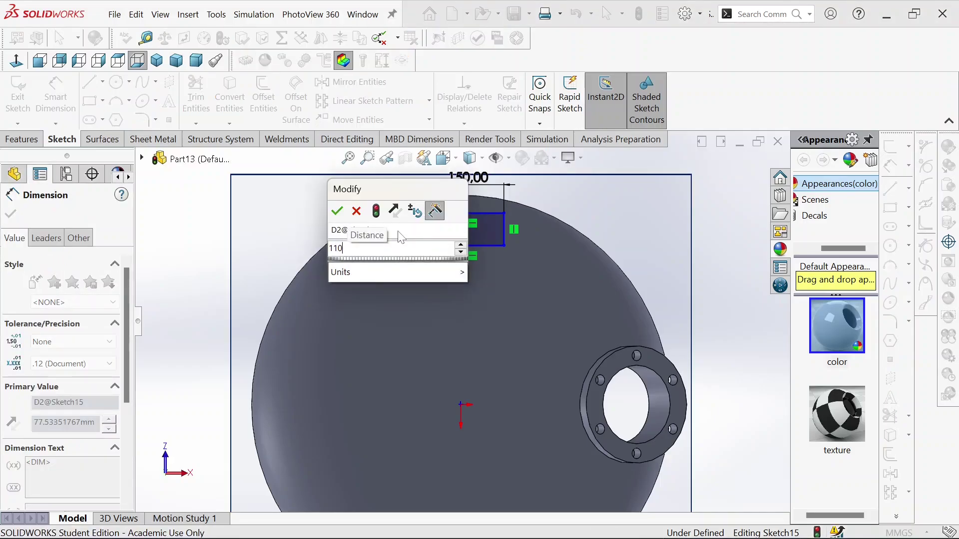
pyautogui.press('Return')
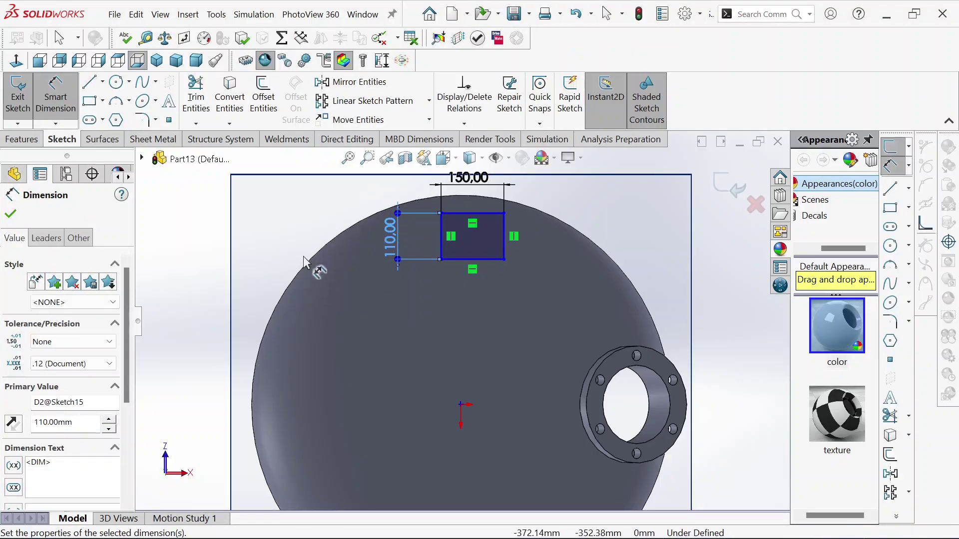
pyautogui.click(10, 215)
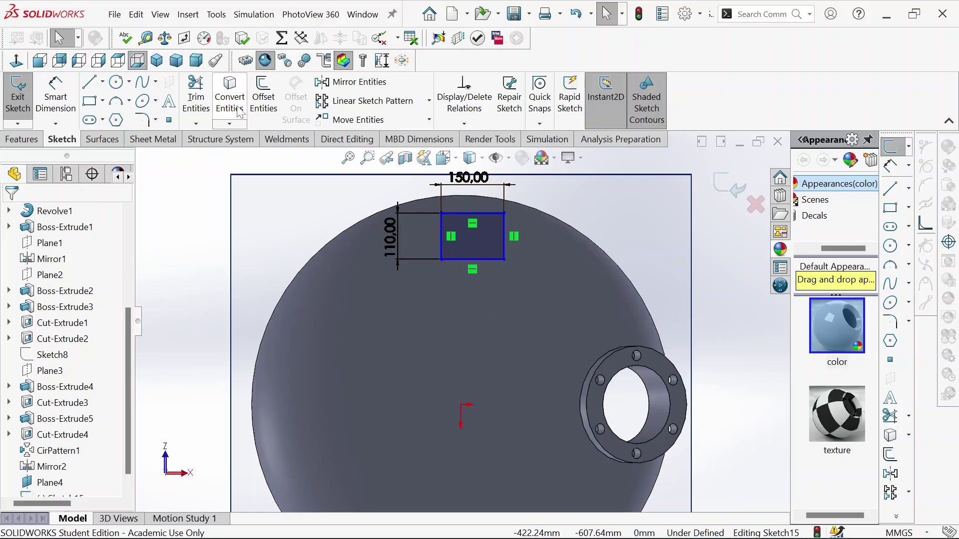
# Offset the rectangle's outline 10 mm inward to form a hollow leg profile.
pyautogui.click(263, 97)
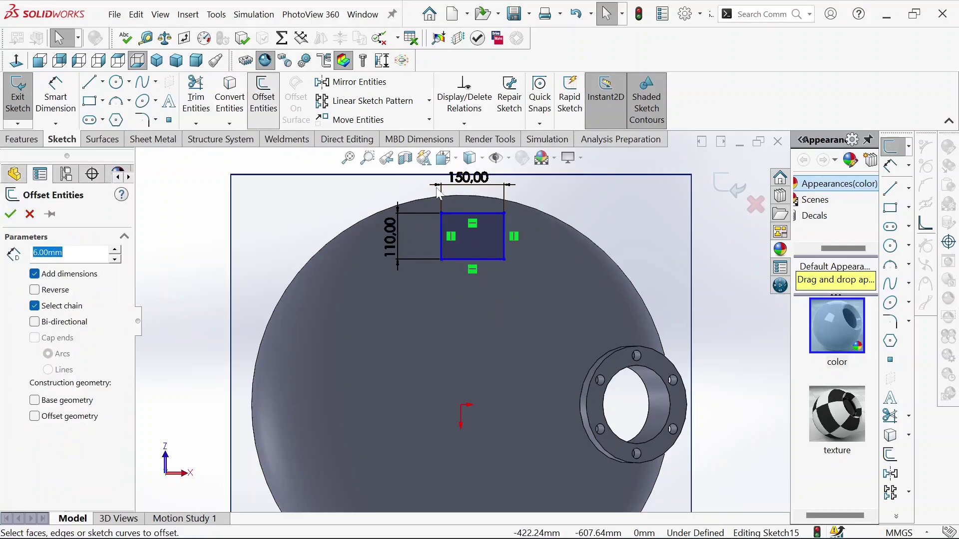
pyautogui.click(464, 217)
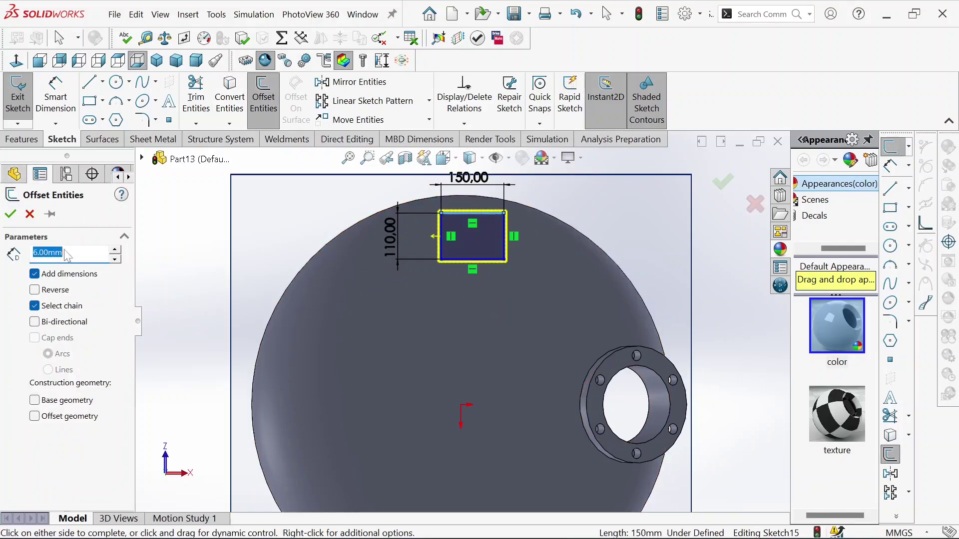
pyautogui.click(34, 291)
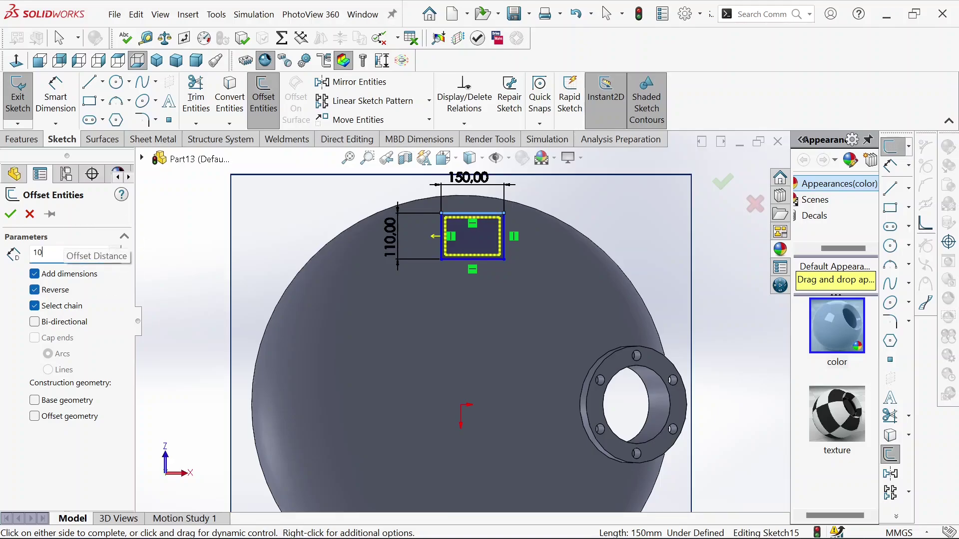
pyautogui.click(10, 215)
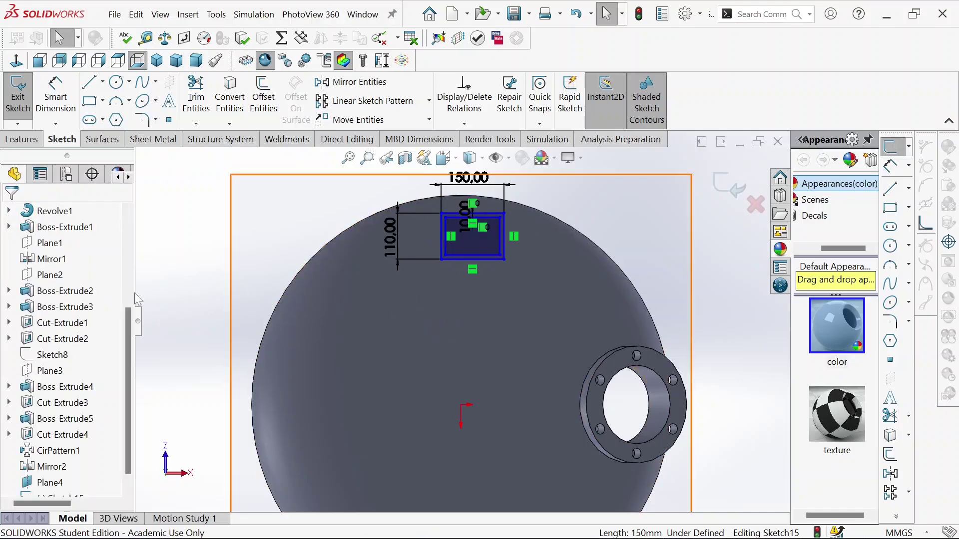
# Extrude the hollow rectangular profile up to the surface of the tank's lower domed head, with the result merged.
pyautogui.click(22, 140)
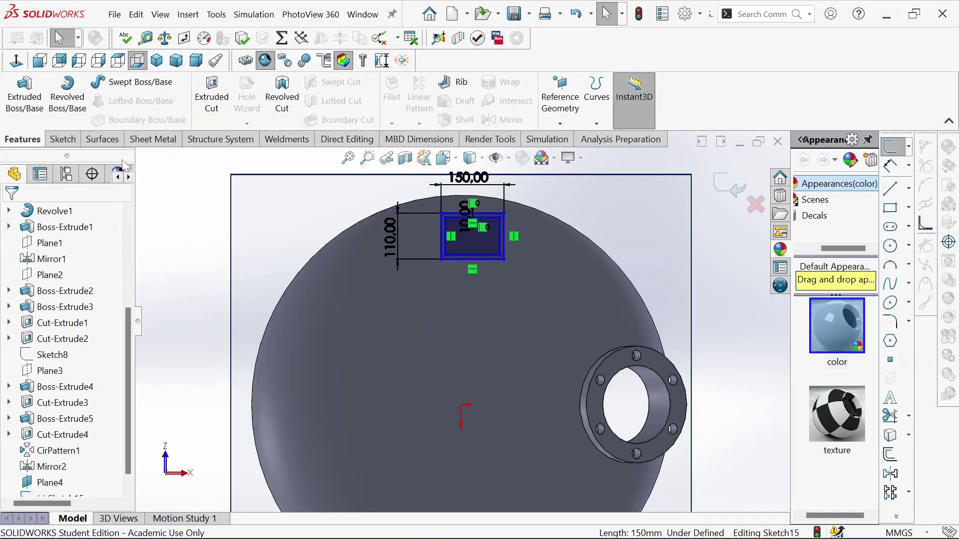
pyautogui.click(35, 116)
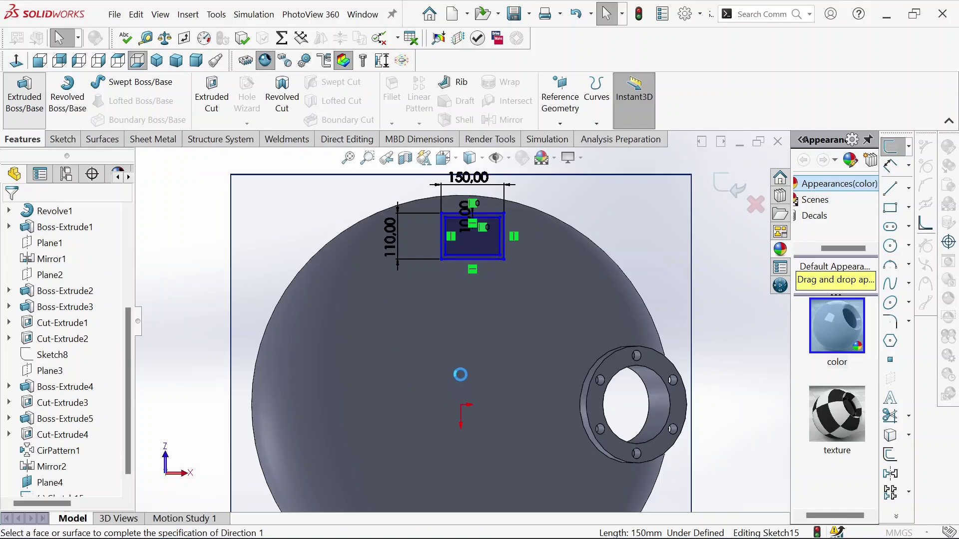
pyautogui.scroll(3, 457, 332)
pyautogui.moveTo(459, 328); pyautogui.dragTo(514, 392, button='middle')
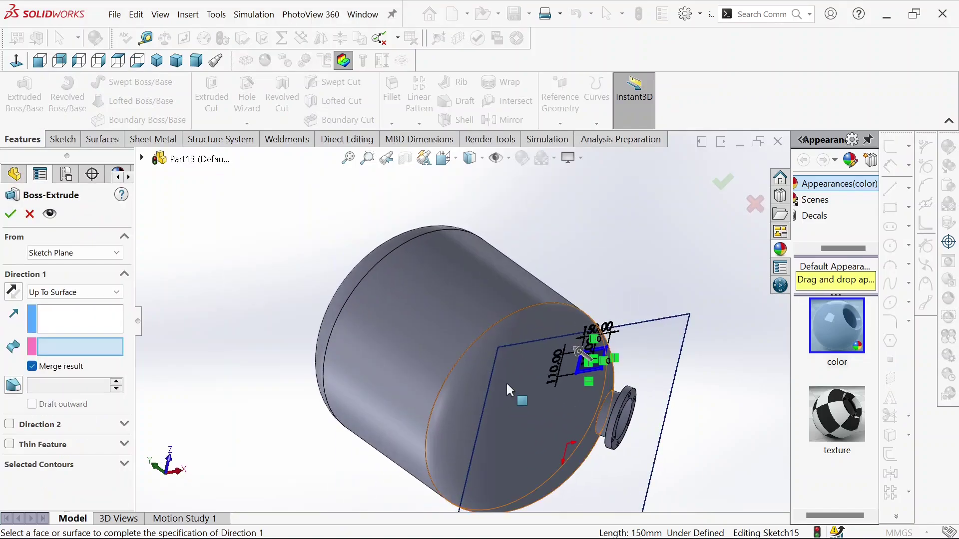
pyautogui.click(538, 326)
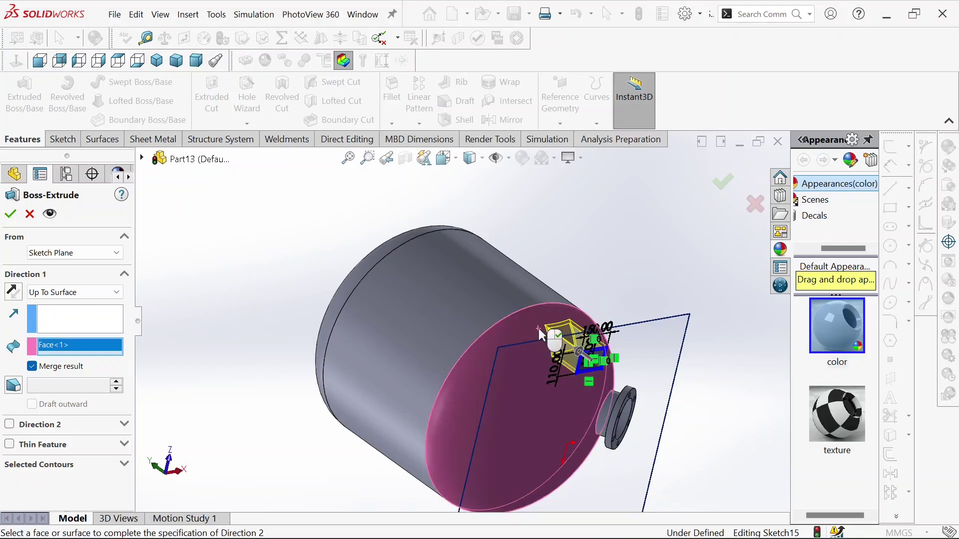
pyautogui.scroll(2, 541, 375)
pyautogui.moveTo(516, 365); pyautogui.dragTo(462, 420, button='middle')
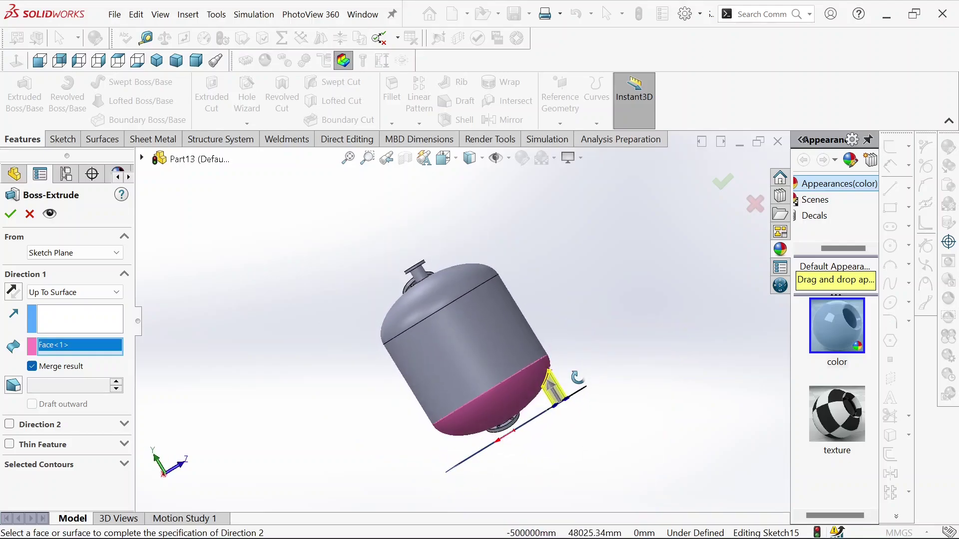
pyautogui.click(10, 215)
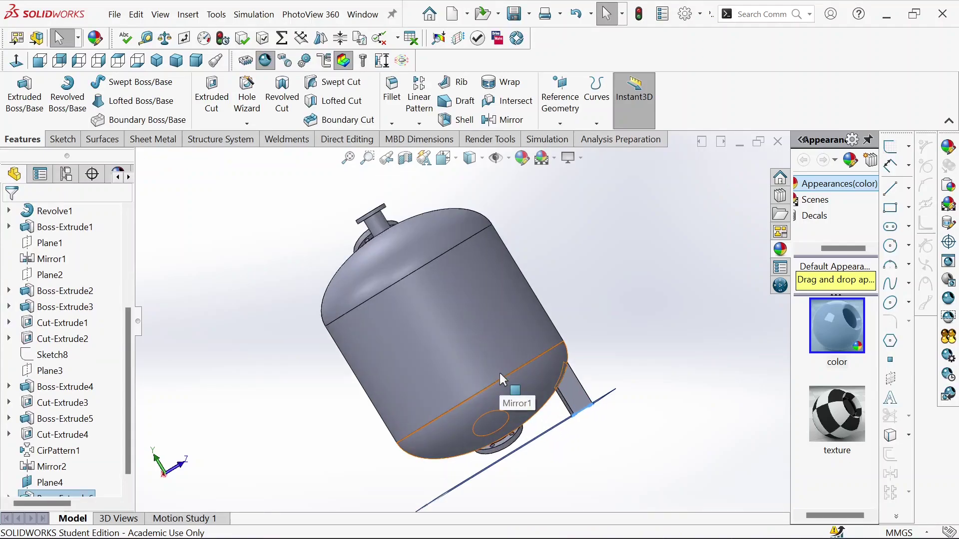
# Hide the reference plane below the tank.
pyautogui.moveTo(499, 373); pyautogui.dragTo(362, 304, button='middle')
pyautogui.rightClick(361, 304)
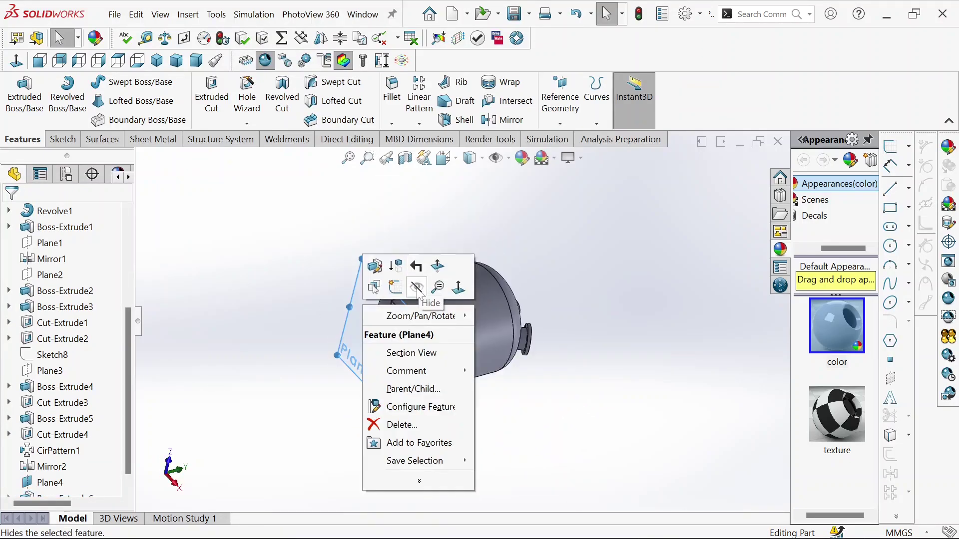
pyautogui.click(416, 288)
pyautogui.scroll(-5, 422, 305)
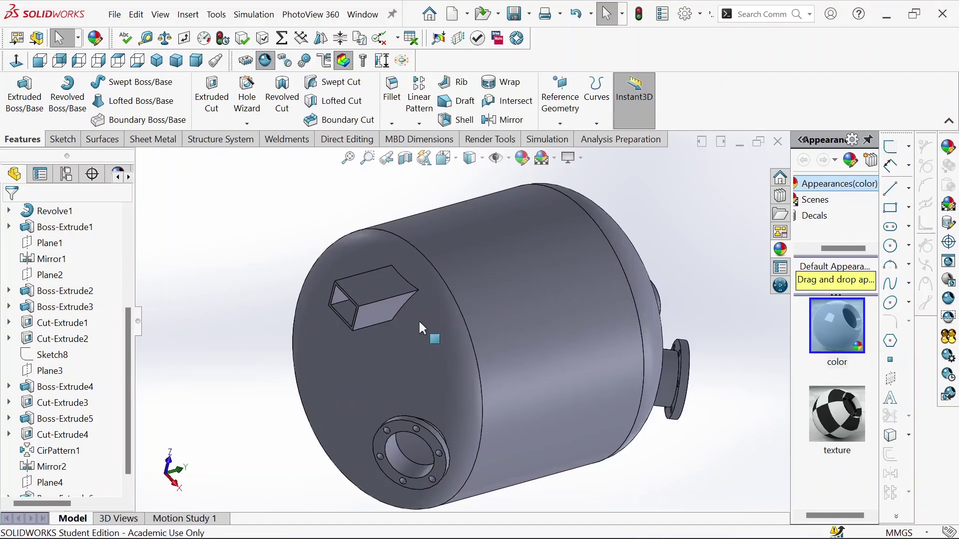
# Start a sketch on the 110 mm wide side face of the leg and convert its bottom edge into a sketch line.
pyautogui.moveTo(420, 322); pyautogui.dragTo(343, 345, button='middle')
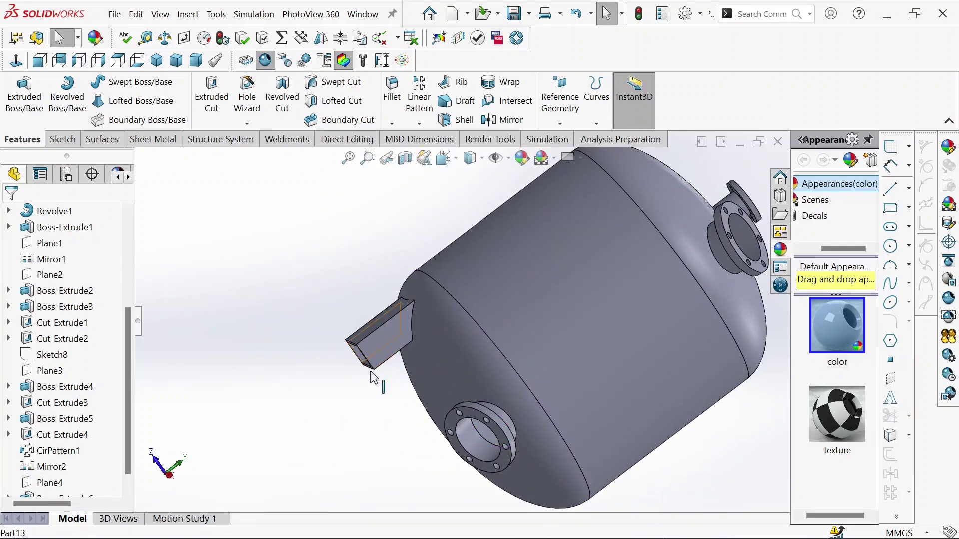
pyautogui.click(380, 352)
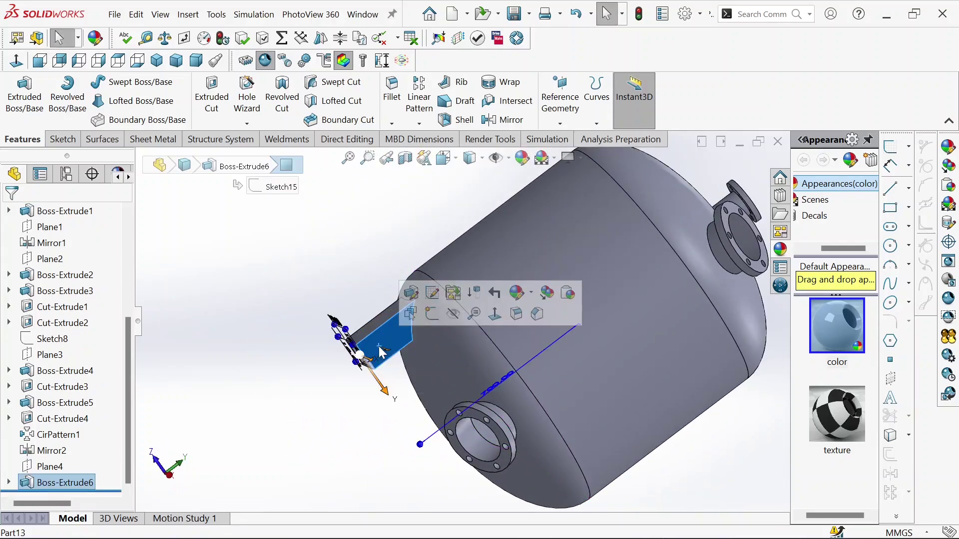
pyautogui.click(500, 320)
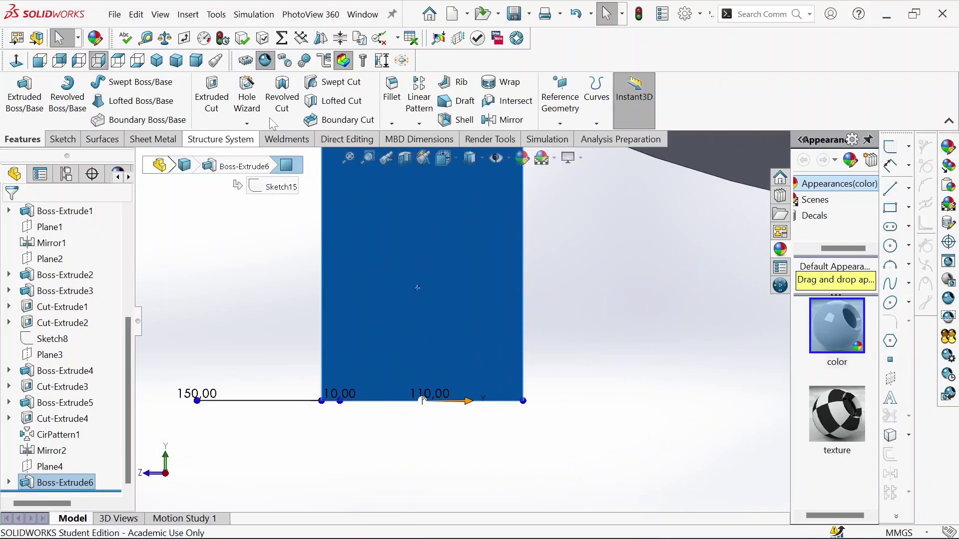
pyautogui.click(62, 143)
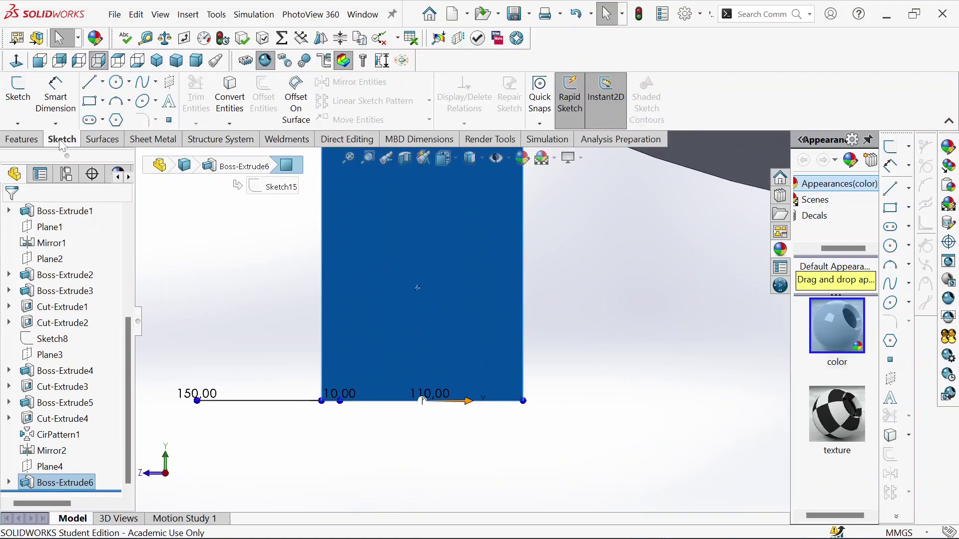
pyautogui.click(439, 447)
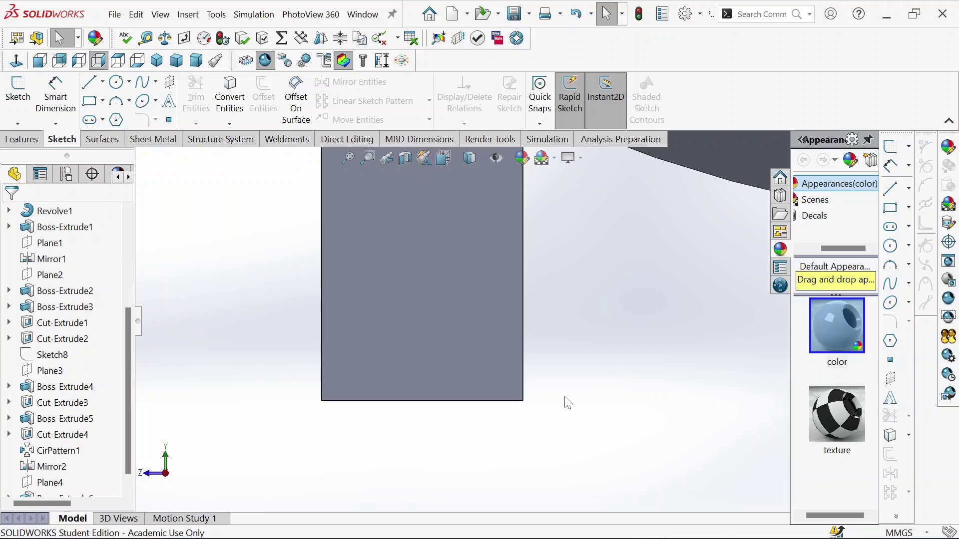
pyautogui.click(409, 283)
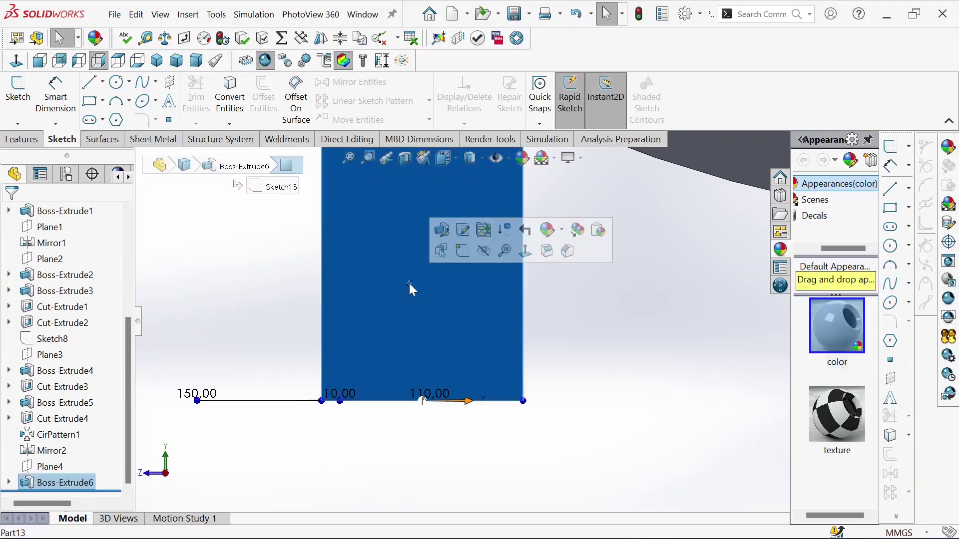
pyautogui.click(462, 250)
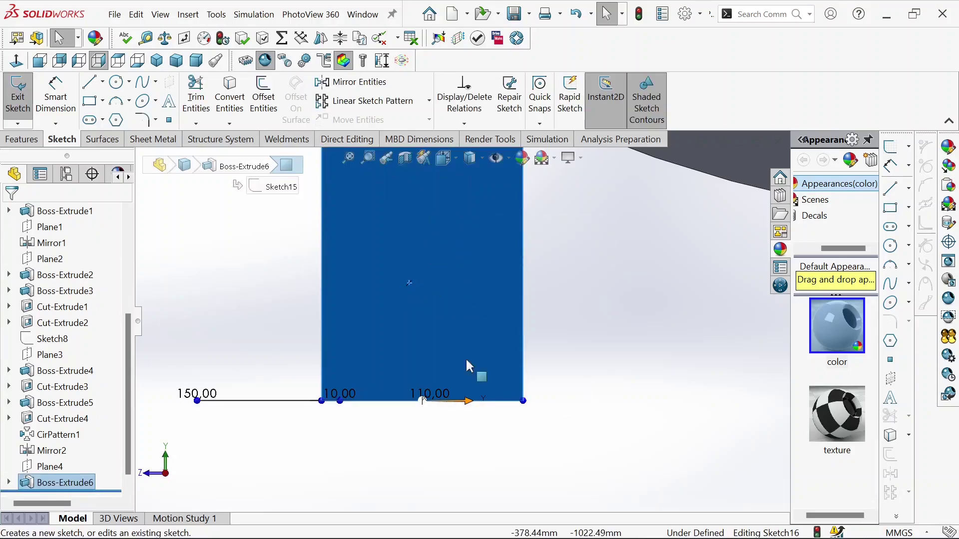
pyautogui.click(388, 402)
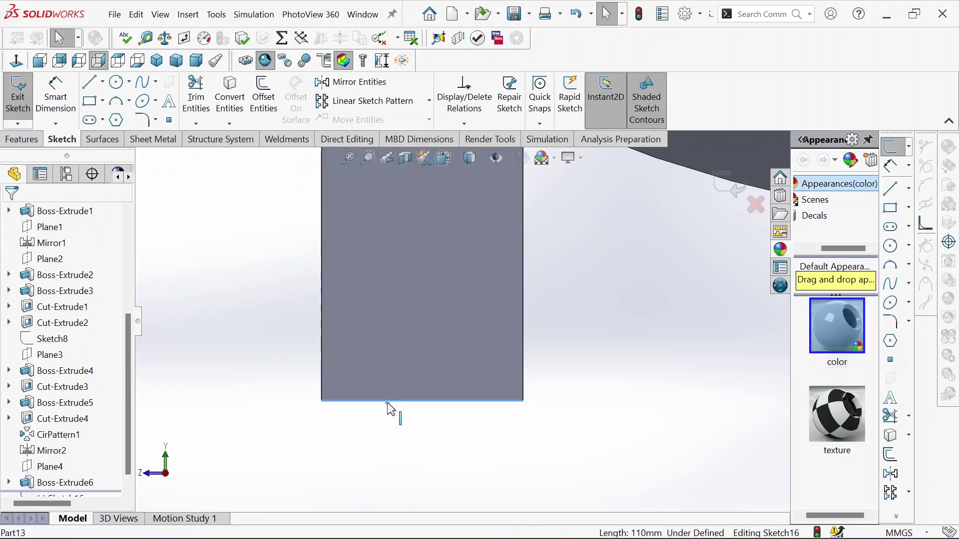
pyautogui.click(230, 96)
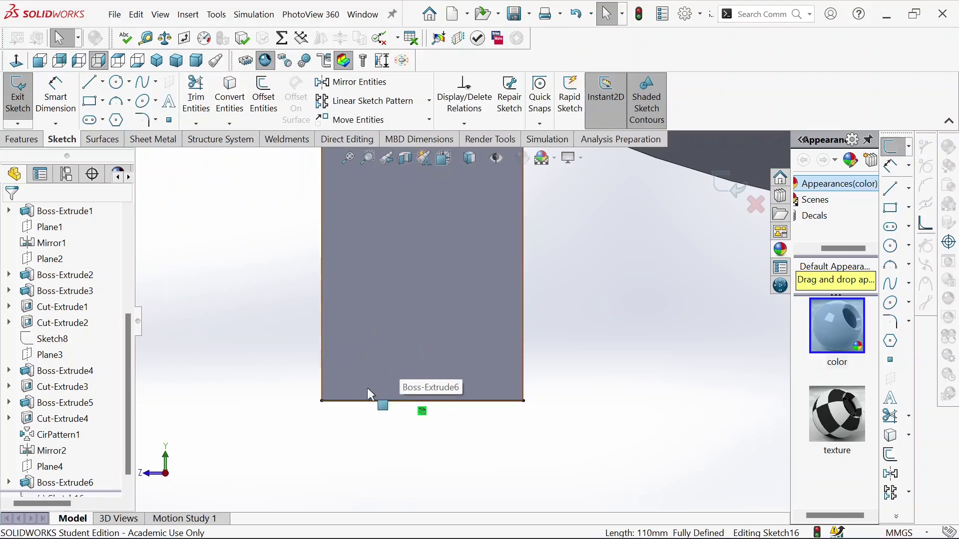
# Offset the converted bottom edge 10 mm downward, away from the leg.
pyautogui.click(263, 97)
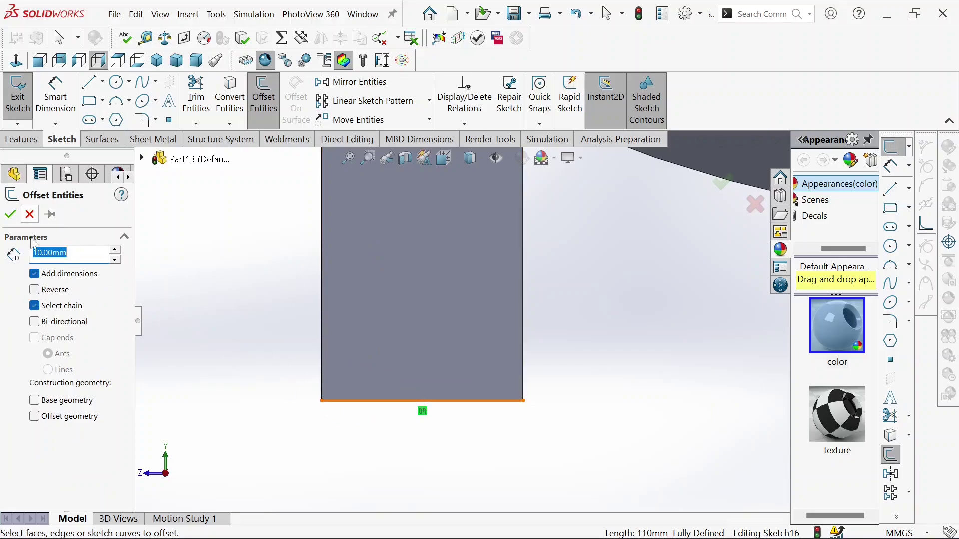
pyautogui.click(377, 403)
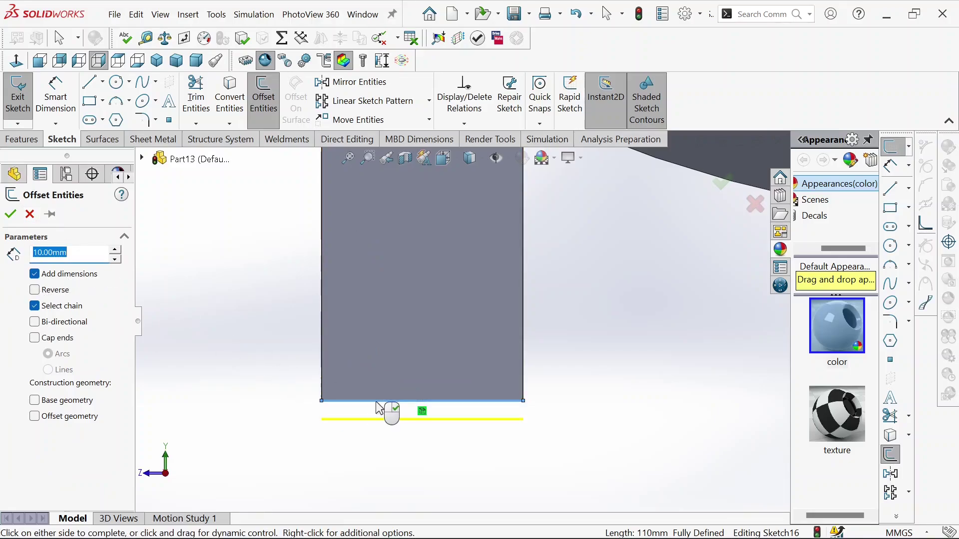
pyautogui.click(10, 216)
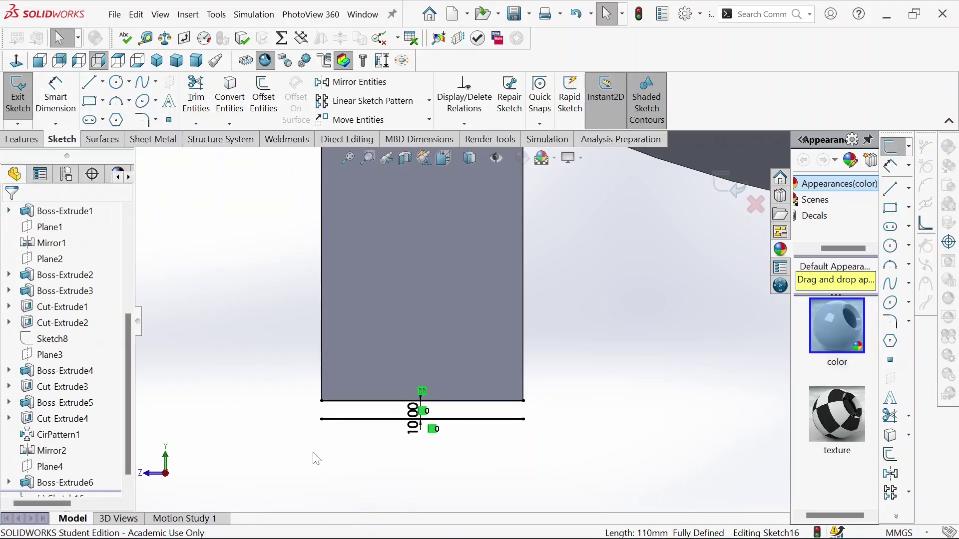
# Close both ends of the strip below the leg with vertical lines joining the converted edge and its offset.
pyautogui.click(322, 401)
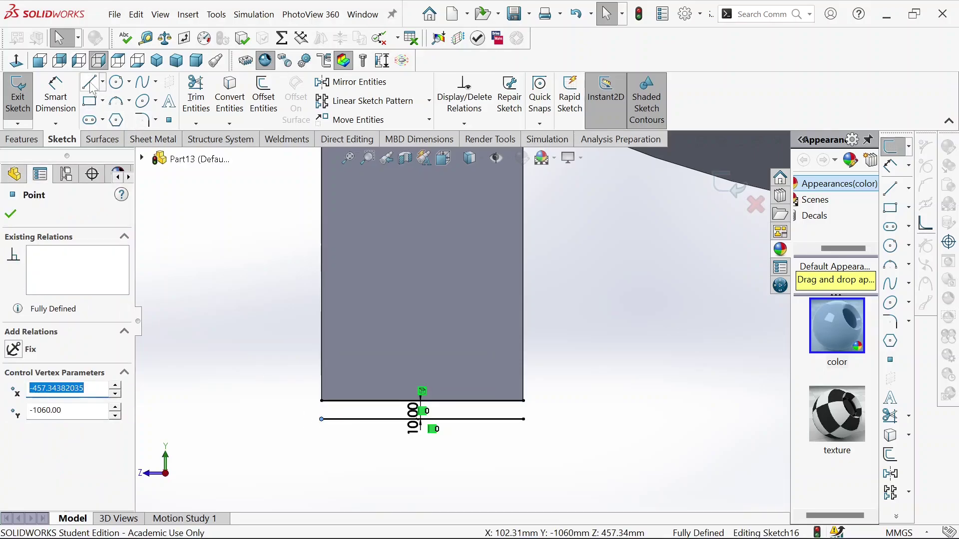
pyautogui.click(321, 419)
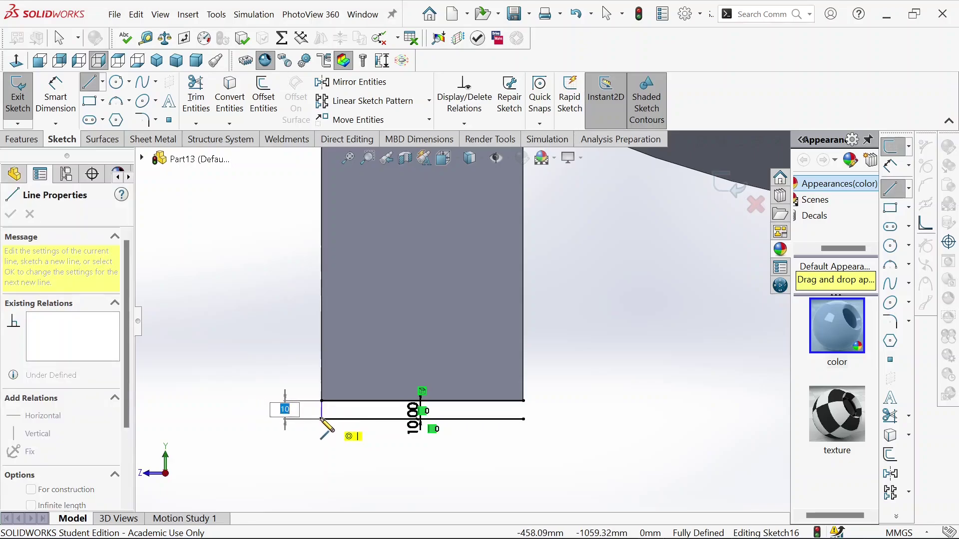
pyautogui.click(524, 401)
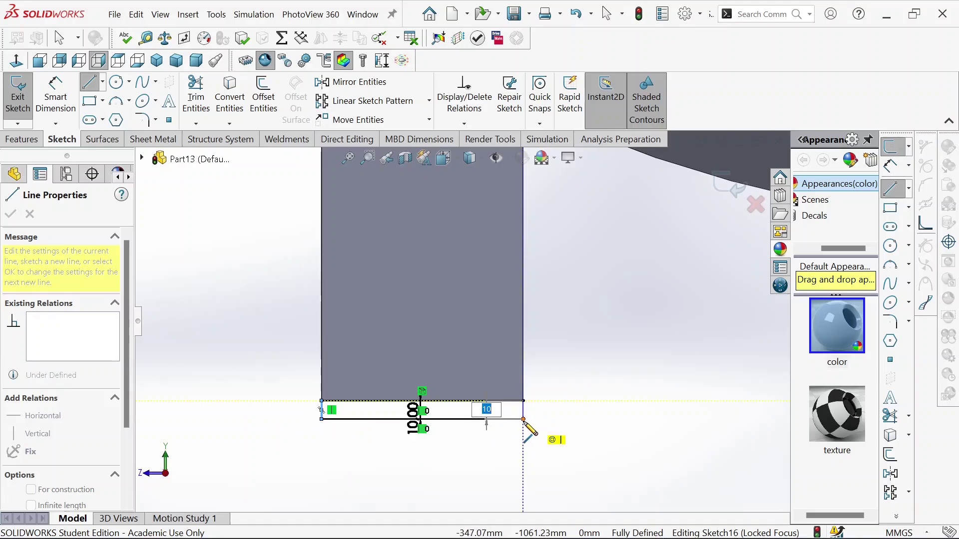
pyautogui.click(523, 420)
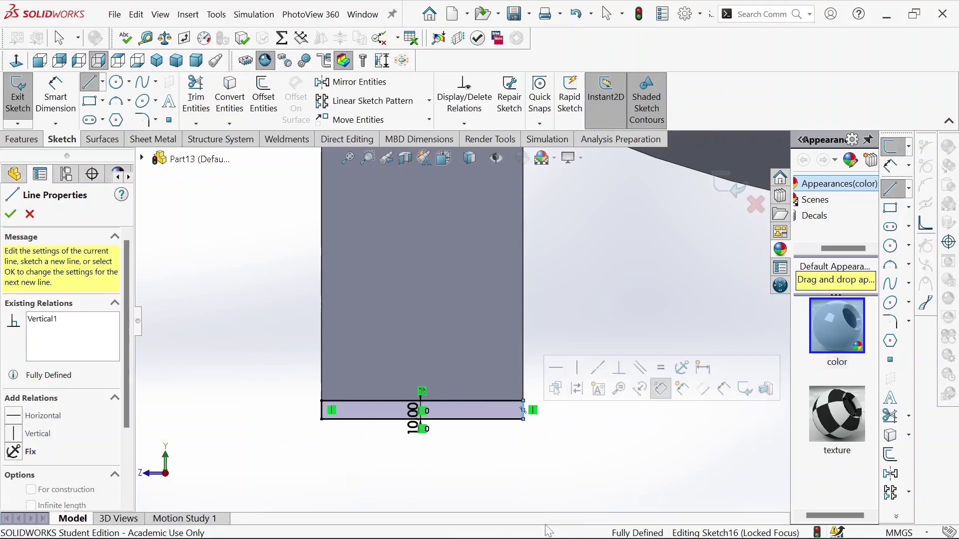
pyautogui.click(12, 215)
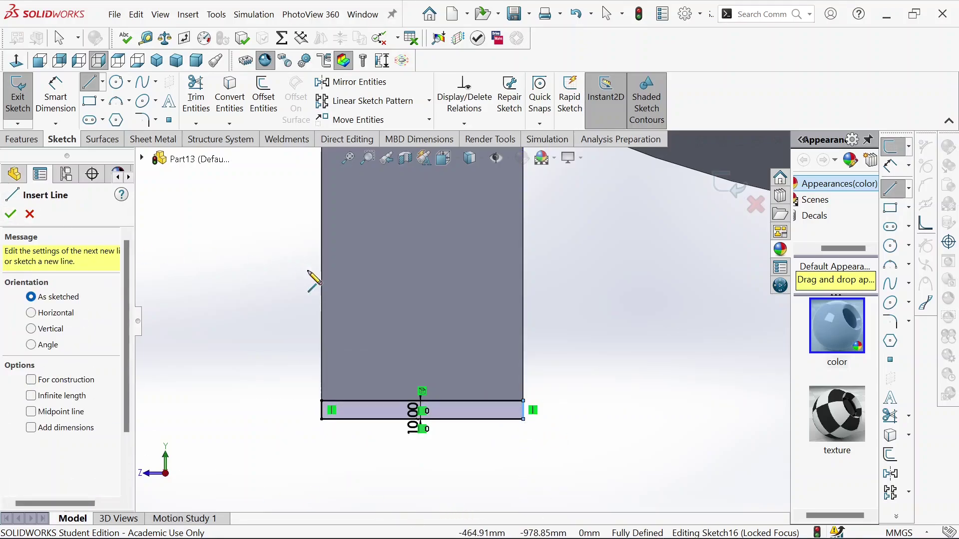
pyautogui.click(11, 214)
# Extrude the closed strip under the leg up to the leg's opposite side face to form a base plate.
pyautogui.click(21, 140)
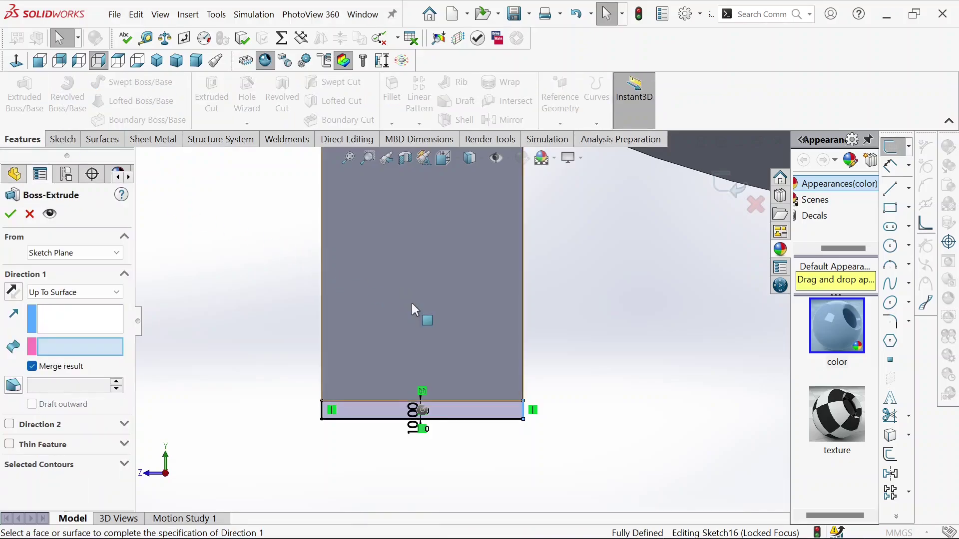
pyautogui.moveTo(411, 304)
pyautogui.mouseDown(button='middle')
pyautogui.moveTo(436, 321)
pyautogui.moveTo(426, 363)
pyautogui.moveTo(560, 353)
pyautogui.moveTo(382, 292)
pyautogui.mouseUp(button='middle')
pyautogui.click(382, 292)
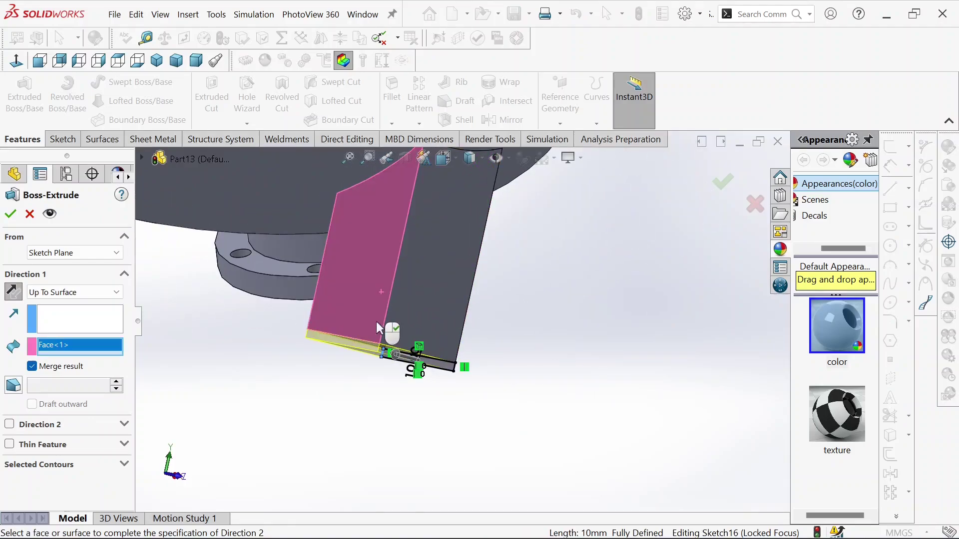
pyautogui.click(12, 216)
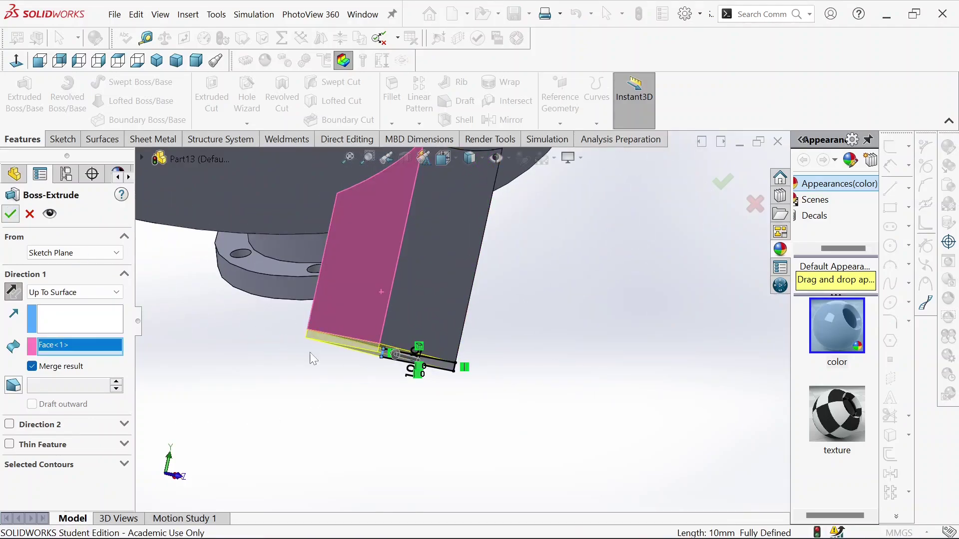
pyautogui.scroll(5, 481, 363)
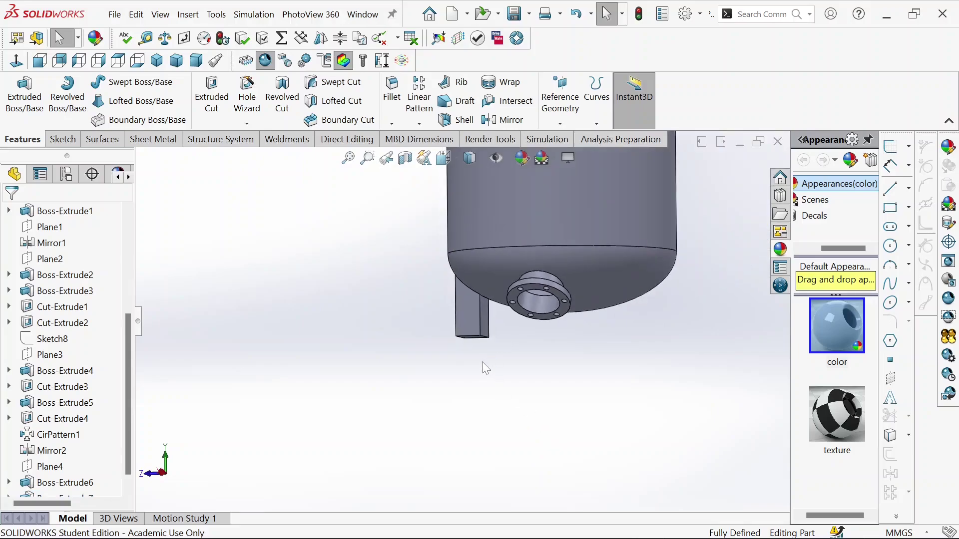
pyautogui.moveTo(481, 363); pyautogui.dragTo(516, 332, button='middle')
pyautogui.scroll(-5, 486, 270)
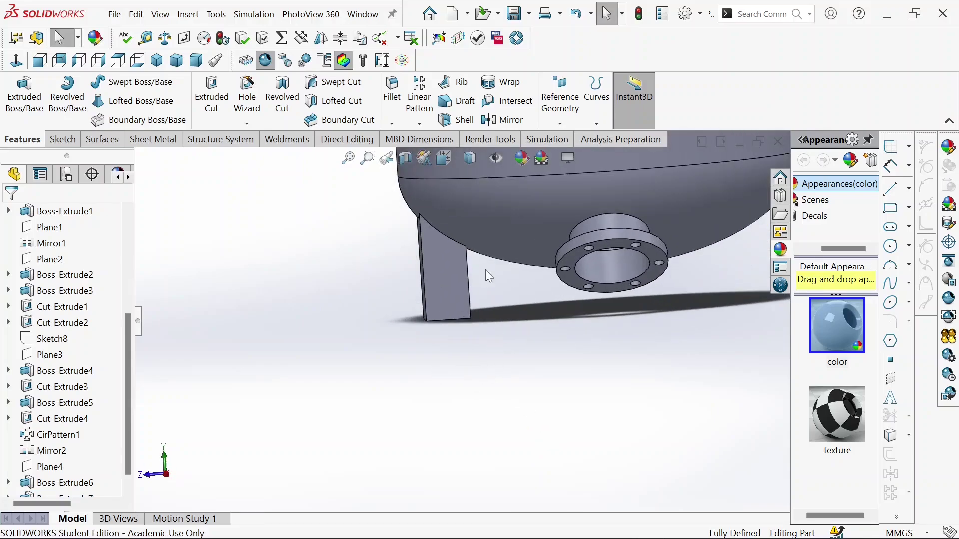
pyautogui.moveTo(457, 283); pyautogui.dragTo(448, 297, button='middle')
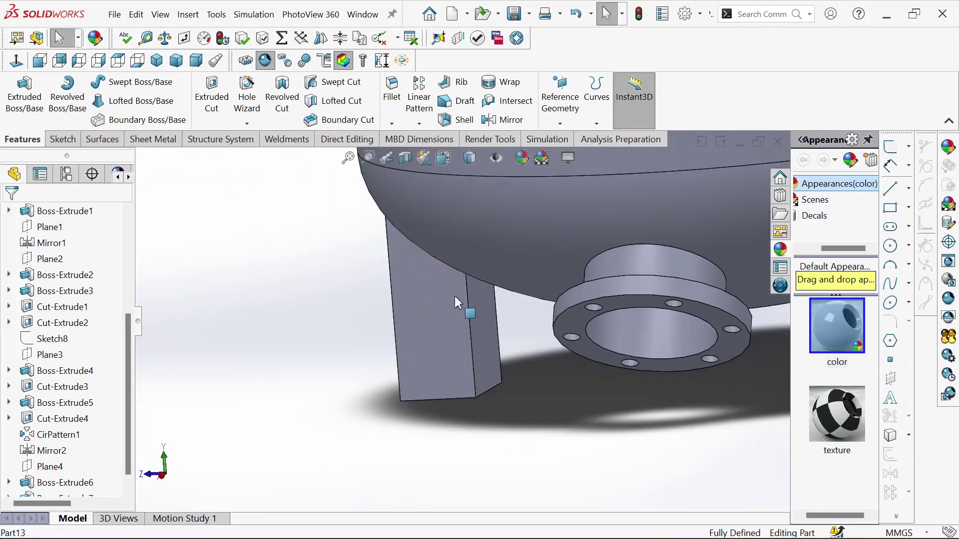
# On the leg's side face, sketch a closed triangle from the tank-side upper corner to the bottom edge, its tank-side corner, and back up.
pyautogui.scroll(-2, 436, 358)
pyautogui.click(436, 358)
pyautogui.click(548, 327)
pyautogui.press('l')
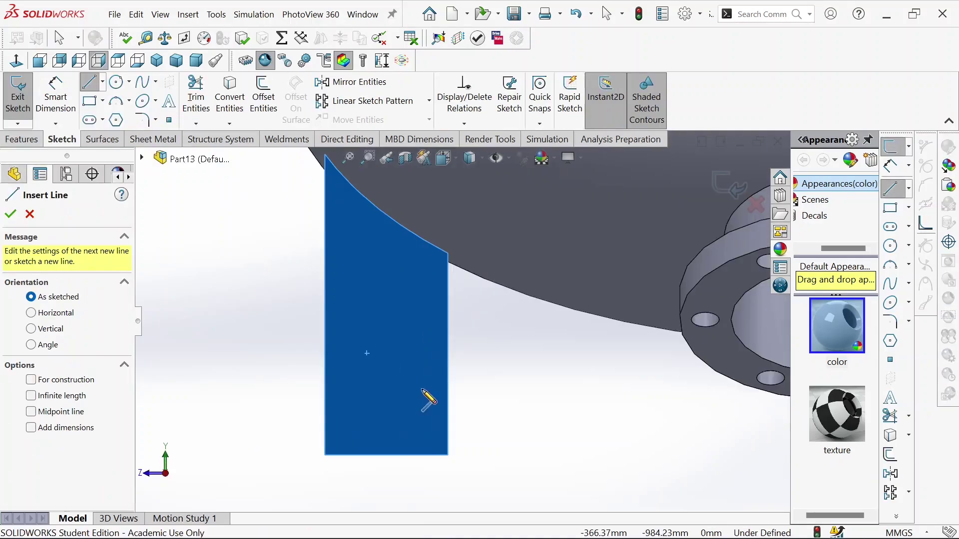
pyautogui.click(447, 253)
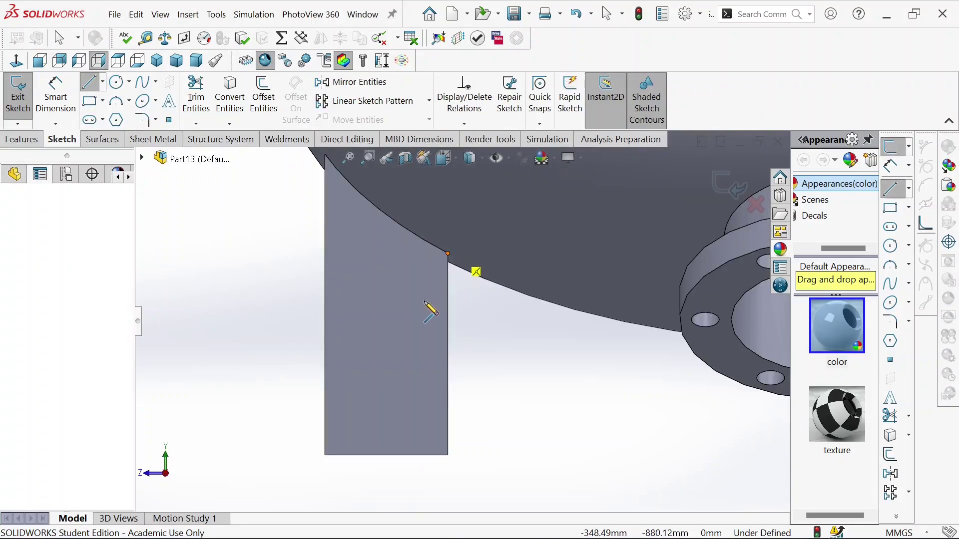
pyautogui.click(391, 454)
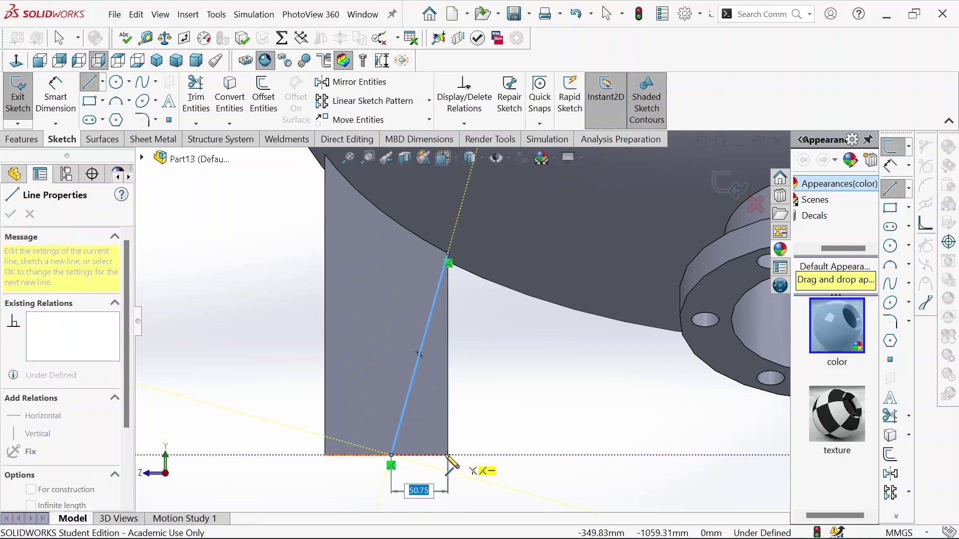
pyautogui.click(448, 455)
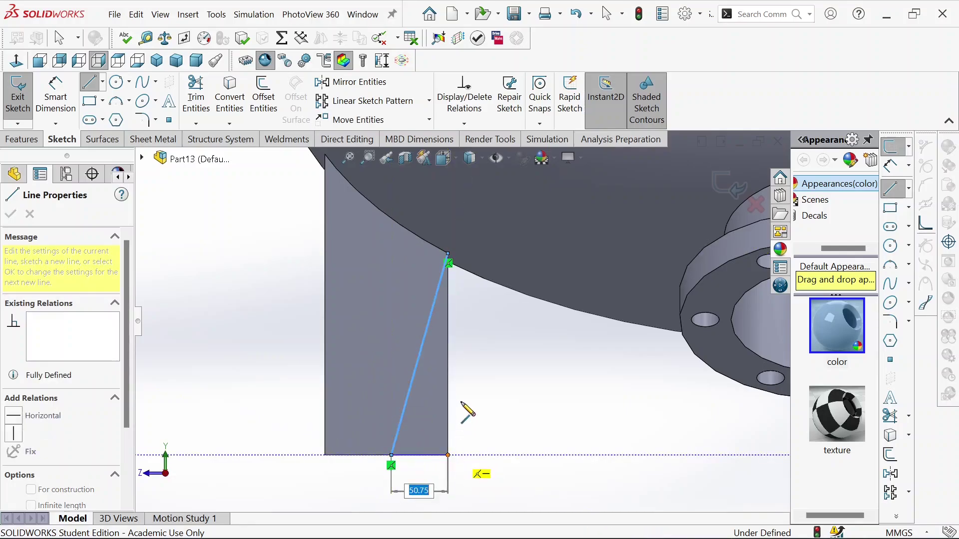
pyautogui.click(448, 255)
pyautogui.press('z')
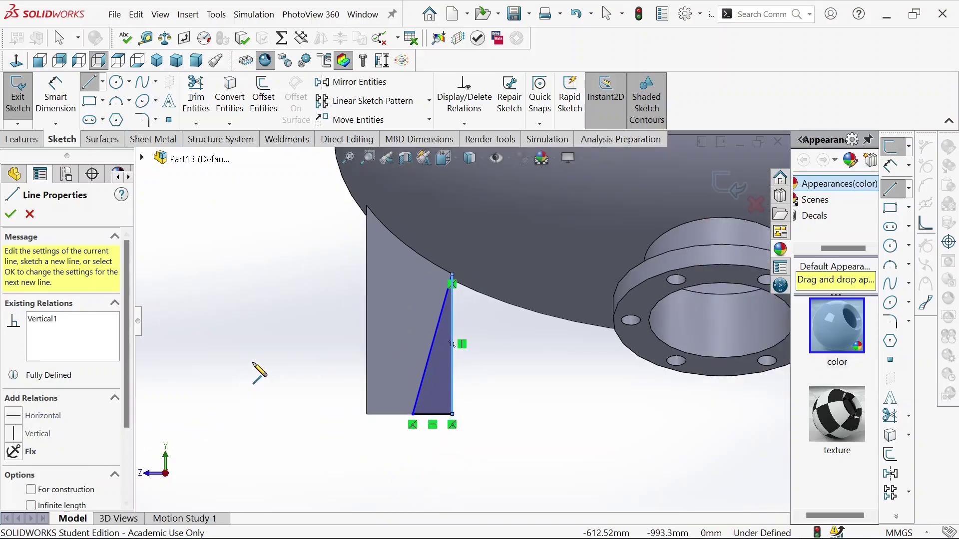
# Dimension the triangle's bottom side to 44 mm.
pyautogui.rightClick(431, 403)
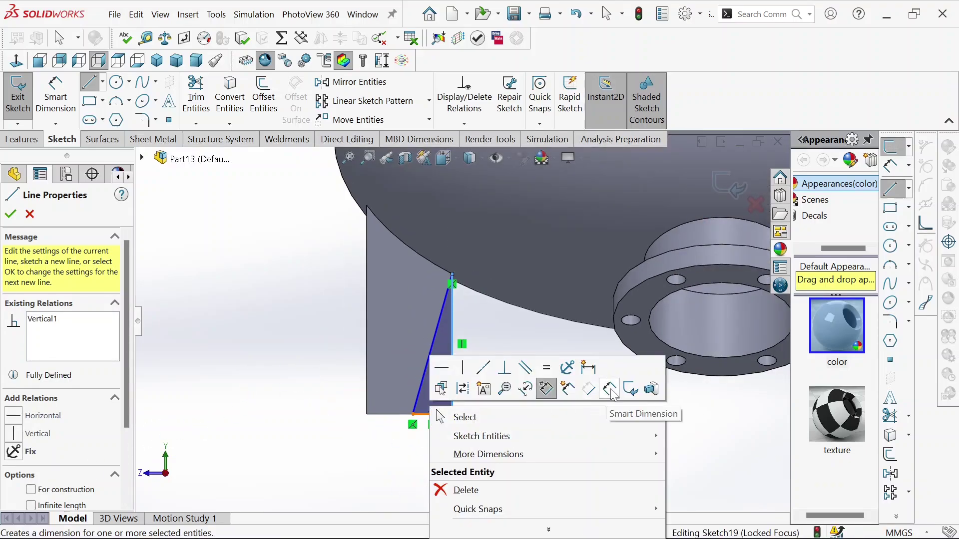
pyautogui.click(516, 419)
pyautogui.click(433, 414)
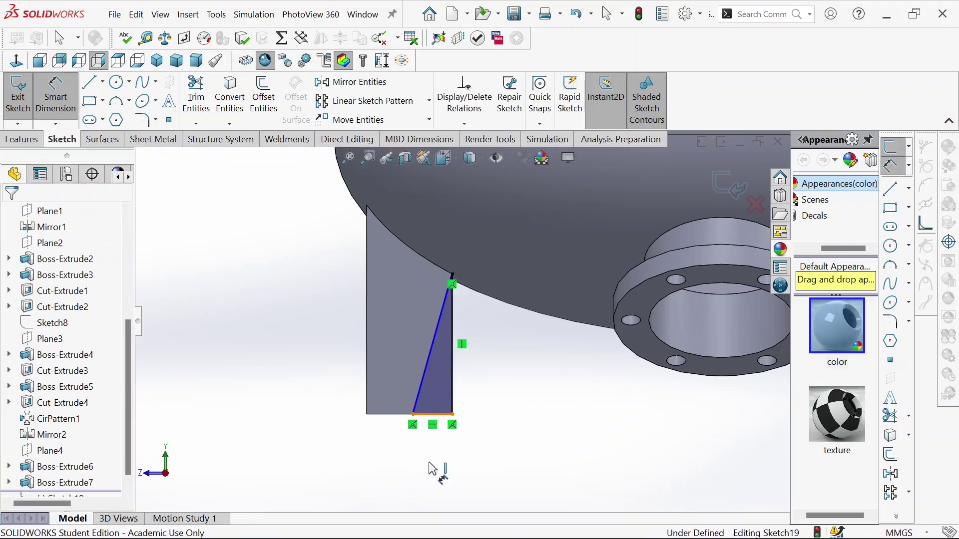
pyautogui.click(433, 481)
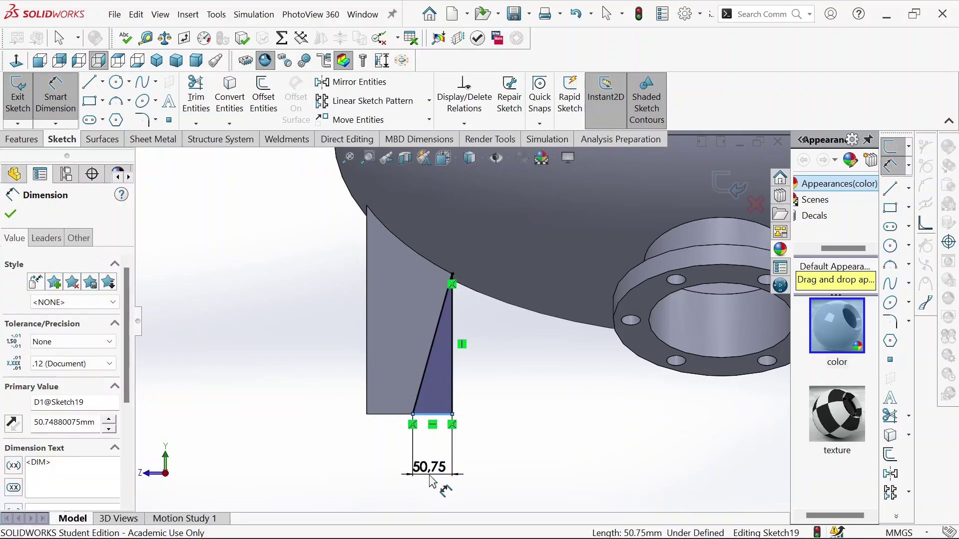
pyautogui.write('44')
pyautogui.press('Return')
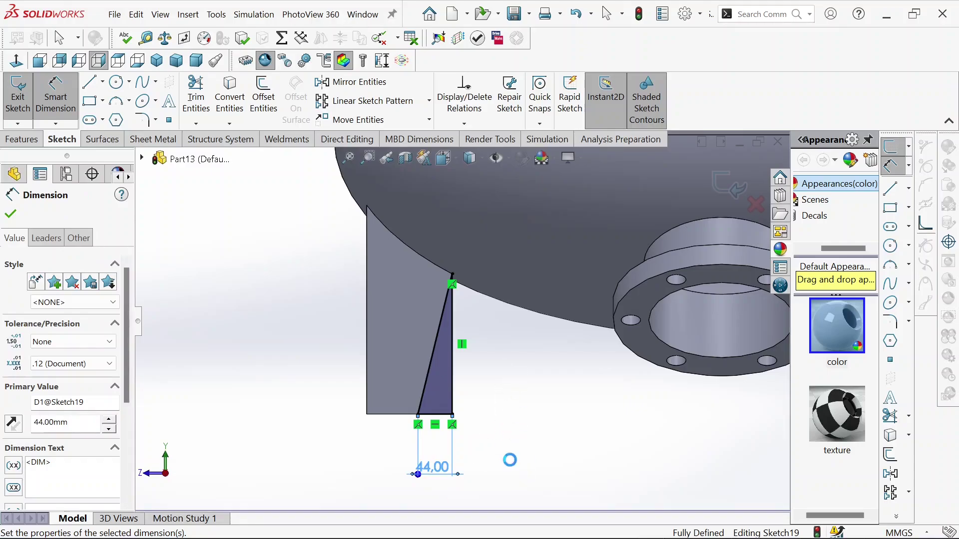
# Cut the triangular profile out of the leg with an extruded cut up to the leg's opposite side face, tapering the leg.
pyautogui.scroll(-2, 495, 433)
pyautogui.scroll(2, 488, 407)
pyautogui.click(22, 139)
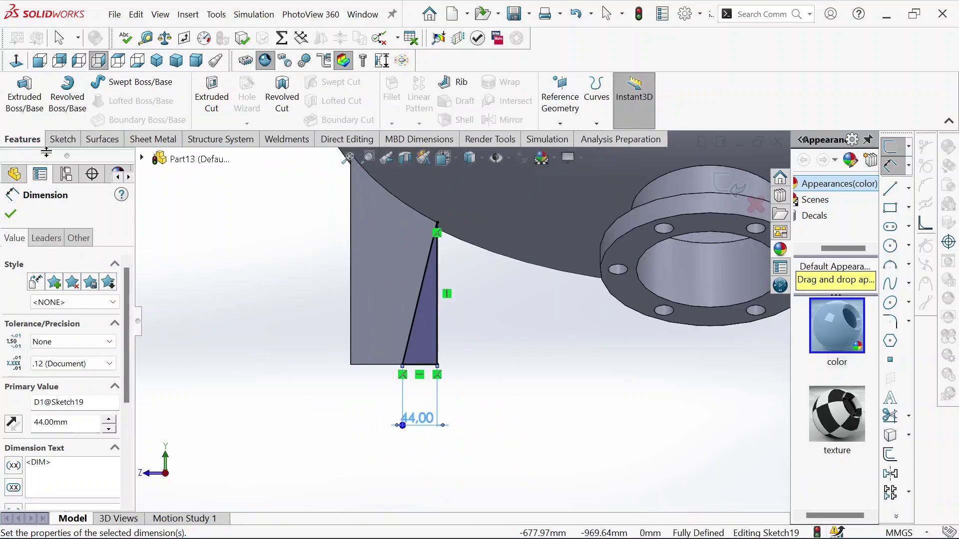
pyautogui.click(212, 95)
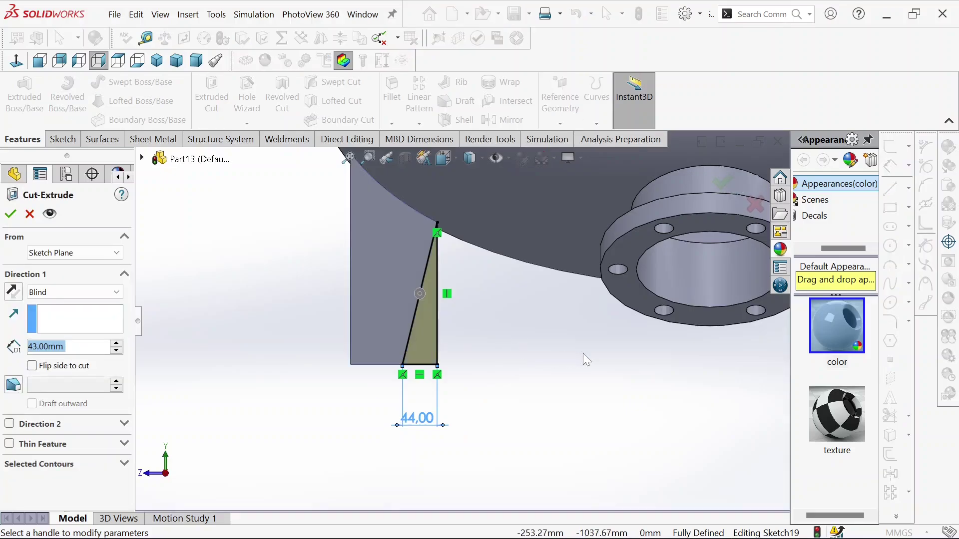
pyautogui.moveTo(583, 354); pyautogui.dragTo(181, 391, button='middle')
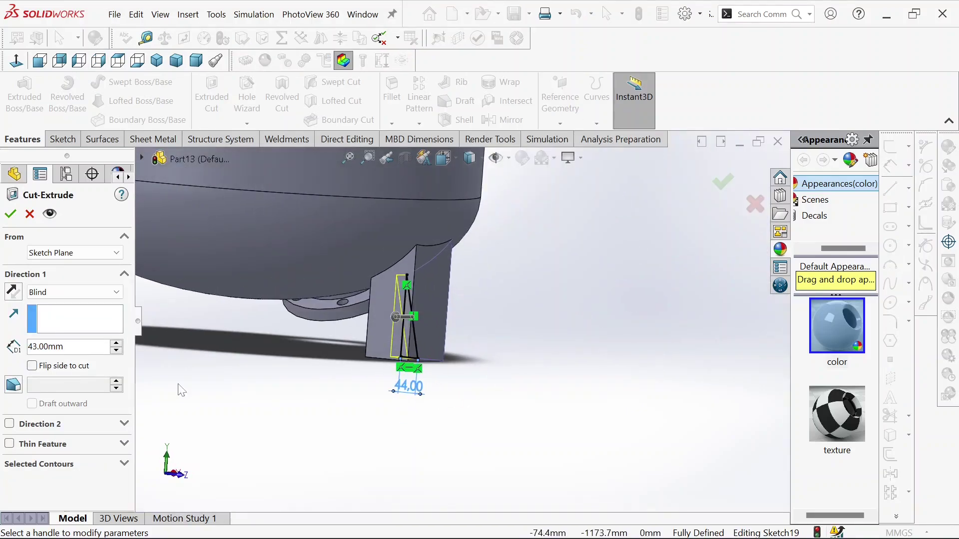
pyautogui.click(77, 294)
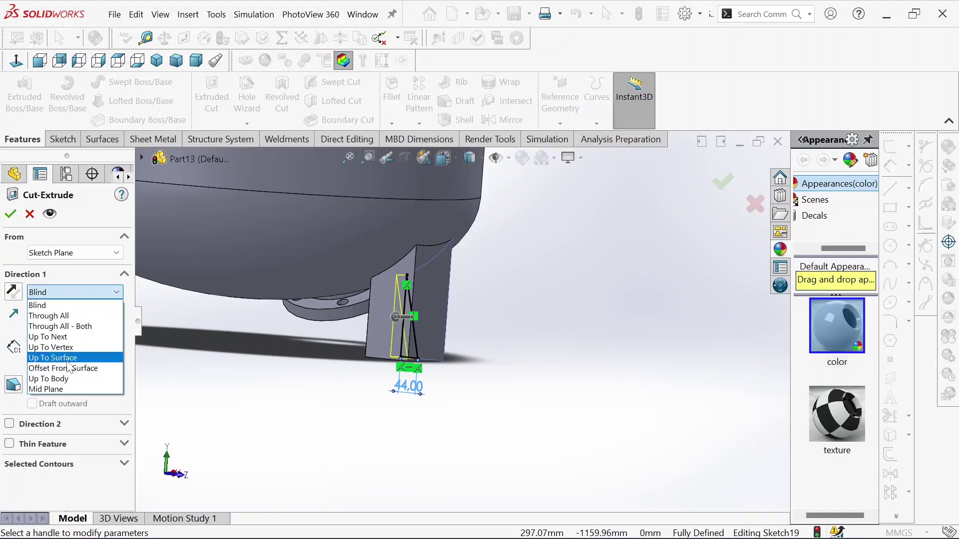
pyautogui.click(53, 358)
pyautogui.click(379, 330)
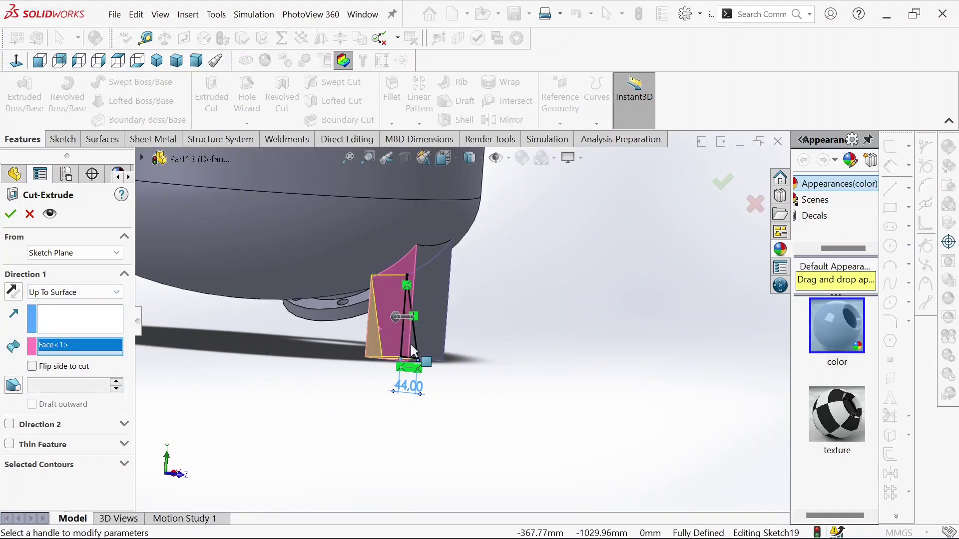
pyautogui.moveTo(410, 343); pyautogui.dragTo(383, 334, button='middle')
pyautogui.hotkey('ctrl', '8')
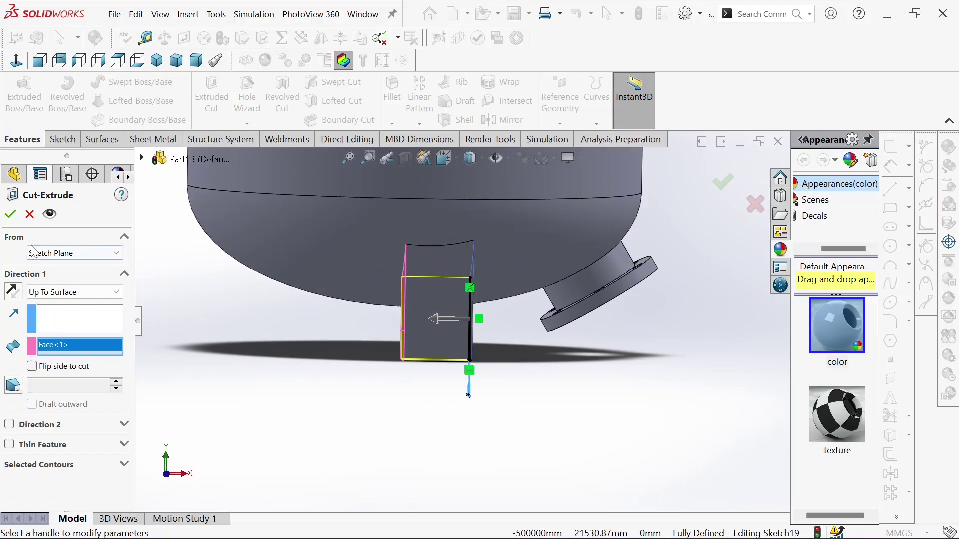
pyautogui.click(11, 217)
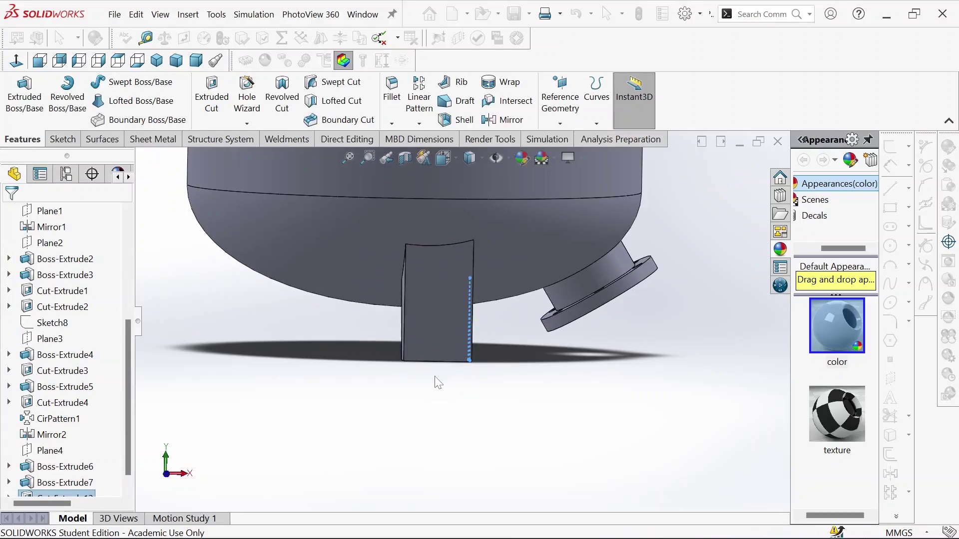
# On the leg's sloped cut face, sketch a rectangle about 130 mm wide and 12 mm high along the upper edge of the hollow opening.
pyautogui.moveTo(434, 376); pyautogui.dragTo(300, 280, button='middle')
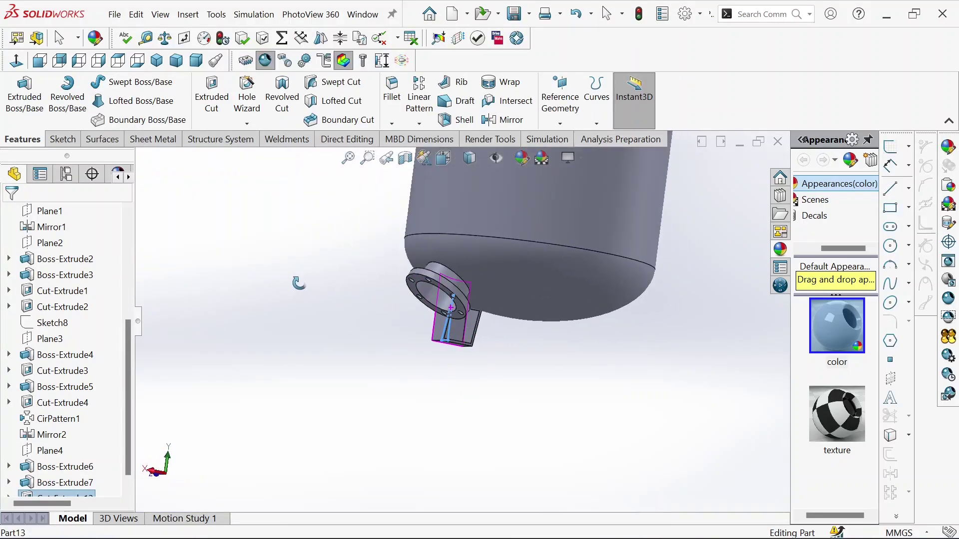
pyautogui.scroll(-5, 474, 330)
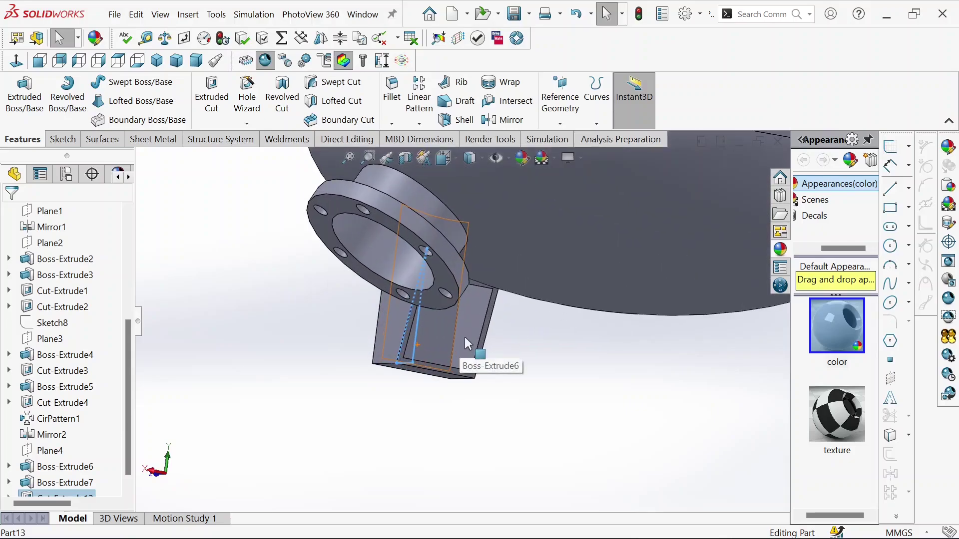
pyautogui.moveTo(465, 337); pyautogui.dragTo(446, 255, button='middle')
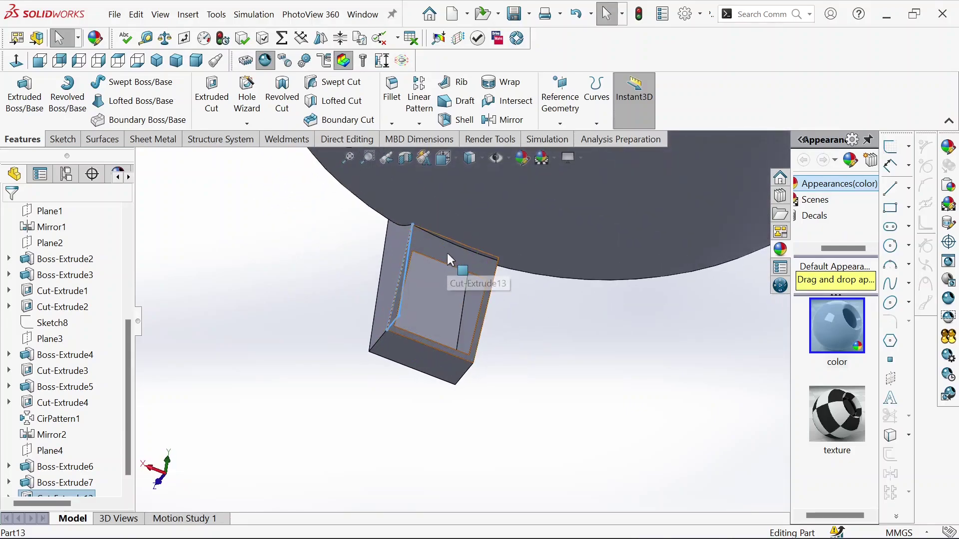
pyautogui.click(447, 252)
pyautogui.click(564, 226)
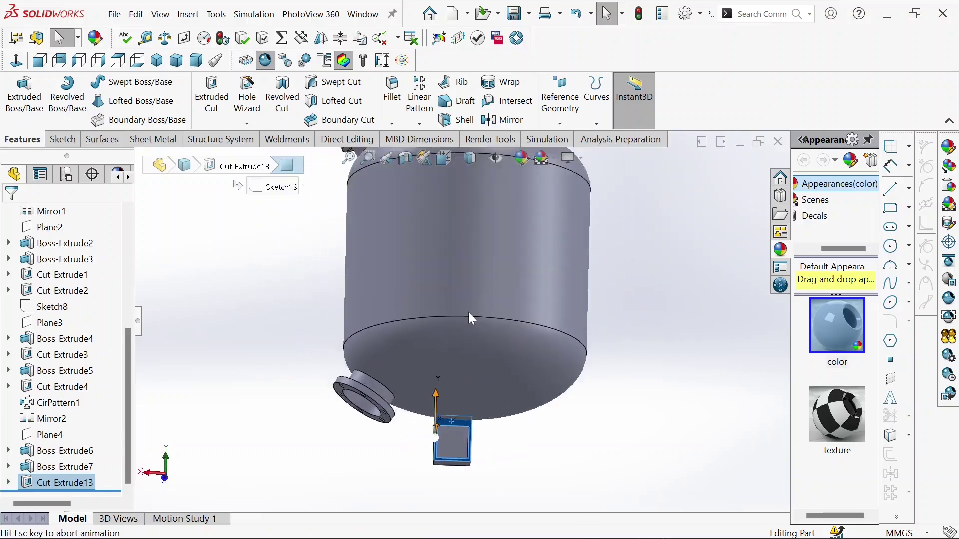
pyautogui.scroll(-3, 456, 402)
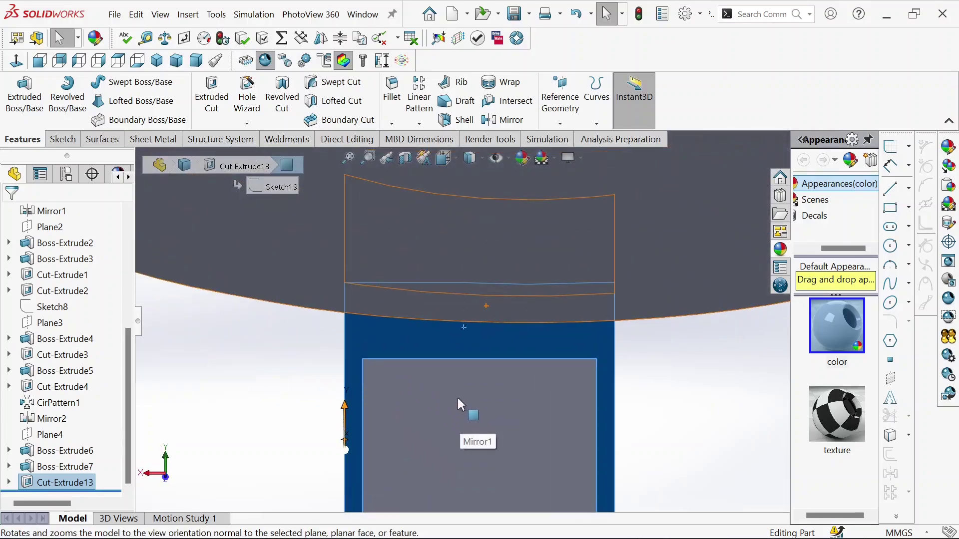
pyautogui.click(73, 142)
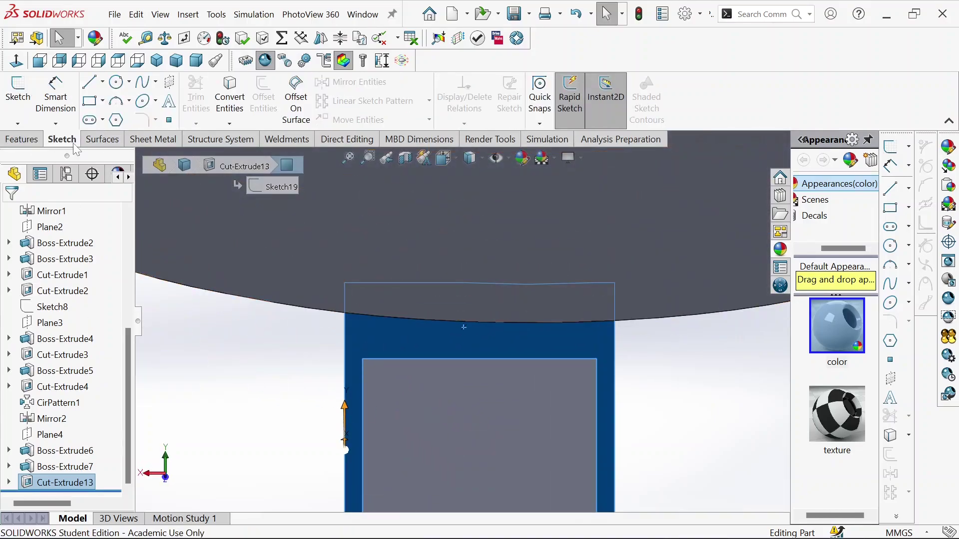
pyautogui.click(90, 102)
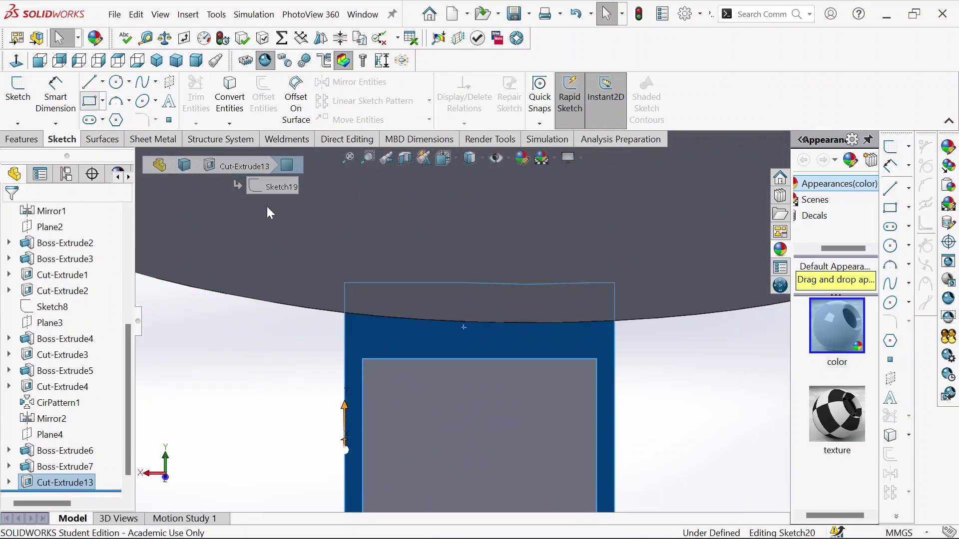
pyautogui.click(362, 359)
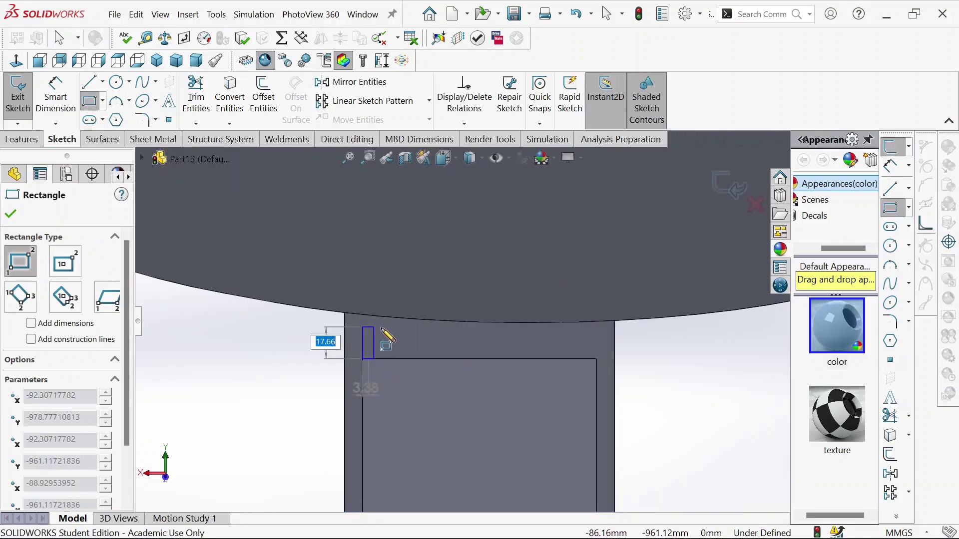
pyautogui.click(595, 334)
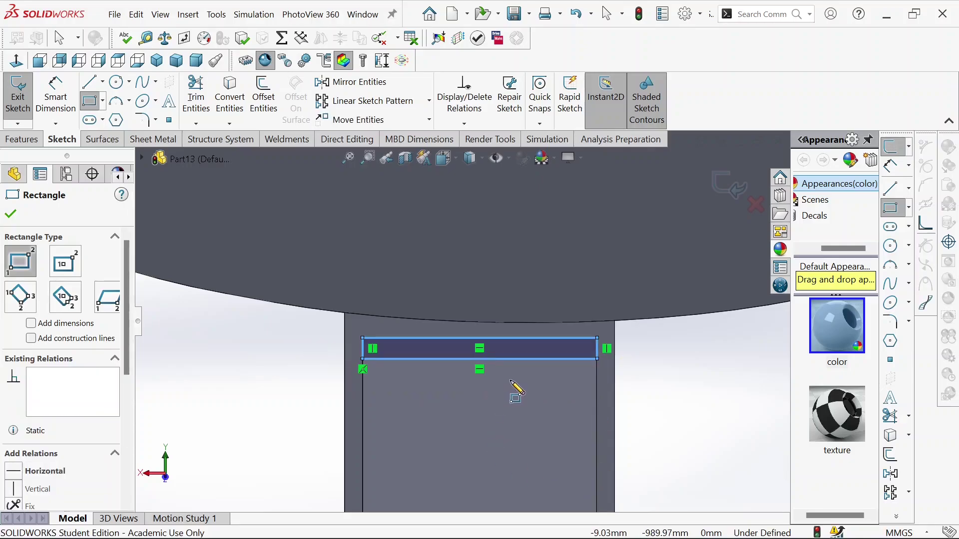
# Set the rectangle's height to 30 mm.
pyautogui.scroll(2, 492, 397)
pyautogui.scroll(-2, 490, 389)
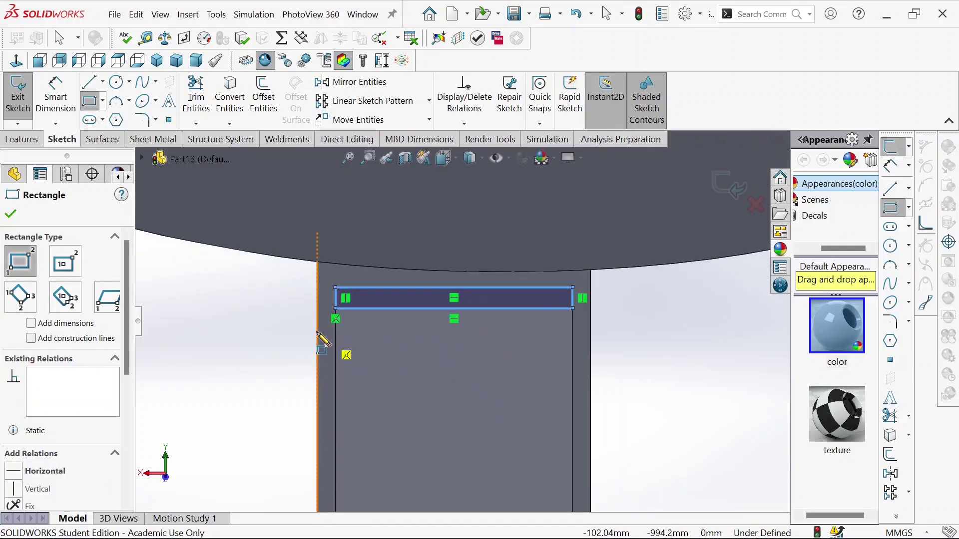
pyautogui.click(55, 97)
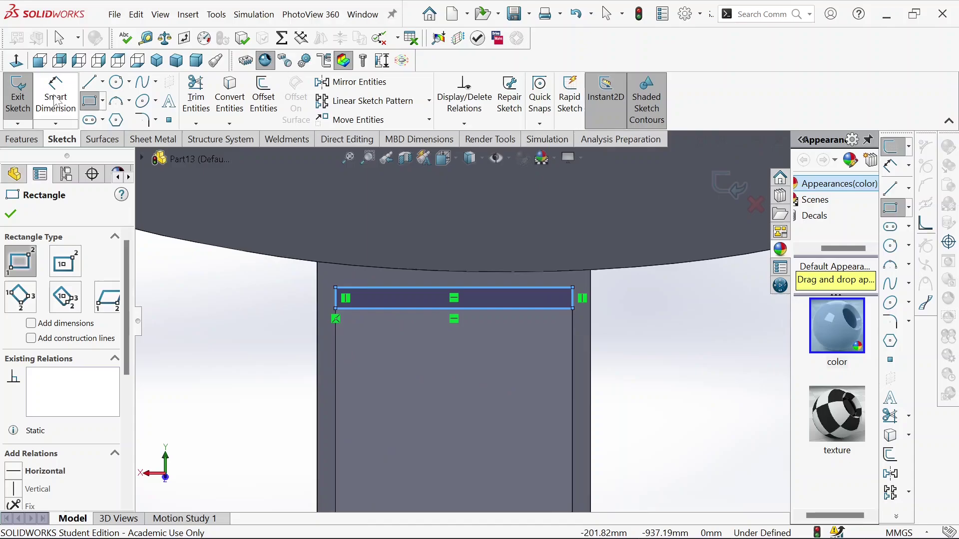
pyautogui.click(335, 305)
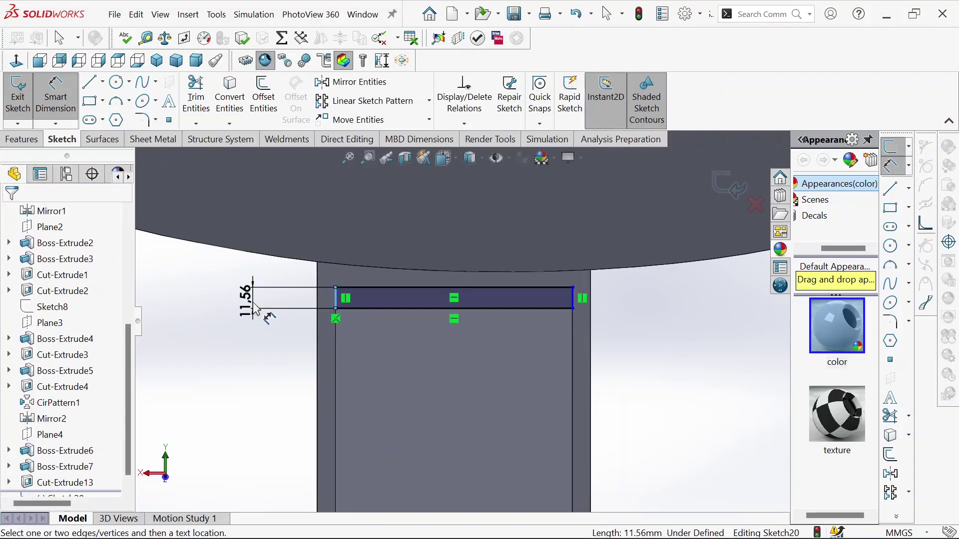
pyautogui.click(253, 310)
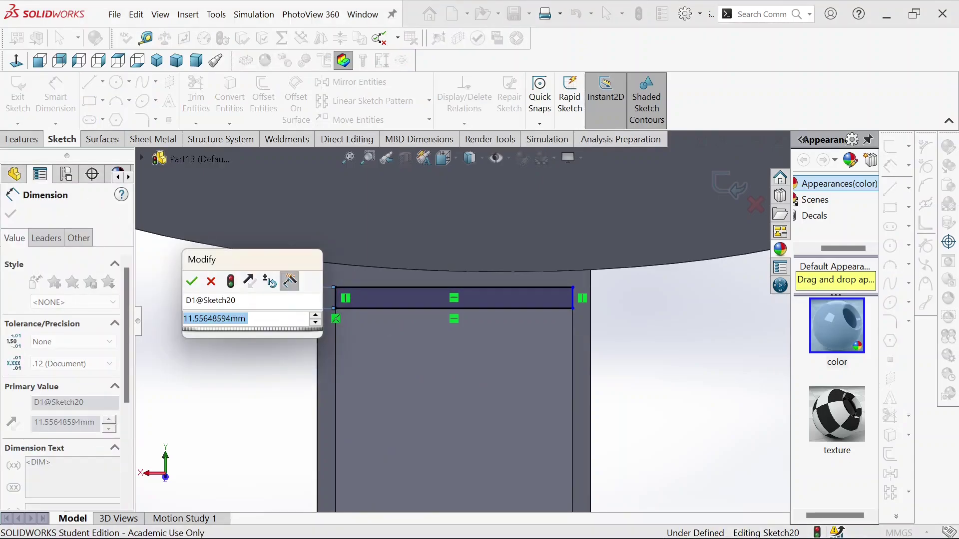
pyautogui.write('30')
pyautogui.press('Return')
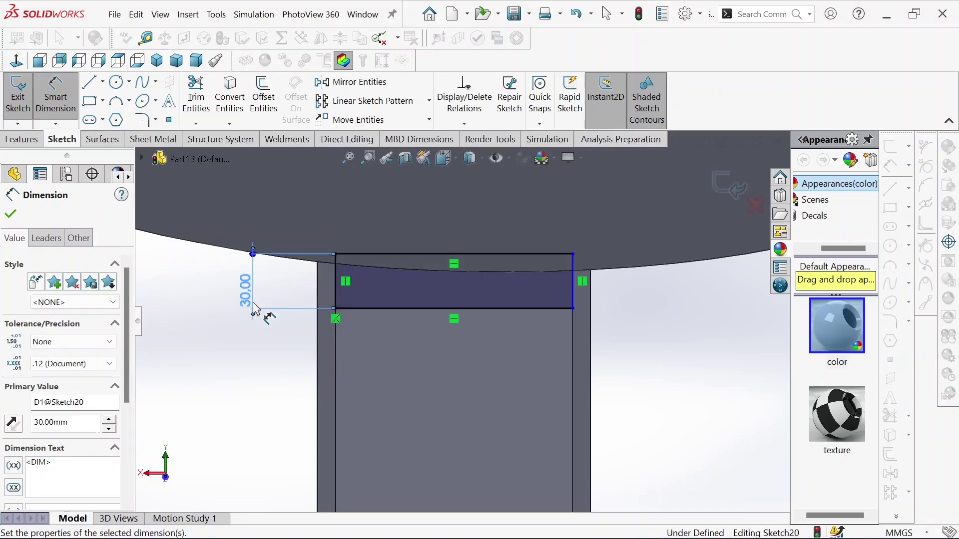
# Dimension the rectangle's width along its upper edge.
pyautogui.click(431, 254)
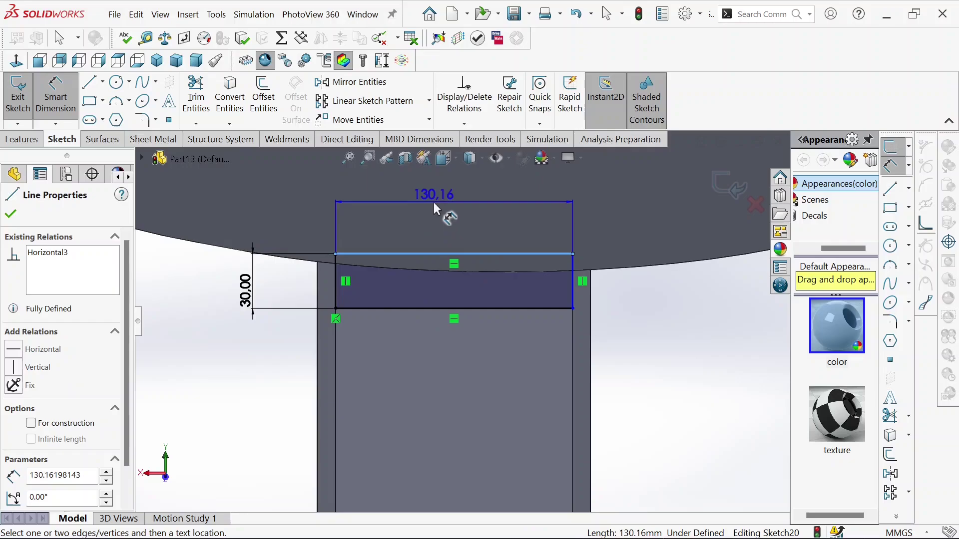
pyautogui.click(434, 206)
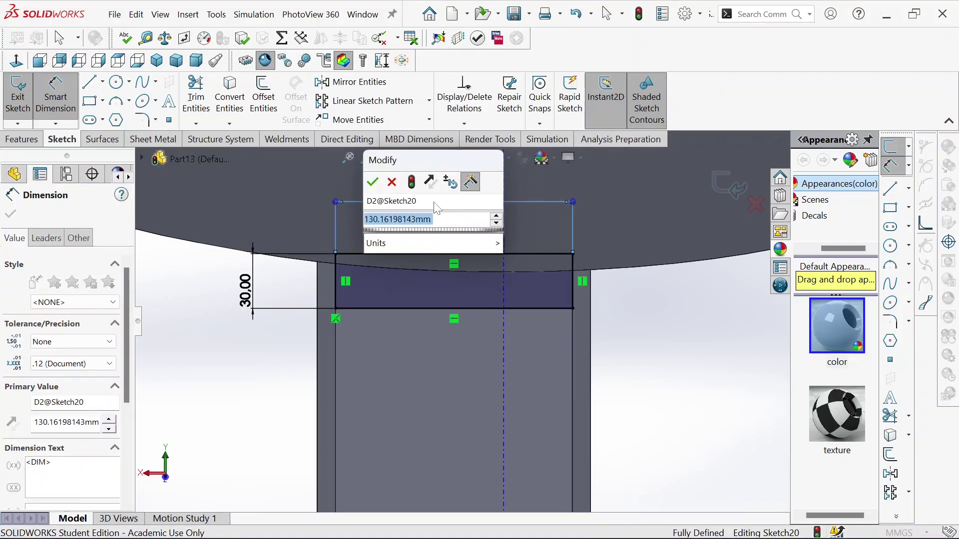
pyautogui.write('130')
pyautogui.press('Return')
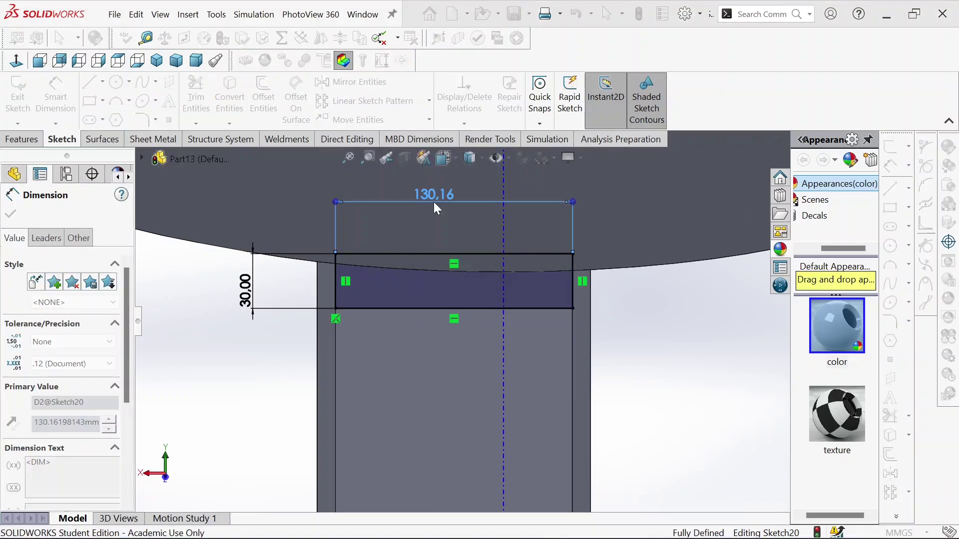
pyautogui.click(11, 215)
# Cut the rectangle at the top of the leg's sloped face with a blind extruded cut 43 mm deep.
pyautogui.click(22, 140)
pyautogui.click(212, 100)
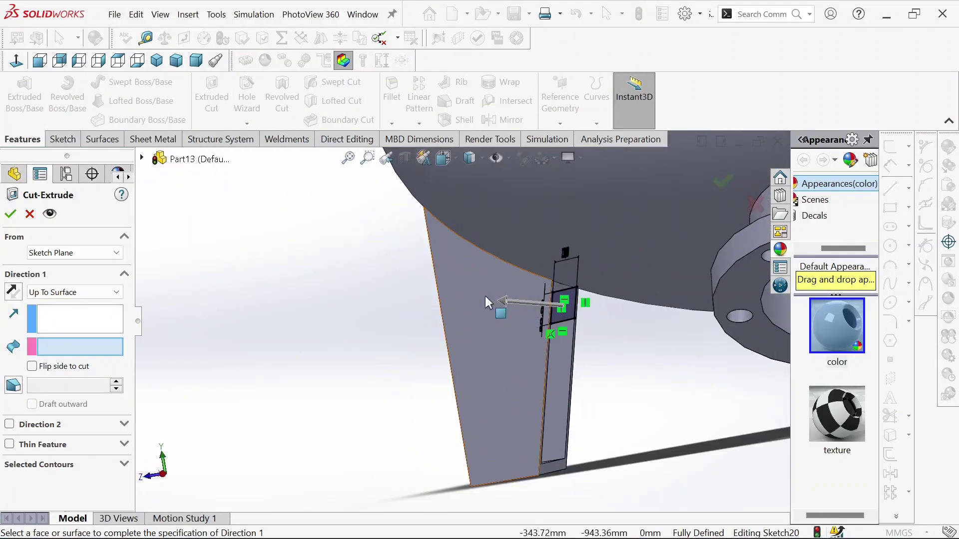
pyautogui.click(63, 294)
pyautogui.click(65, 305)
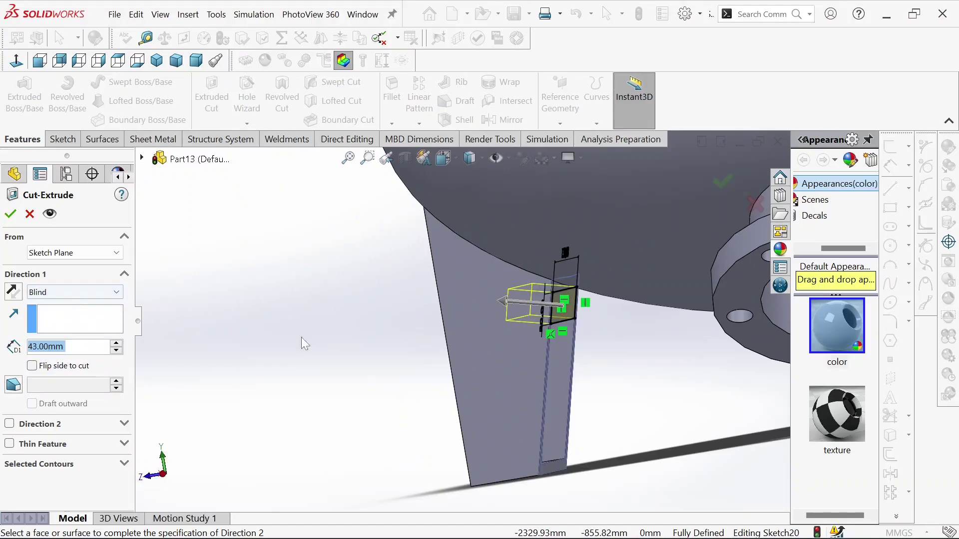
pyautogui.press('Return')
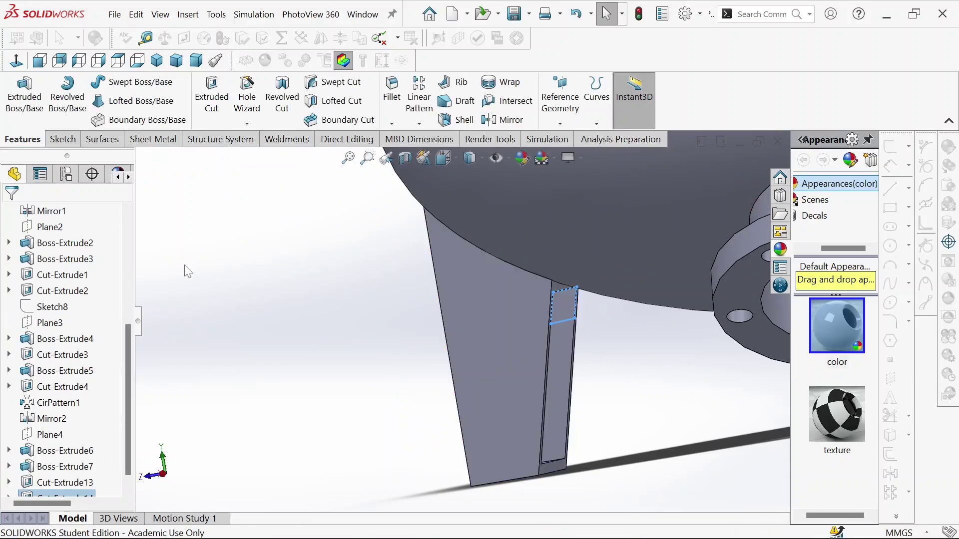
pyautogui.moveTo(599, 344); pyautogui.dragTo(481, 302, button='middle')
pyautogui.click(505, 352)
pyautogui.press('Escape')
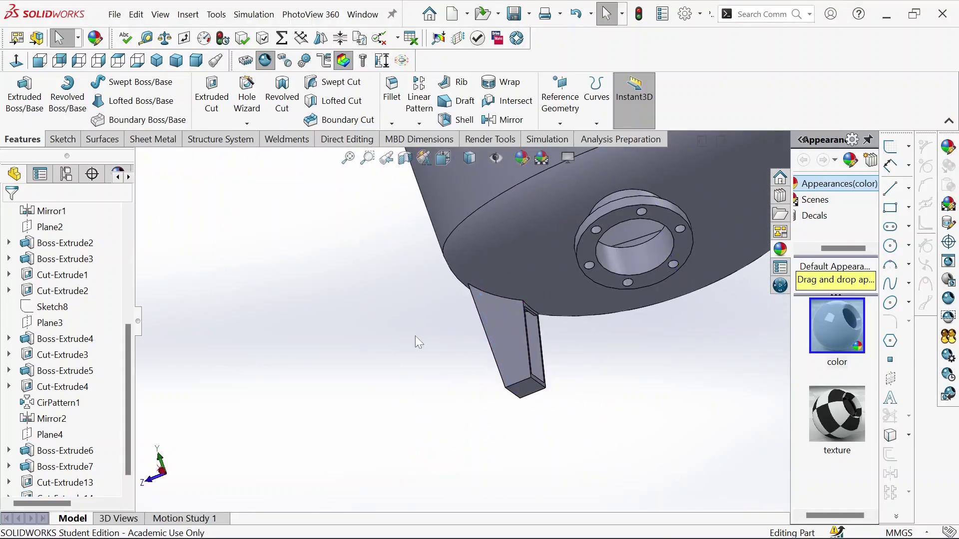
# Show the temporary axes of the tank model.
pyautogui.scroll(8, 546, 292)
pyautogui.moveTo(552, 259); pyautogui.dragTo(480, 265, button='middle')
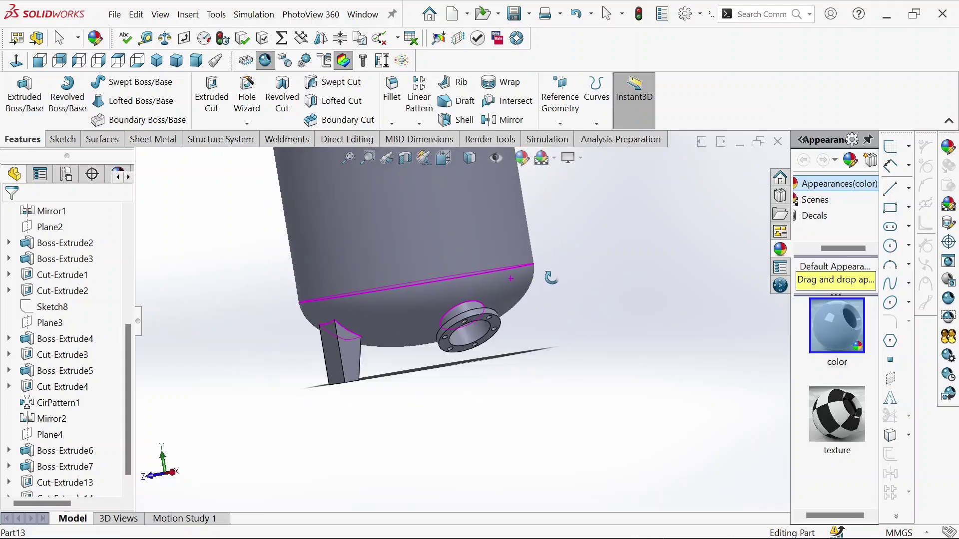
pyautogui.scroll(3, 444, 254)
pyautogui.scroll(3, 402, 245)
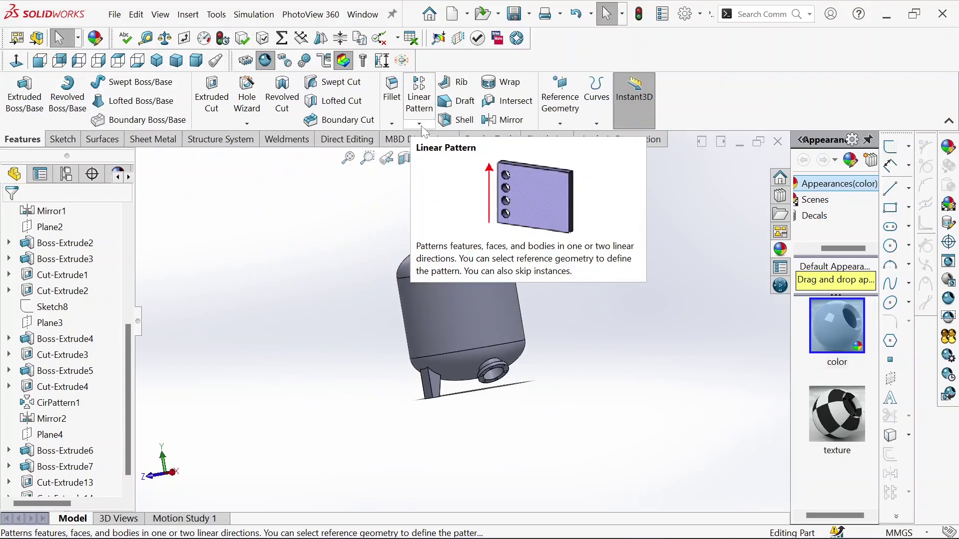
pyautogui.click(161, 15)
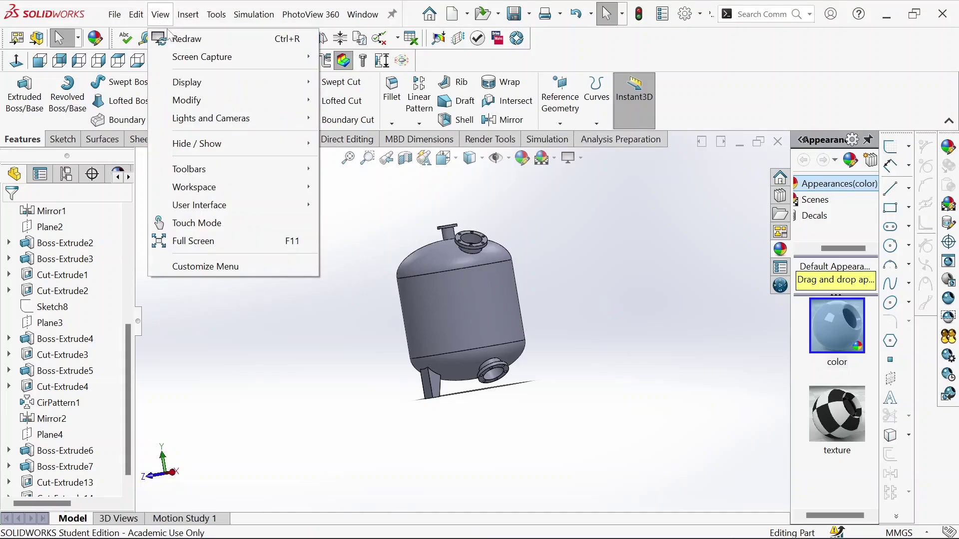
pyautogui.moveTo(192, 152)
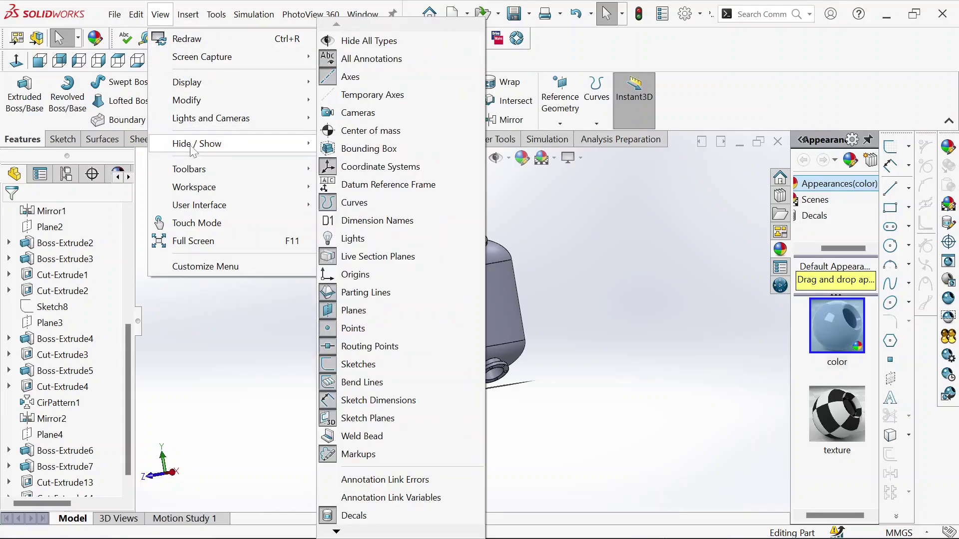
pyautogui.click(368, 96)
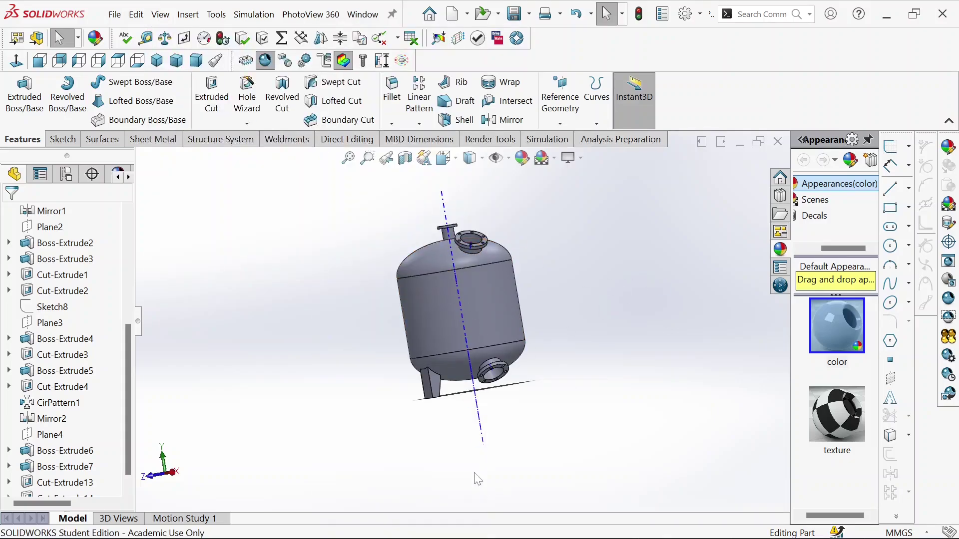
pyautogui.scroll(-2, 469, 351)
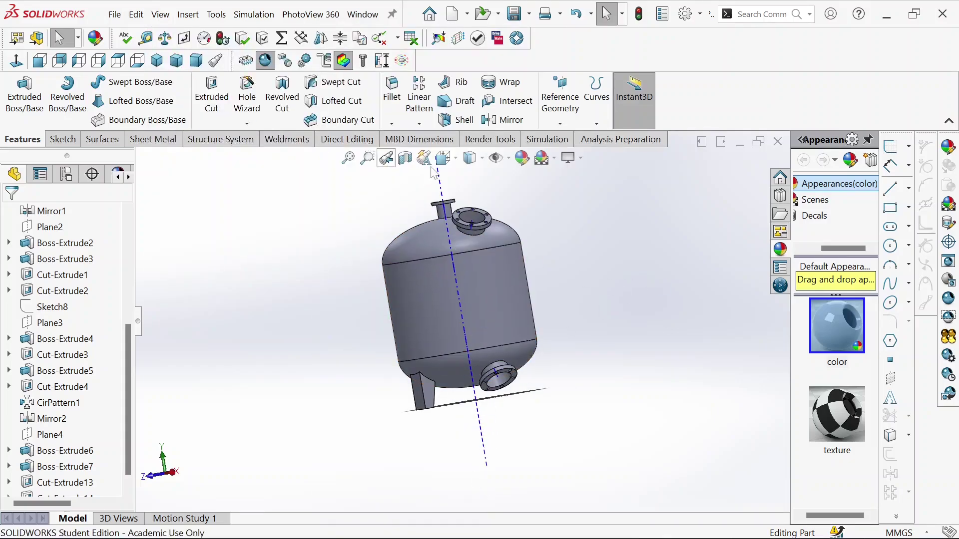
# Set up a circular pattern about the tank's central axis with 3 equally spaced instances over 360 degrees.
pyautogui.click(419, 123)
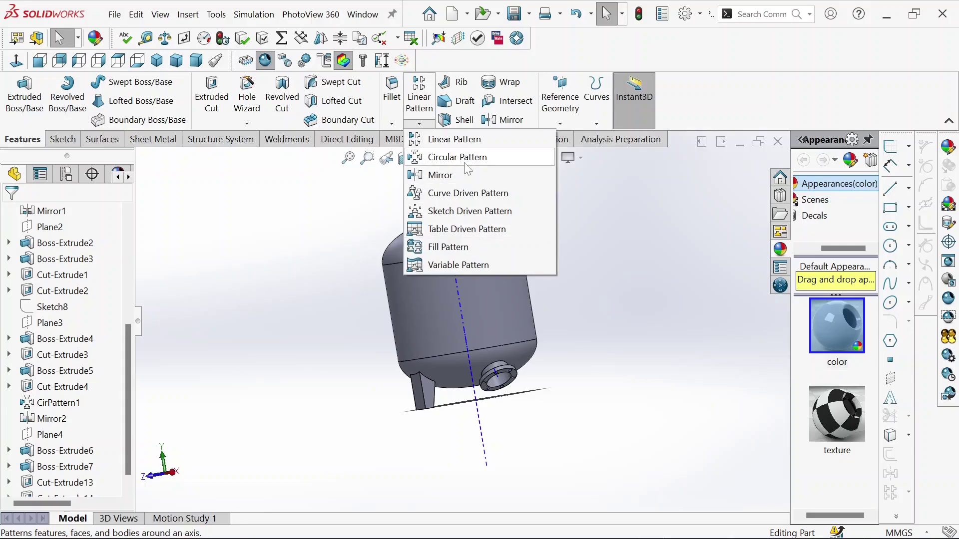
pyautogui.click(464, 162)
pyautogui.scroll(-2, 483, 292)
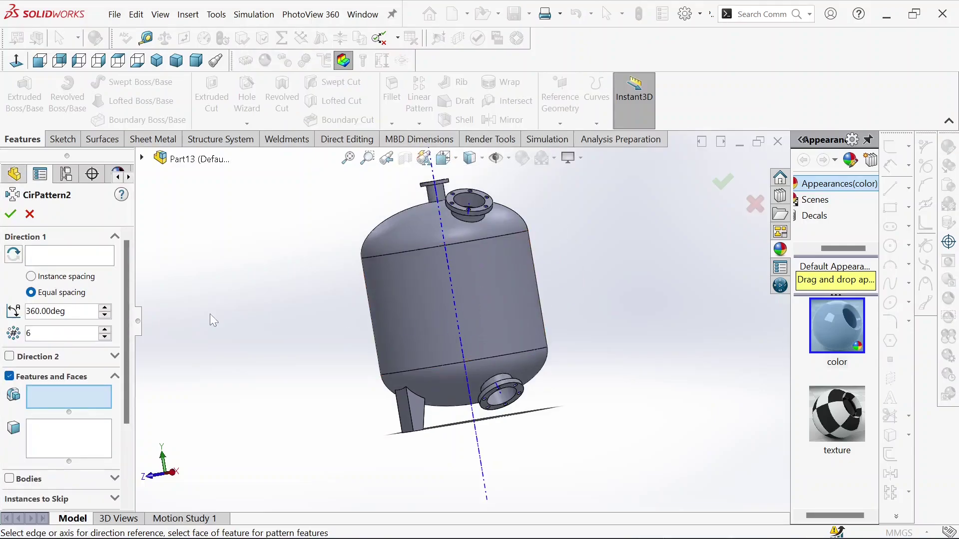
pyautogui.click(65, 260)
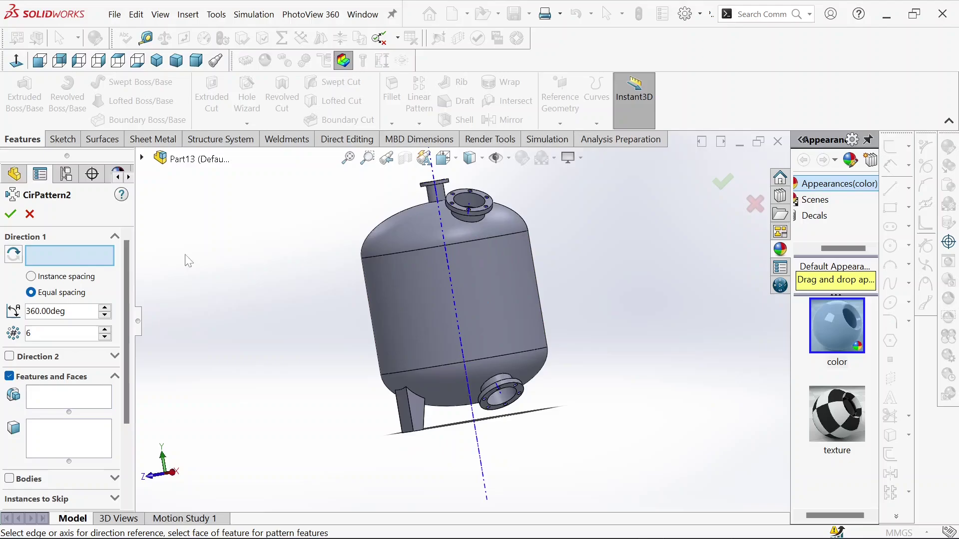
pyautogui.click(480, 459)
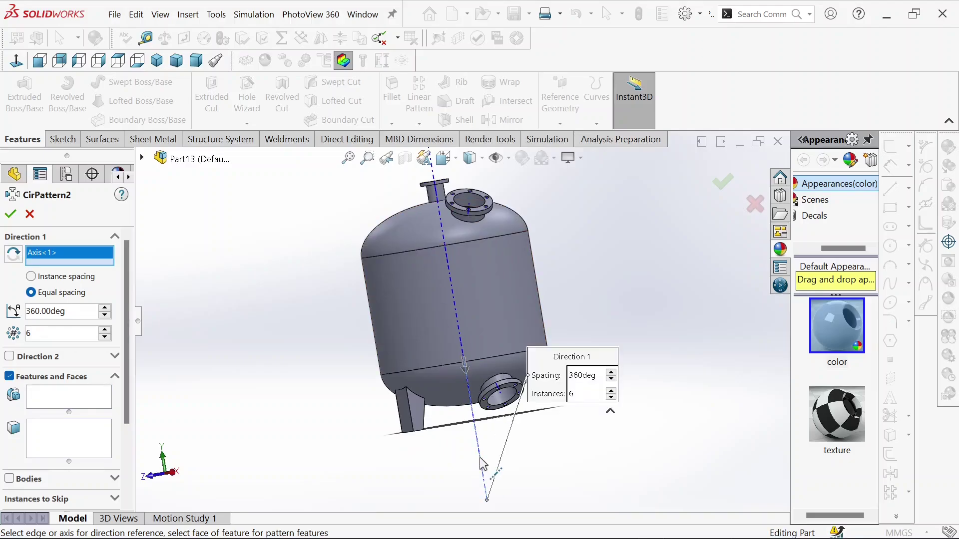
pyautogui.scroll(2, 457, 329)
pyautogui.scroll(-2, 460, 322)
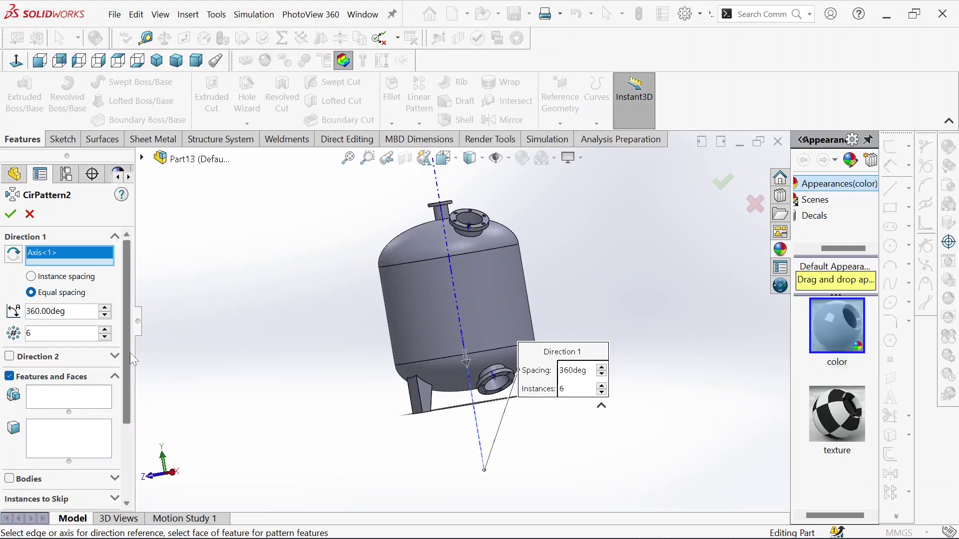
pyautogui.scroll(-3, 60, 309)
pyautogui.scroll(1, 45, 280)
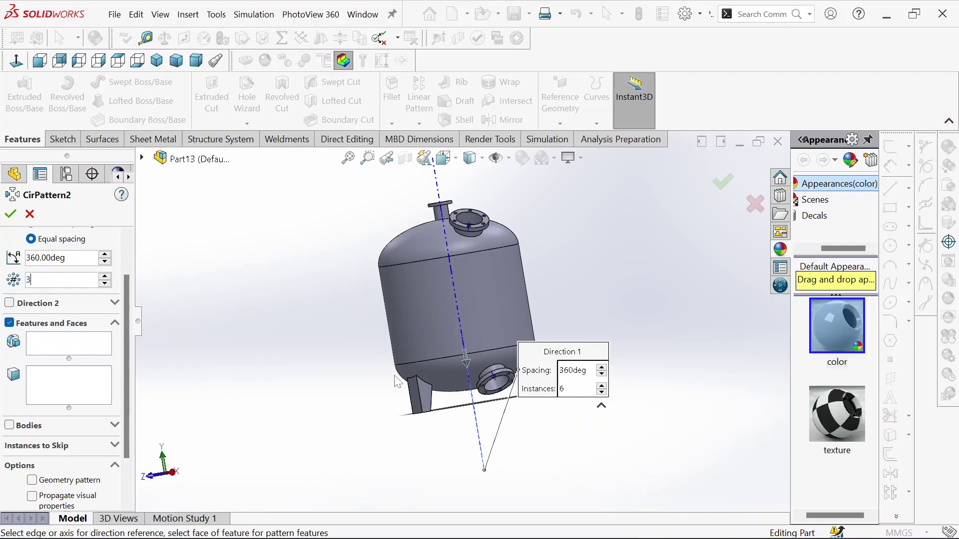
pyautogui.moveTo(414, 372); pyautogui.dragTo(484, 345, button='middle')
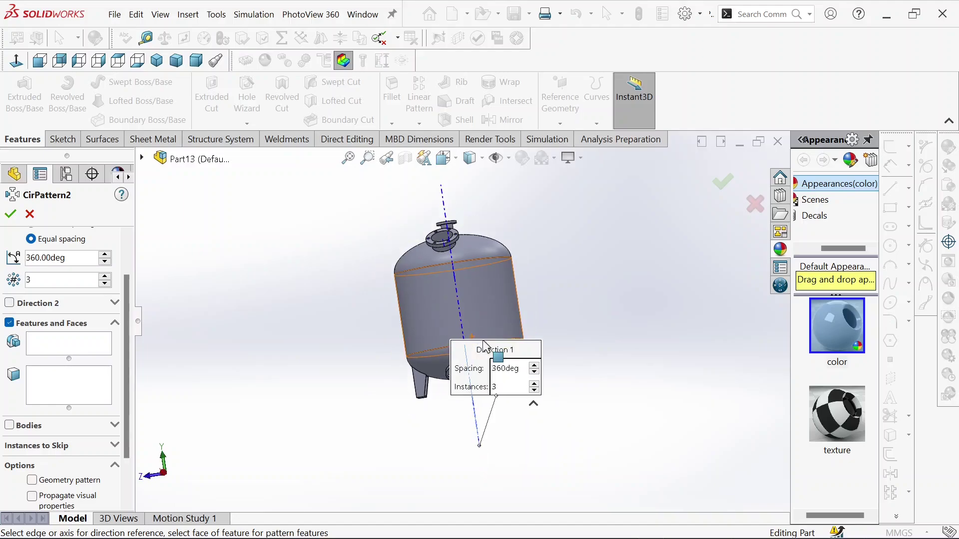
# Pattern the leg features Cut-Extrude14, Cut-Extrude13, Boss-Extrude7 and Boss-Extrude6 around the tank.
pyautogui.click(59, 344)
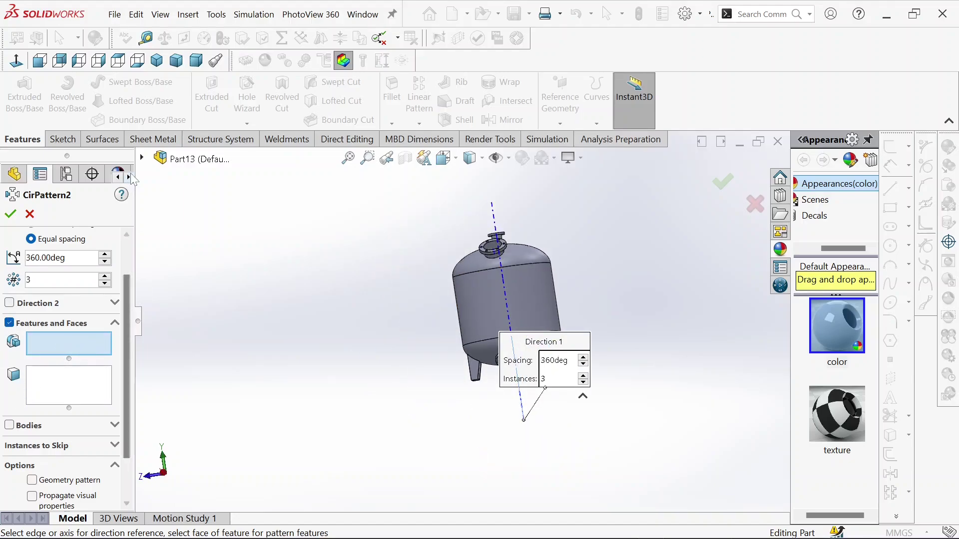
pyautogui.click(144, 159)
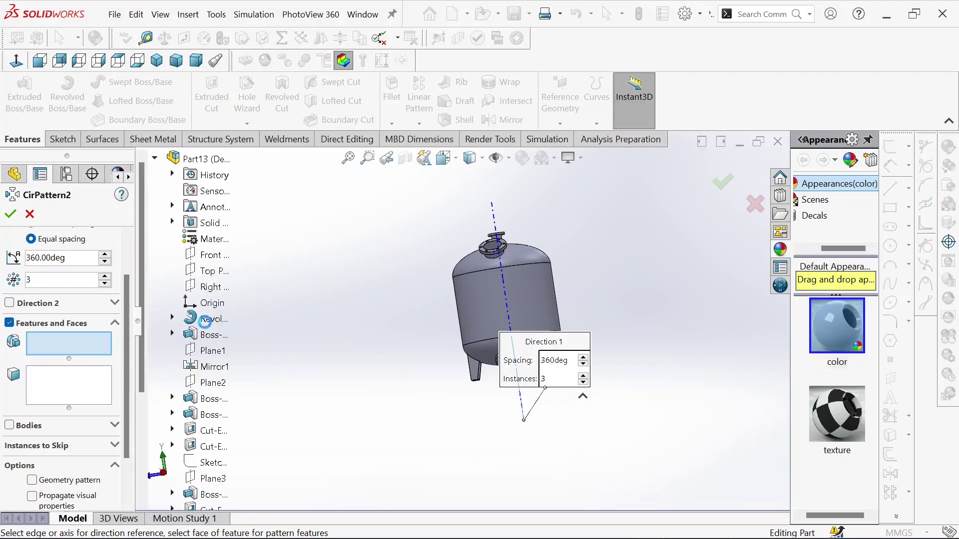
pyautogui.scroll(-3, 208, 482)
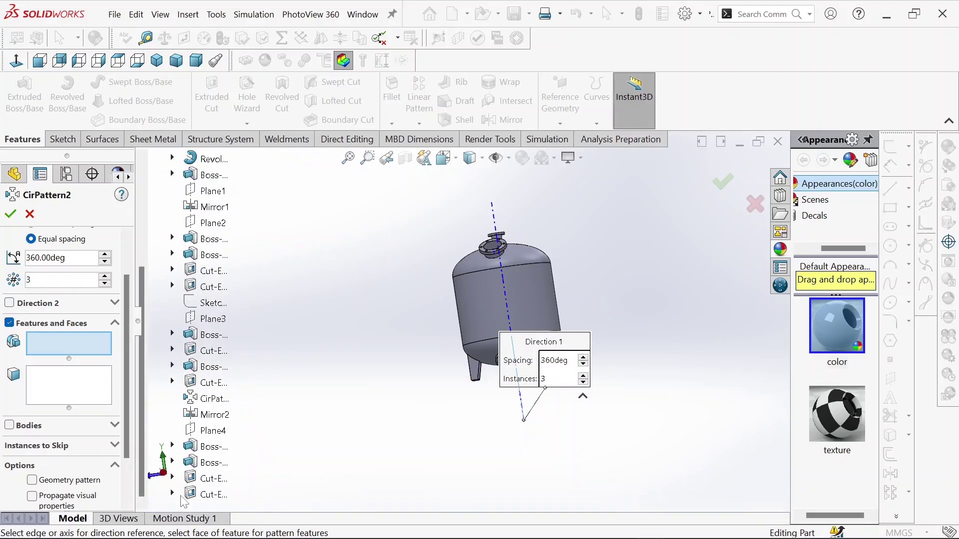
pyautogui.click(213, 496)
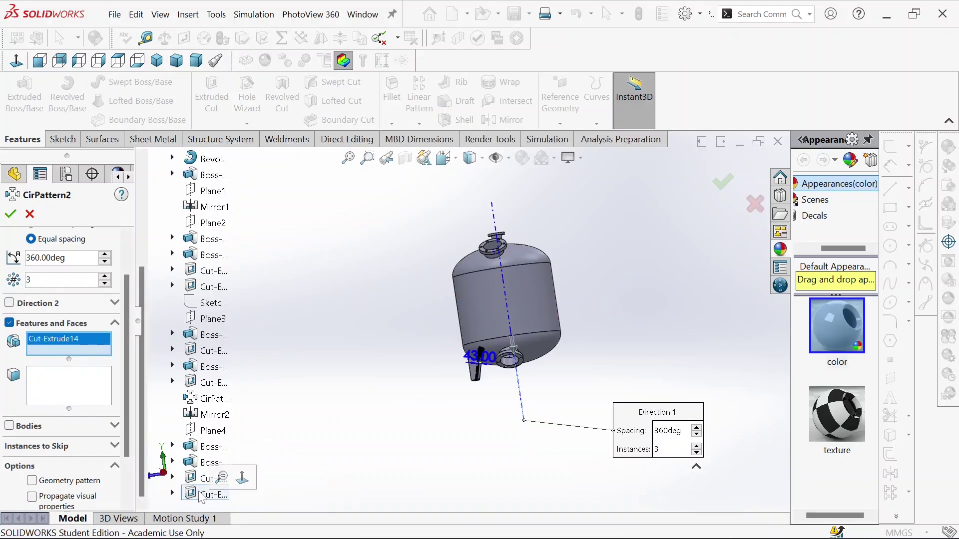
pyautogui.click(209, 479)
pyautogui.click(197, 462)
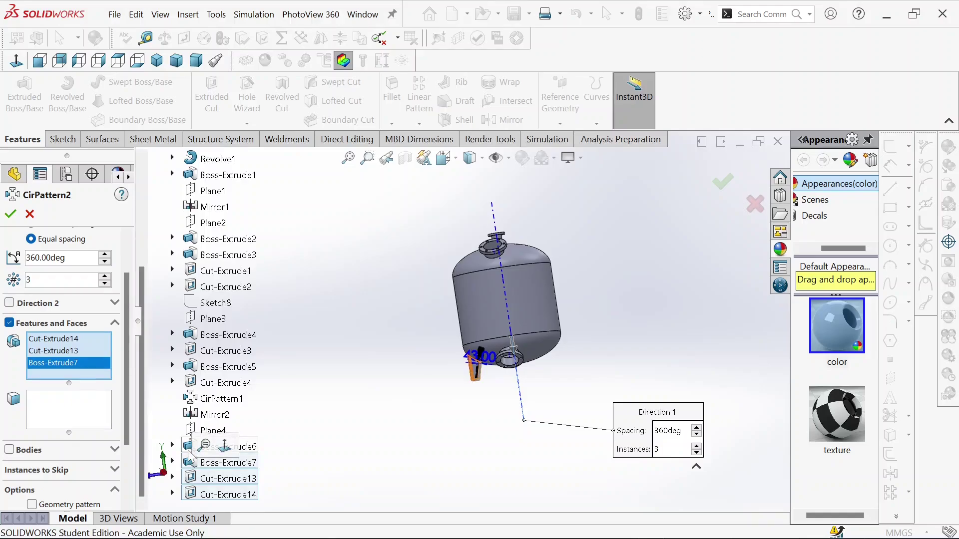
pyautogui.click(195, 446)
pyautogui.moveTo(534, 328); pyautogui.dragTo(350, 399, button='middle')
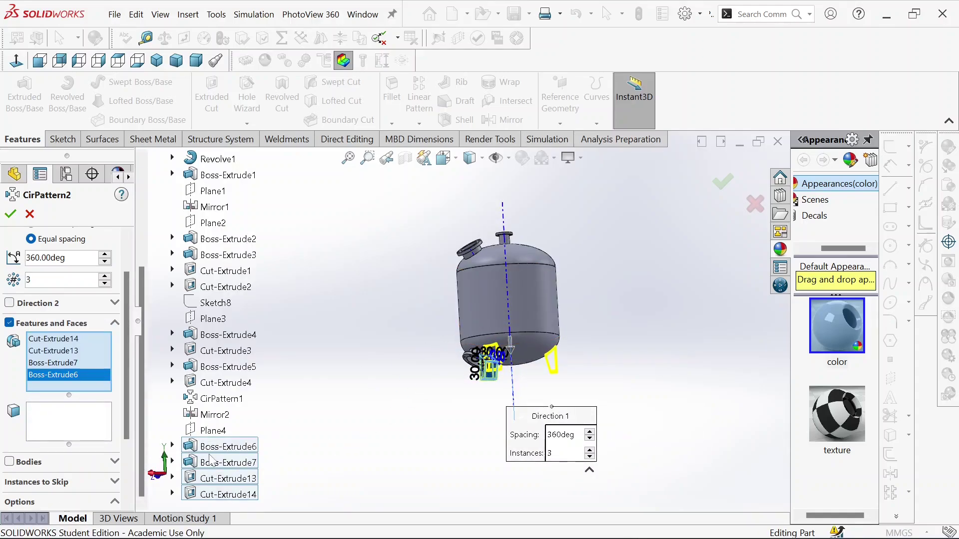
pyautogui.scroll(-8, 199, 295)
pyautogui.press('Return')
pyautogui.scroll(-2, 306, 342)
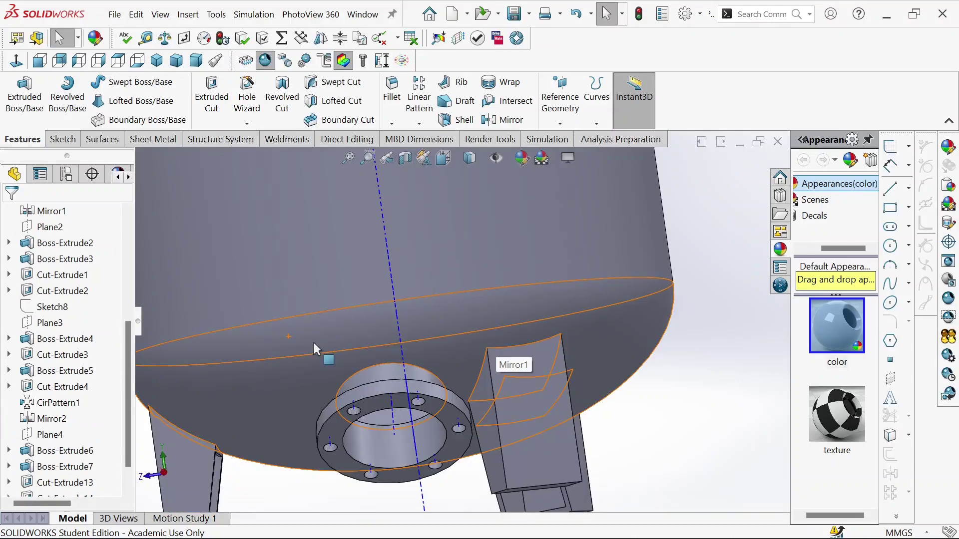
# Hide the temporary axes and return the tank to an isometric view.
pyautogui.scroll(5, 313, 343)
pyautogui.moveTo(314, 337); pyautogui.dragTo(175, 249, button='middle')
pyautogui.click(156, 21)
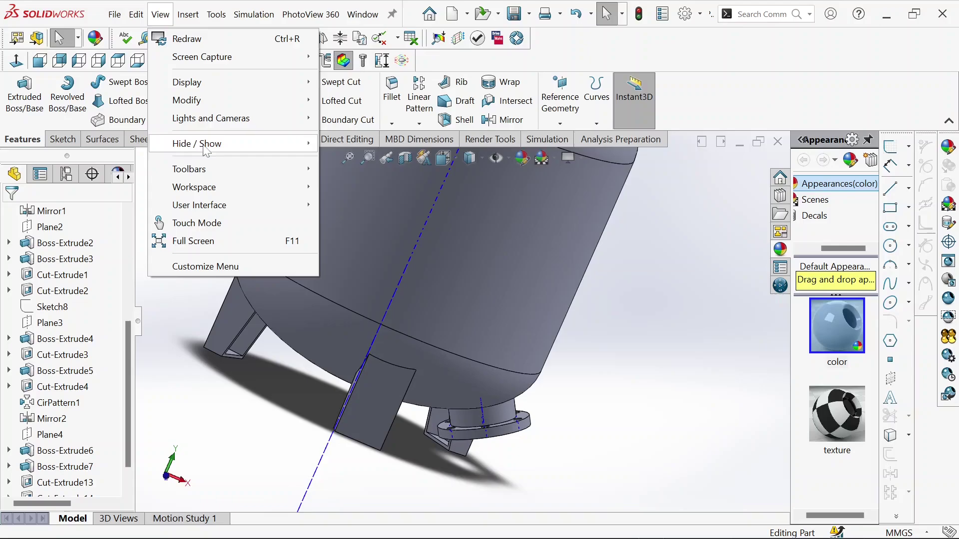
pyautogui.moveTo(228, 146)
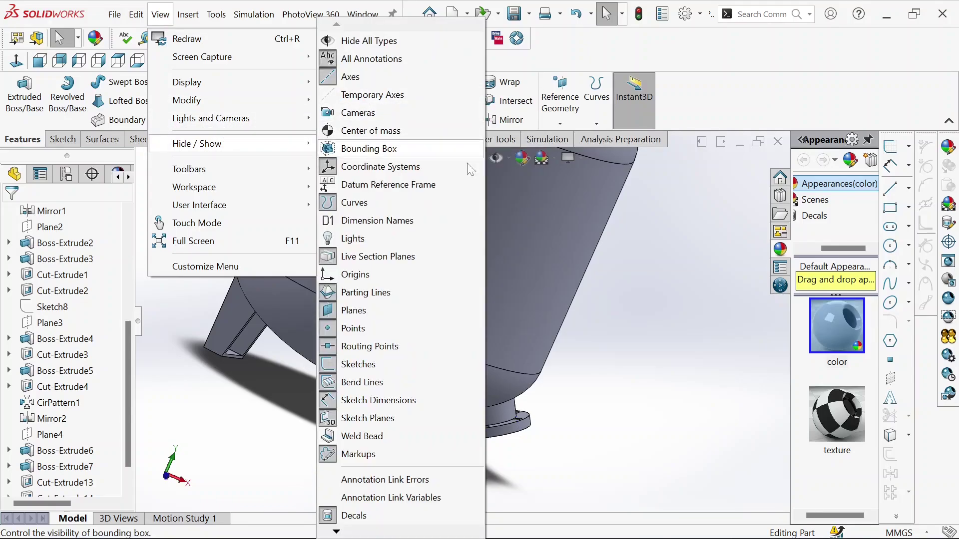
pyautogui.click(633, 287)
pyautogui.hotkey('ctrl', '7')
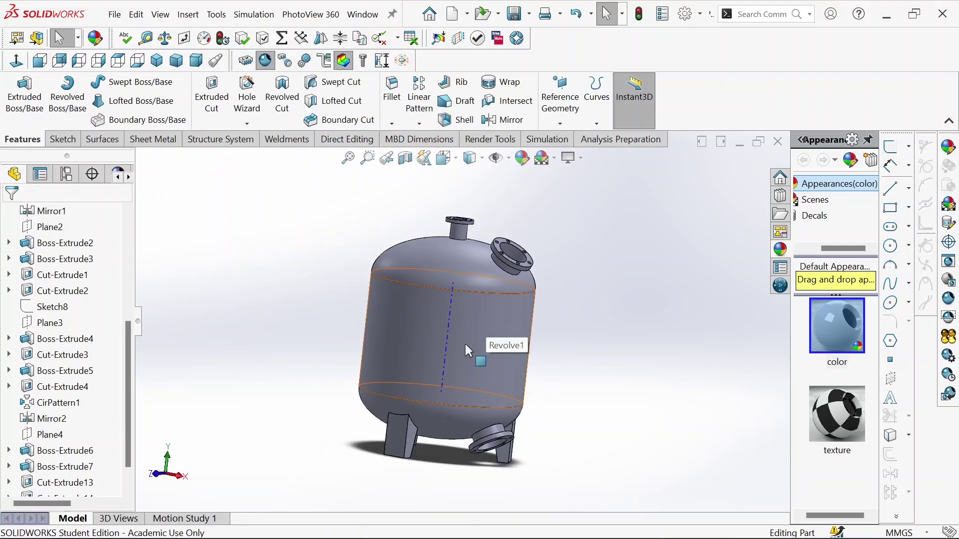
pyautogui.scroll(-4, 466, 344)
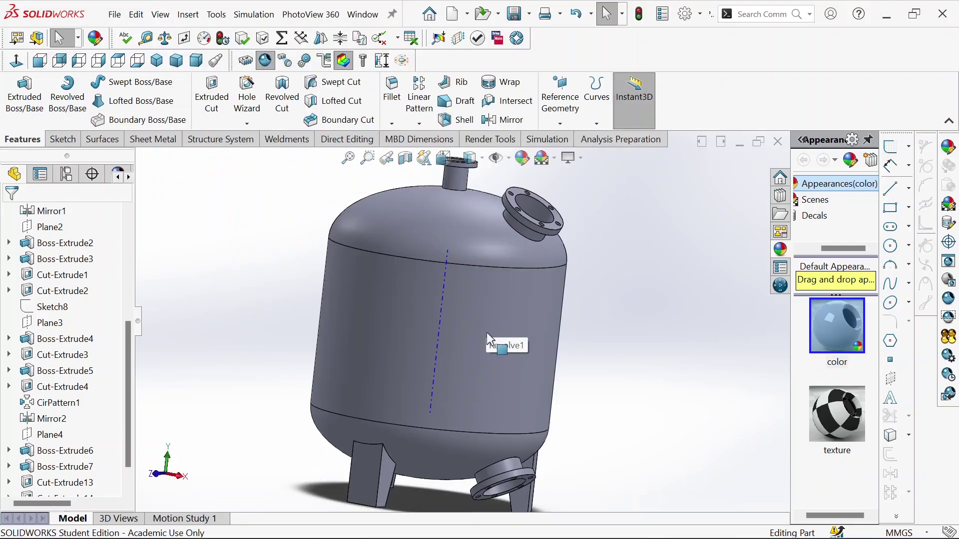
pyautogui.scroll(-2, 474, 322)
pyautogui.scroll(3, 473, 323)
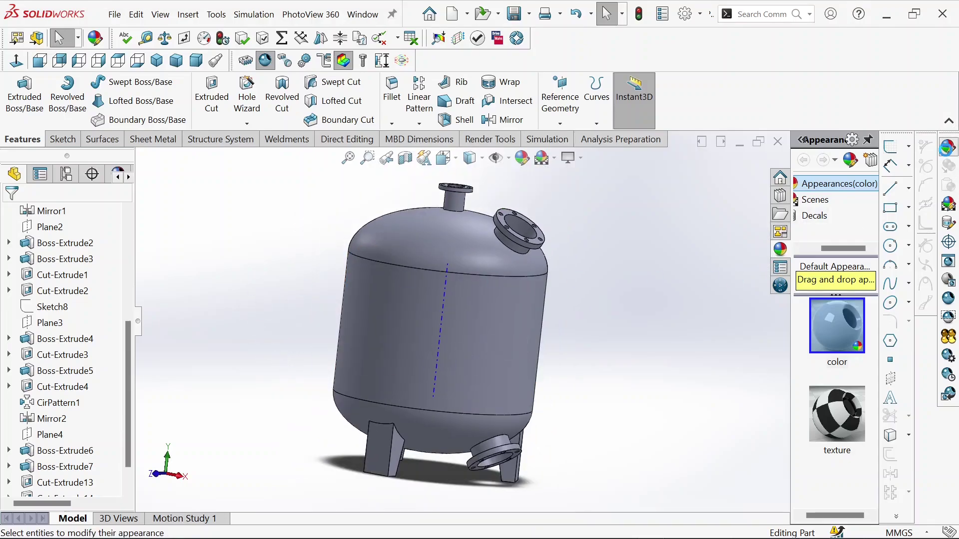
# Apply the dark red standard colour, with a red value of 192, to the whole part.
pyautogui.click(948, 153)
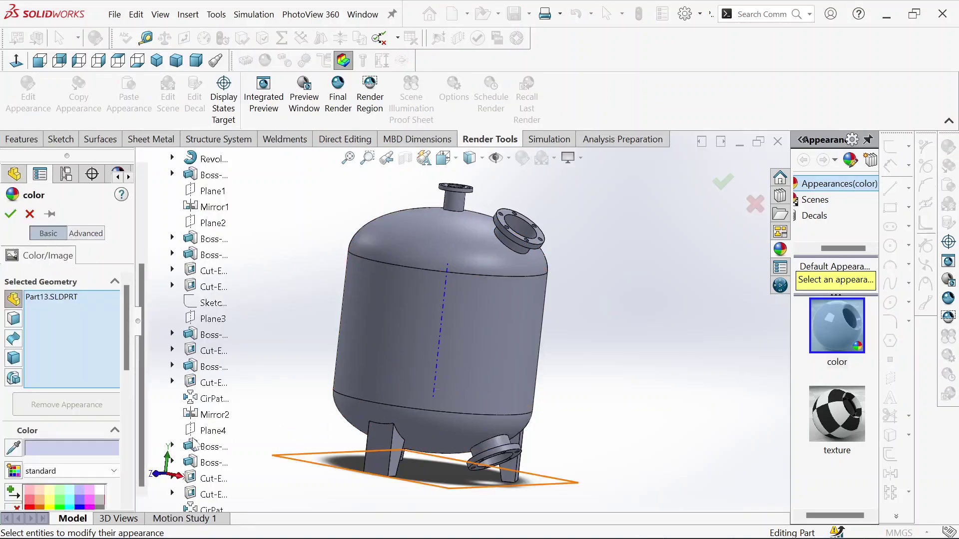
pyautogui.scroll(-1, 132, 400)
pyautogui.scroll(-5, 131, 394)
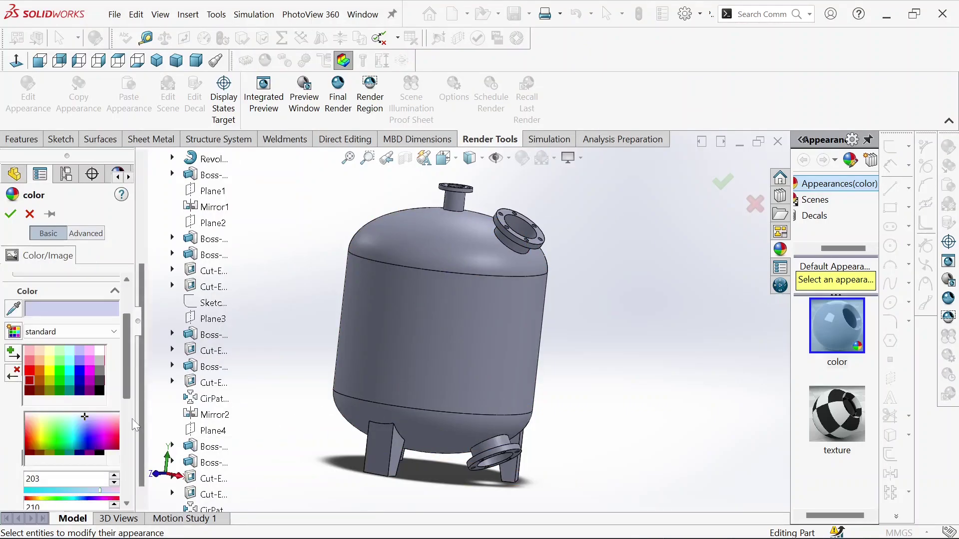
pyautogui.click(29, 372)
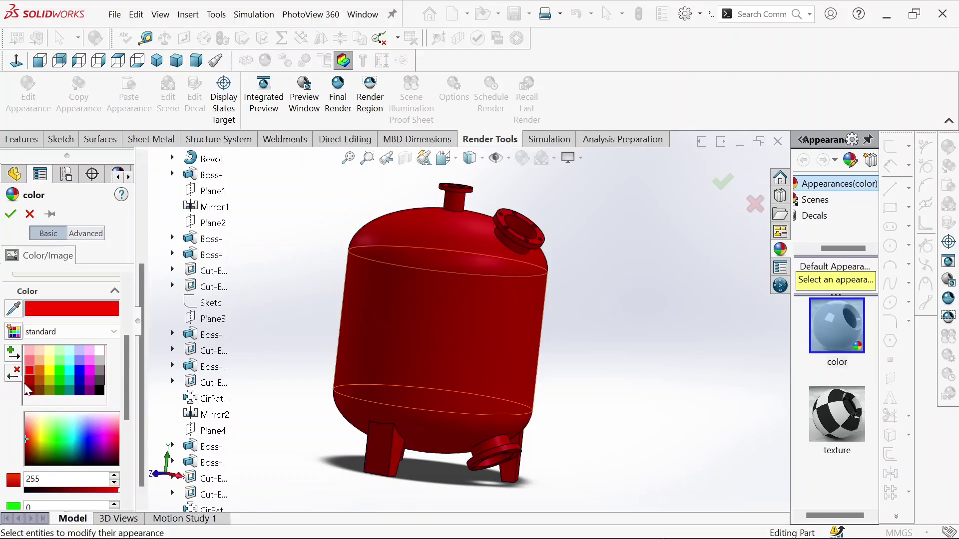
pyautogui.click(29, 381)
pyautogui.moveTo(392, 357); pyautogui.dragTo(418, 269, button='middle')
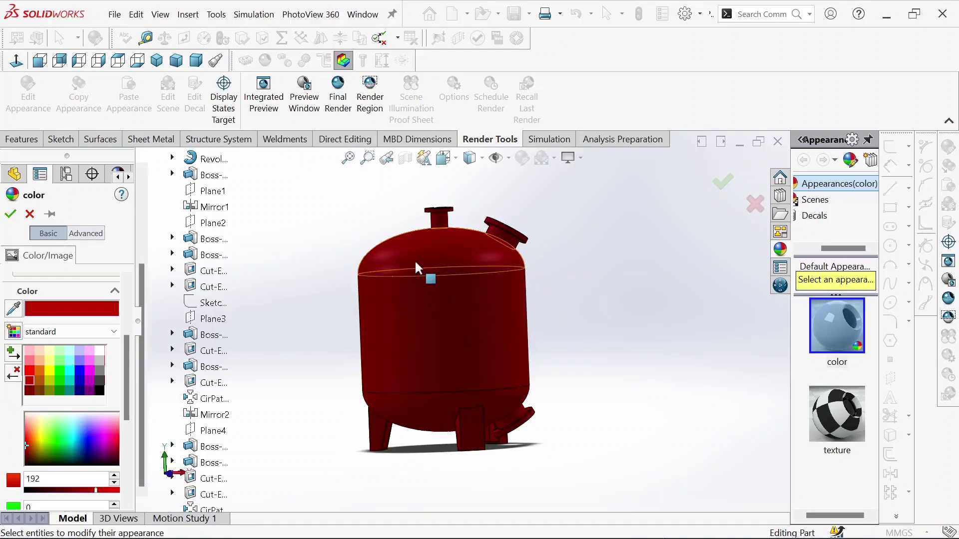
pyautogui.scroll(-2, 418, 268)
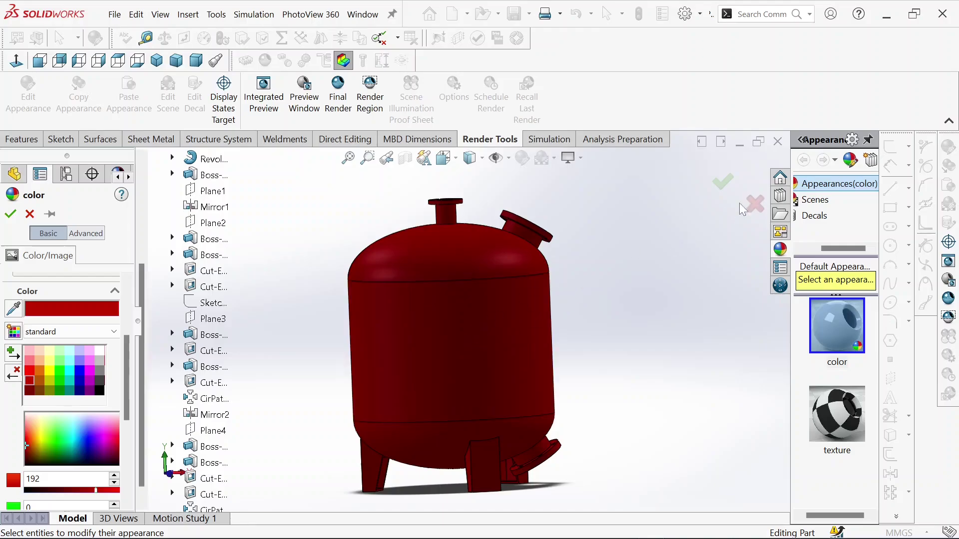
pyautogui.scroll(2, 488, 338)
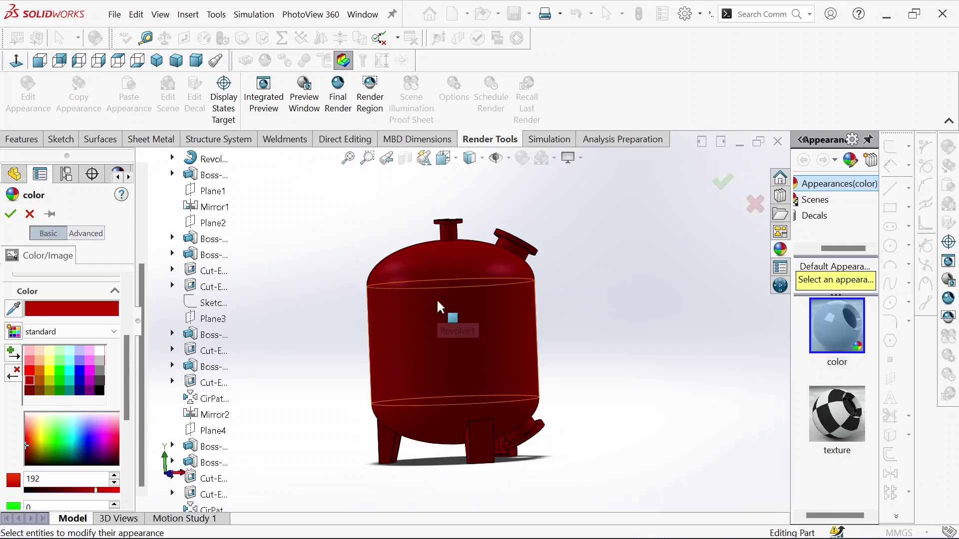
pyautogui.scroll(-1, 439, 310)
pyautogui.moveTo(450, 344); pyautogui.dragTo(477, 416, button='middle')
pyautogui.click(10, 213)
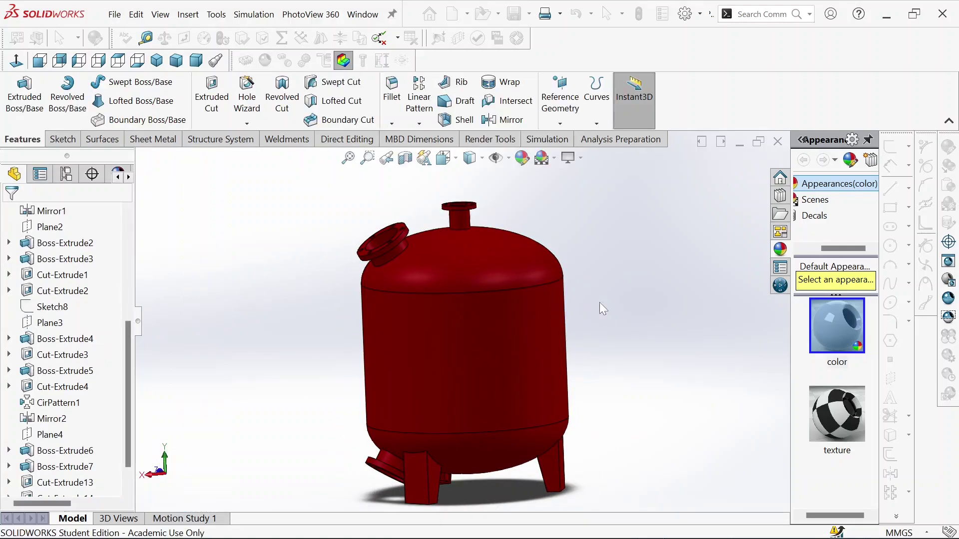